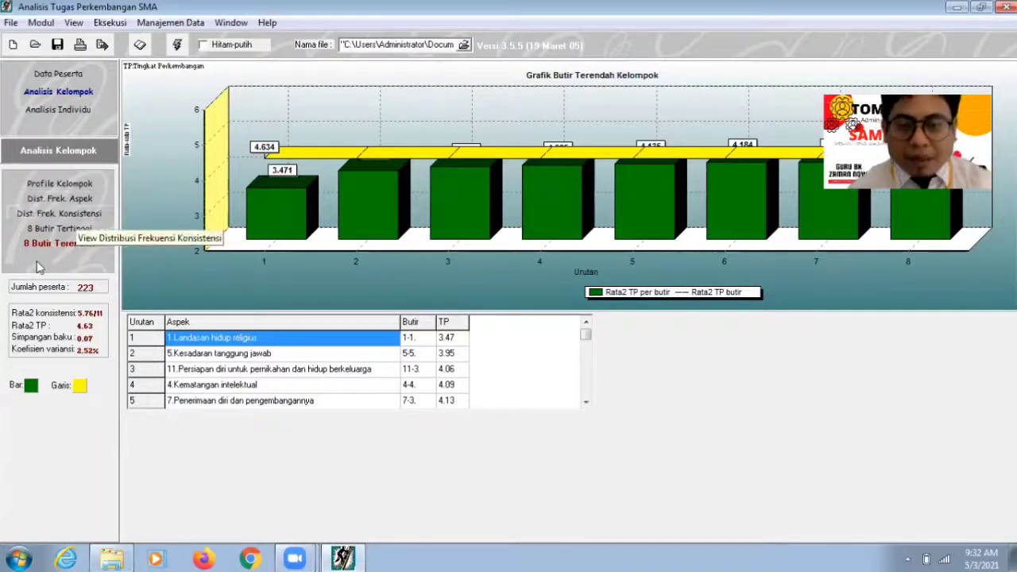
mouse_move(585, 338)
mouse_down()
mouse_move(587, 393)
mouse_move(586, 325)
mouse_up()
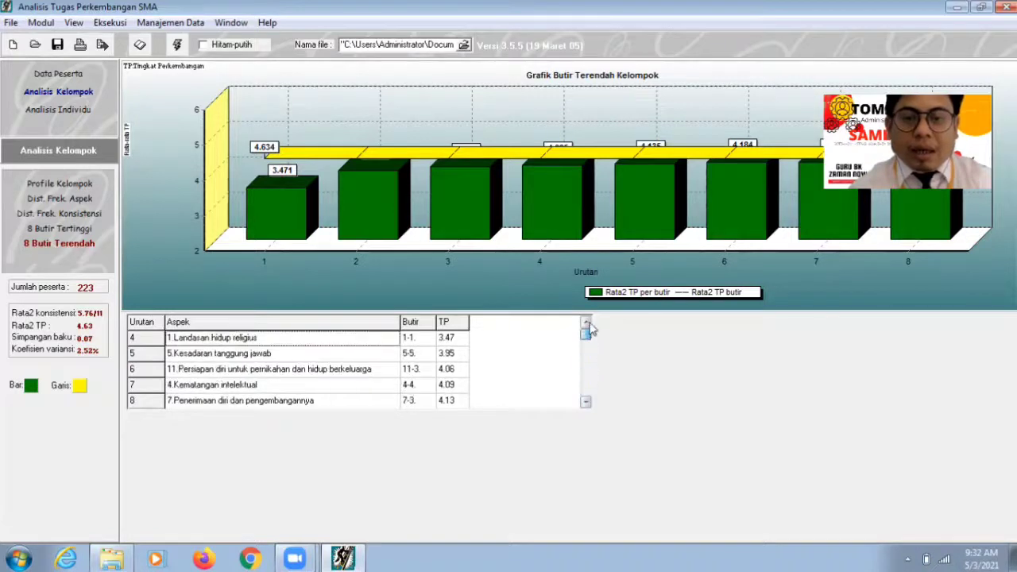
click(254, 360)
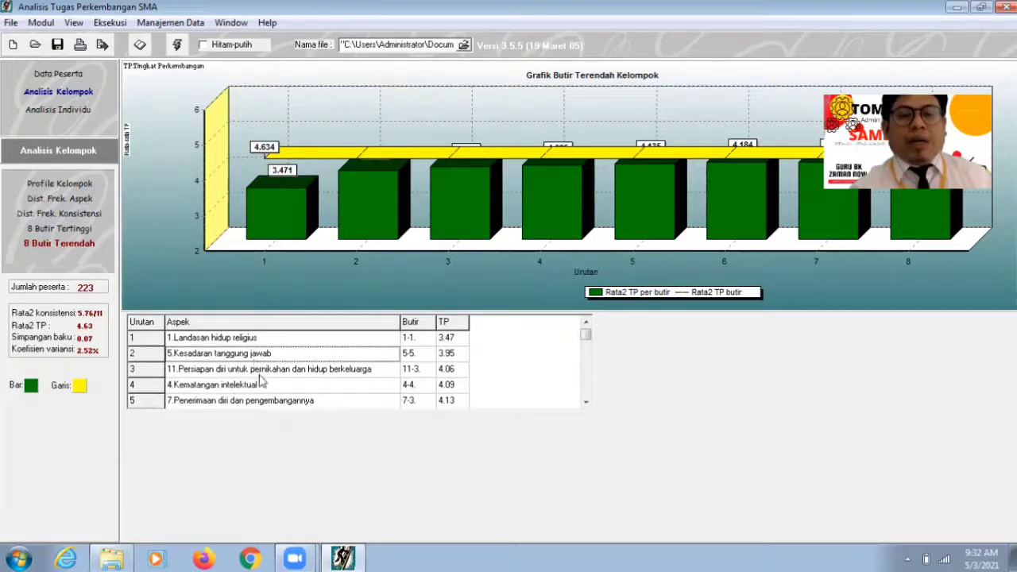
click(266, 376)
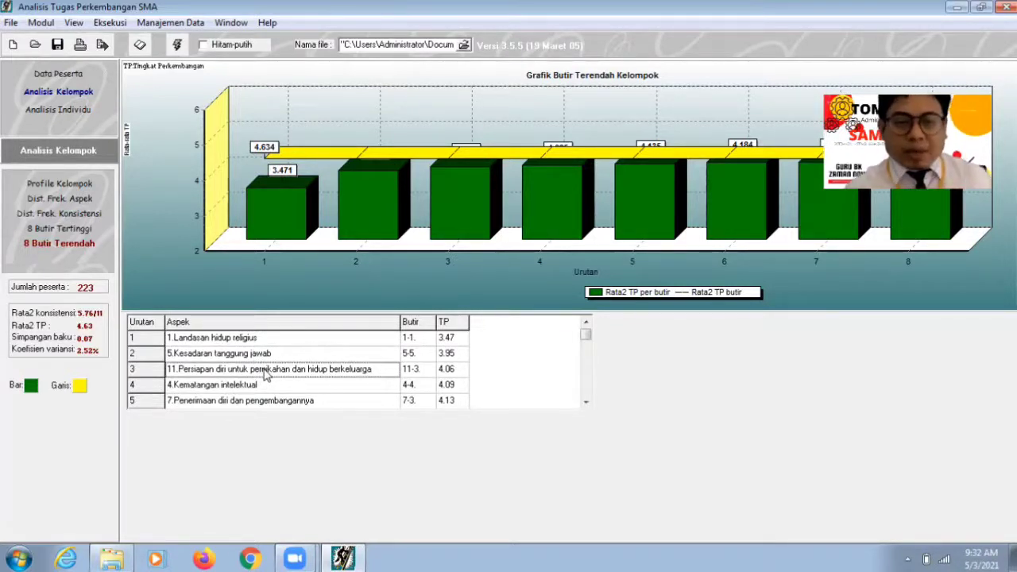
key(Down)
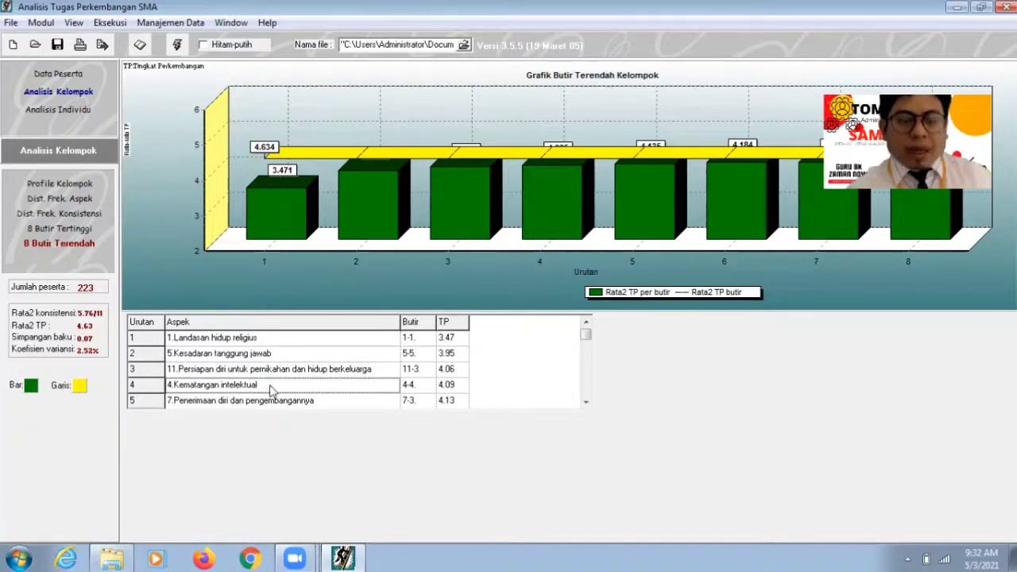
key(Down)
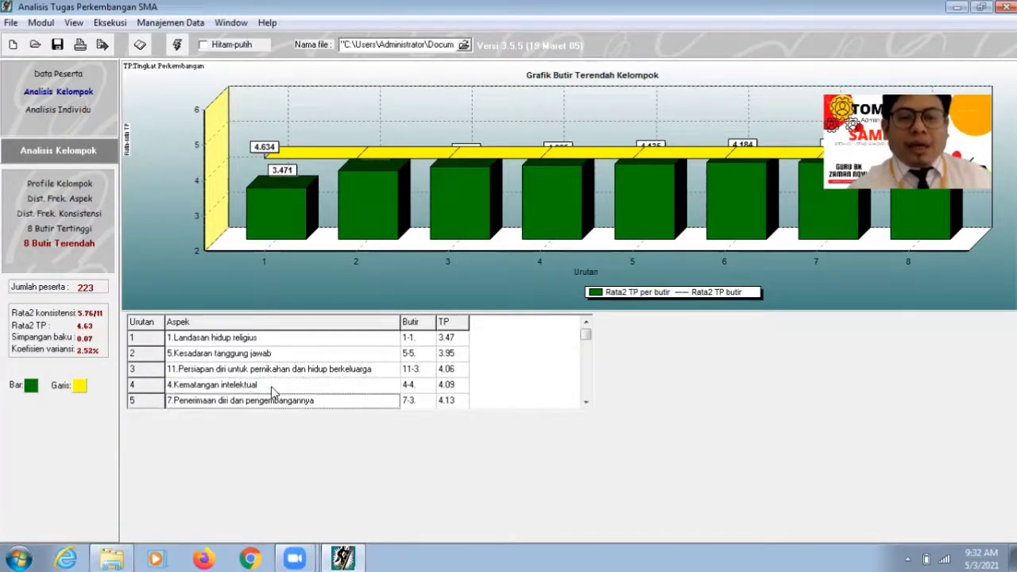
click(589, 352)
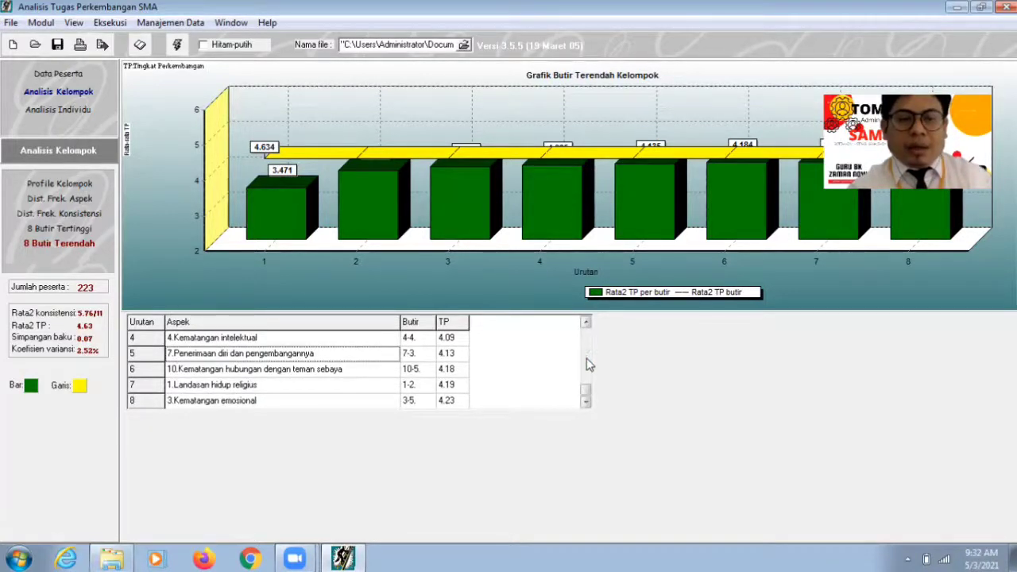
click(321, 377)
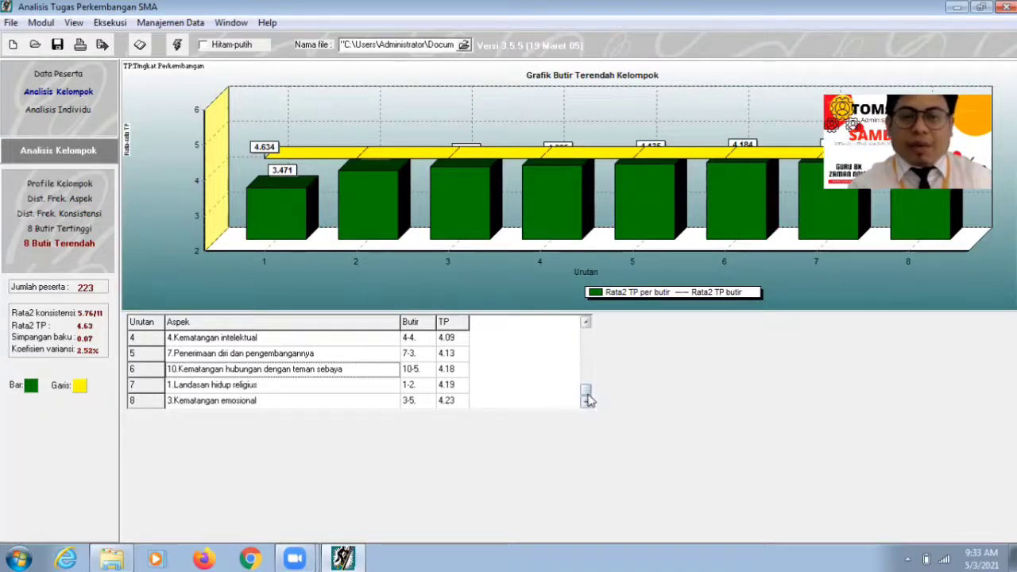
drag(587, 397, 587, 326)
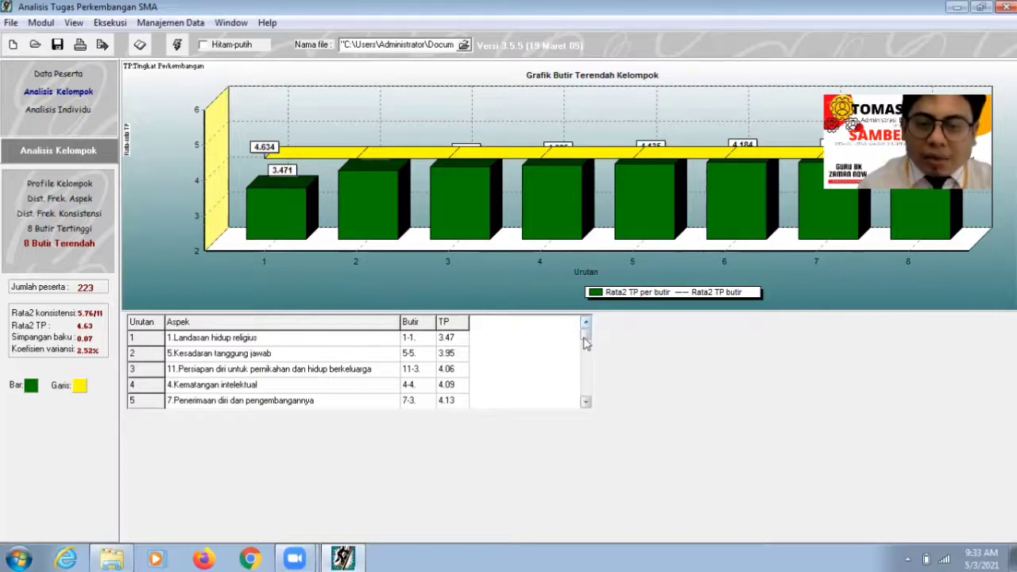
click(587, 350)
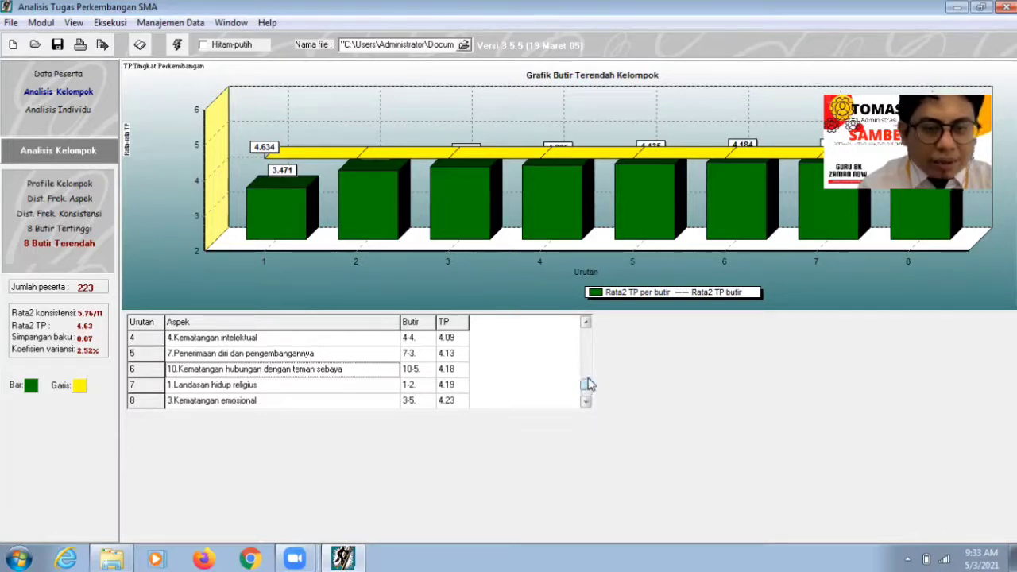
drag(586, 392, 589, 338)
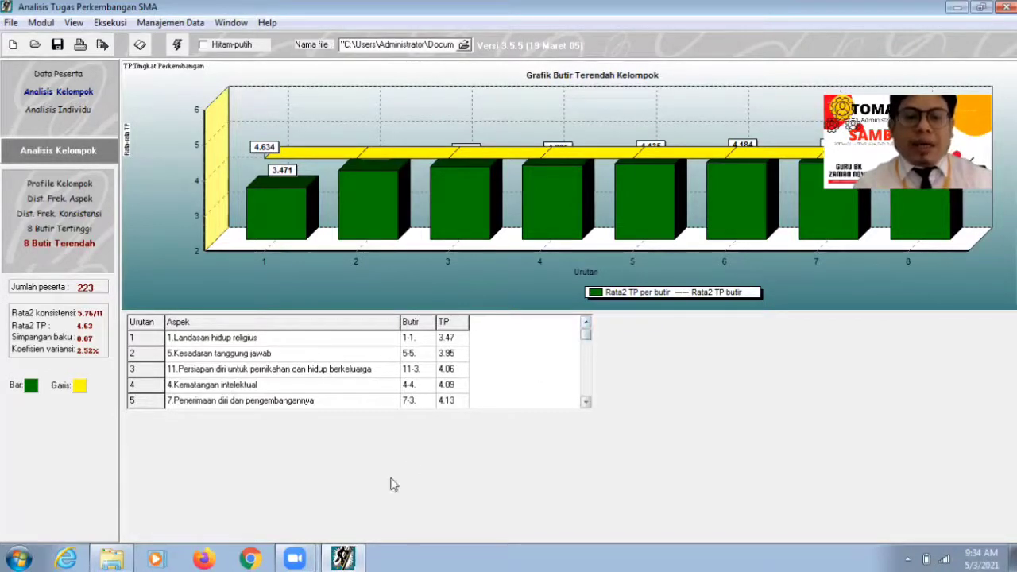
click(250, 559)
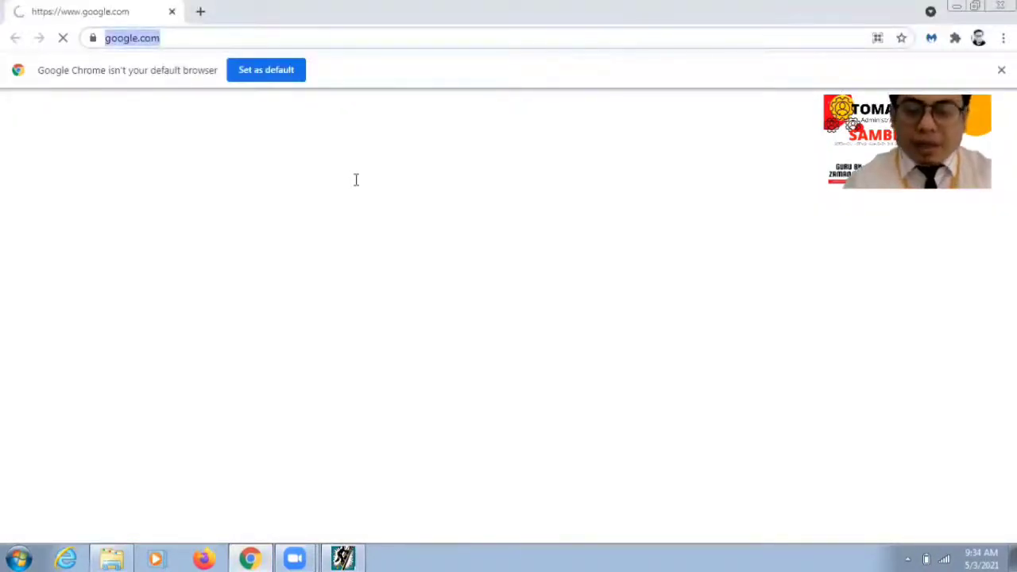
text(bit.ly)
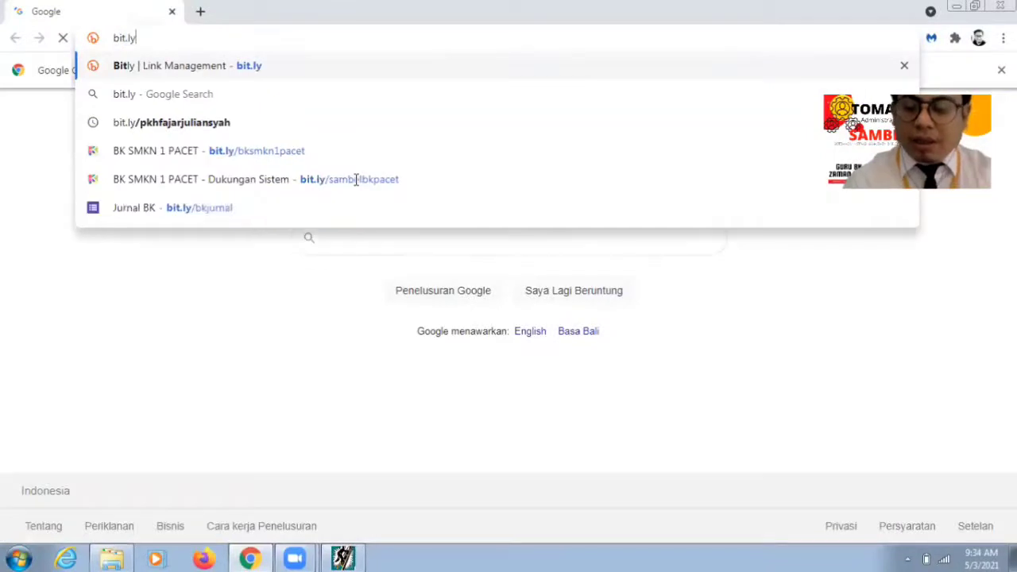
text(/)
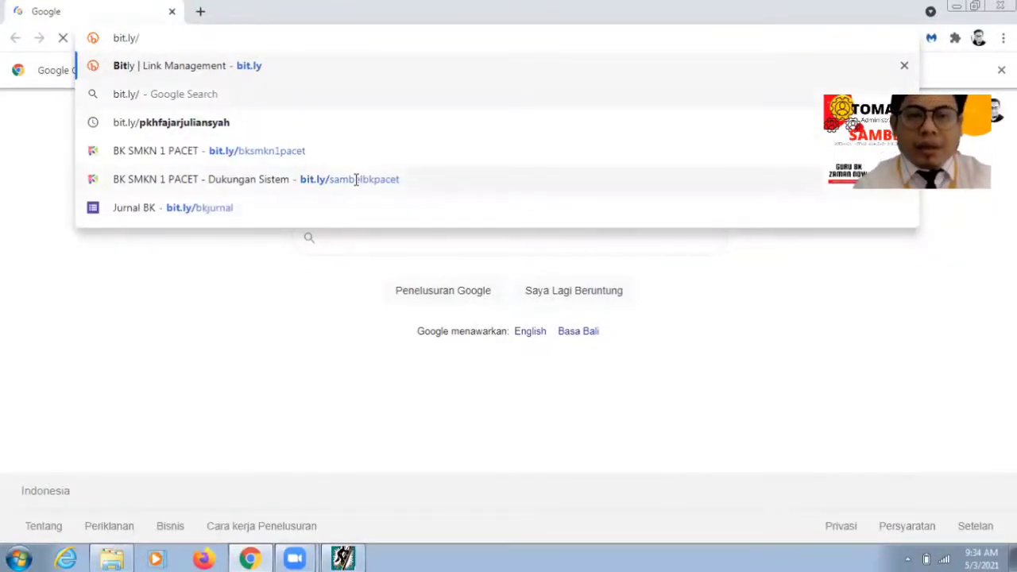
click(356, 179)
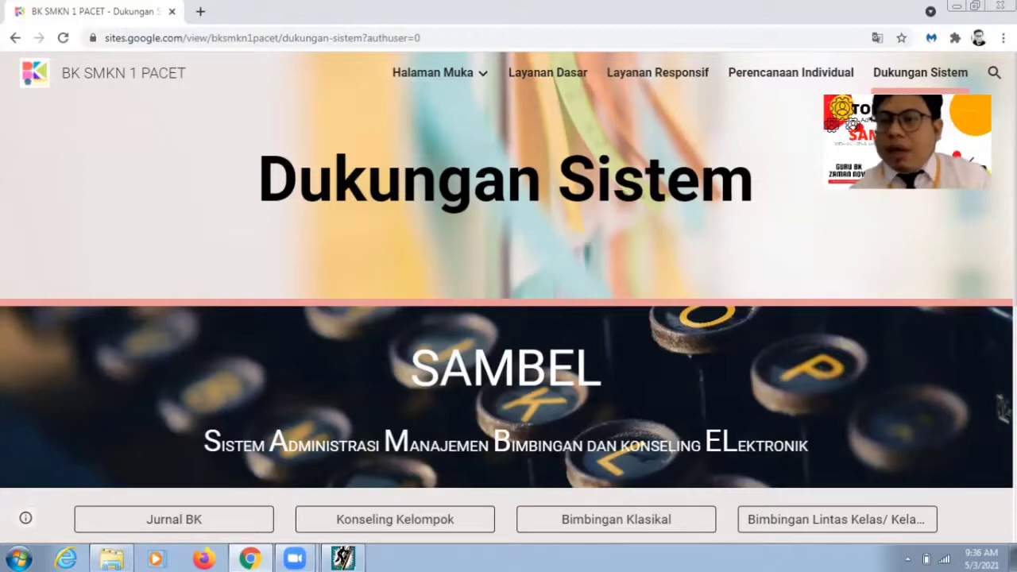
Step: Scroll down the SAMBEL buttons and open the Profil Perkembangan form in a new tab
scroll(508, 299, down, 2)
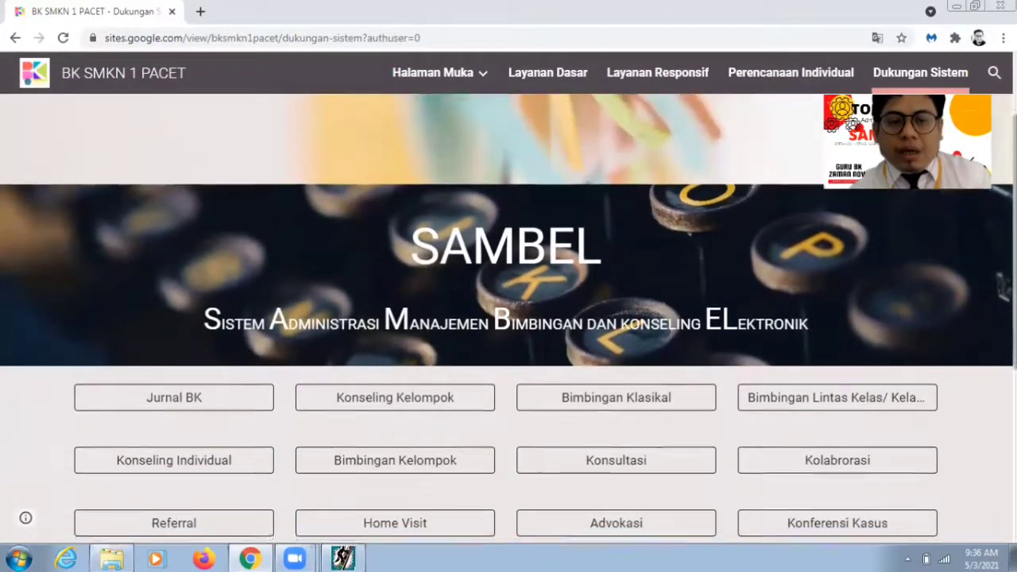
scroll(509, 318, down, 2)
scroll(509, 318, down, 2)
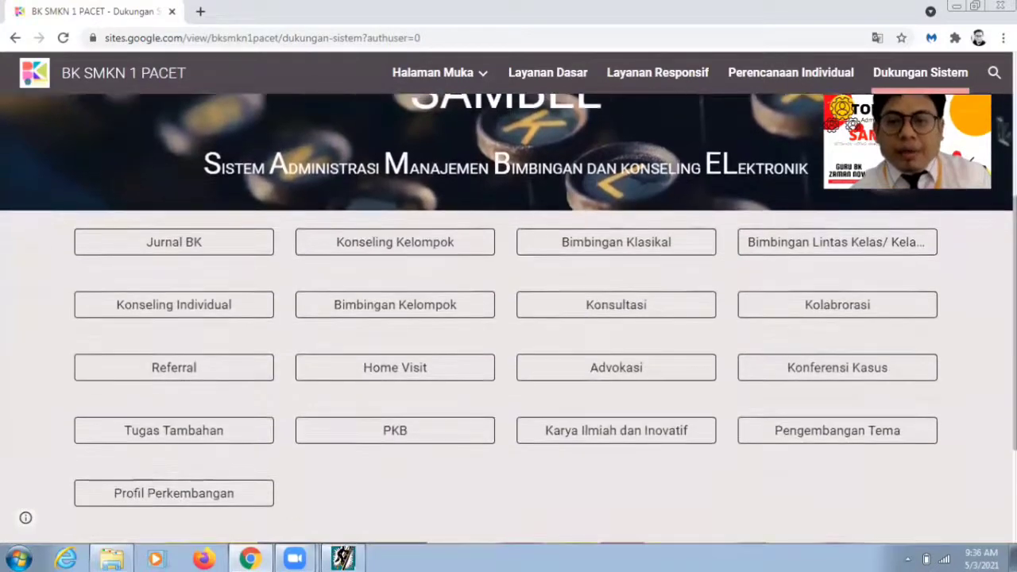
scroll(876, 401, down, 1)
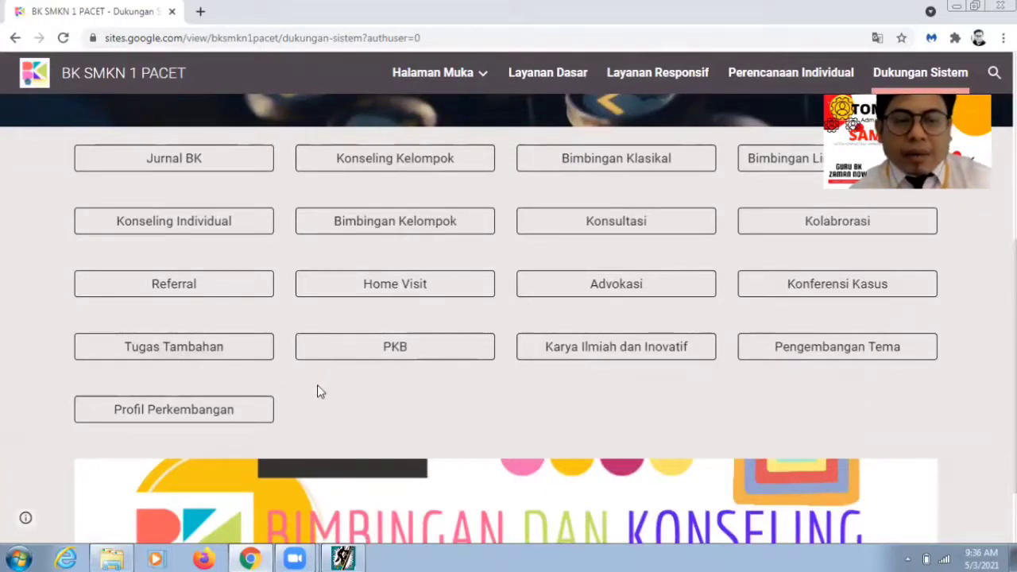
click(180, 412)
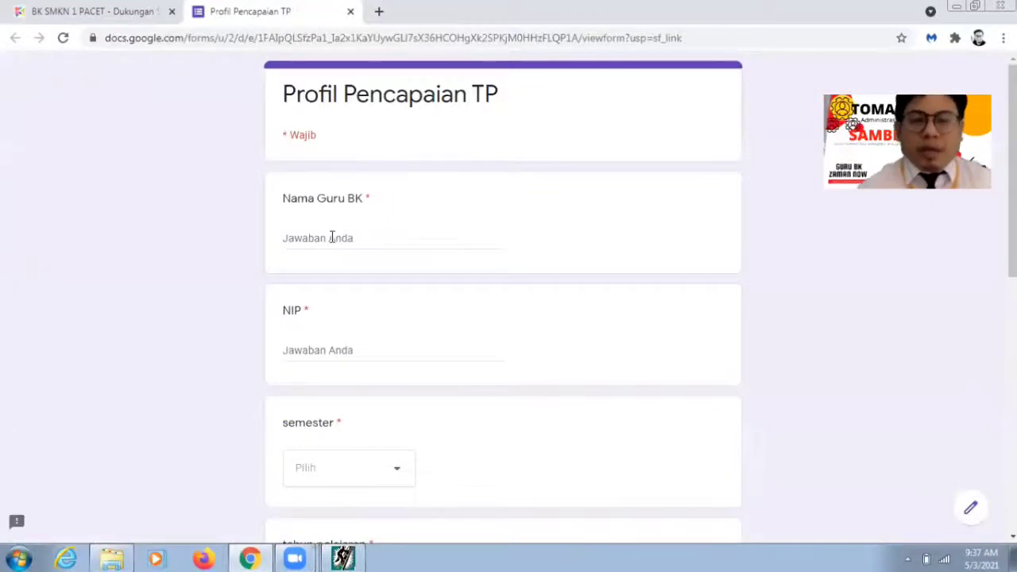
Step: Enter the counsellor's full name and titles under Nama Guru BK, fixing the title punctuation
click(332, 238)
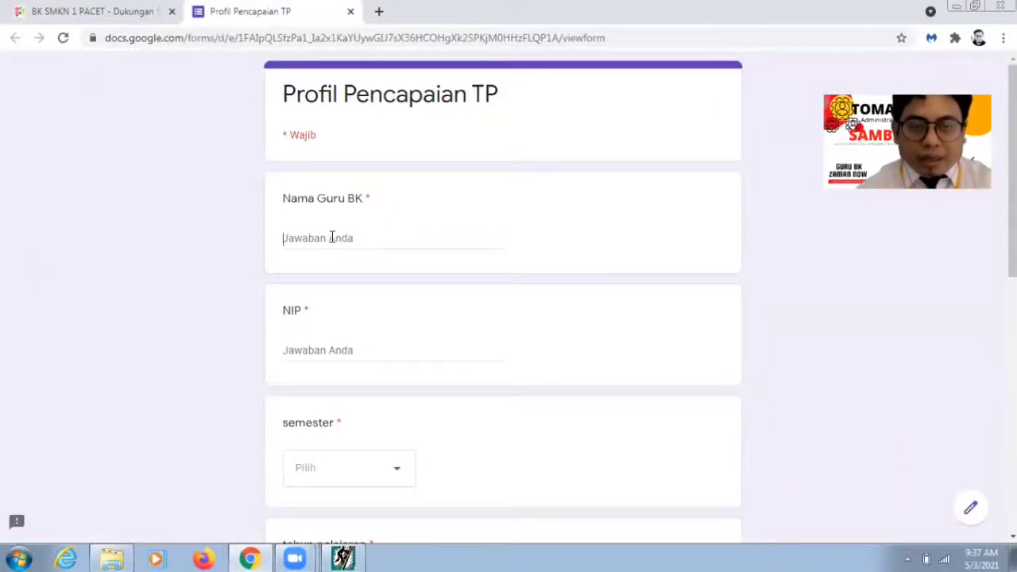
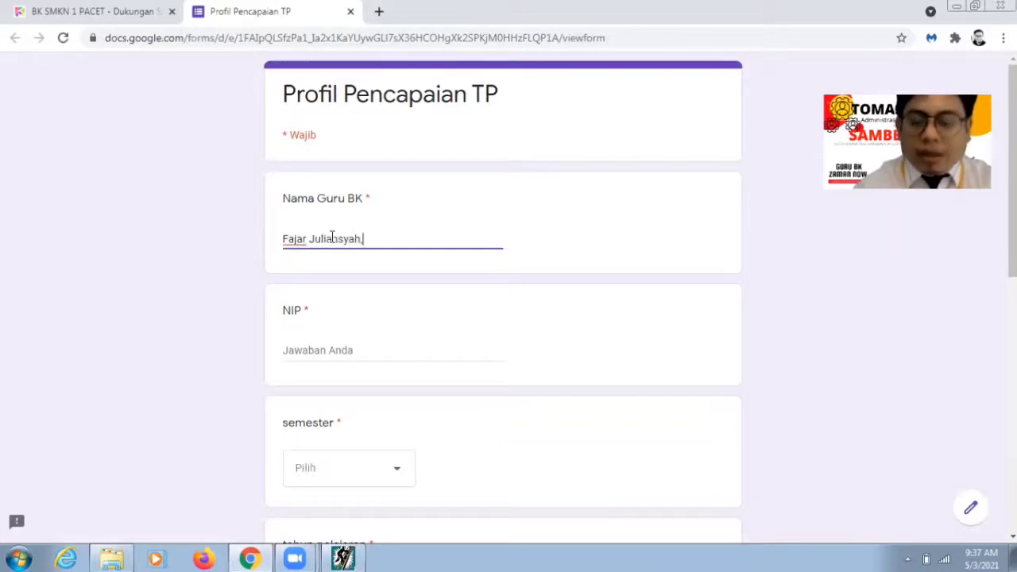
text( S.Pd.)
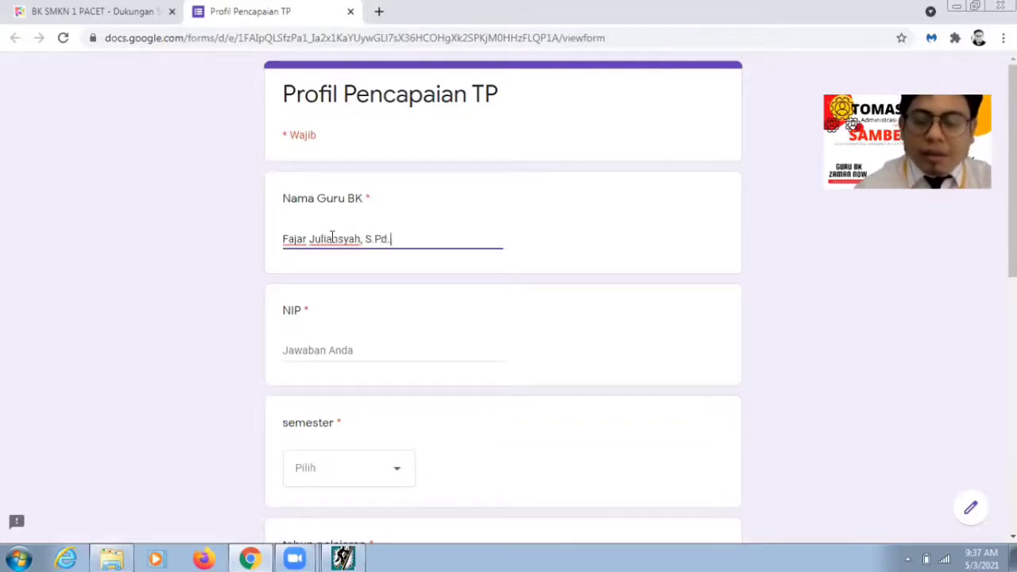
text( Gr)
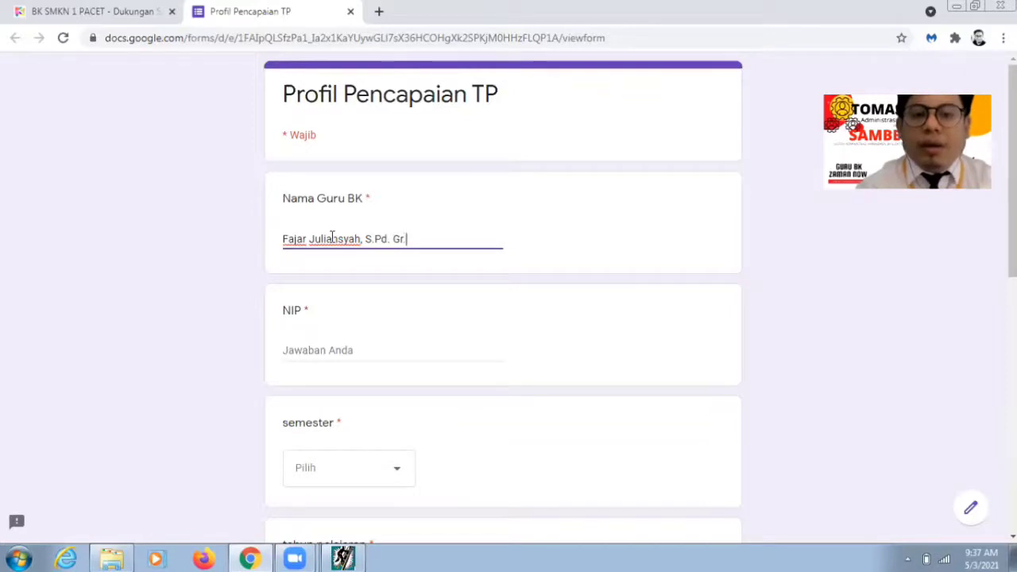
key(BackSpace)
key(BackSpace)
key(BackSpace)
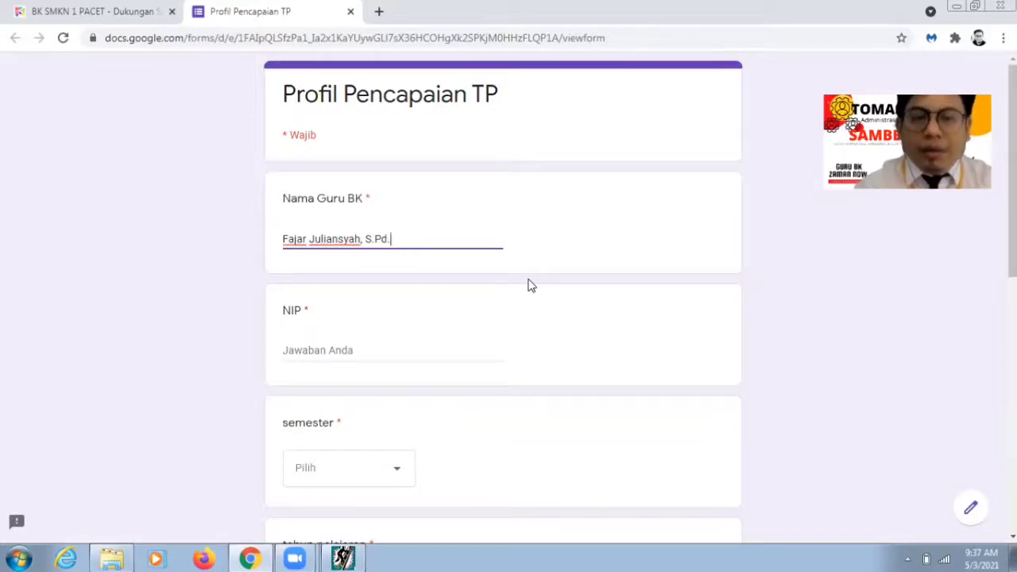
text(, Gr)
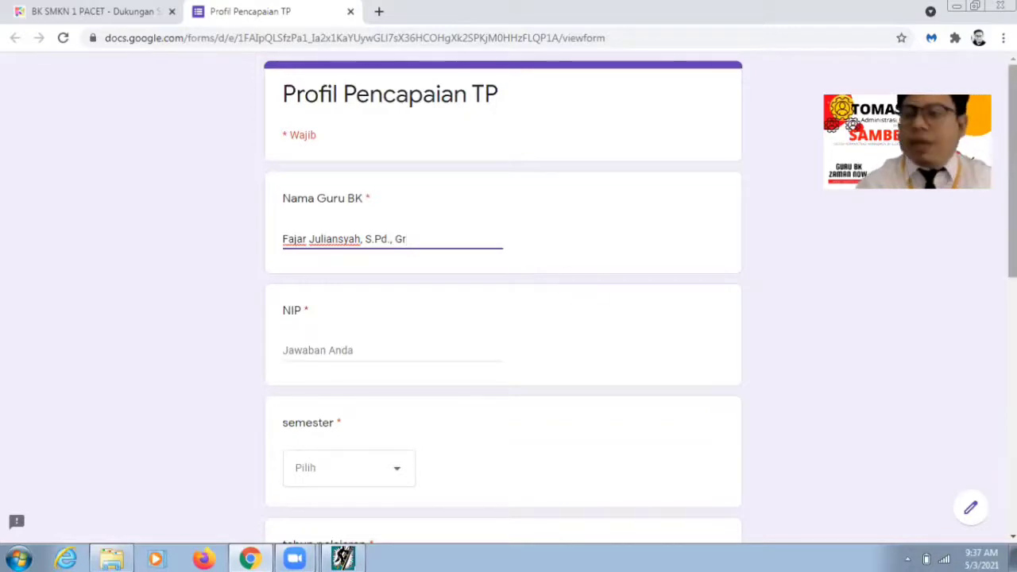
text(.)
scroll(337, 244, down, 3)
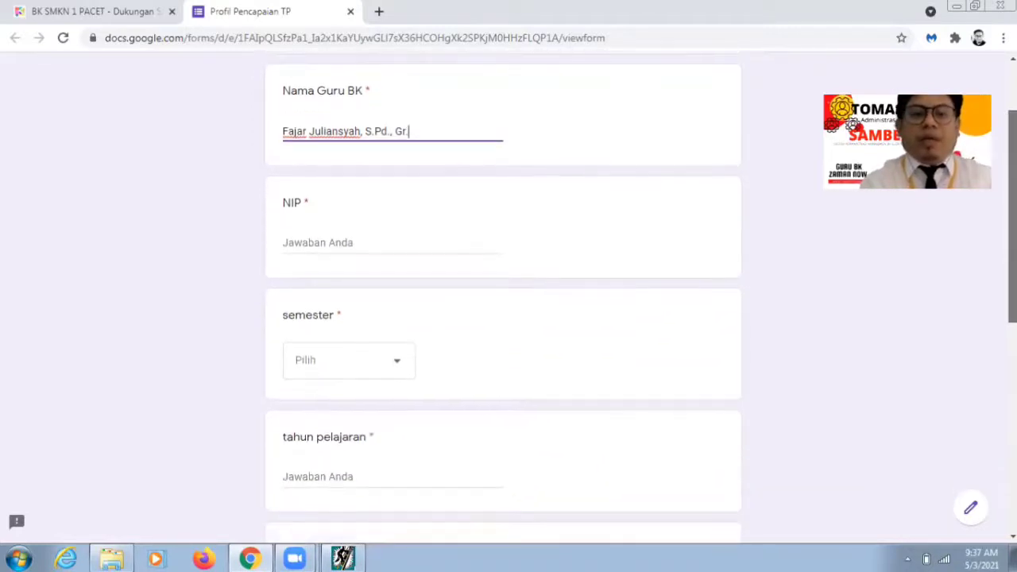
click(334, 242)
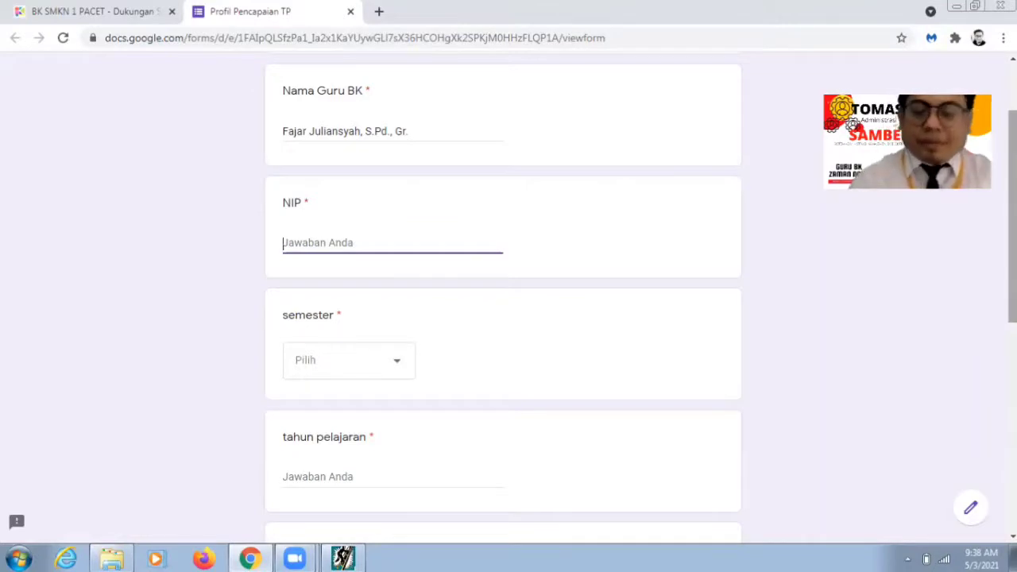
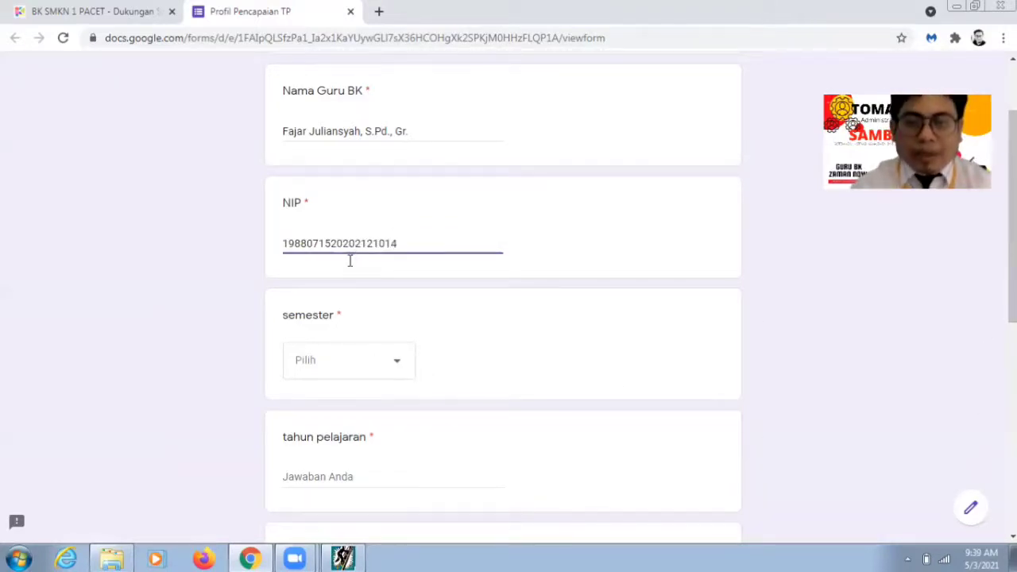
Step: Finish entering the teacher's NIP and choose Ganjil as the semester
click(350, 360)
click(349, 408)
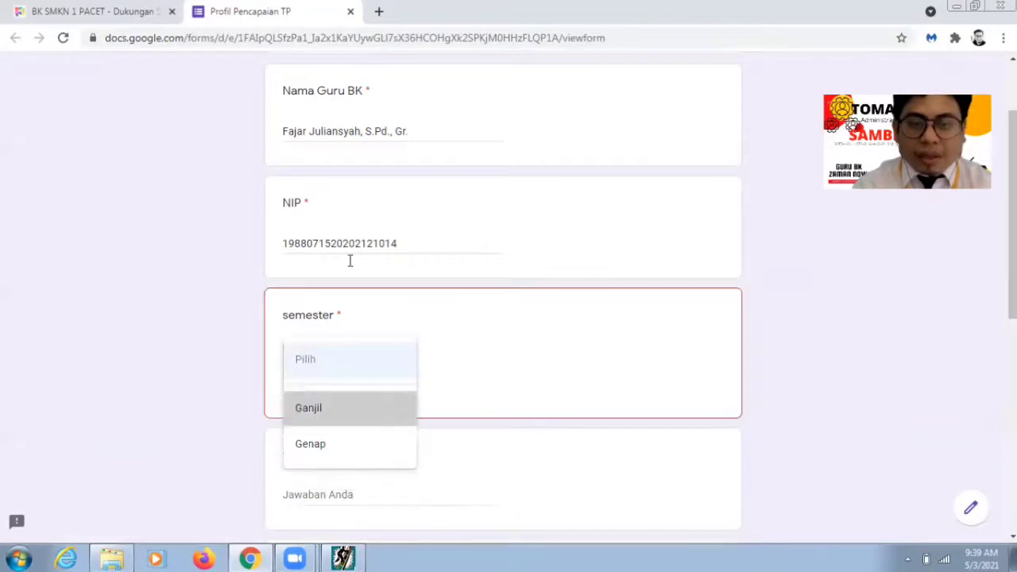
drag(1013, 239, 1013, 241)
scroll(359, 288, down, 2)
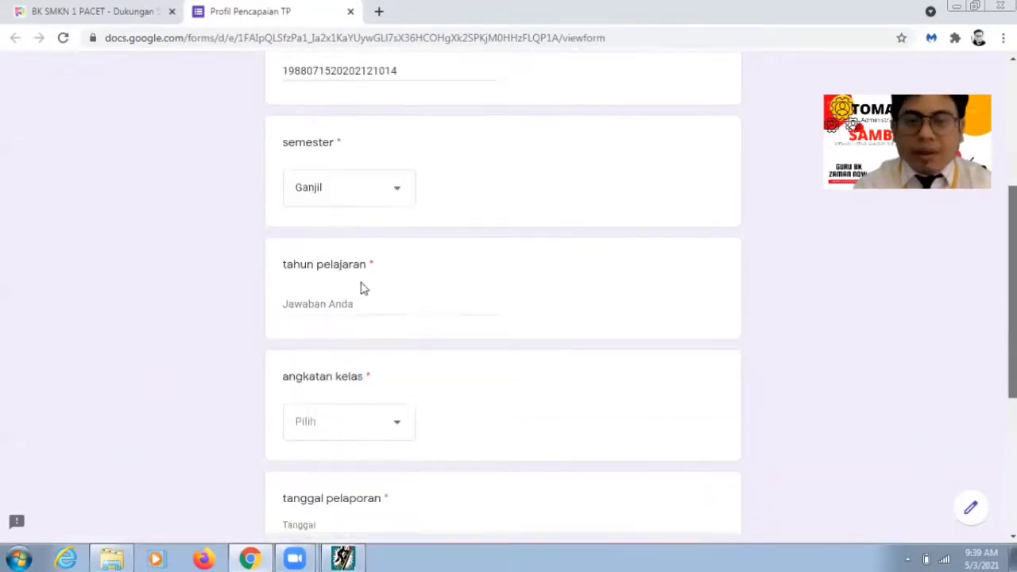
scroll(405, 325, down, 1)
Step: Enter 2021/2022 as tahun pelajaran and choose XI for angkatan kelas
key(Tab)
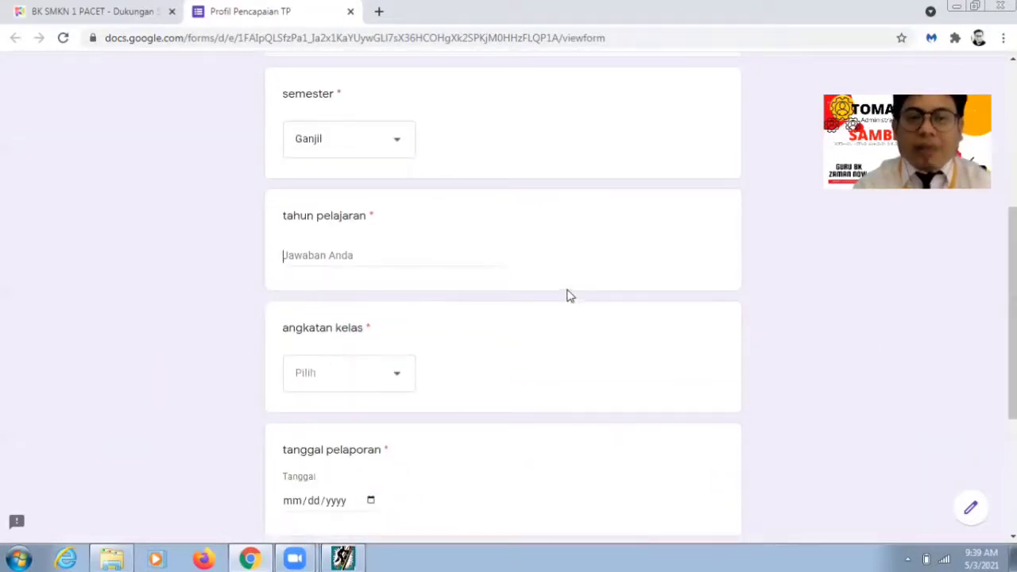
text(2021)
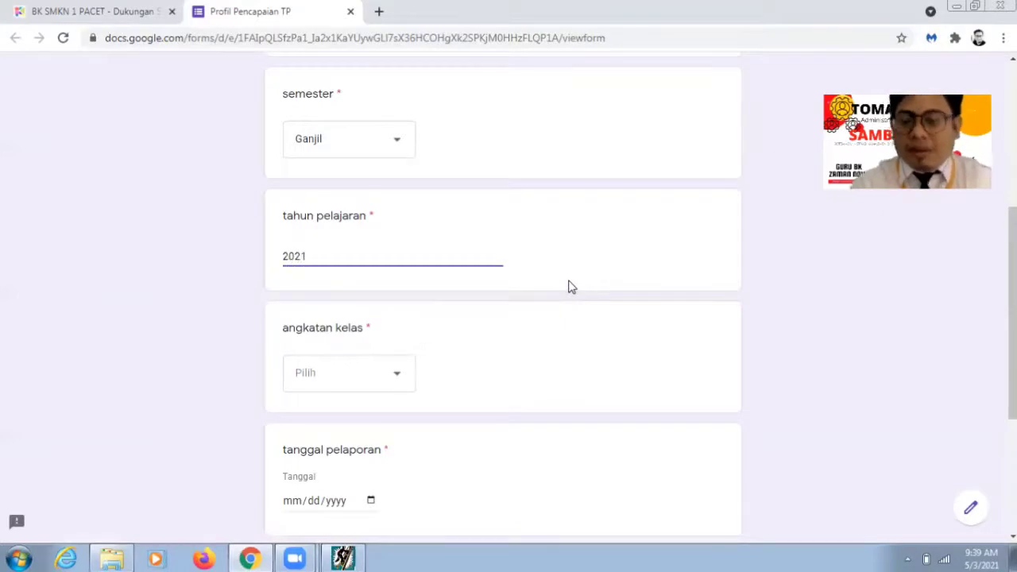
text(/2022)
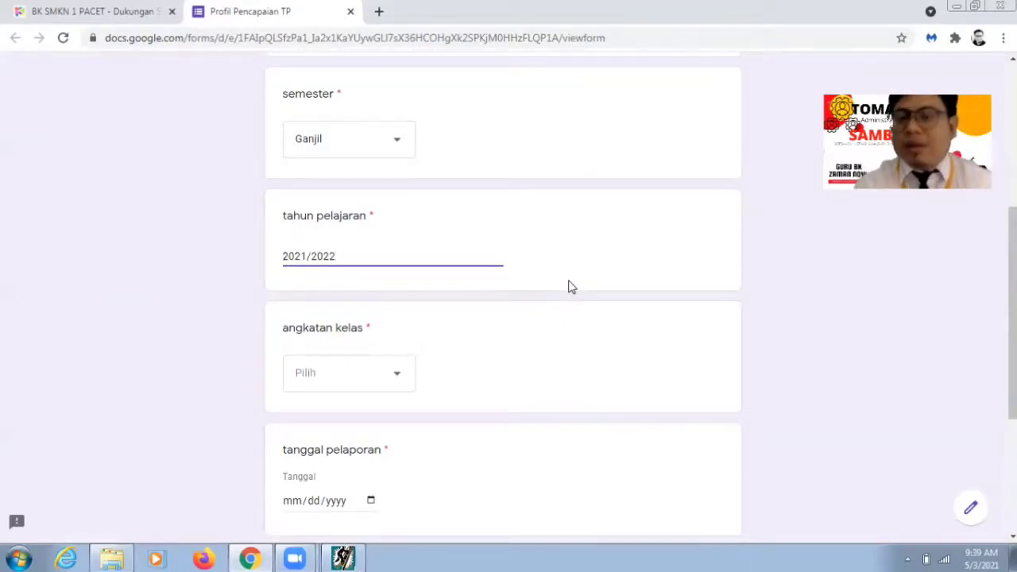
scroll(570, 287, down, 1)
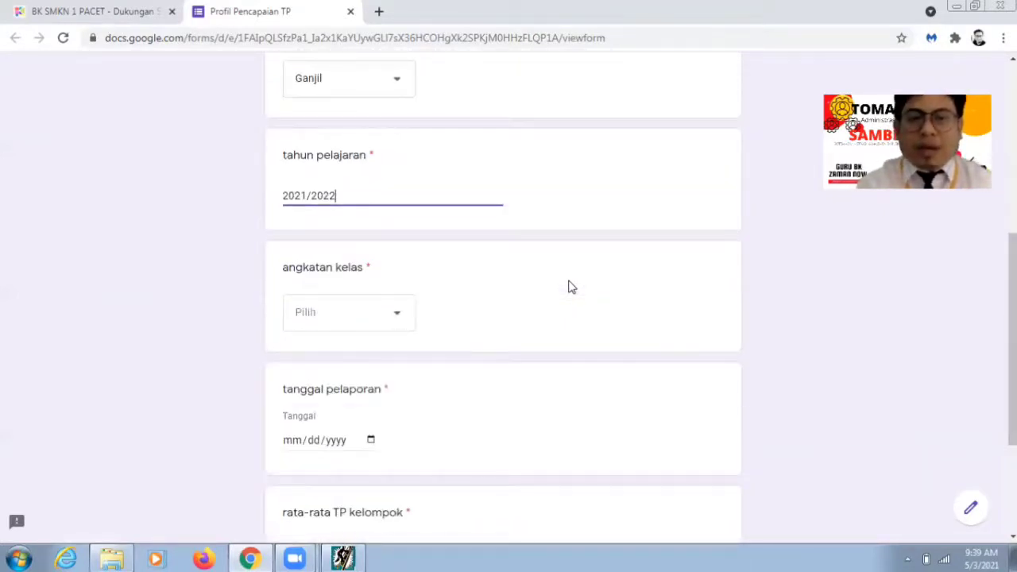
key(Tab)
key(Down)
key(Down)
key(Down)
key(Up)
scroll(573, 287, down, 1)
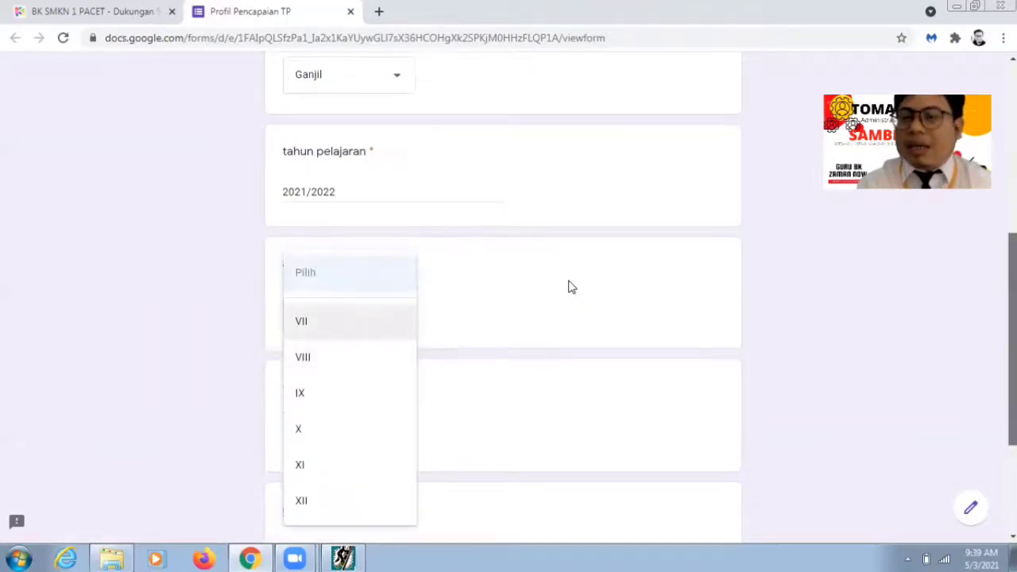
scroll(570, 287, down, 3)
key(Down)
key(Down)
key(Down)
key(Down)
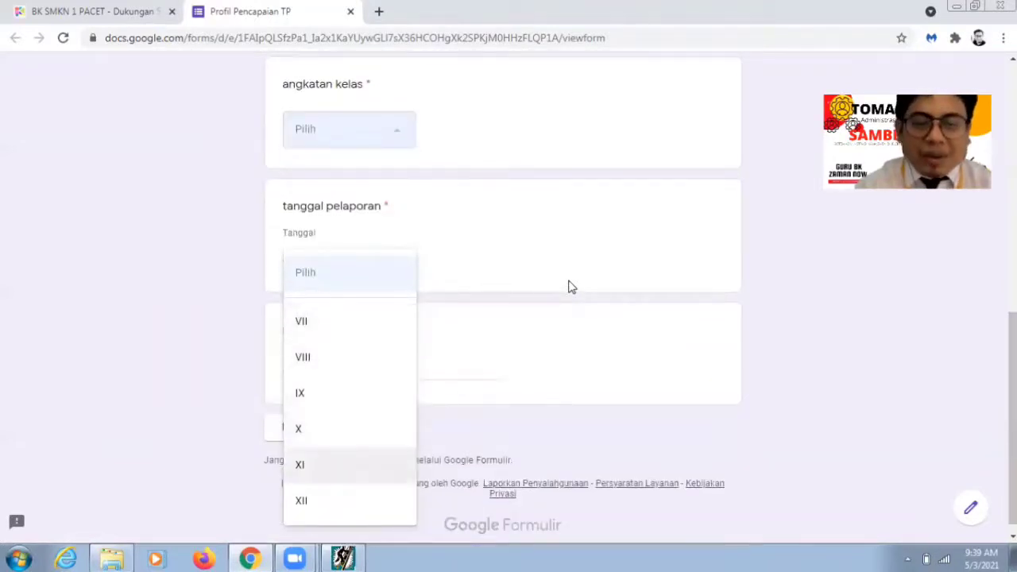
key(Return)
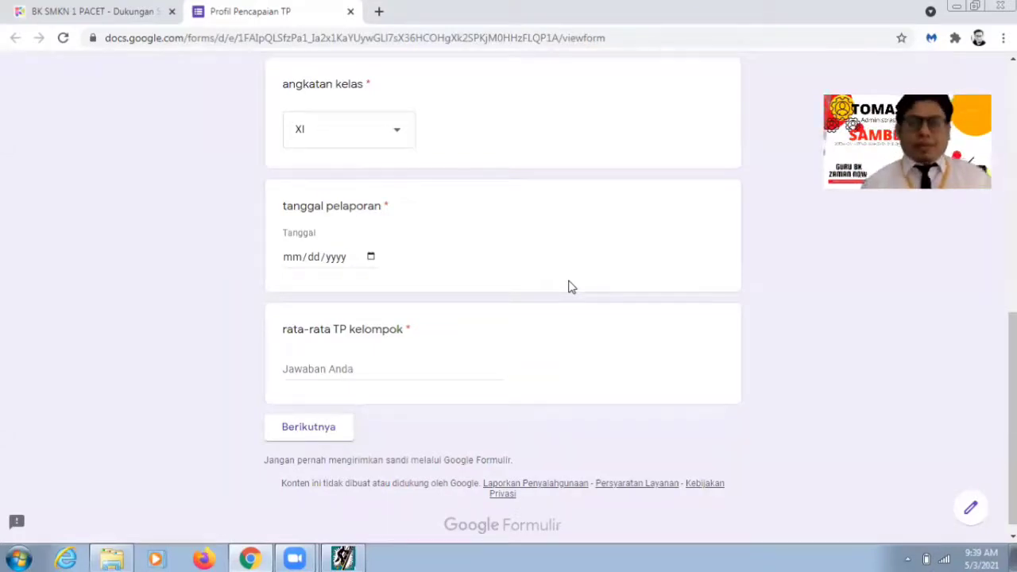
Step: Set tanggal pelaporan to 07/07/2021 with the calendar picker
click(370, 259)
click(371, 259)
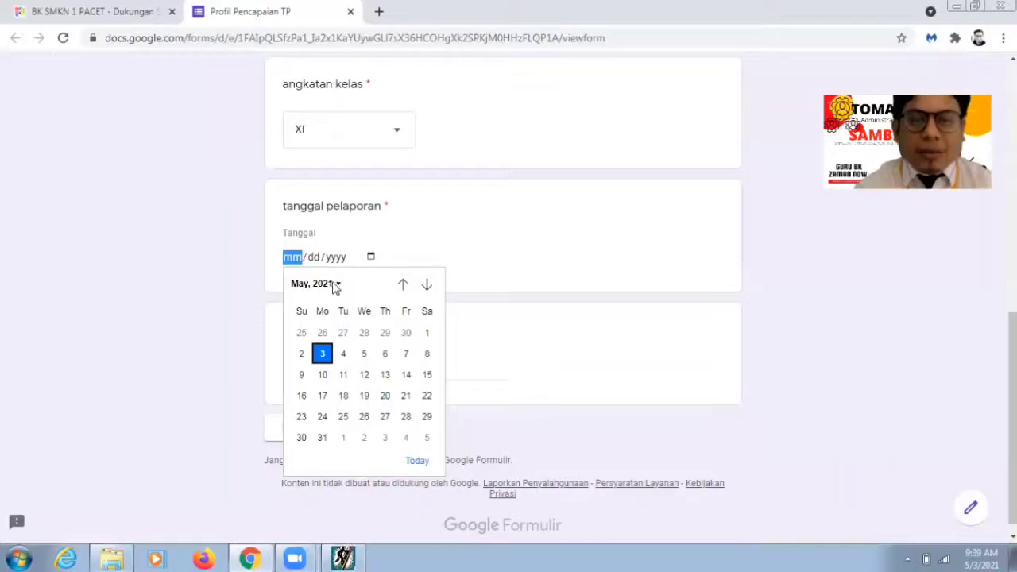
click(335, 287)
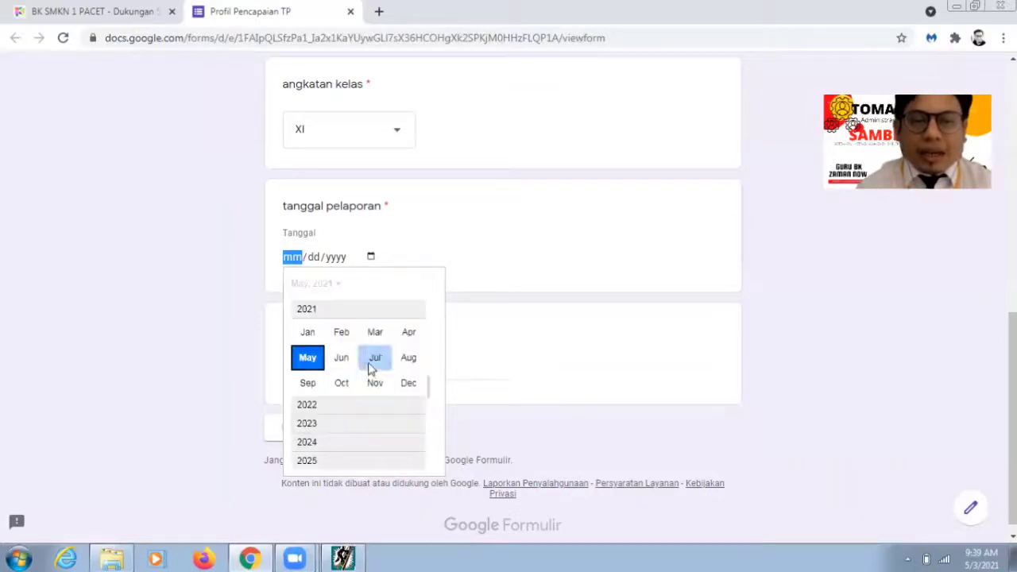
click(374, 360)
click(498, 286)
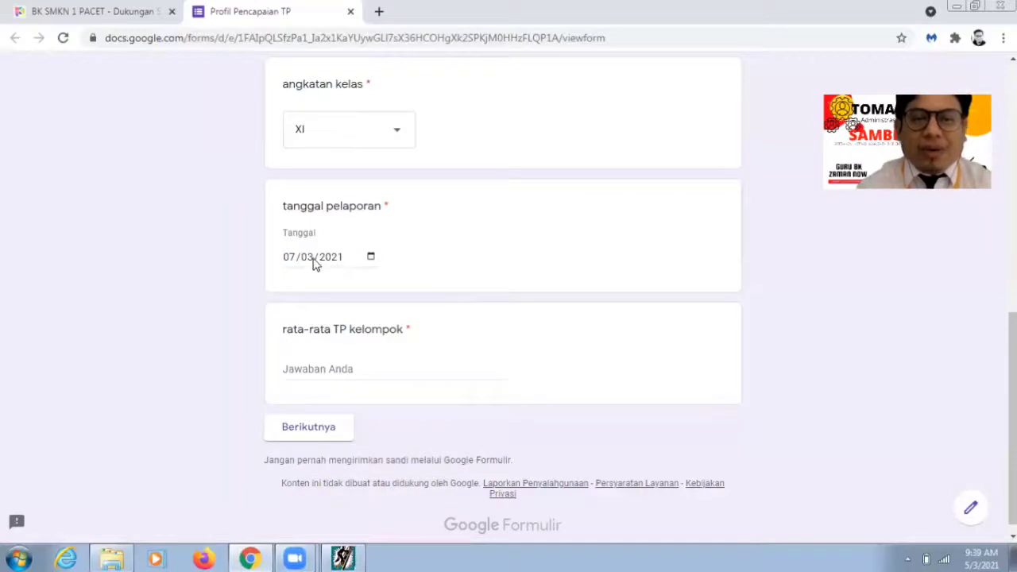
click(372, 258)
click(371, 257)
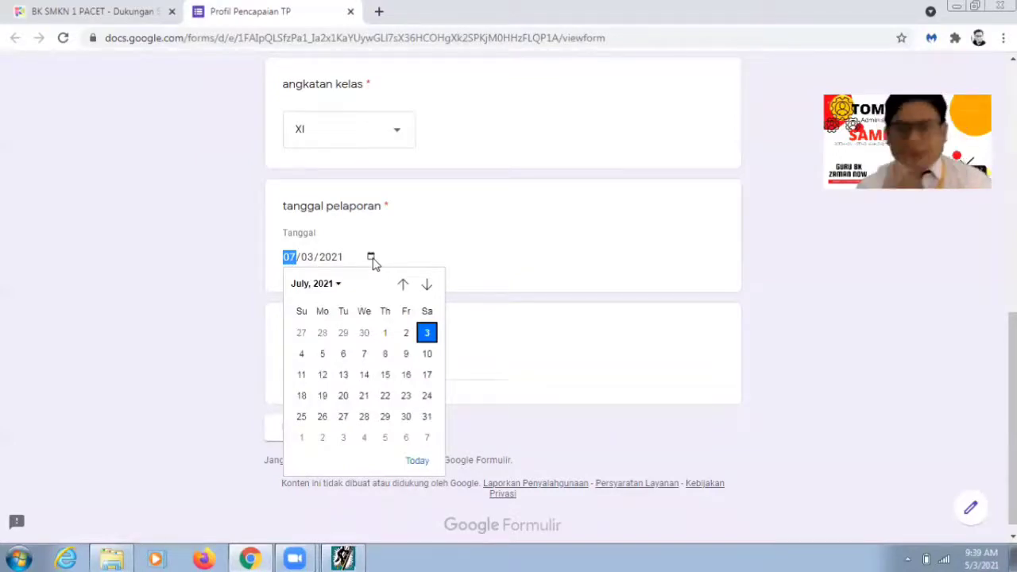
click(363, 359)
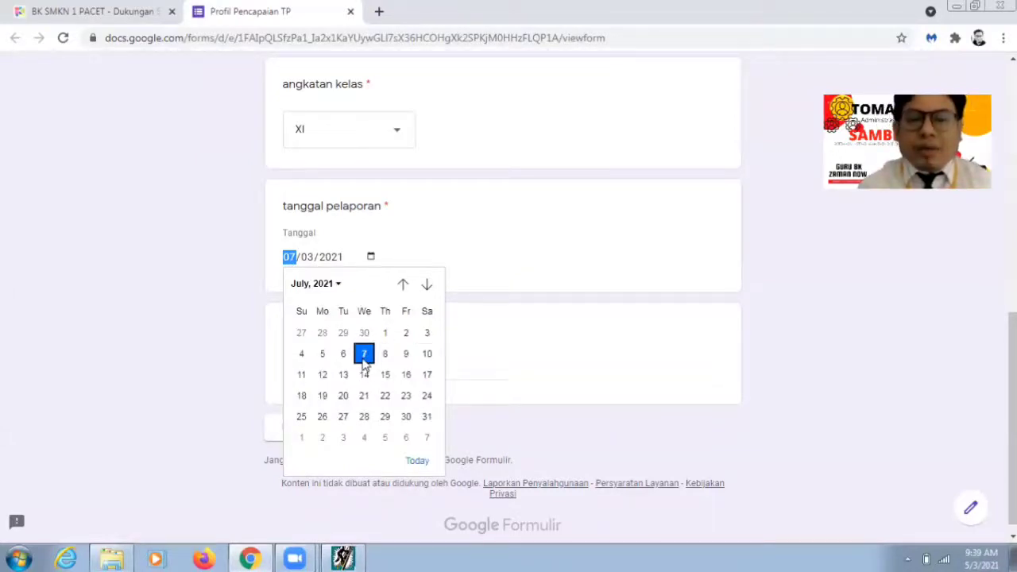
click(527, 315)
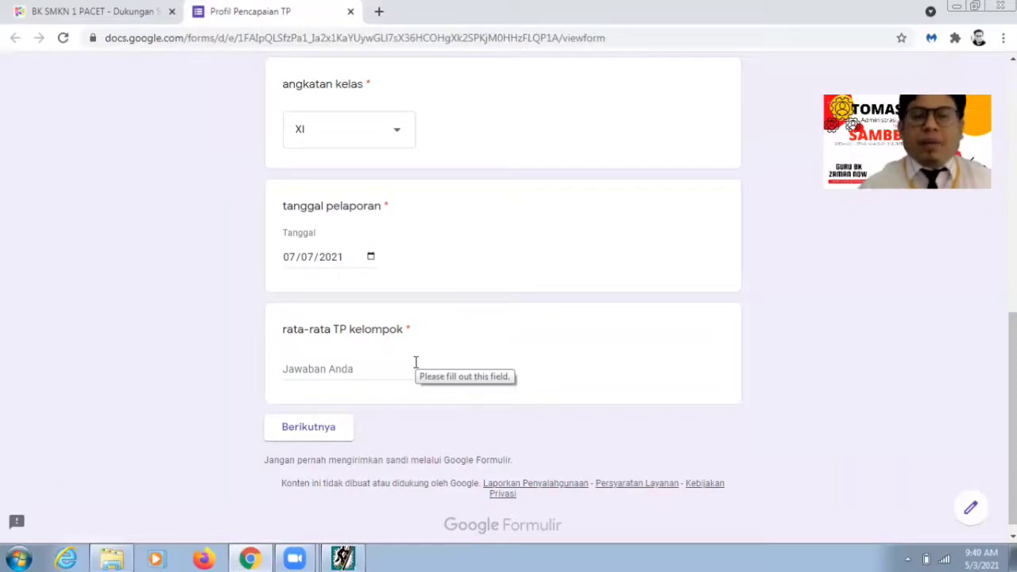
Step: Select the rata-rata TP kelompok answer box and switch to the Analisis Tugas Perkembangan SMA program
scroll(575, 225, down, 1)
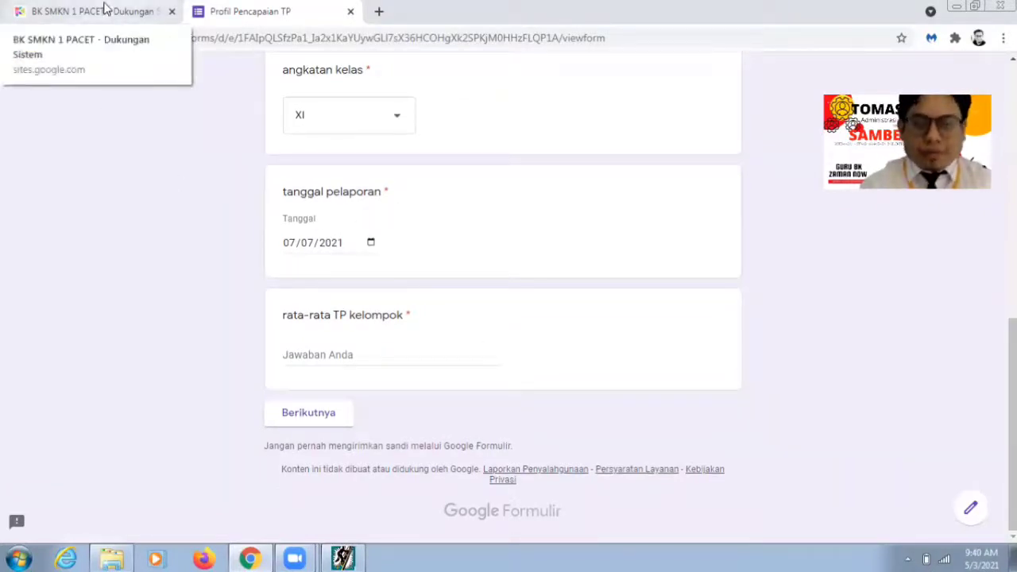
click(330, 352)
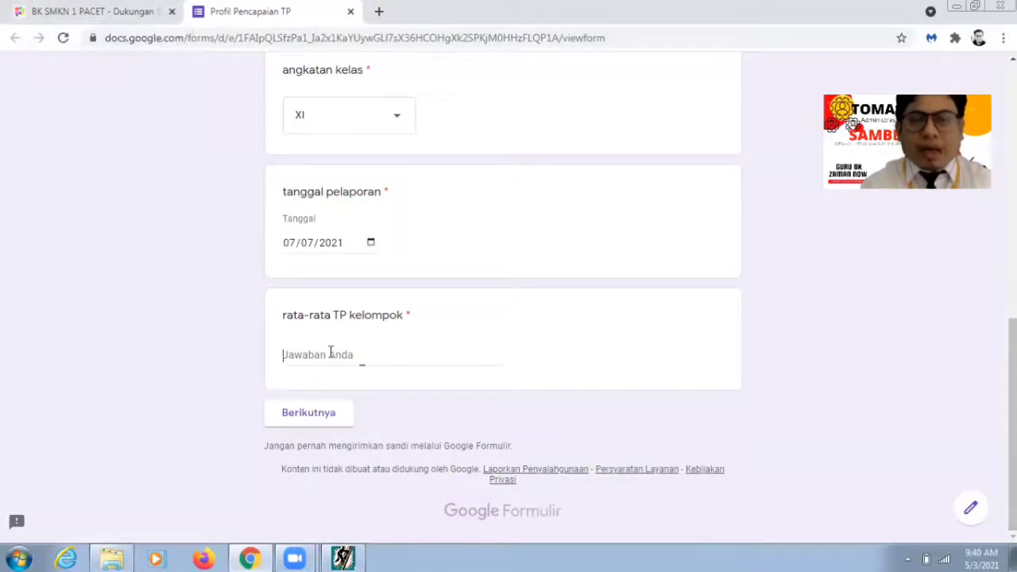
click(356, 557)
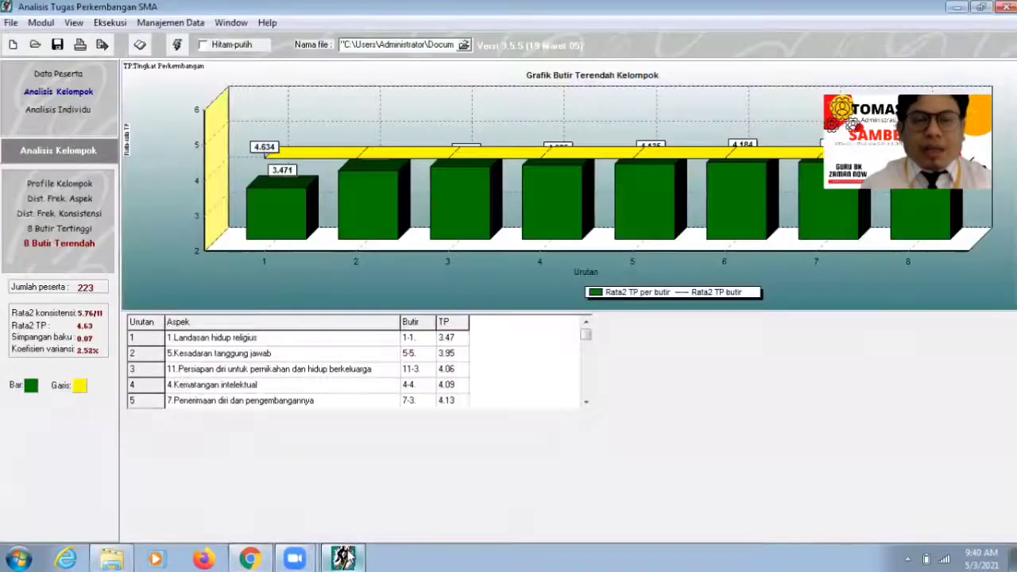
Step: View the Profile Kelompok chart of 11 aspect averages, then minimise the program to return to the form
click(86, 186)
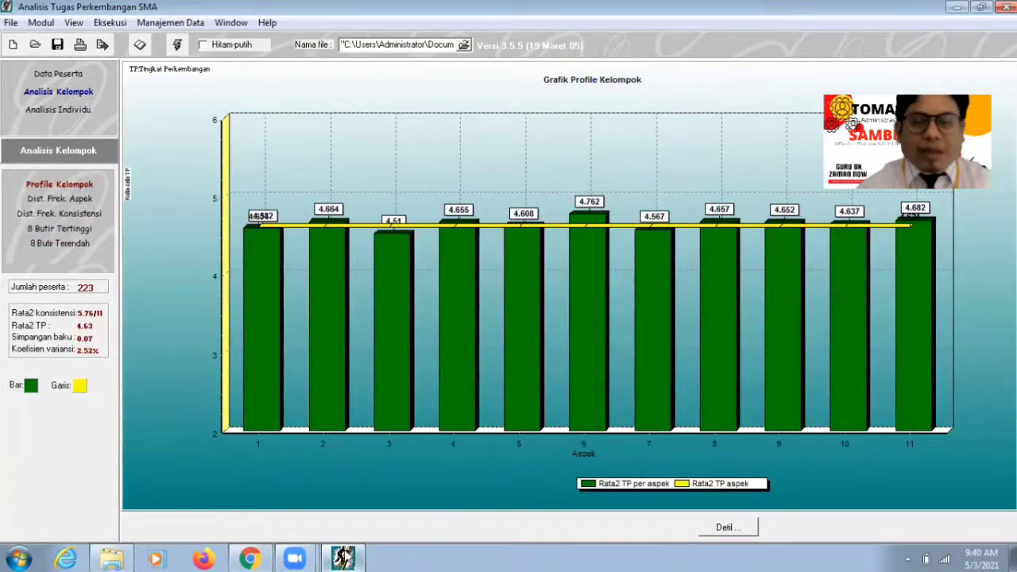
click(343, 559)
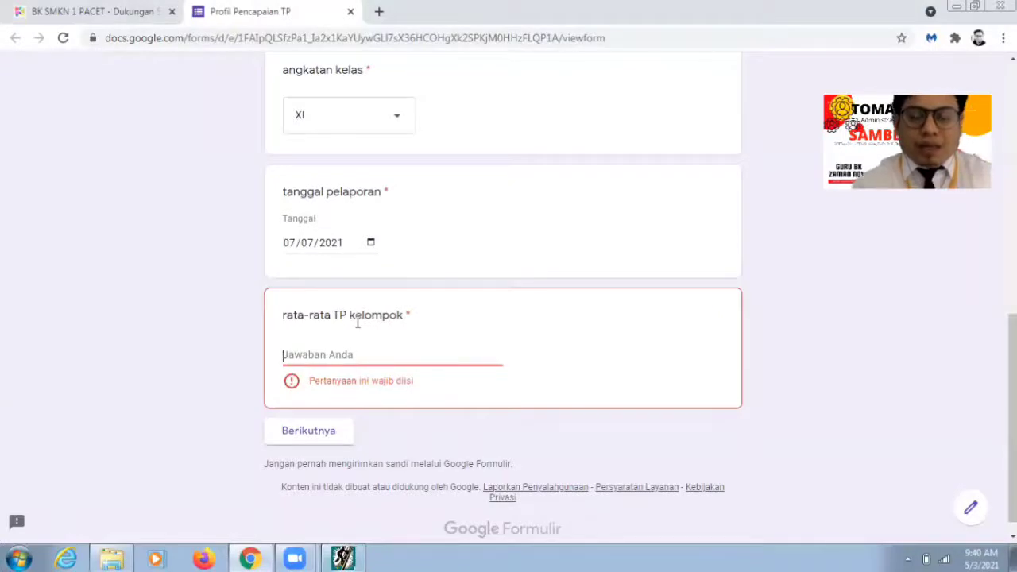
Step: Enter 4, 63 as rata-rata TP kelompok and advance to the Landasan Hidup Religius section
text(4, 6)
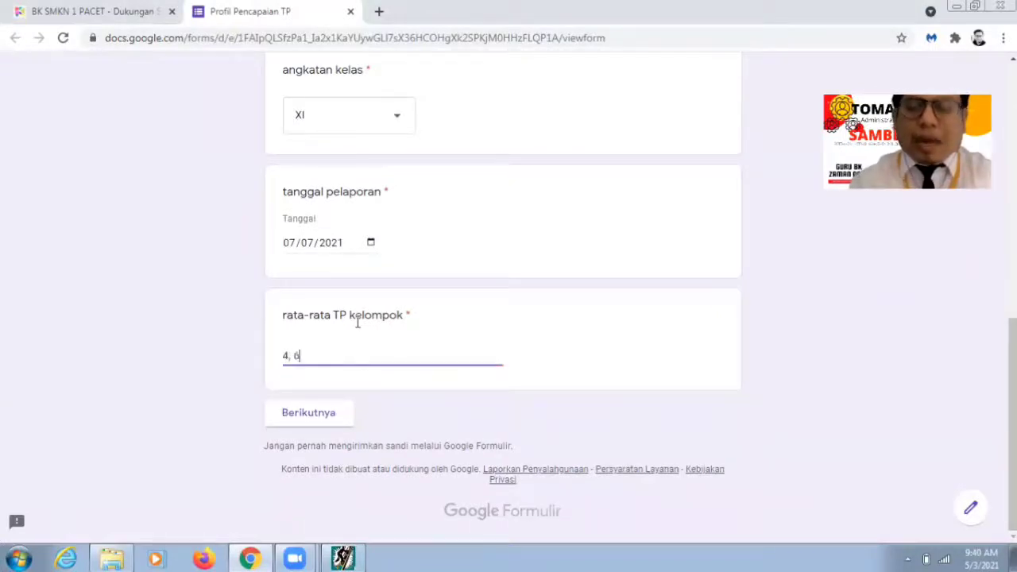
text(3)
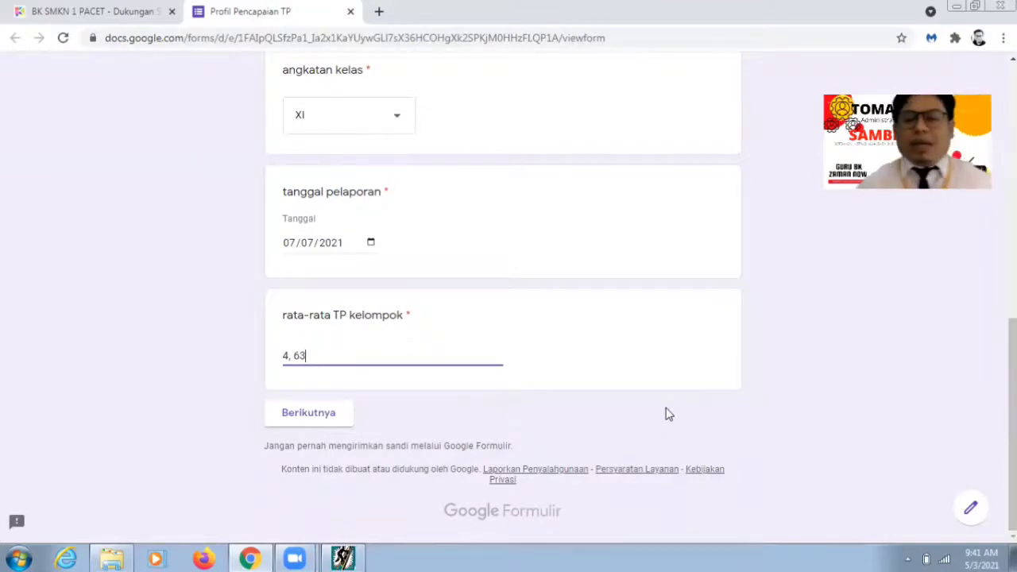
key(Tab)
key(Return)
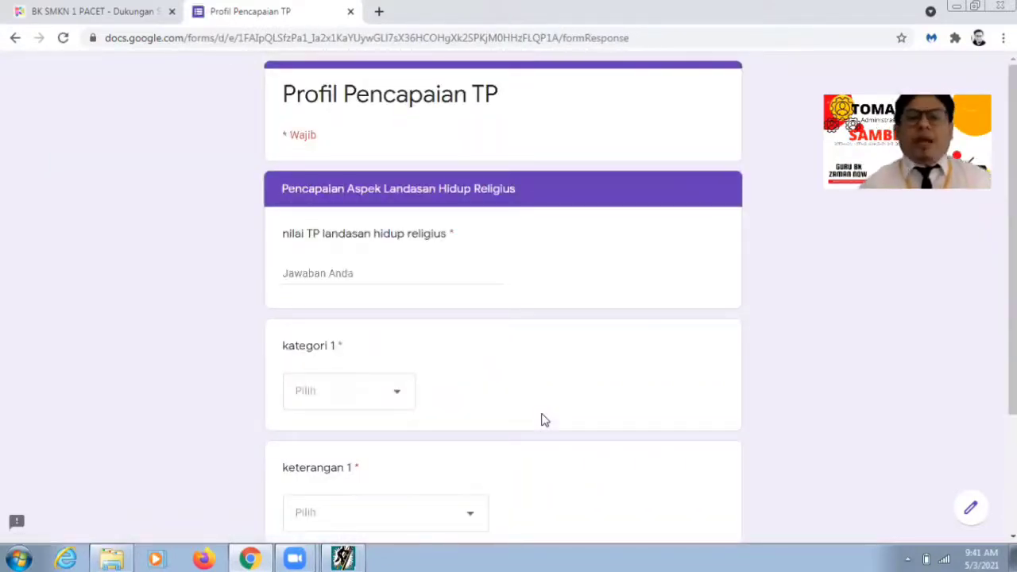
click(363, 270)
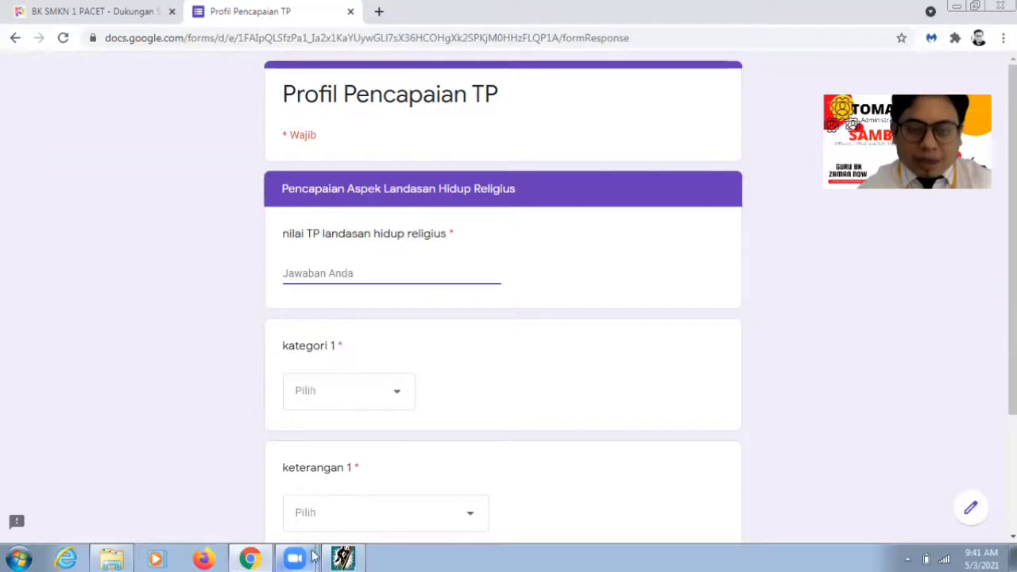
click(343, 559)
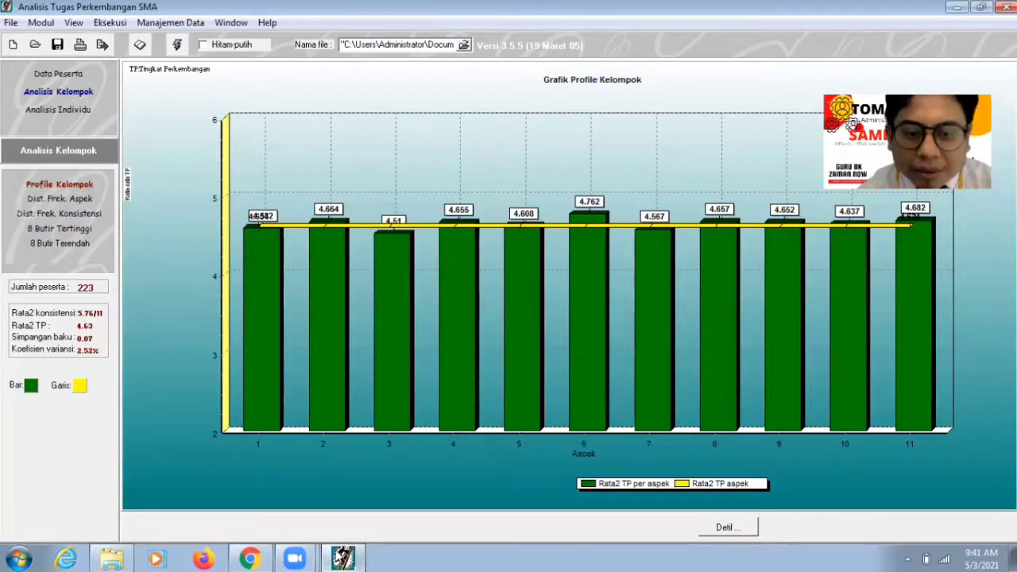
click(347, 559)
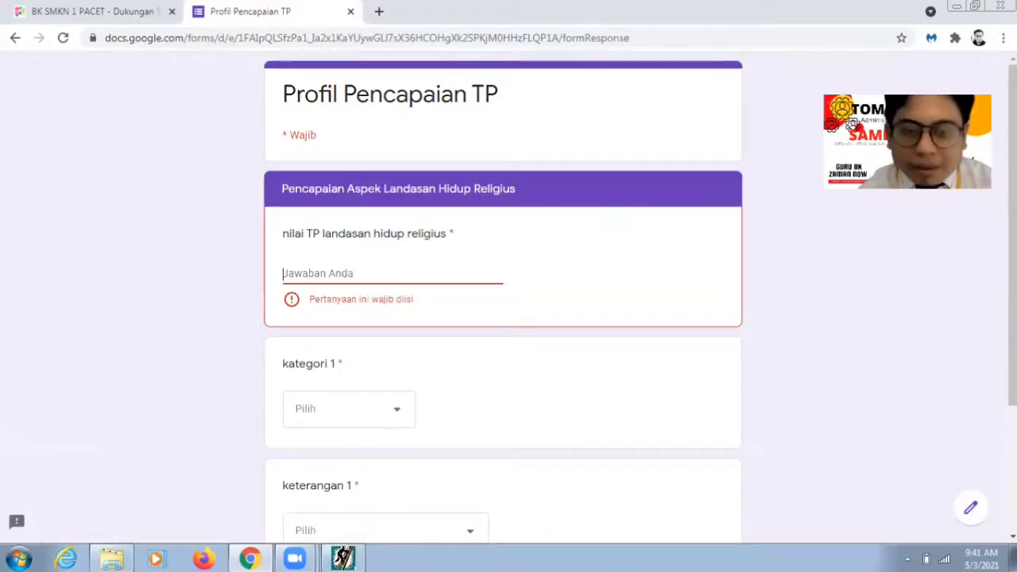
Step: Check the detailed aspect score table in the analysis program, then return to the form
click(349, 558)
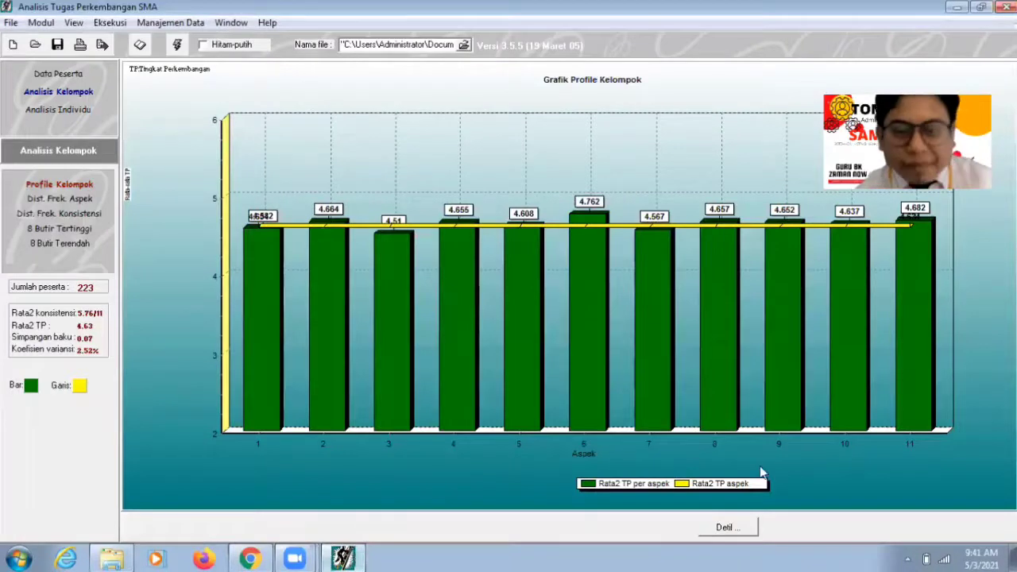
click(724, 529)
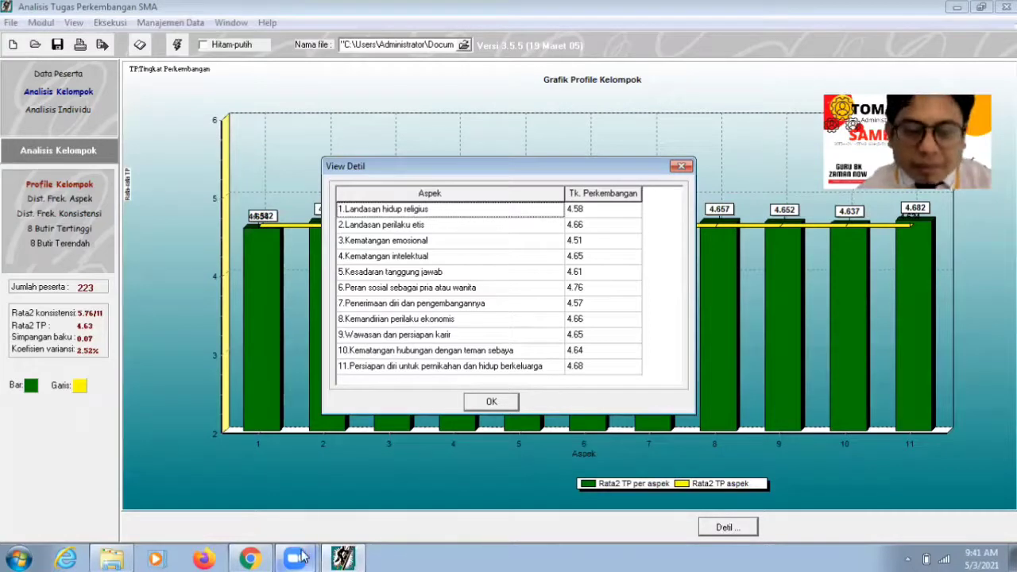
mouse_move(248, 558)
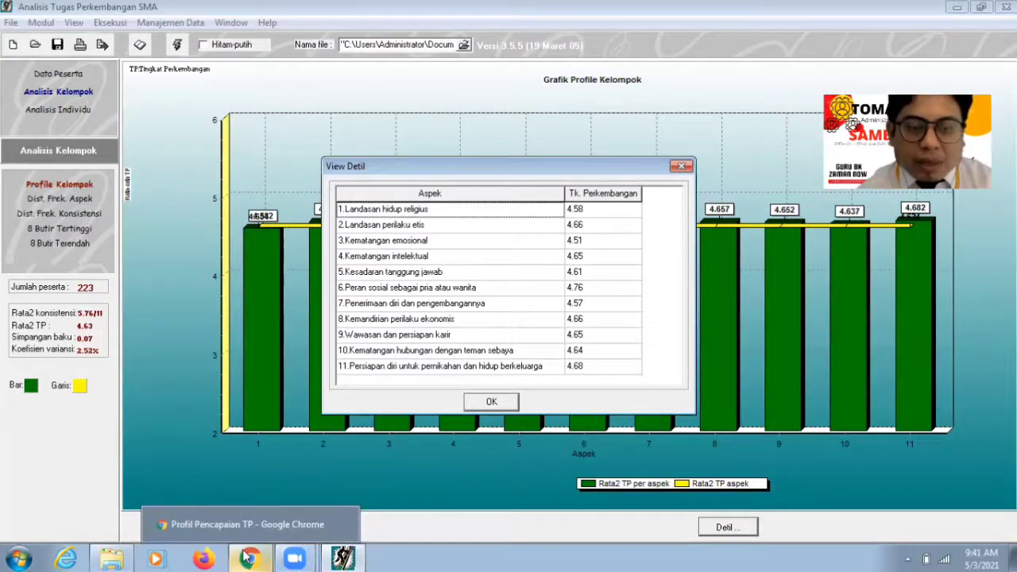
click(265, 556)
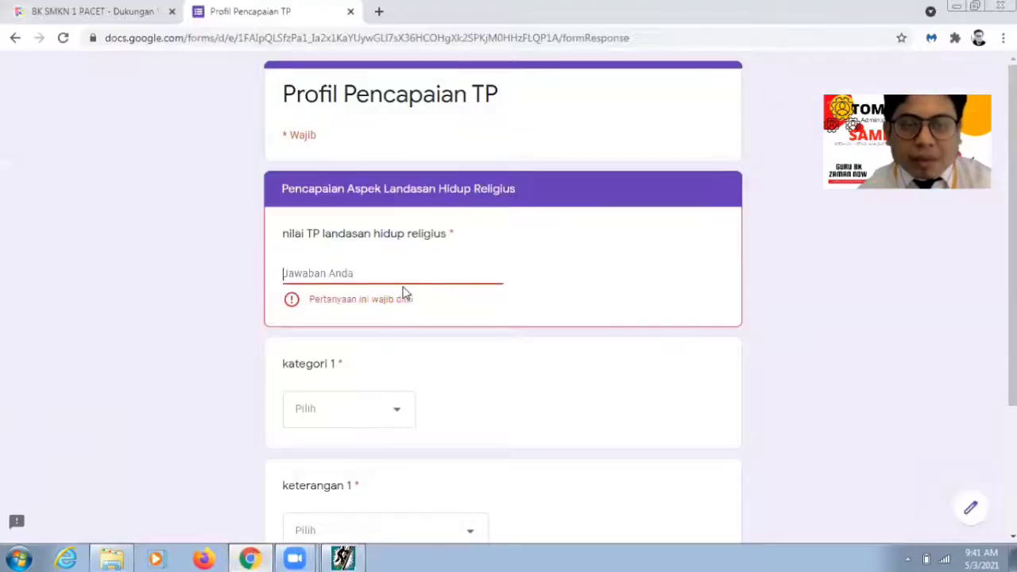
Step: Enter 4,58 as the Landasan Hidup Religius score and set kategori 1 to Sadar diri
text(4)
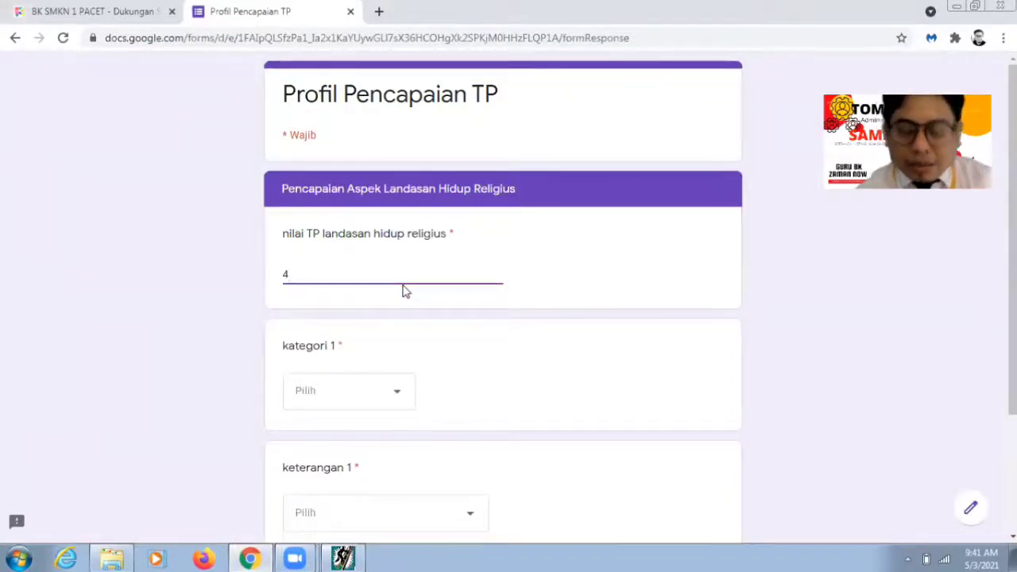
text(,)
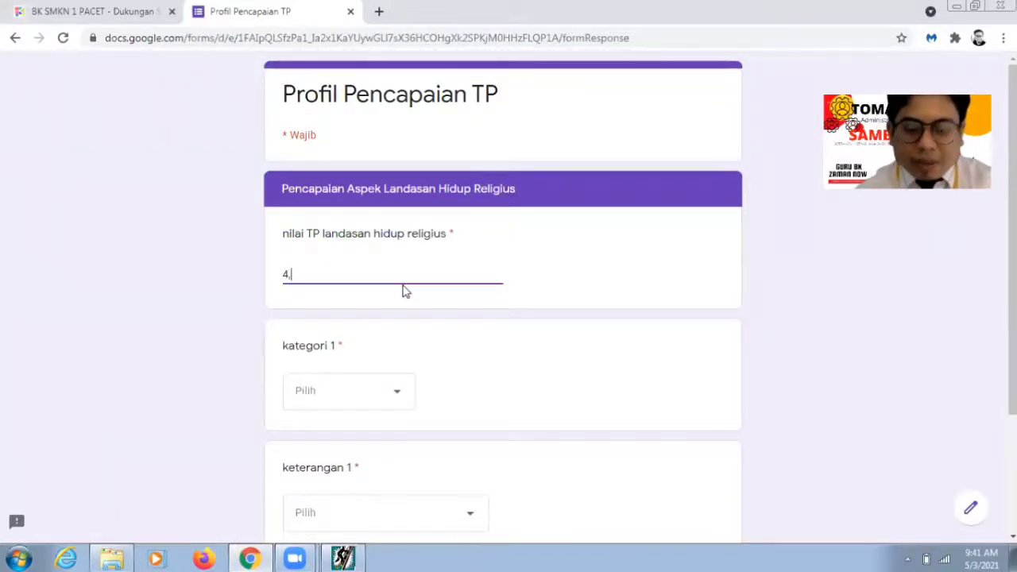
text(58)
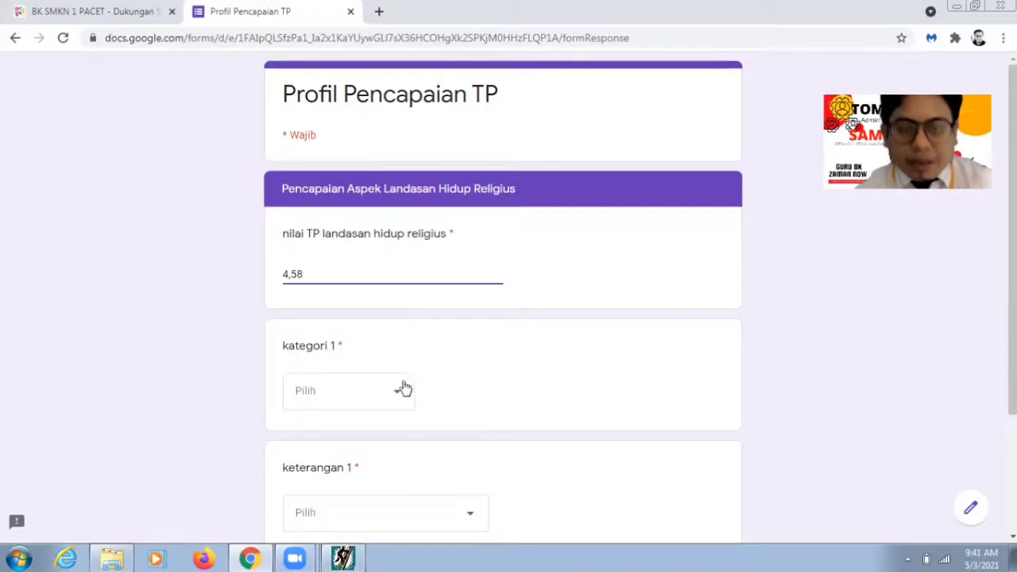
click(405, 388)
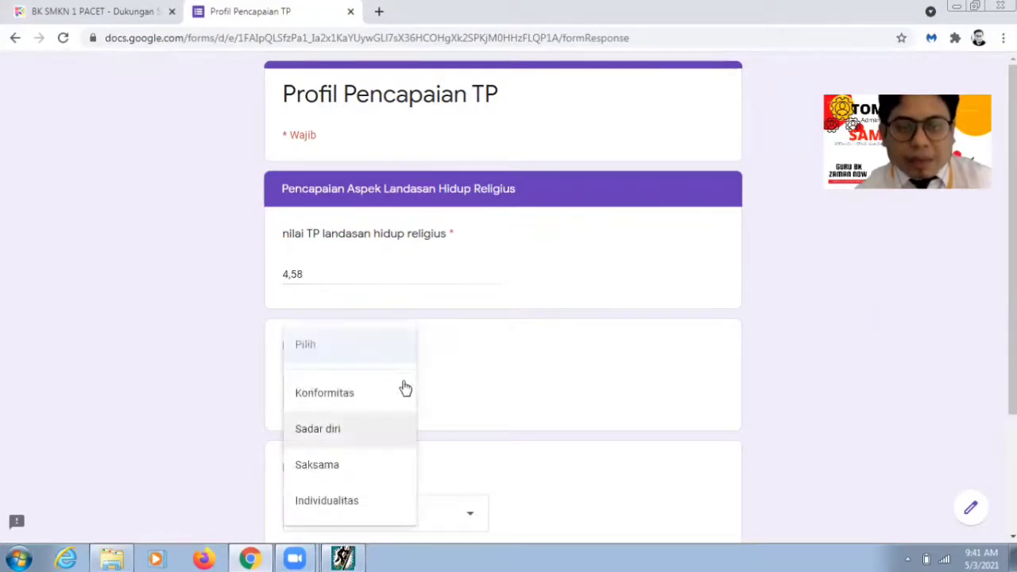
click(397, 428)
scroll(899, 272, down, 1)
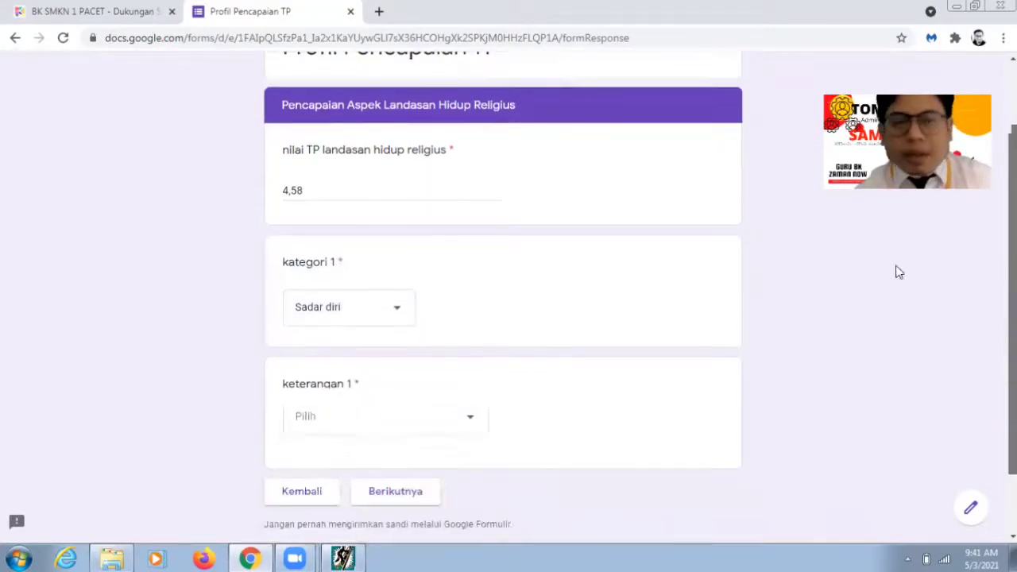
scroll(899, 273, down, 1)
Step: Recheck the aspect table, then set keterangan 1 to di bawah rata-rata kelompok
click(453, 360)
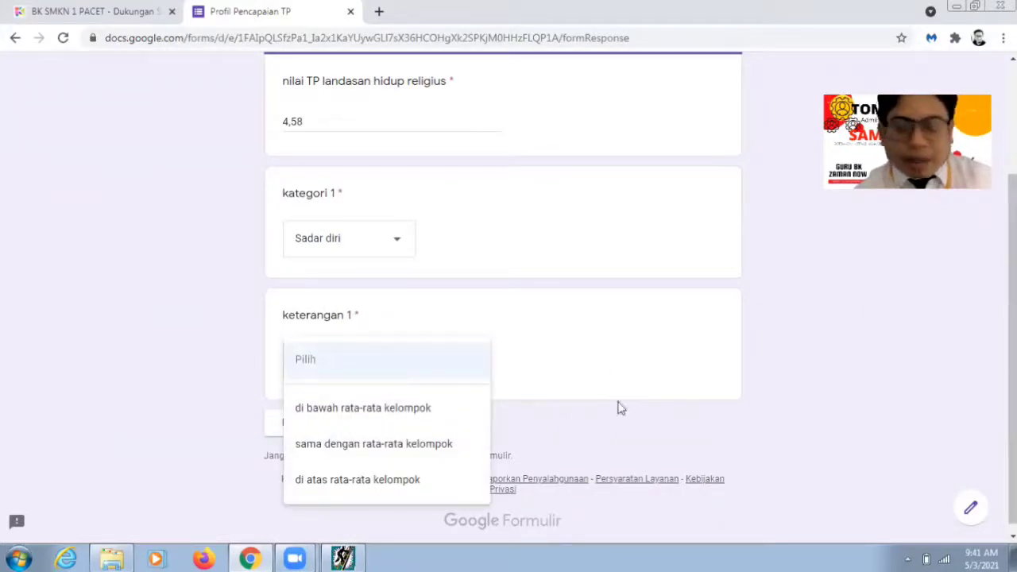
click(343, 559)
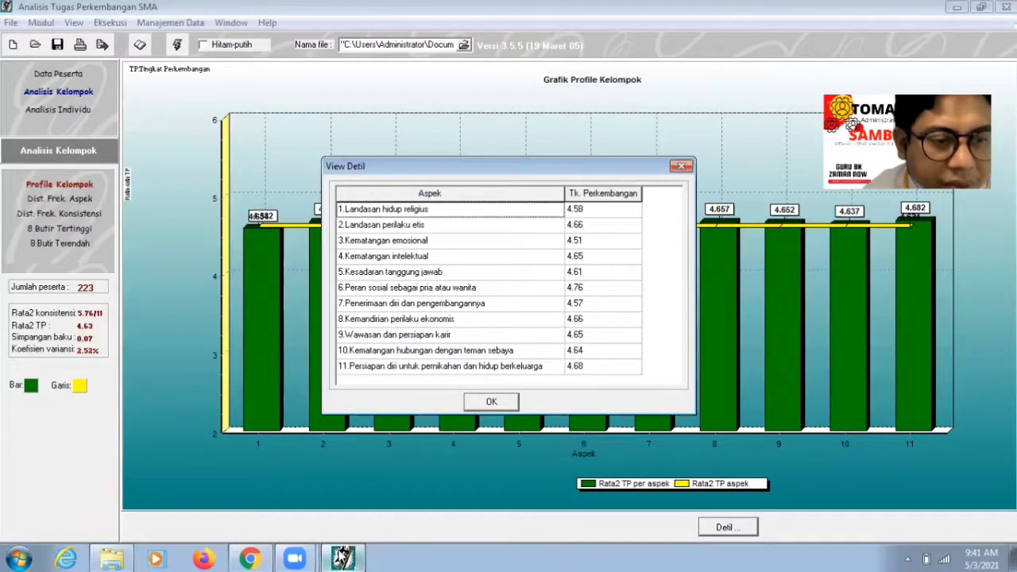
click(342, 558)
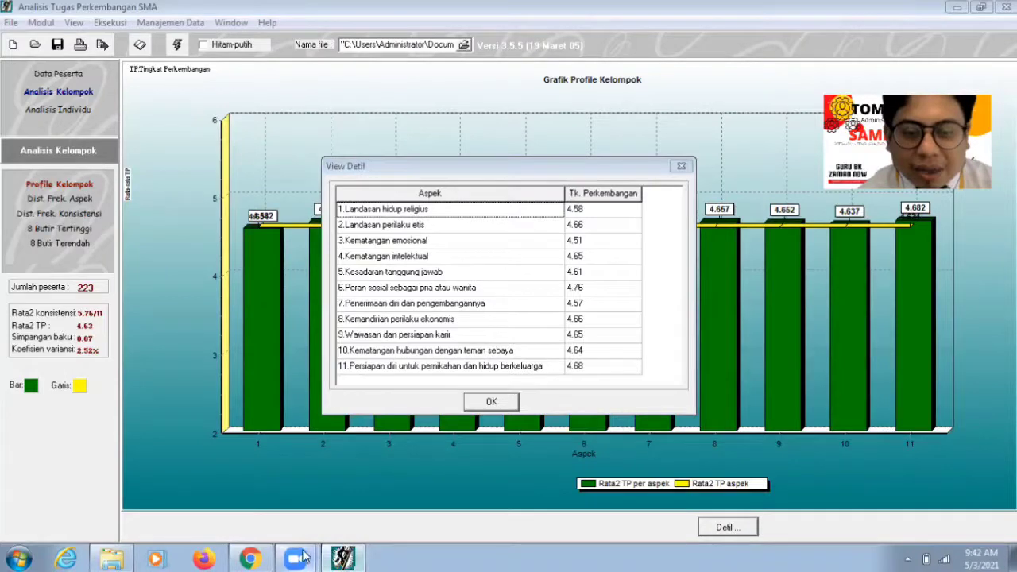
mouse_move(302, 558)
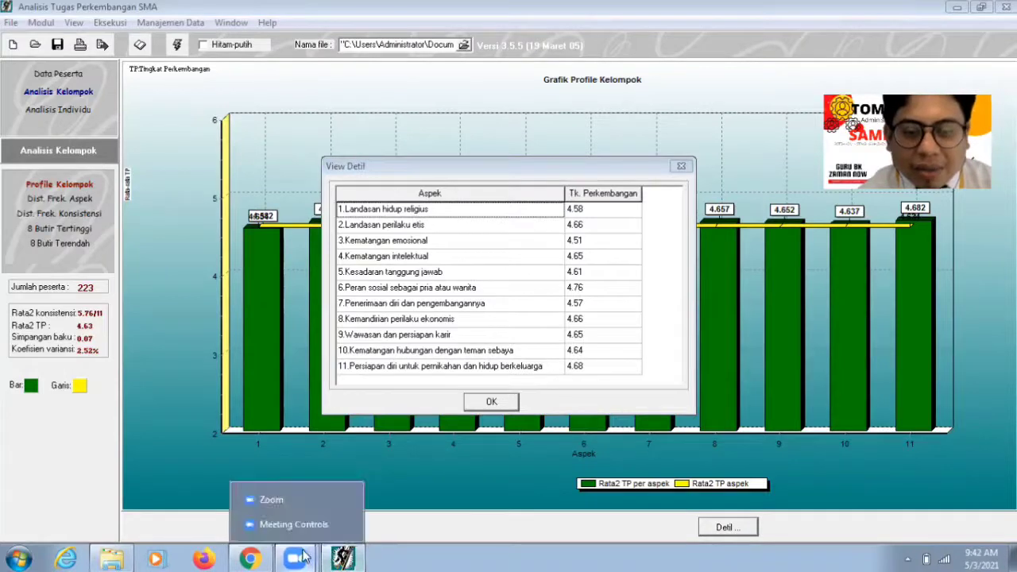
click(292, 497)
click(315, 482)
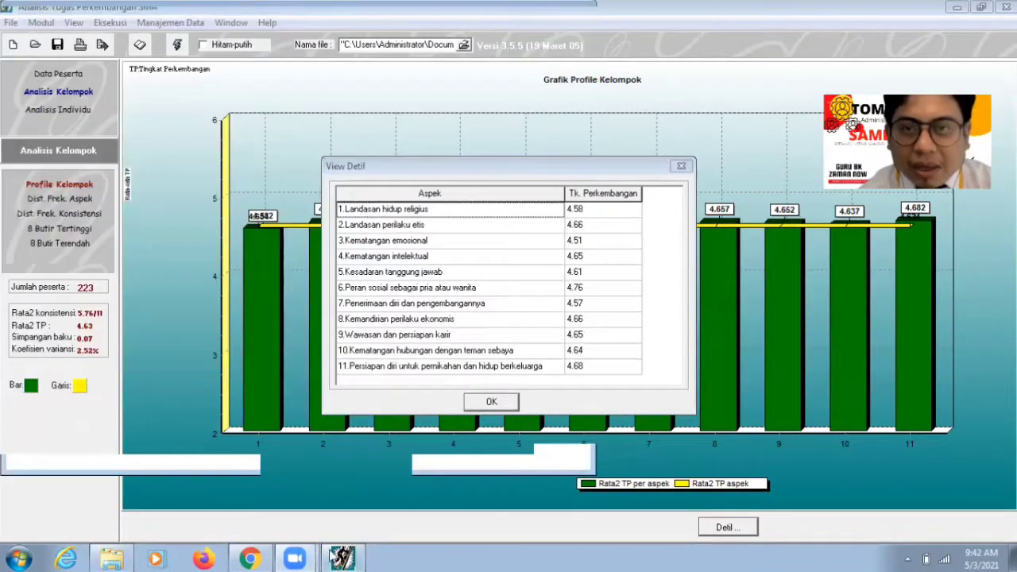
click(599, 394)
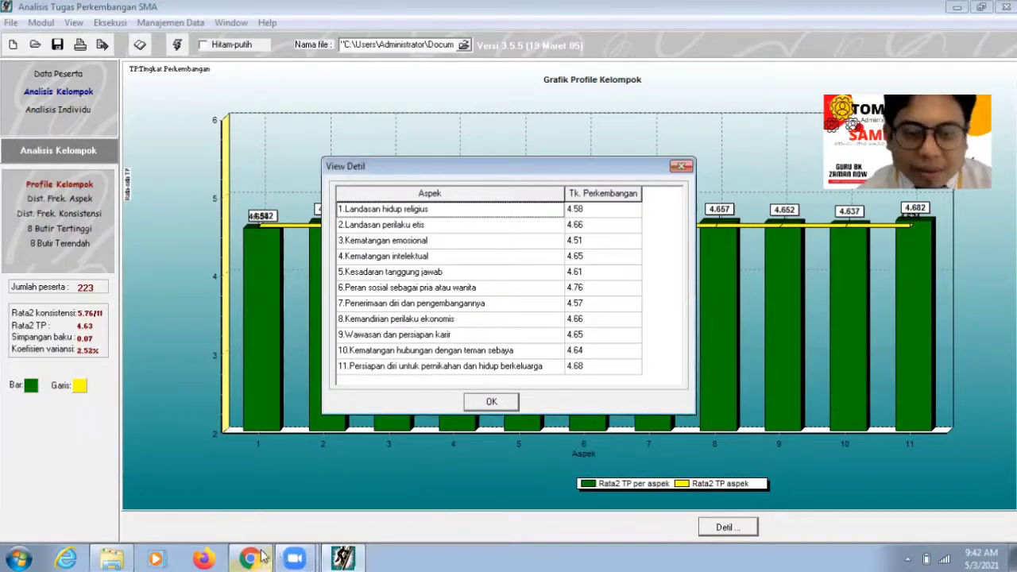
click(261, 558)
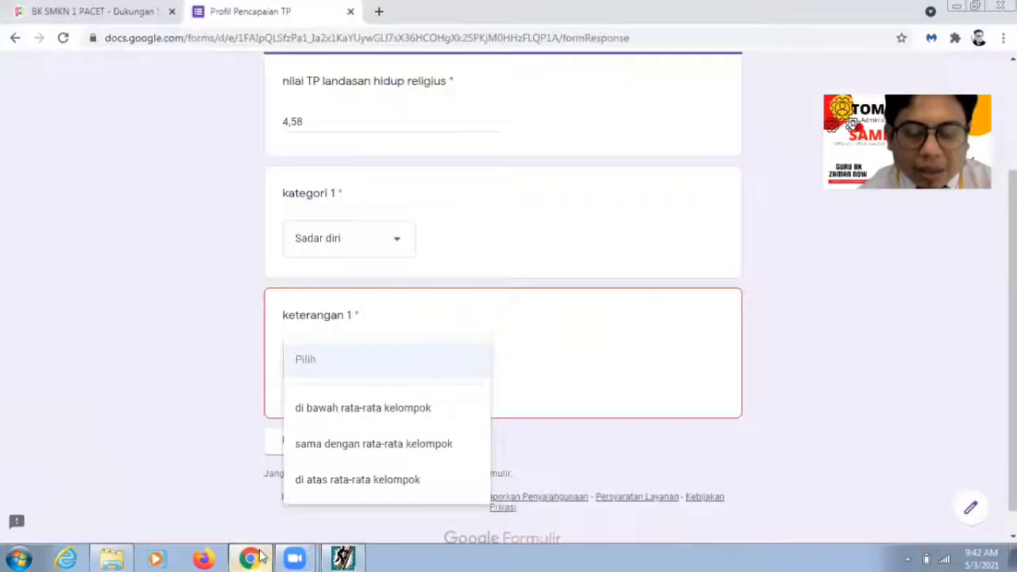
click(384, 389)
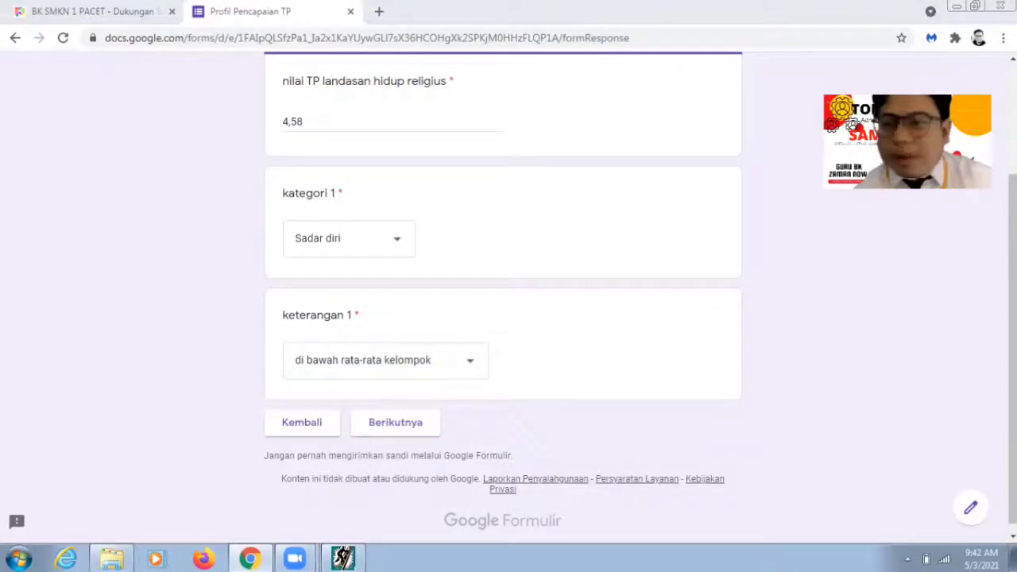
scroll(509, 291, down, 1)
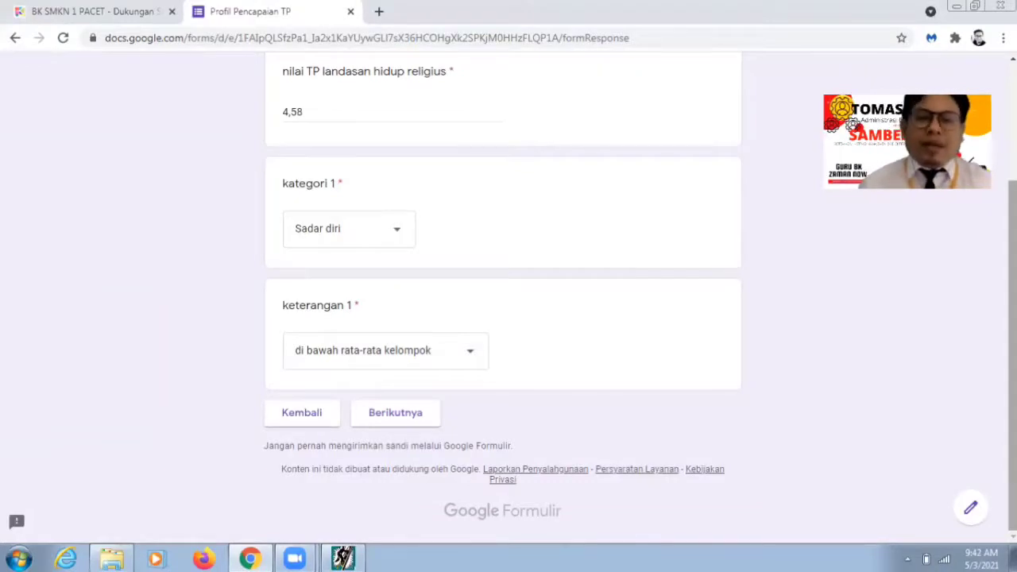
Step: Advance to the Landasan perilaku etis section and check its score in the analysis program
click(426, 423)
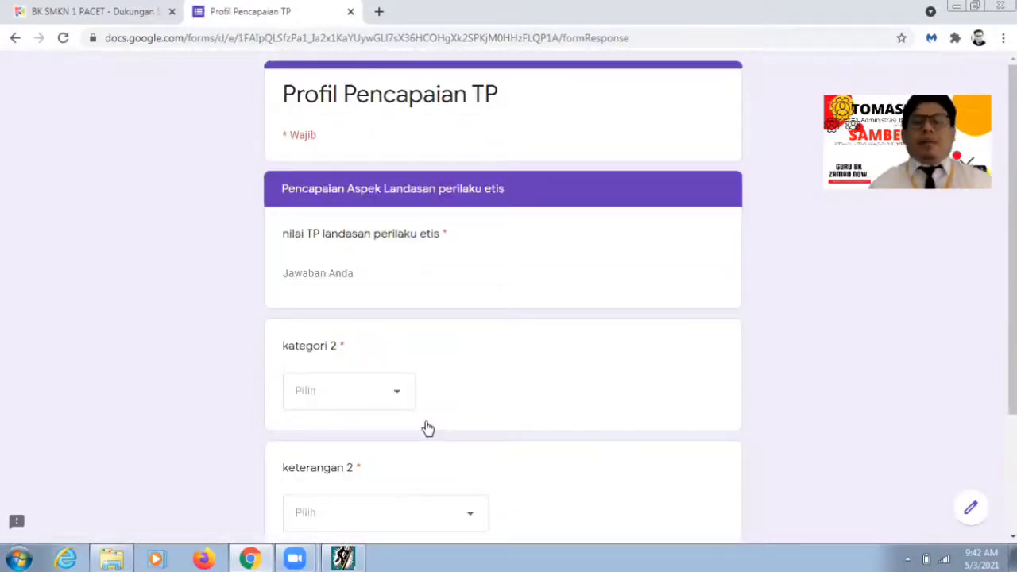
click(342, 558)
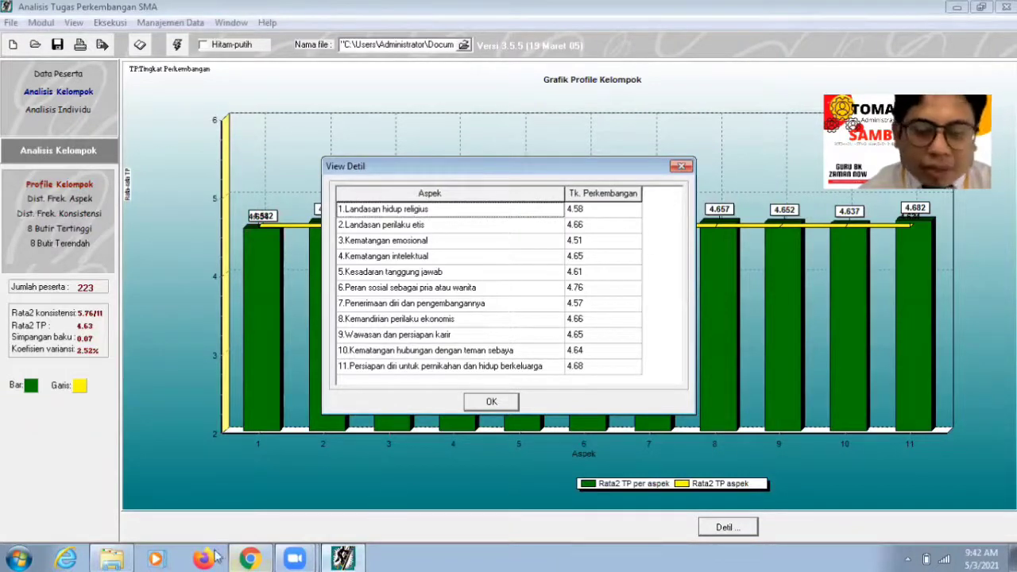
click(250, 558)
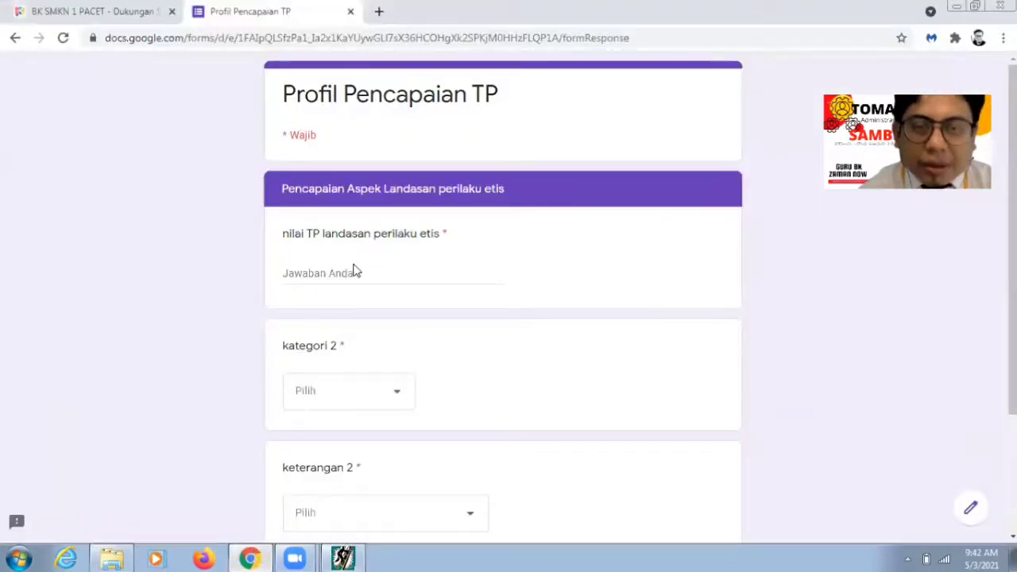
Step: Enter 4,66 with kategori 2 Sadar diri and keterangan 2 di atas rata-rata kelompok, then continue
click(353, 271)
text(4,66)
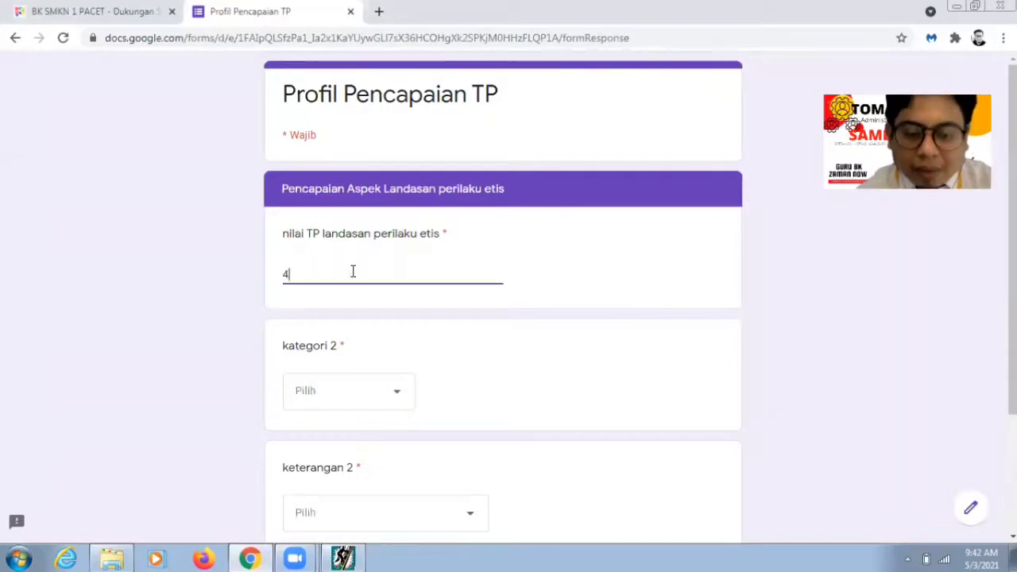
click(355, 398)
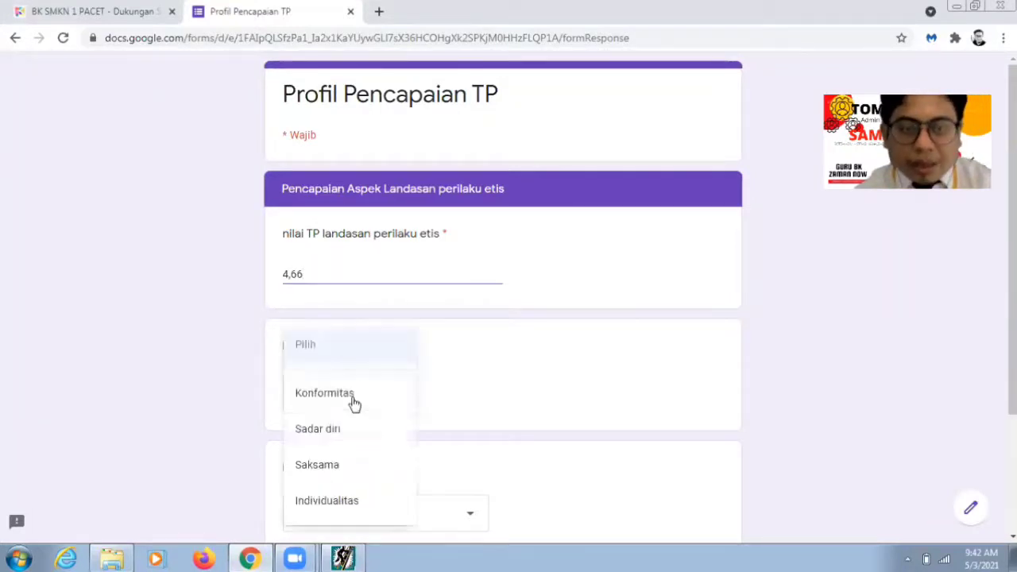
click(345, 437)
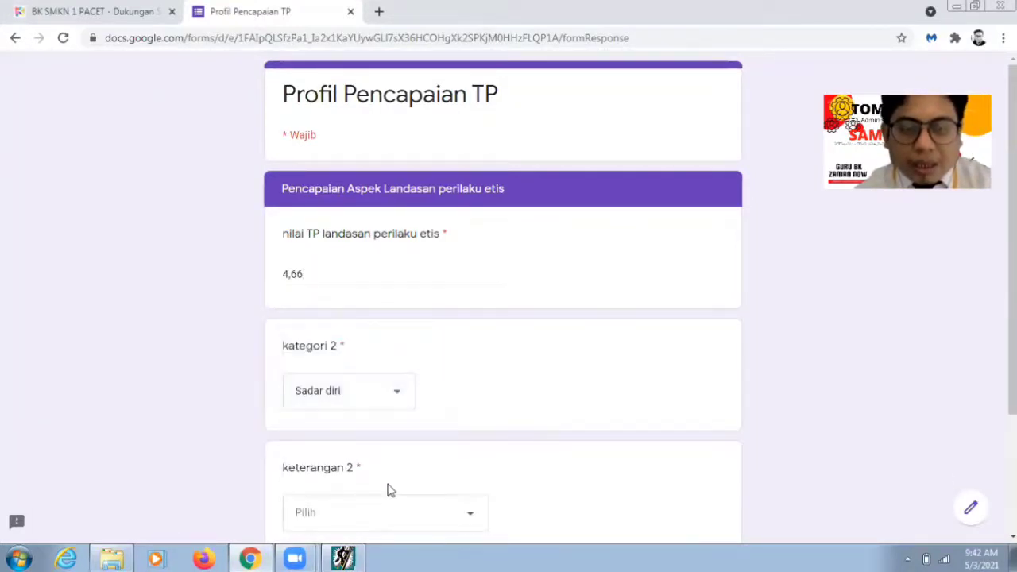
click(382, 516)
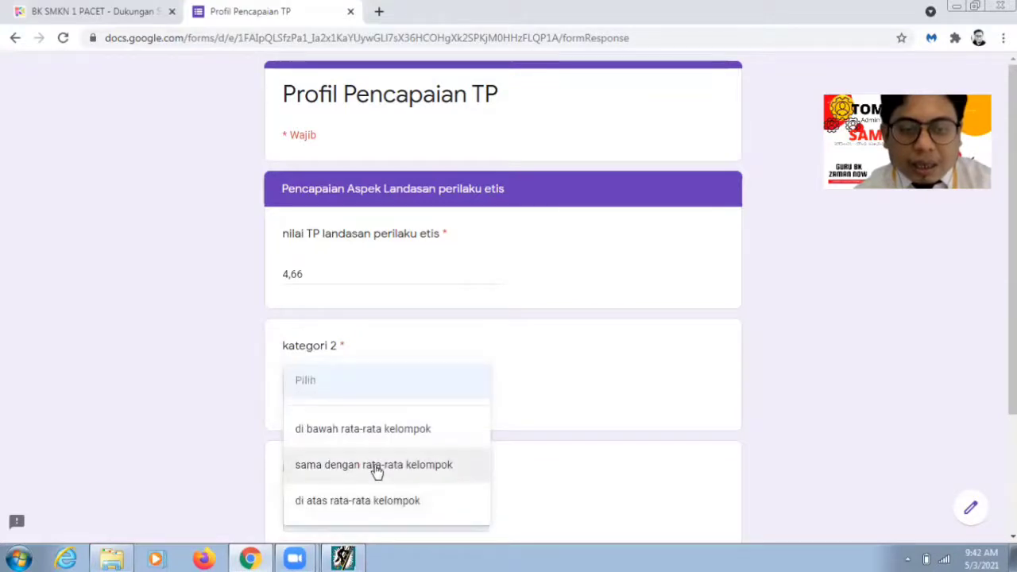
click(377, 502)
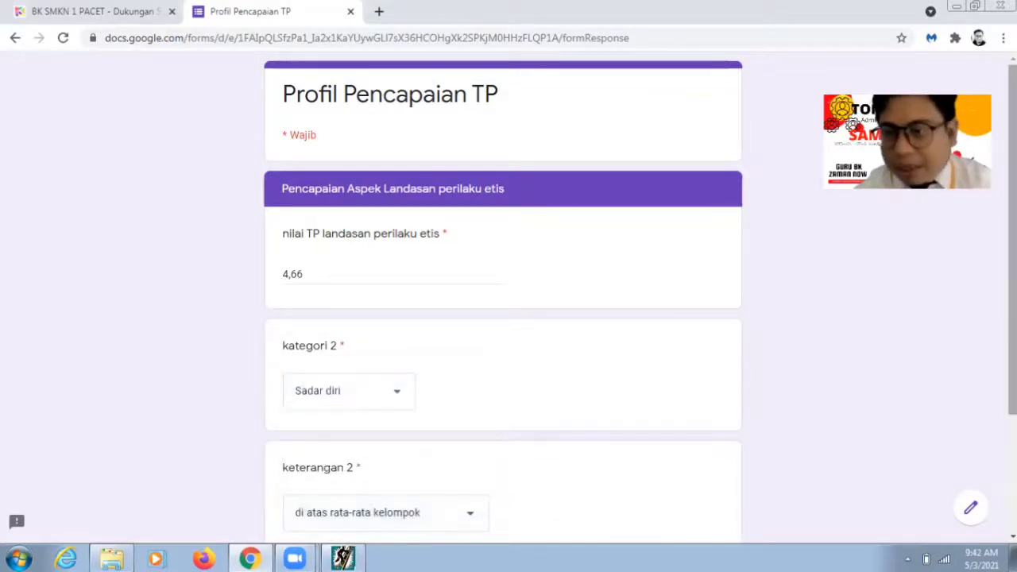
scroll(814, 477, down, 3)
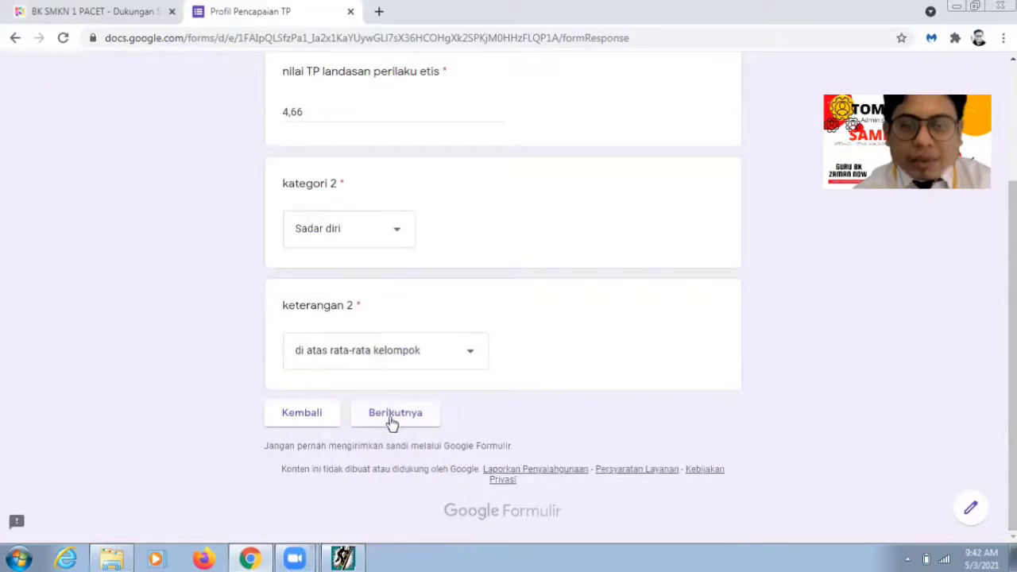
click(392, 422)
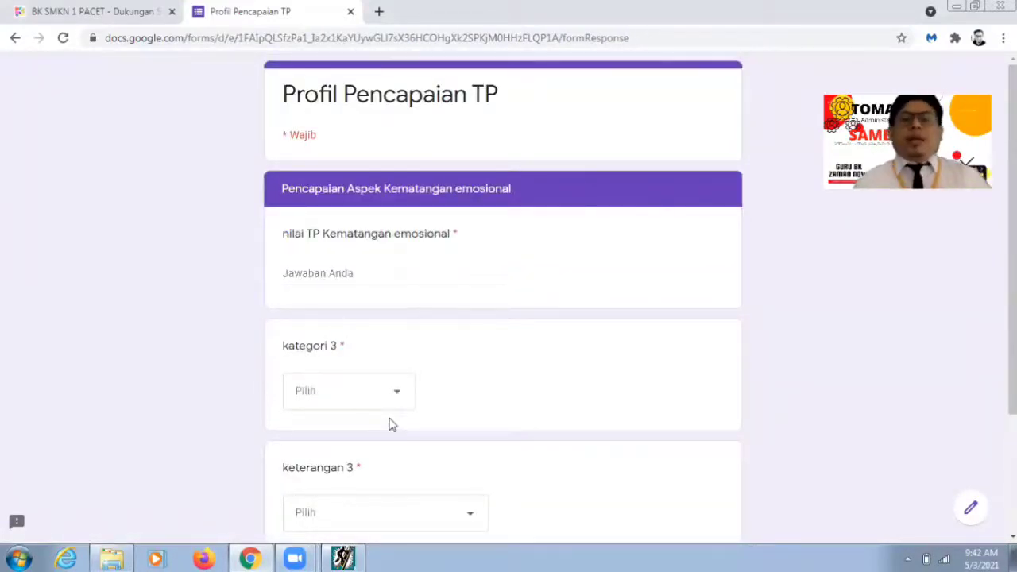
Step: Enter Kematangan emosional as 4,51, Sadar diri, di bawah rata-rata kelompok, then continue
click(355, 558)
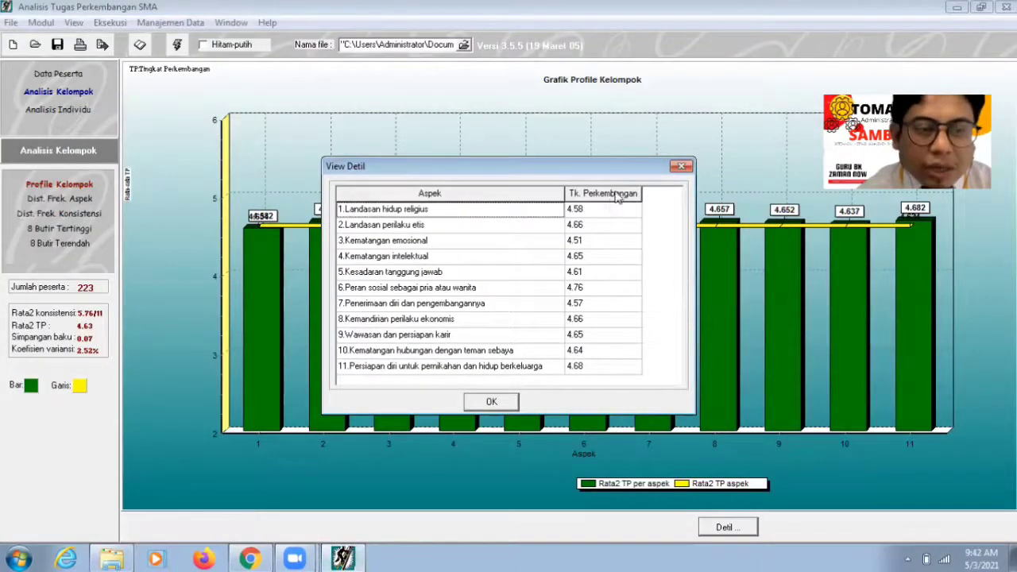
click(251, 559)
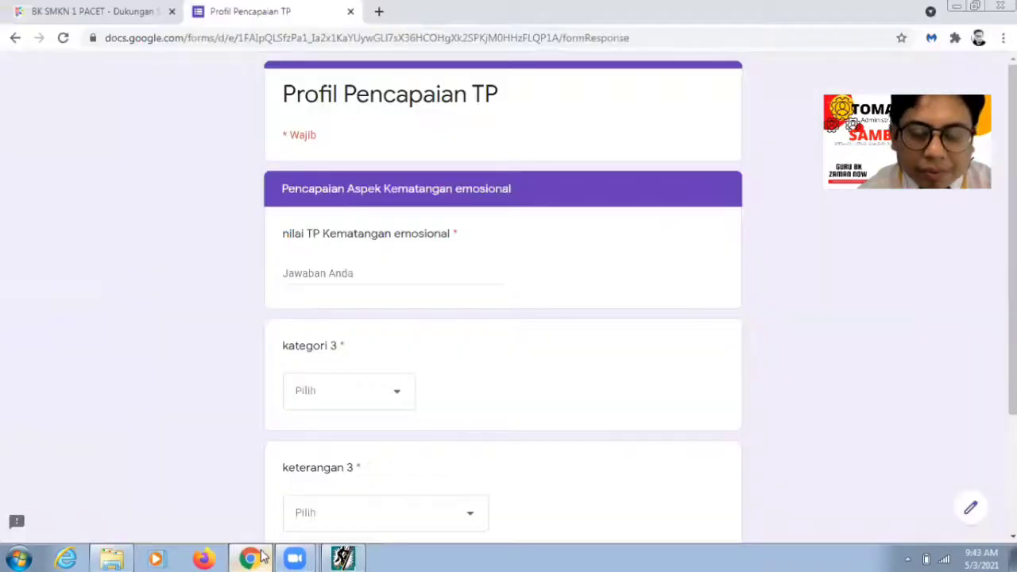
click(353, 273)
text(4,51)
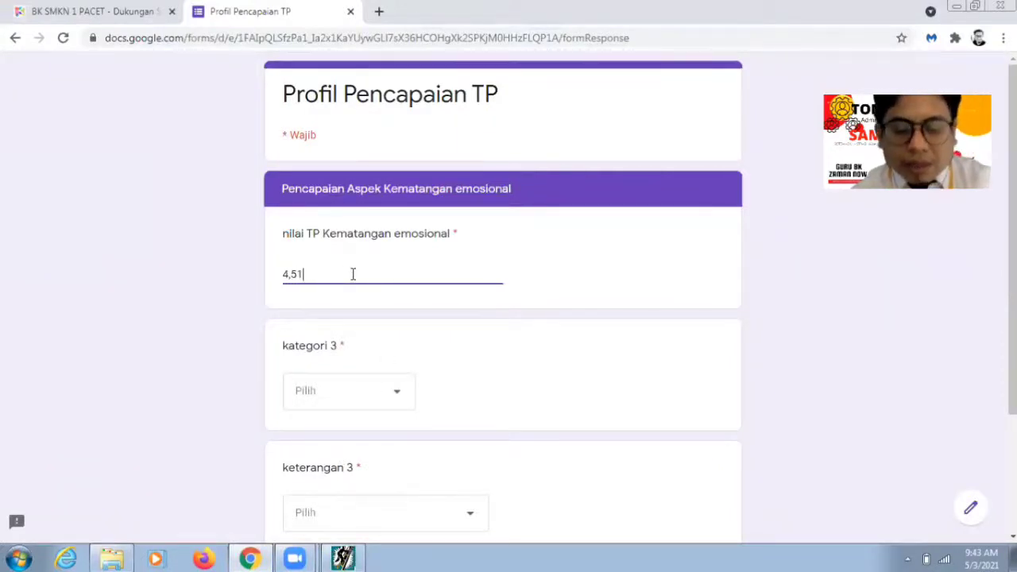
click(336, 390)
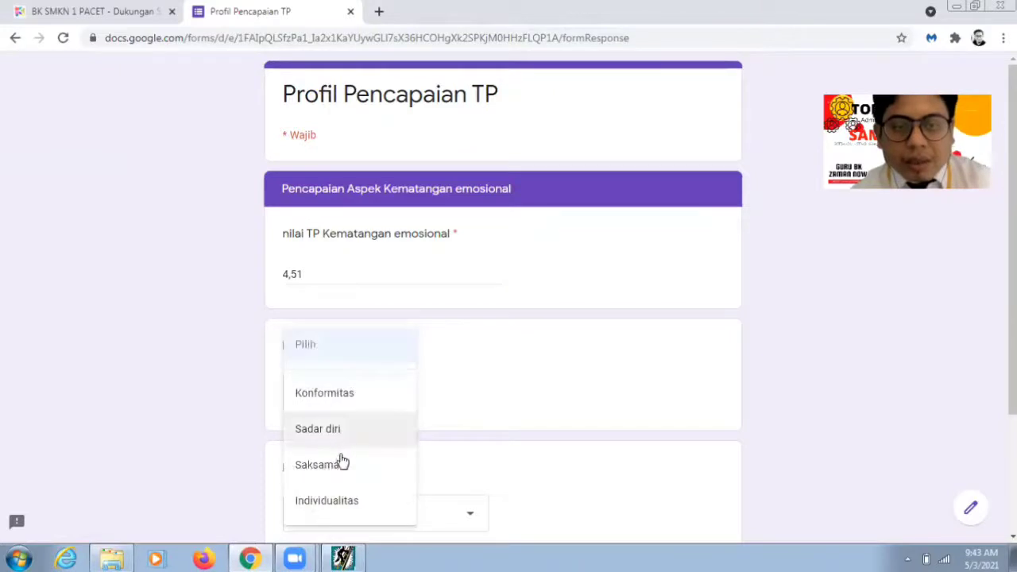
click(340, 432)
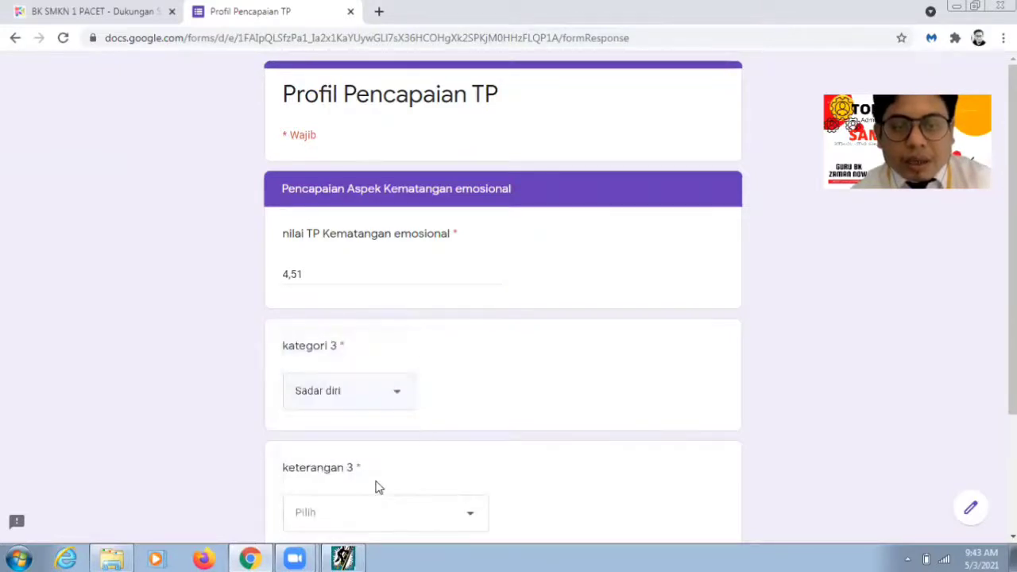
scroll(1012, 318, down, 2)
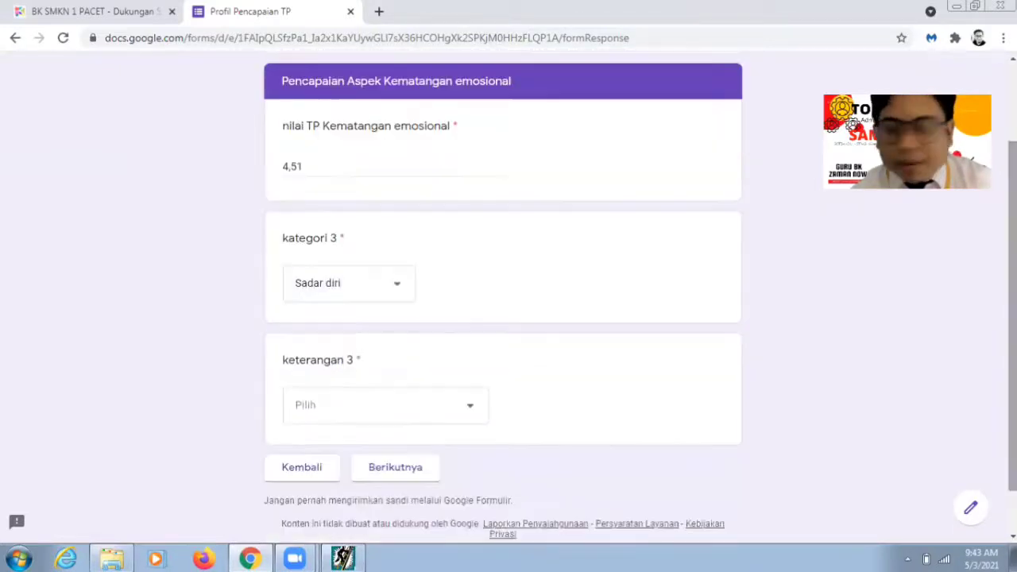
click(445, 419)
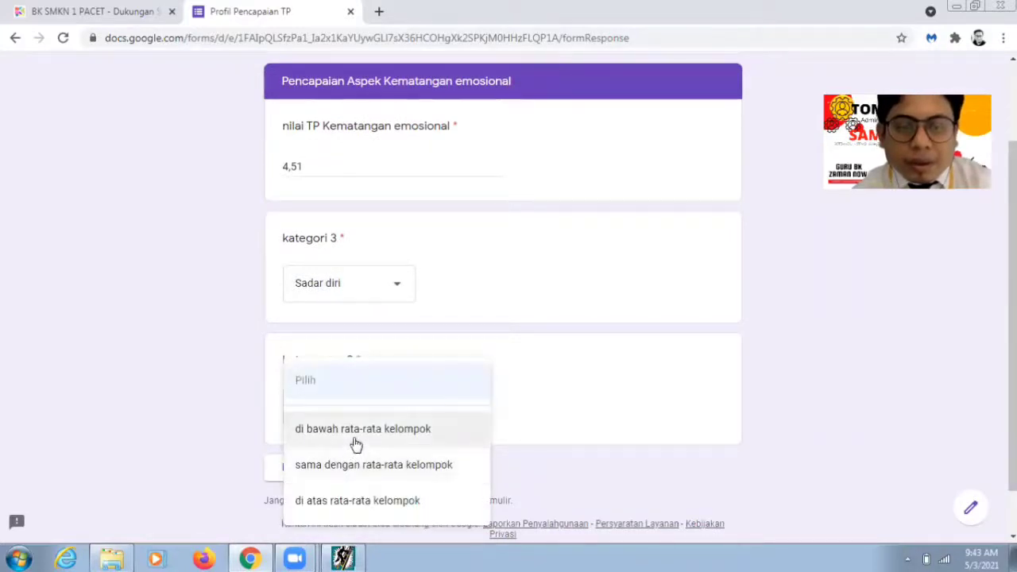
click(355, 431)
click(412, 472)
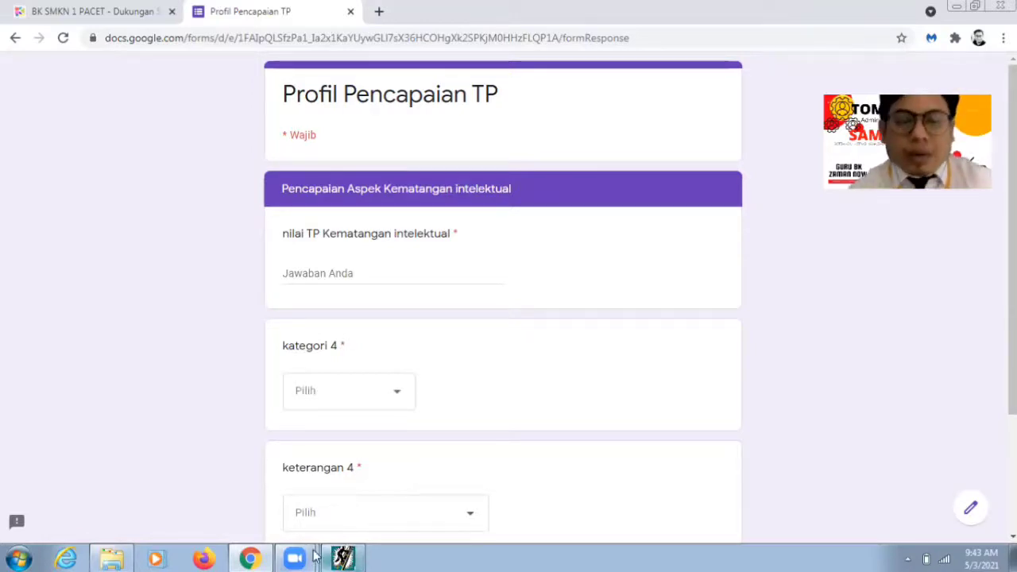
Step: Read the value from the detail table, then enter 4,65, Sadar diri, di atas rata-rata kelompok
click(343, 558)
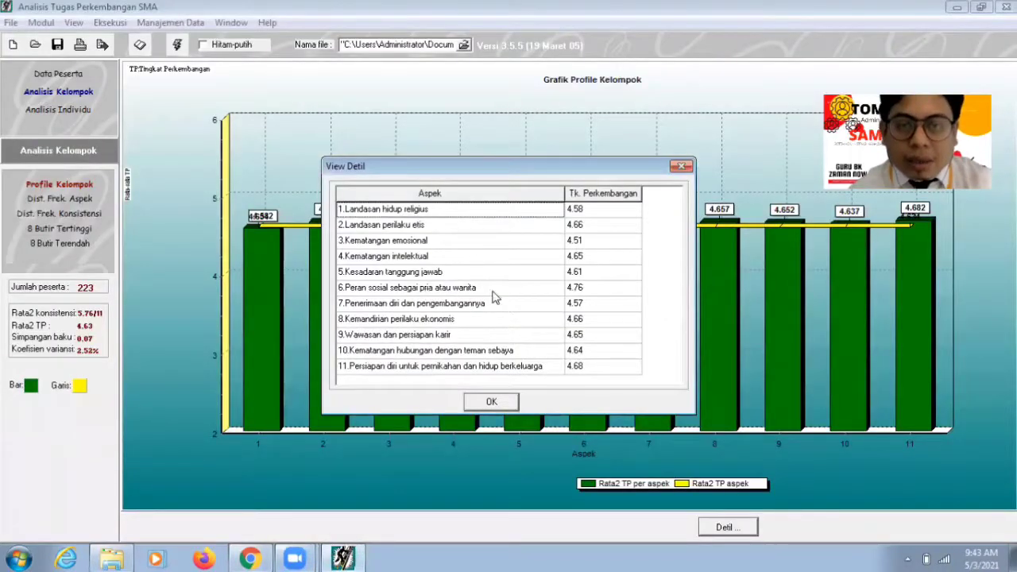
click(492, 403)
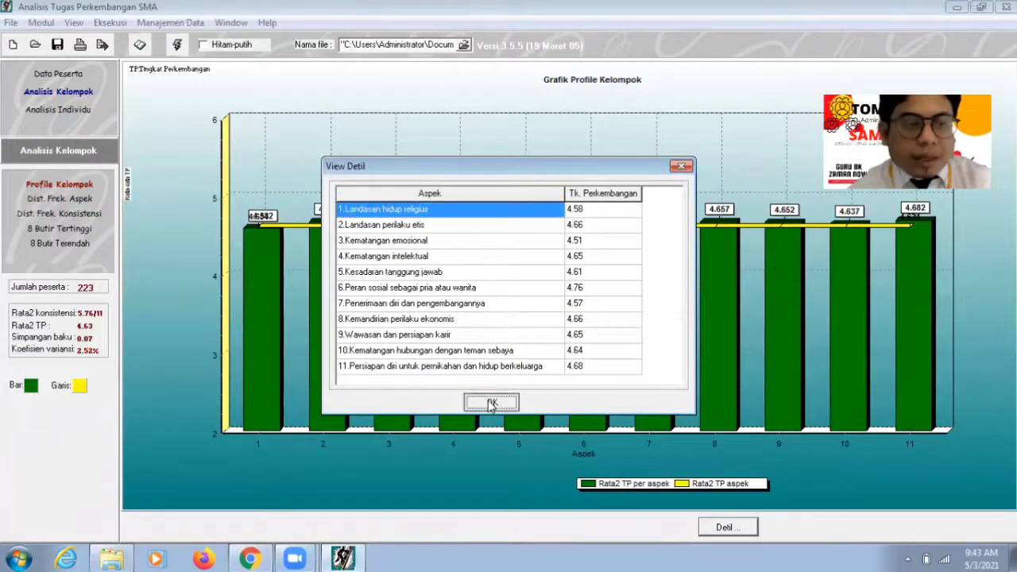
click(250, 558)
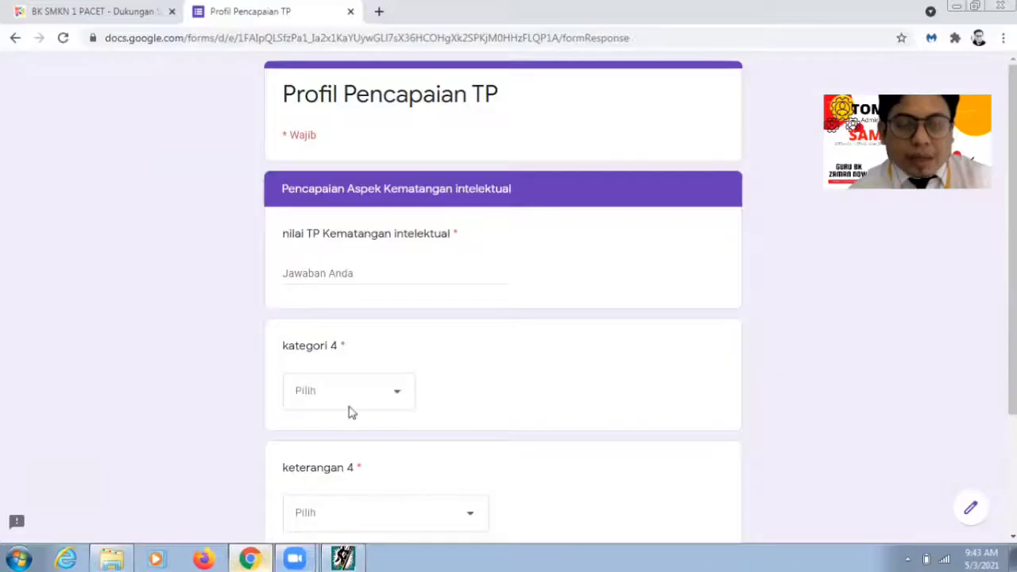
click(358, 275)
text(4,65)
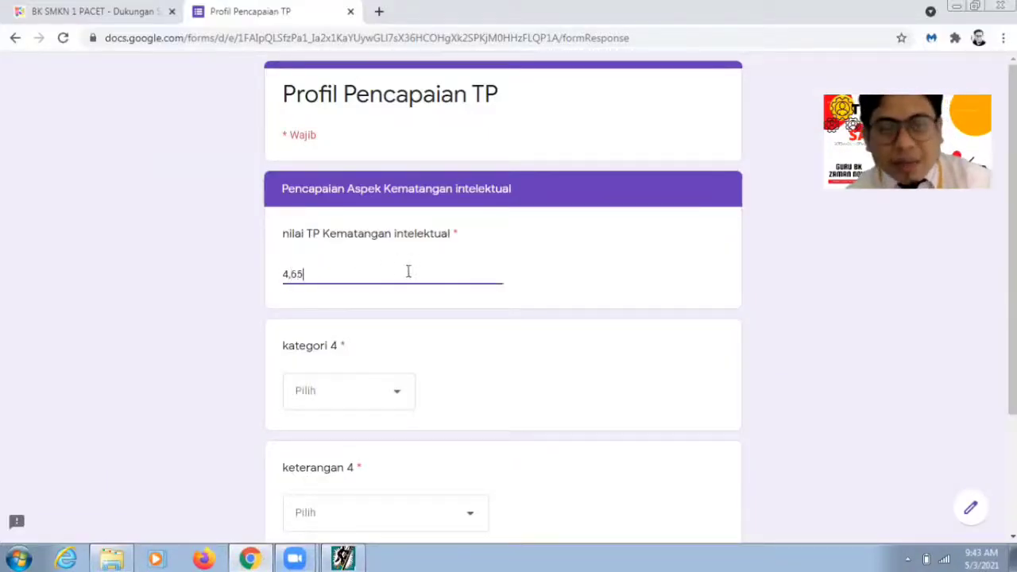
click(397, 392)
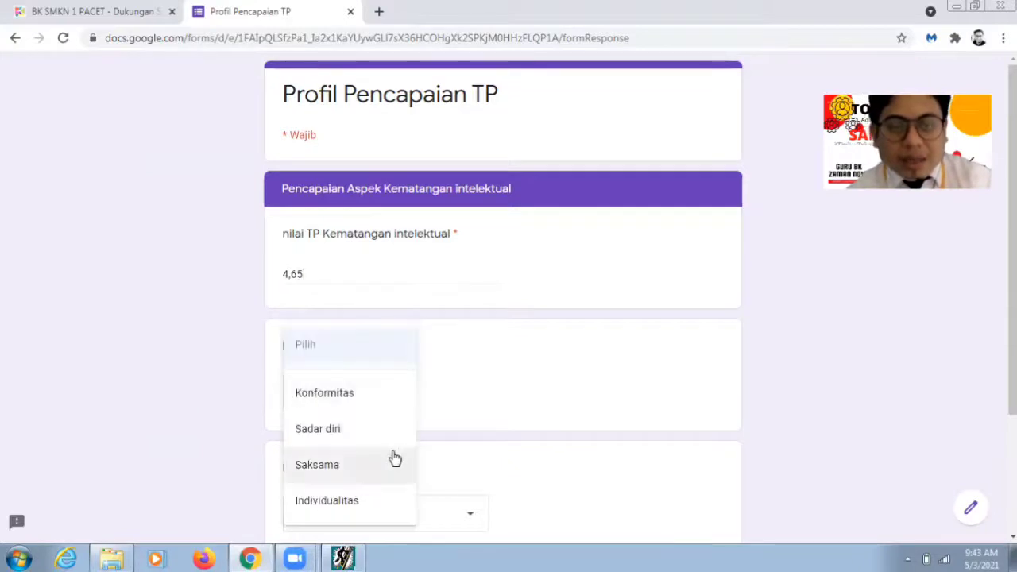
click(372, 431)
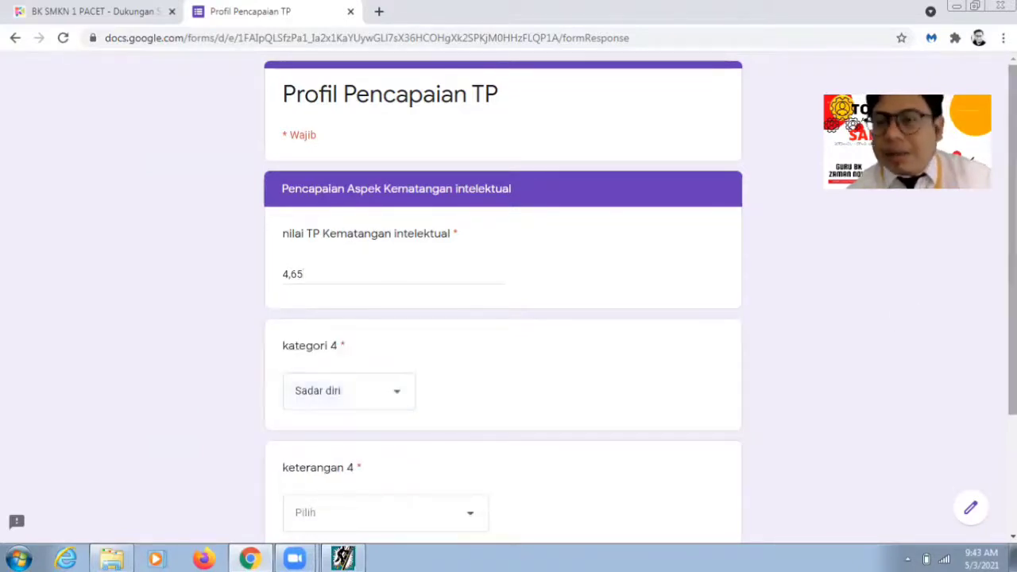
scroll(1012, 318, down, 1)
click(447, 423)
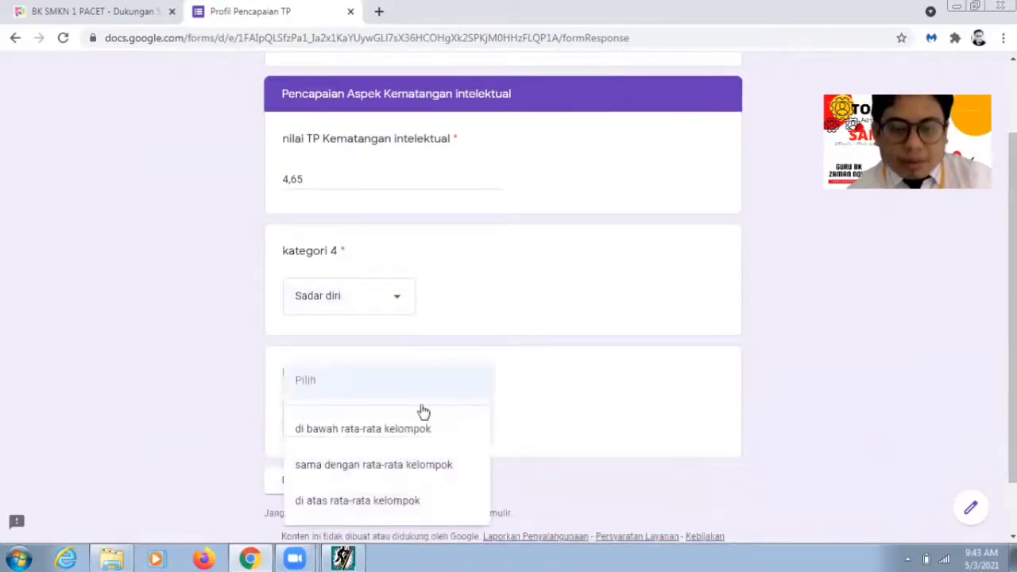
click(412, 502)
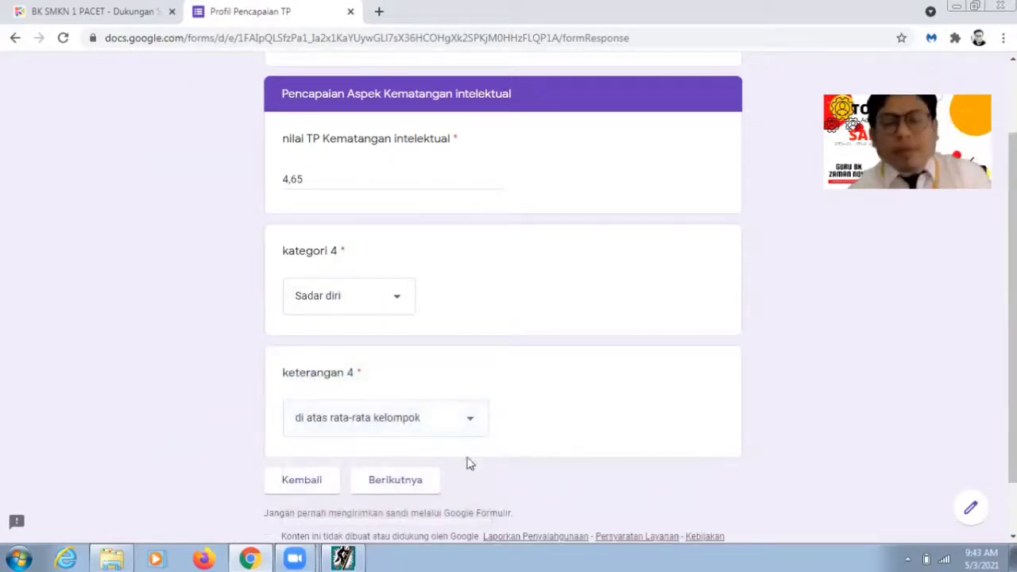
click(411, 486)
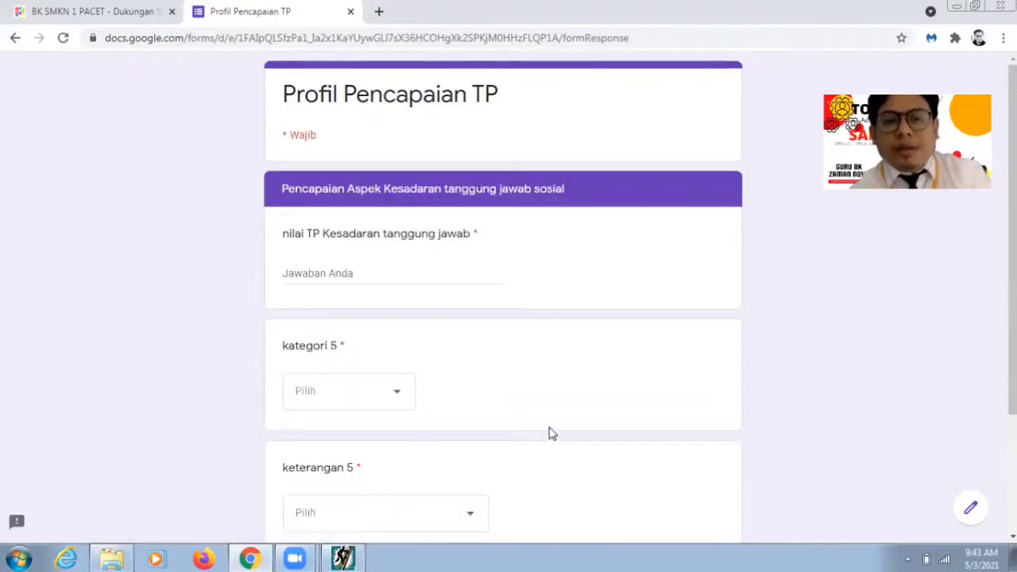
Step: Look up the Kesadaran tanggung jawab sosial value in the analysis program's per-aspect table
scroll(690, 194, down, 2)
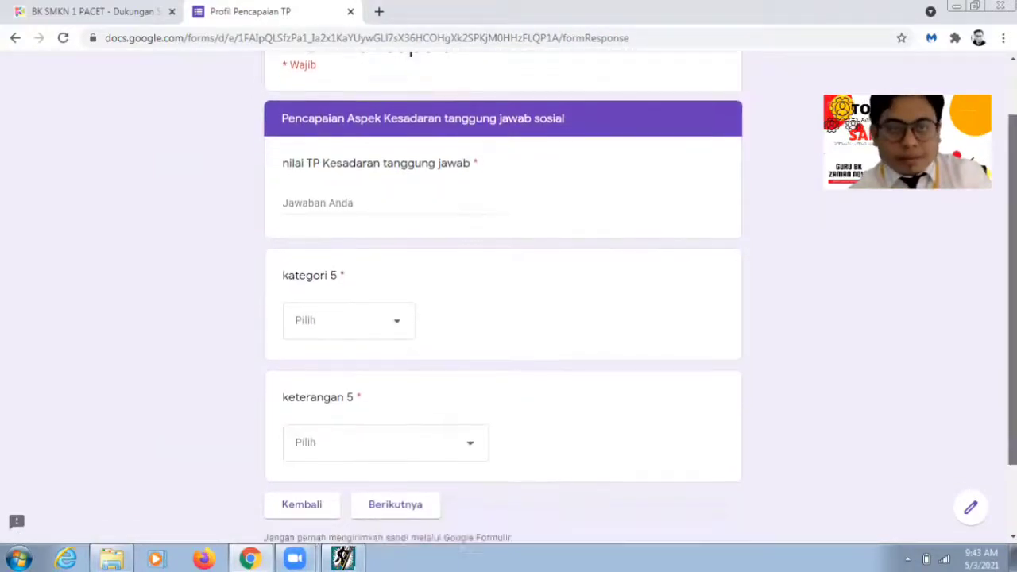
click(259, 558)
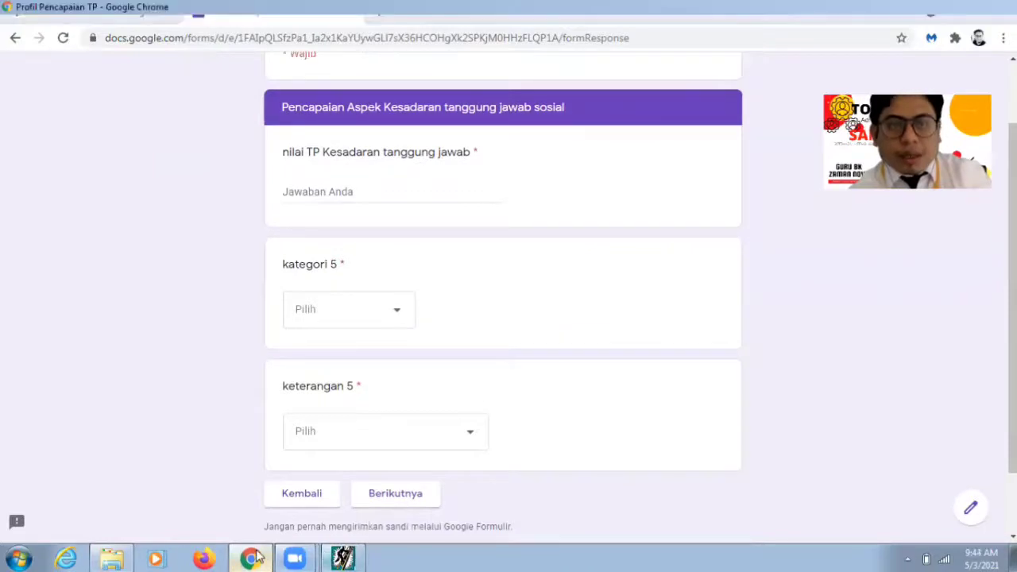
click(252, 558)
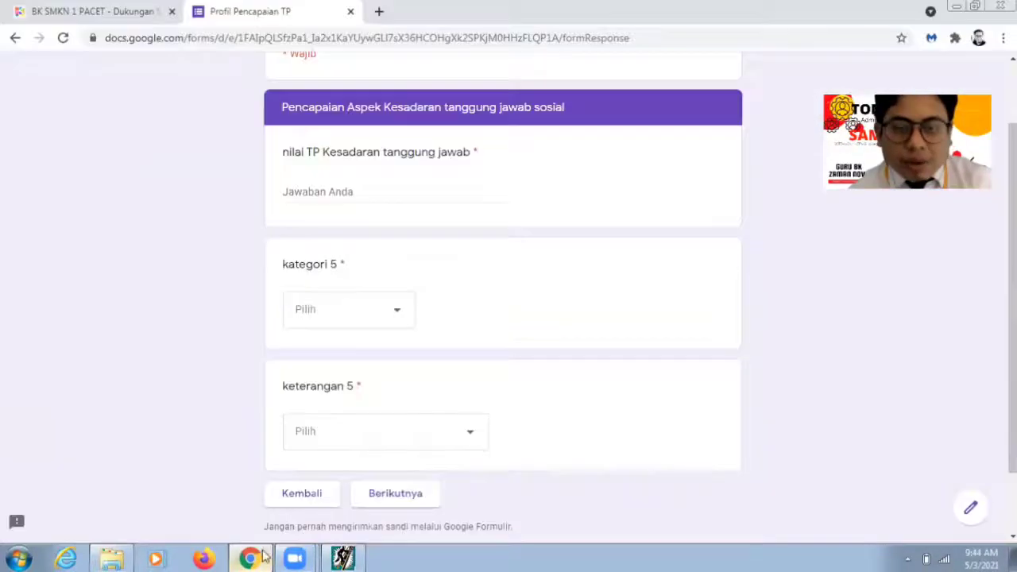
click(251, 558)
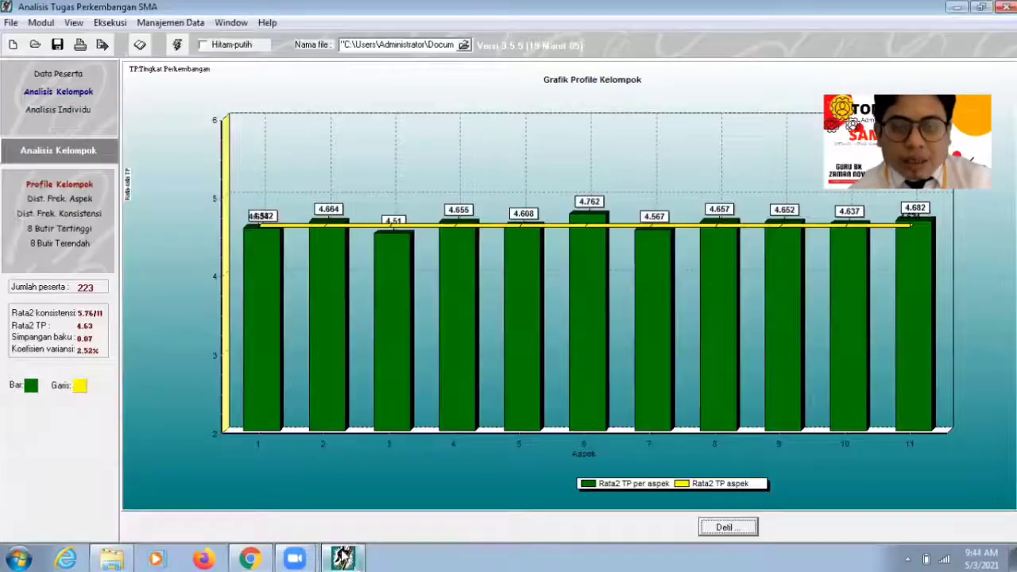
click(726, 528)
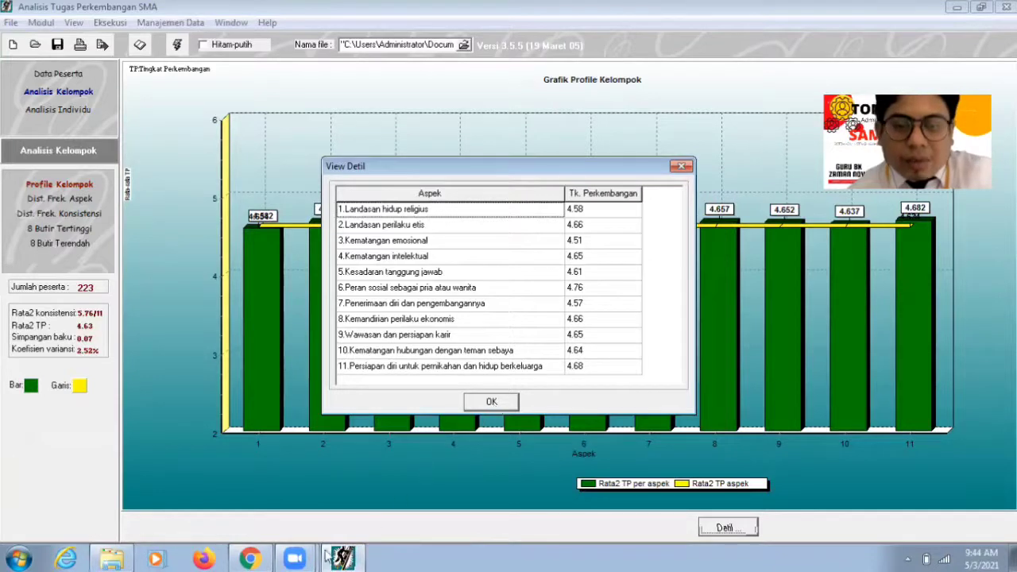
click(250, 559)
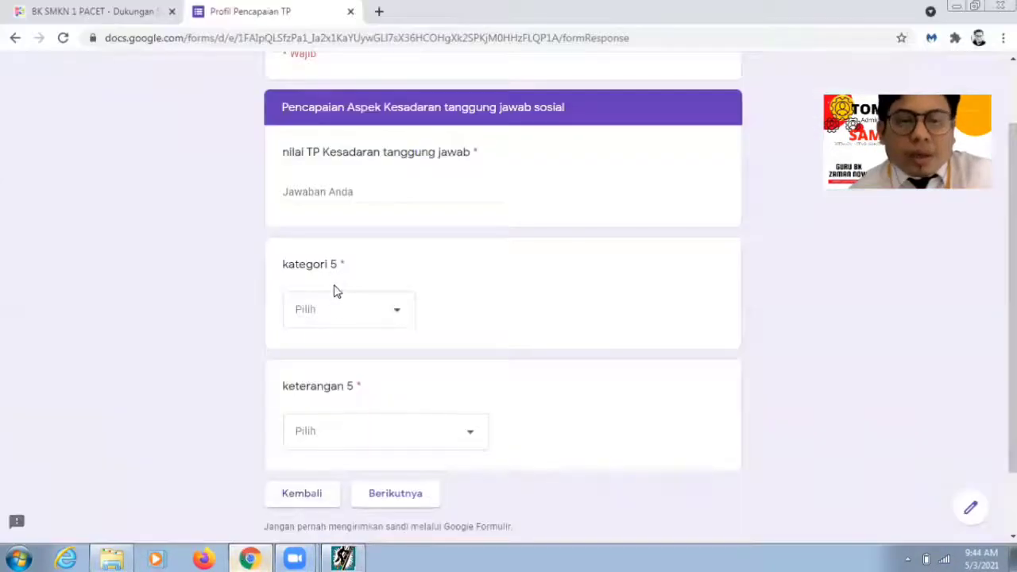
Step: Answer aspect 5 with 4,61, Sadar diri and di bawah rata-rata kelompok, then continue
click(340, 198)
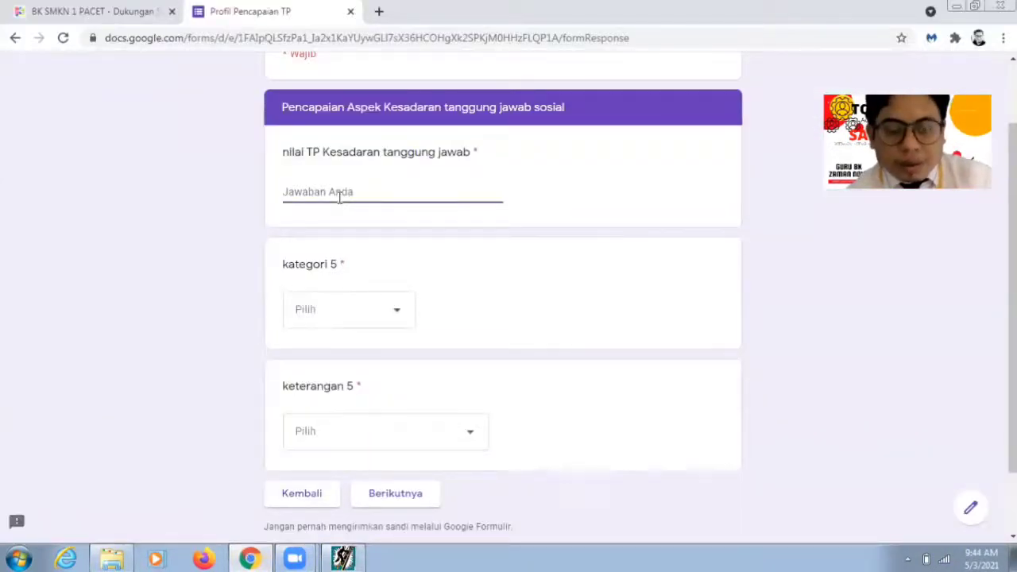
text(4.)
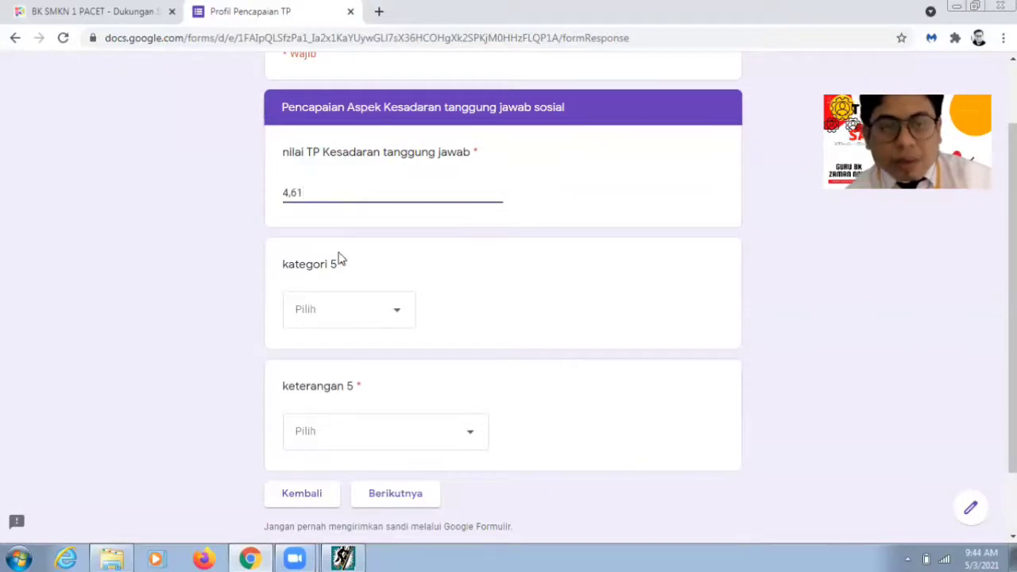
click(358, 309)
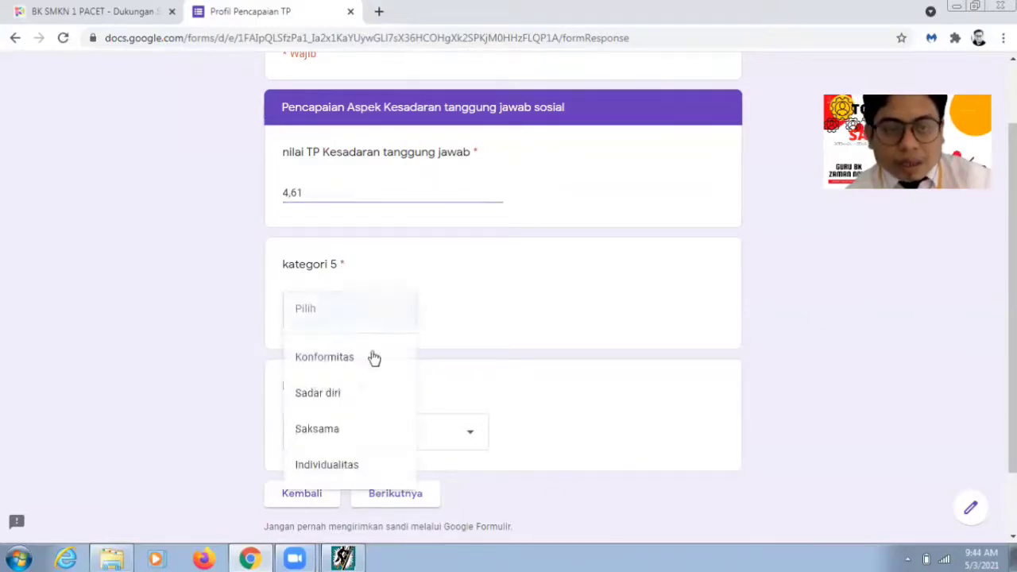
click(433, 454)
click(450, 438)
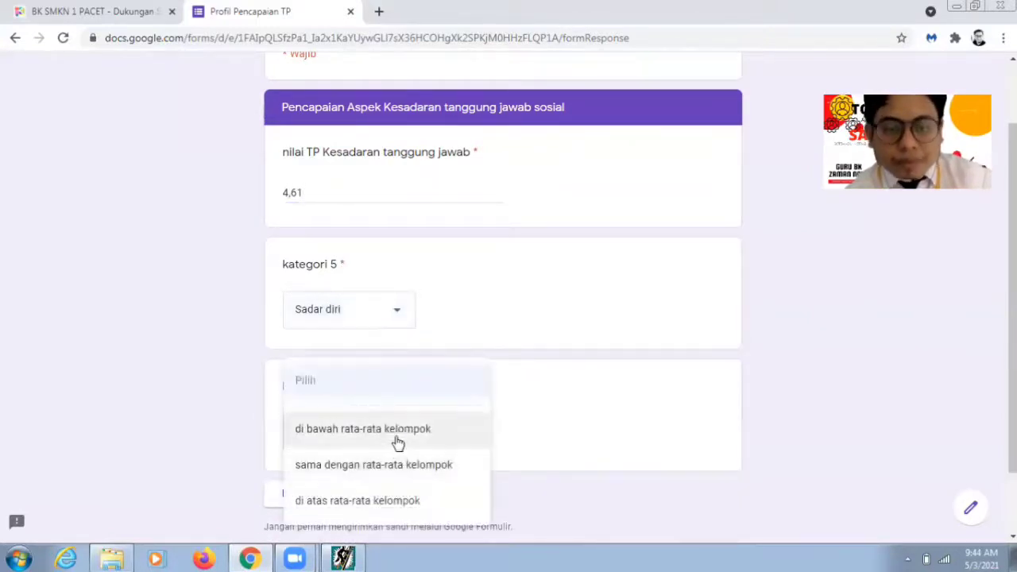
click(397, 443)
scroll(475, 451, down, 1)
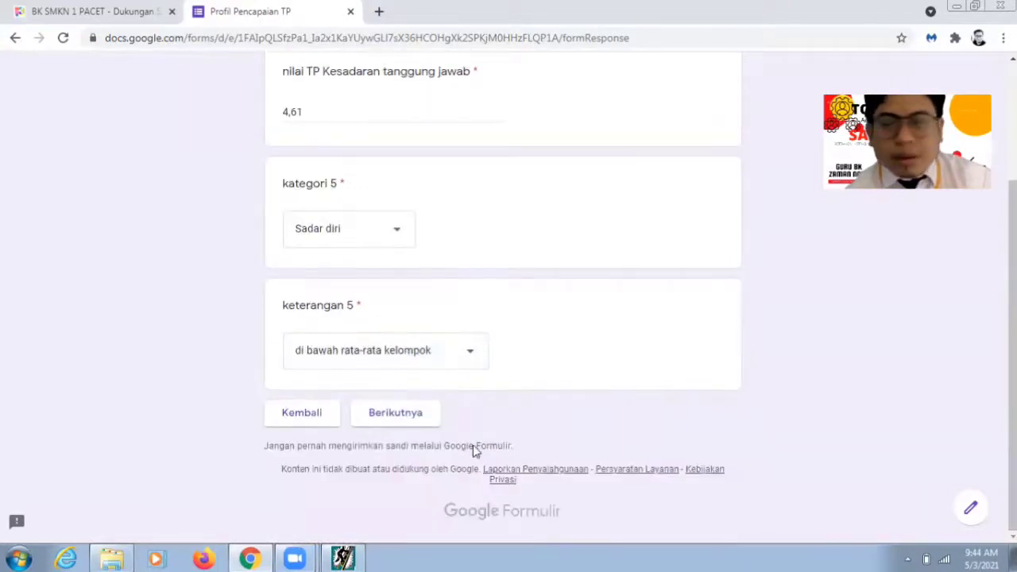
click(416, 425)
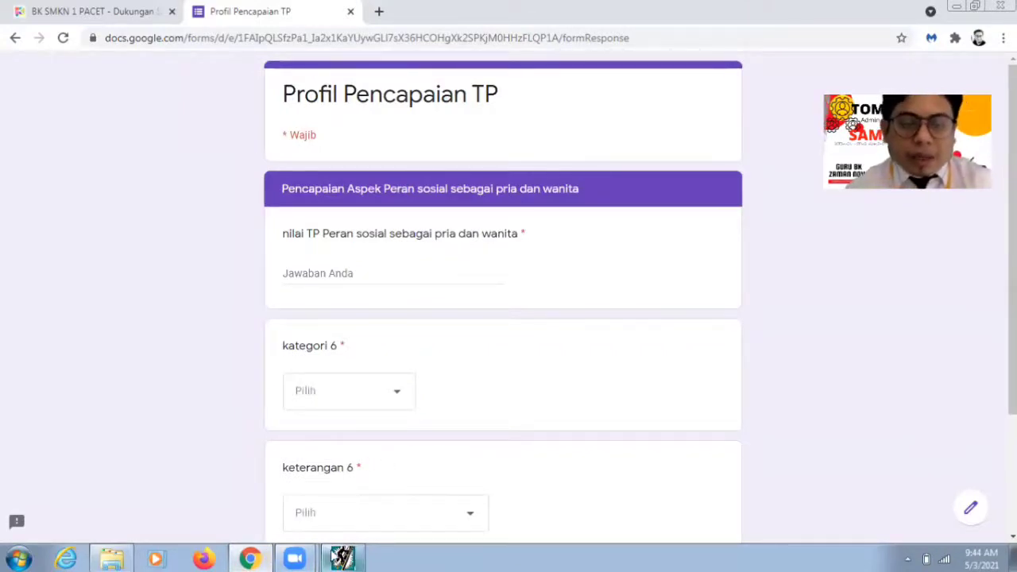
Step: Enter Peran sosial sebagai pria dan wanita as 4,76, Sadar diri, di atas rata-rata kelompok
click(337, 558)
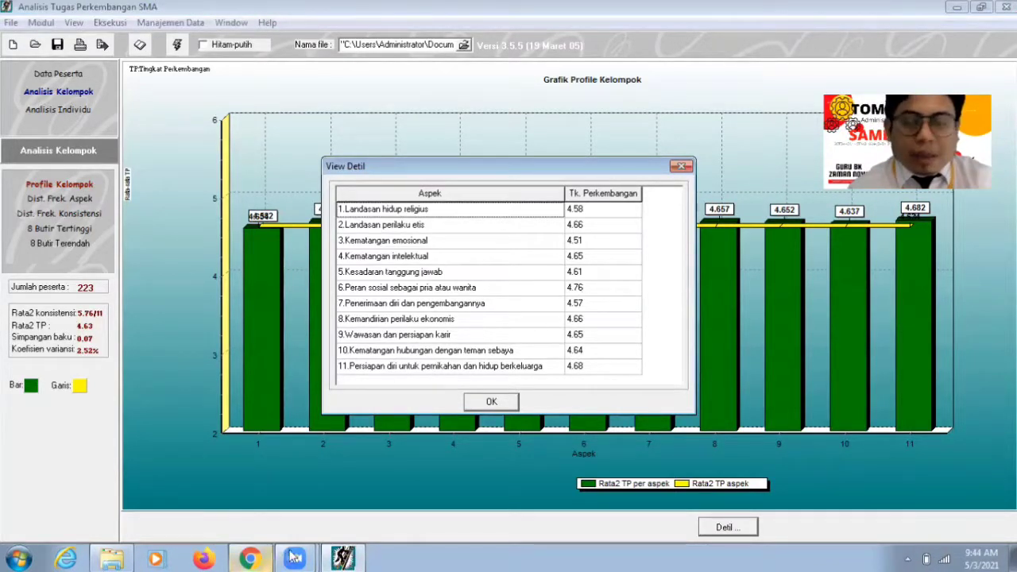
click(295, 558)
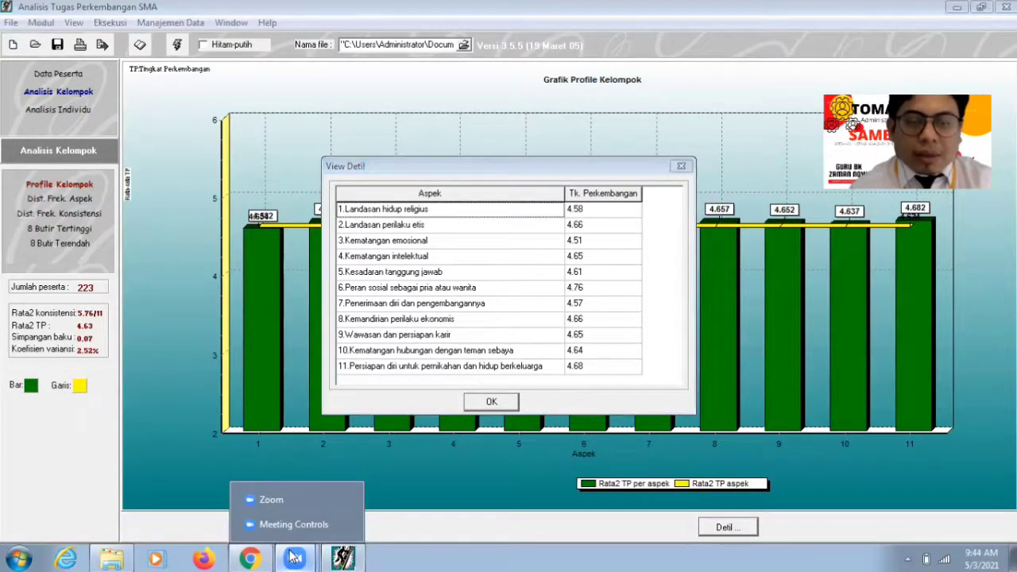
click(249, 558)
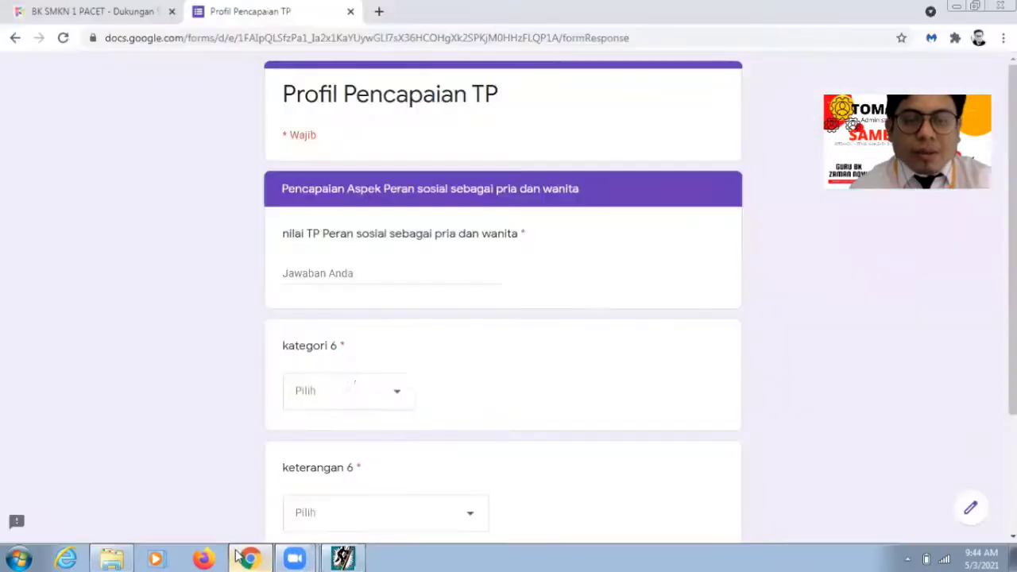
click(344, 272)
text(4)
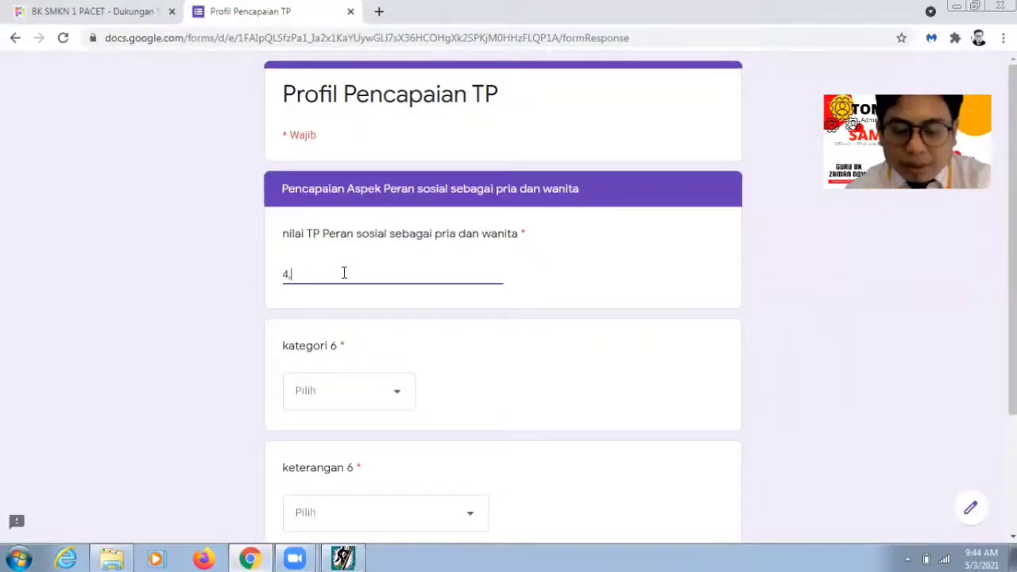
text(,76)
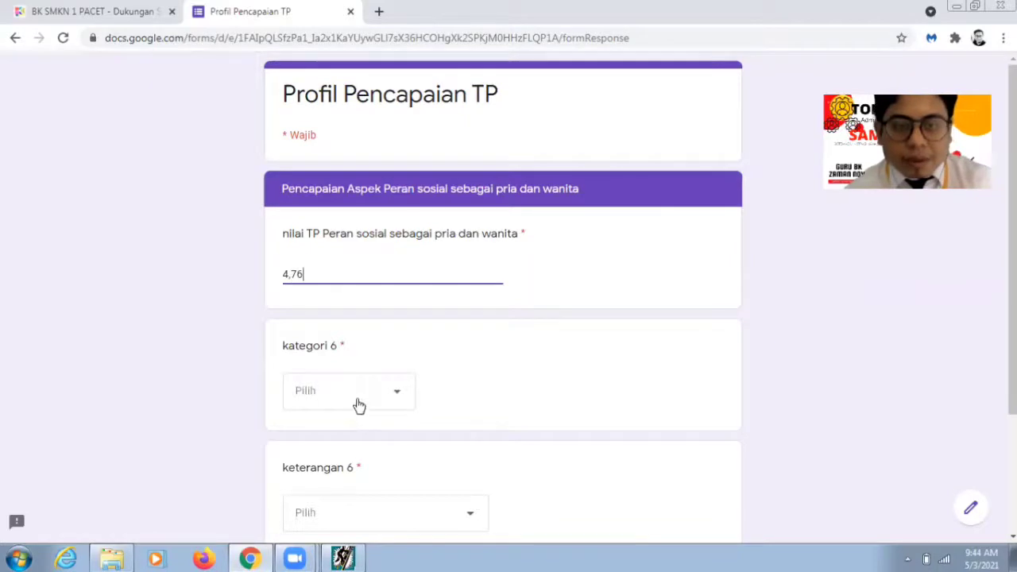
click(358, 405)
click(352, 434)
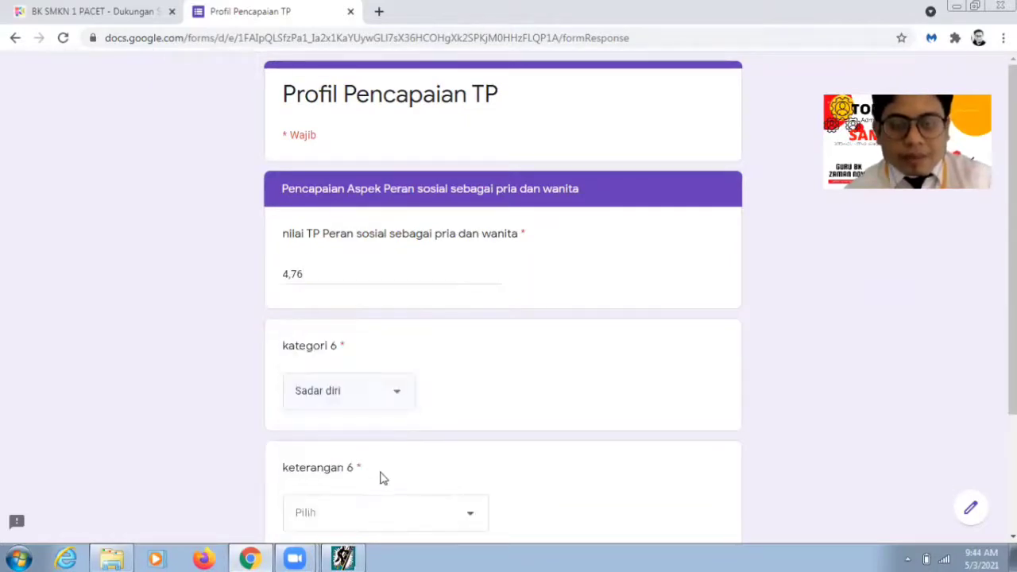
click(396, 510)
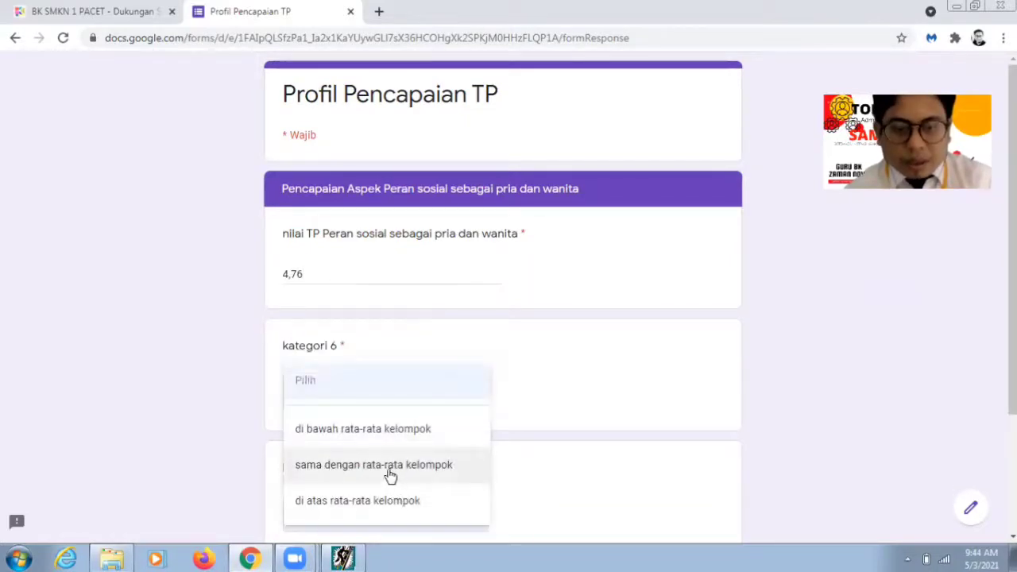
click(390, 501)
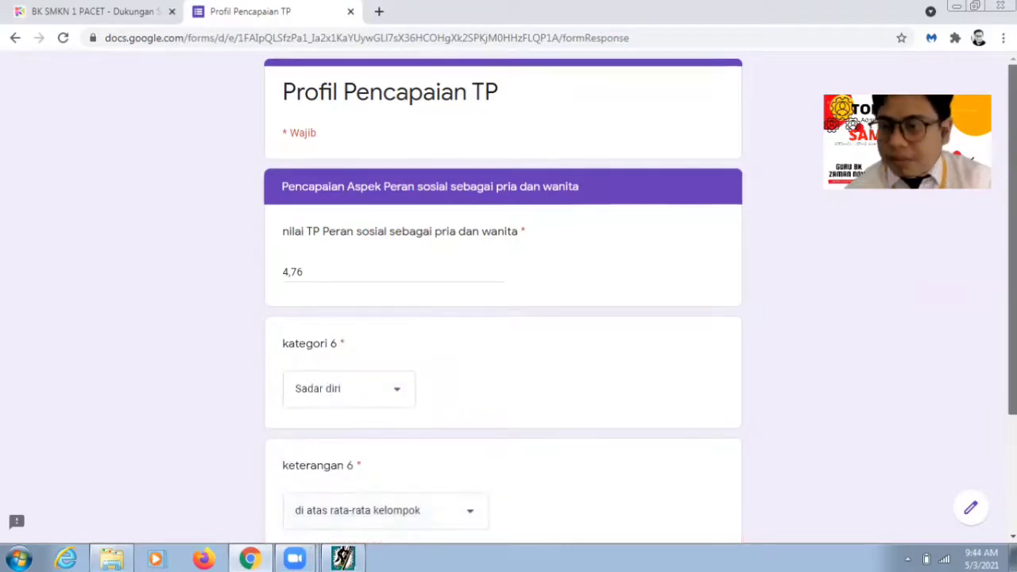
scroll(946, 374, down, 2)
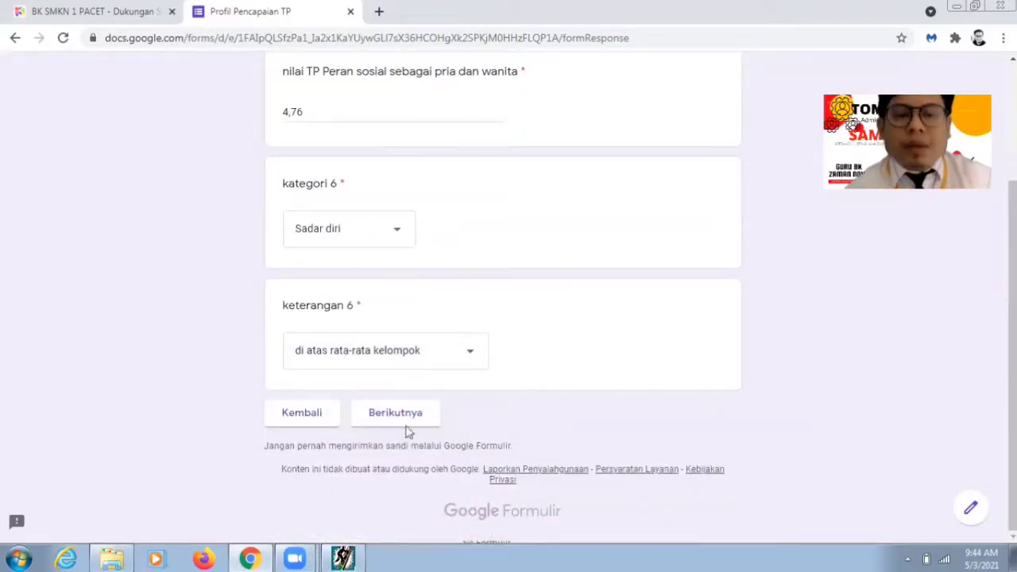
click(406, 426)
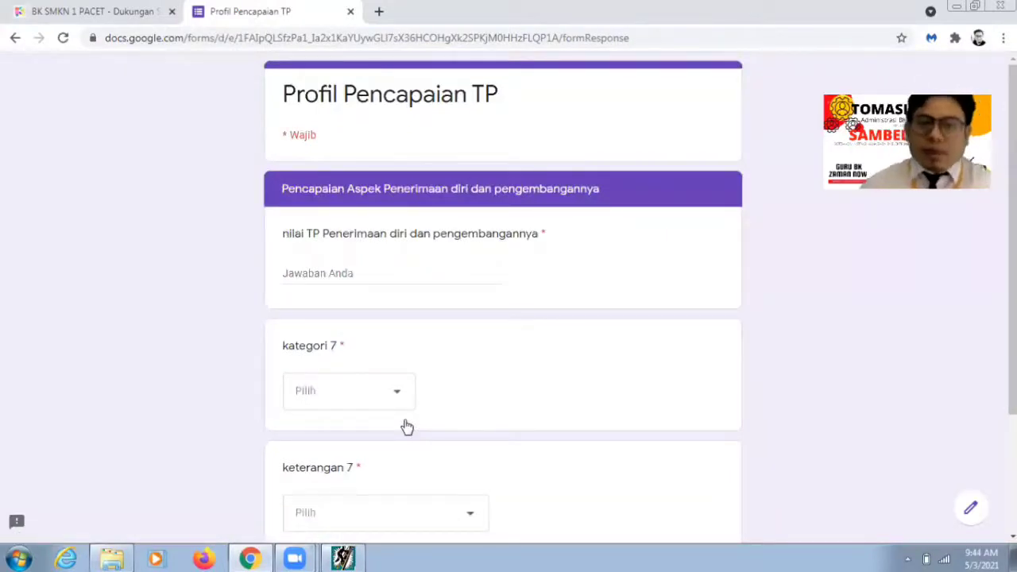
Step: Enter Penerimaan diri as 4,57, Sadar diri, di bawah rata-rata kelompok, then continue
click(344, 559)
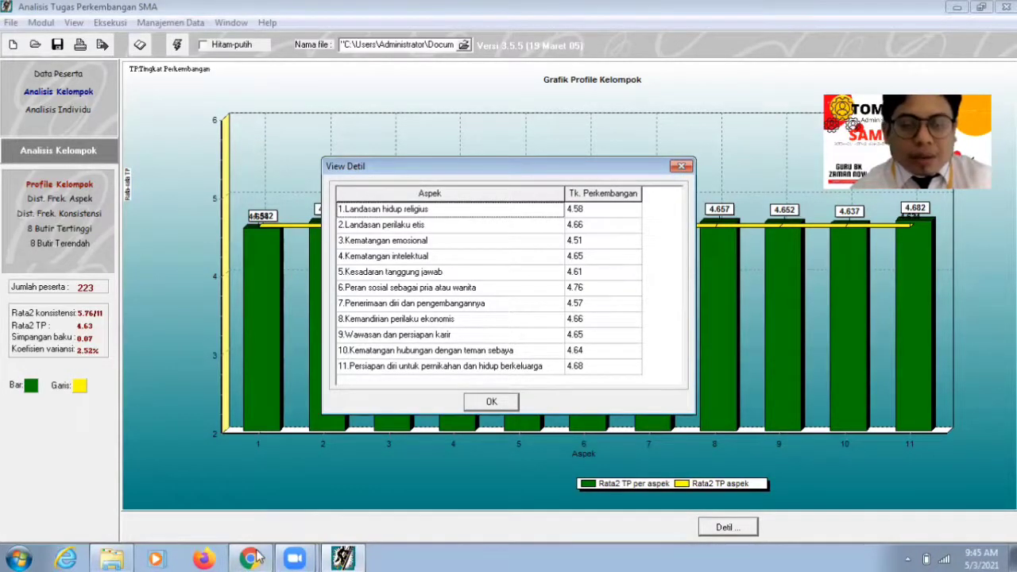
click(252, 559)
click(341, 272)
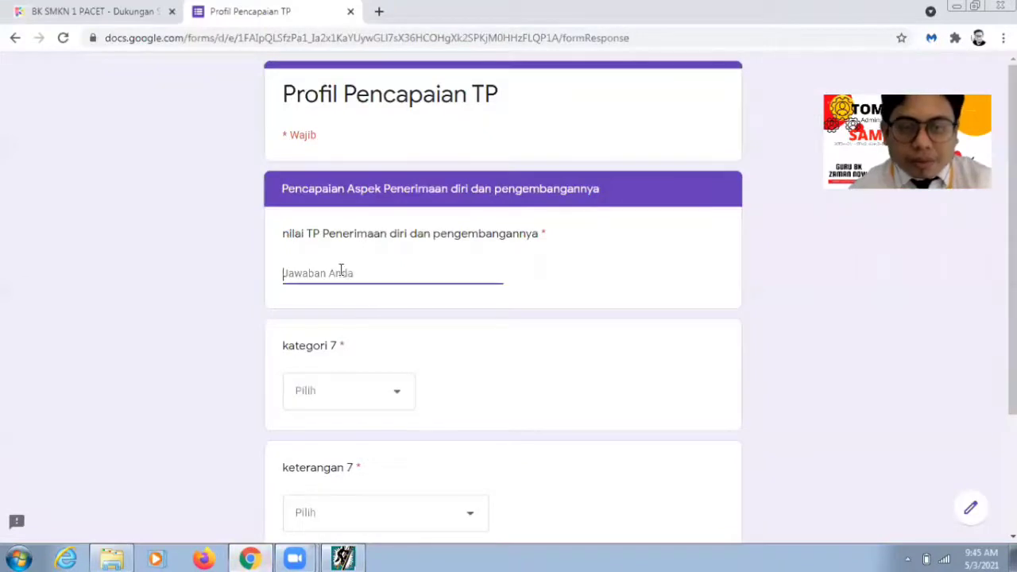
text(4,57)
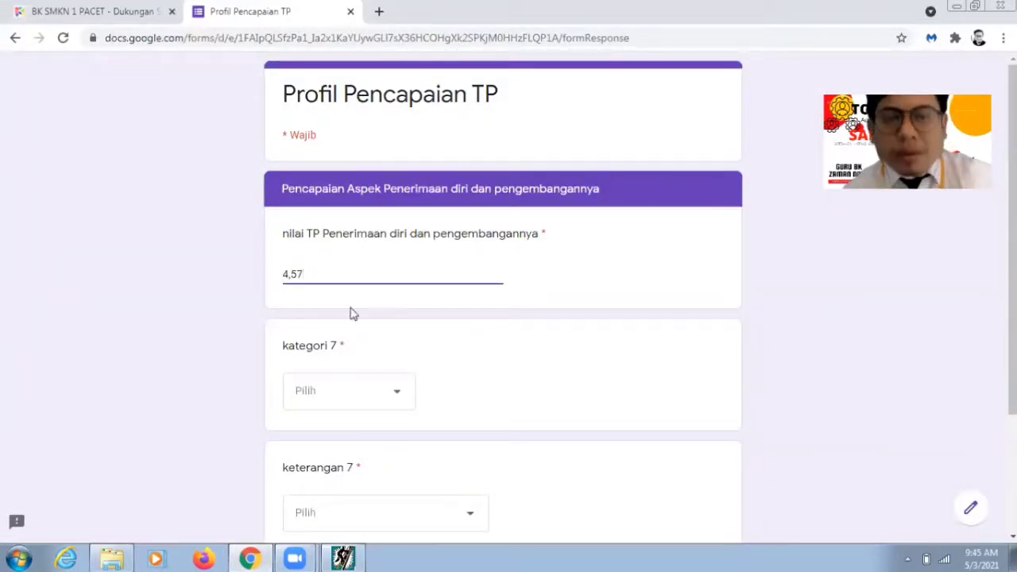
click(375, 390)
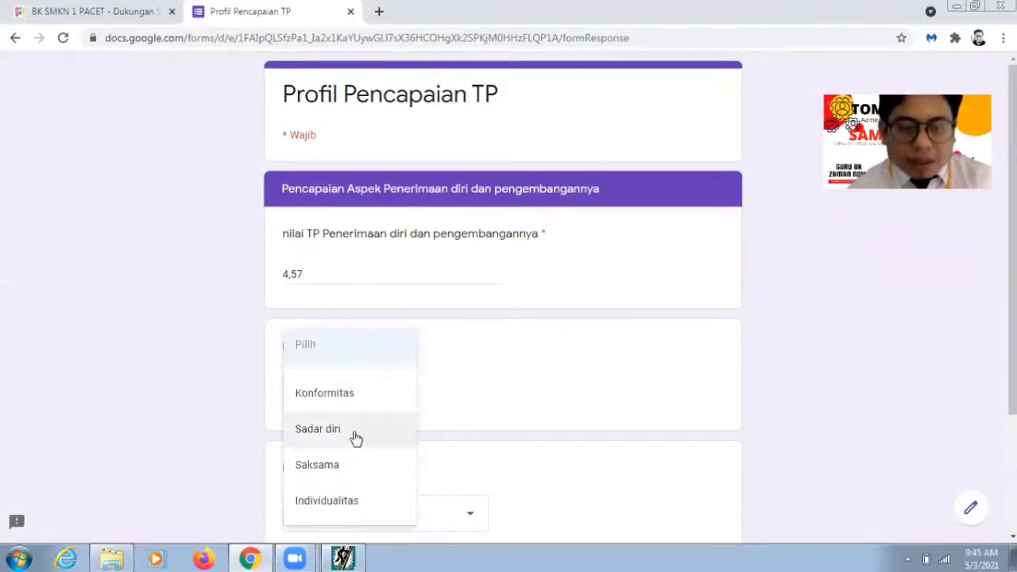
click(356, 438)
scroll(561, 443, down, 2)
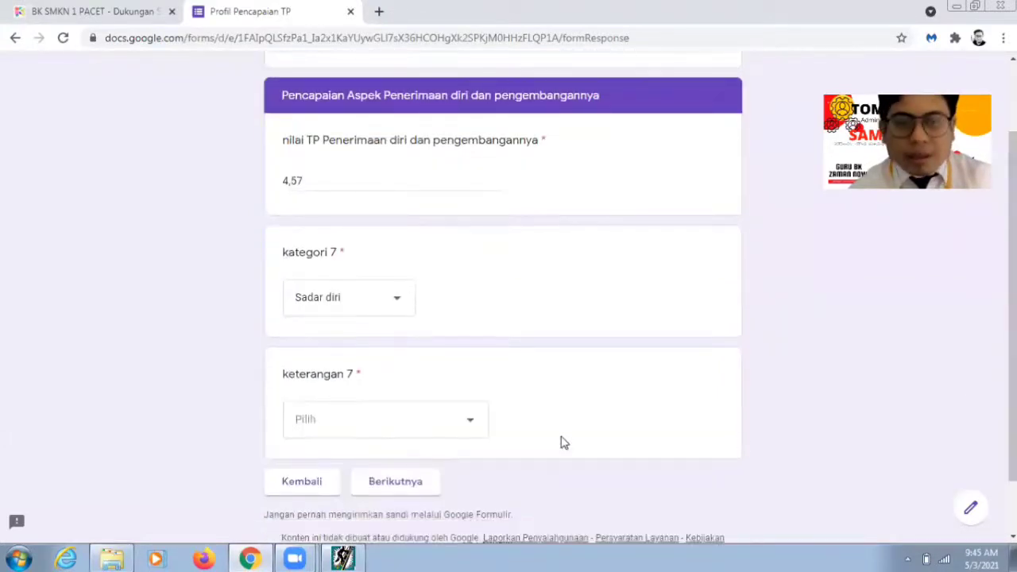
click(463, 434)
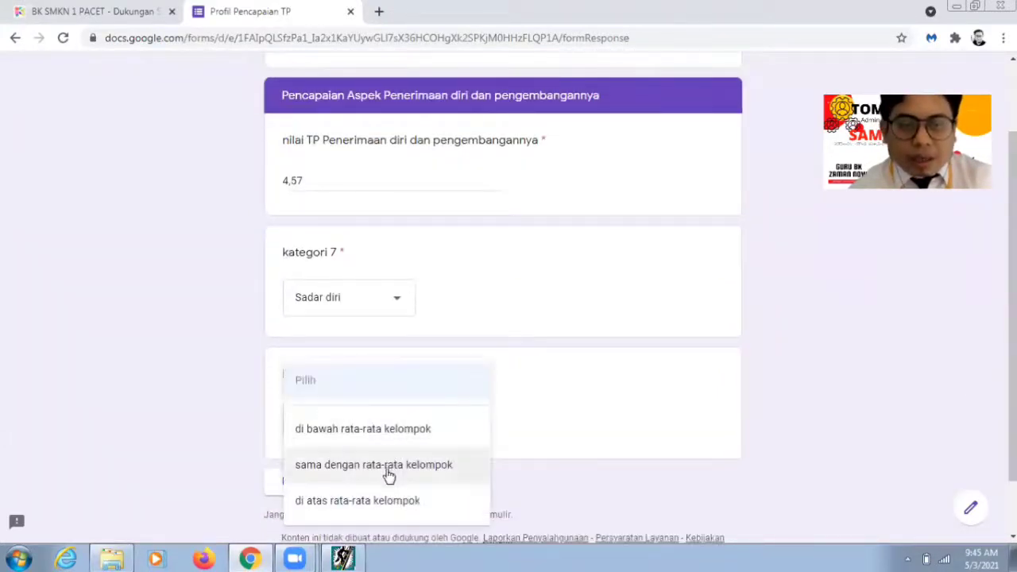
click(386, 439)
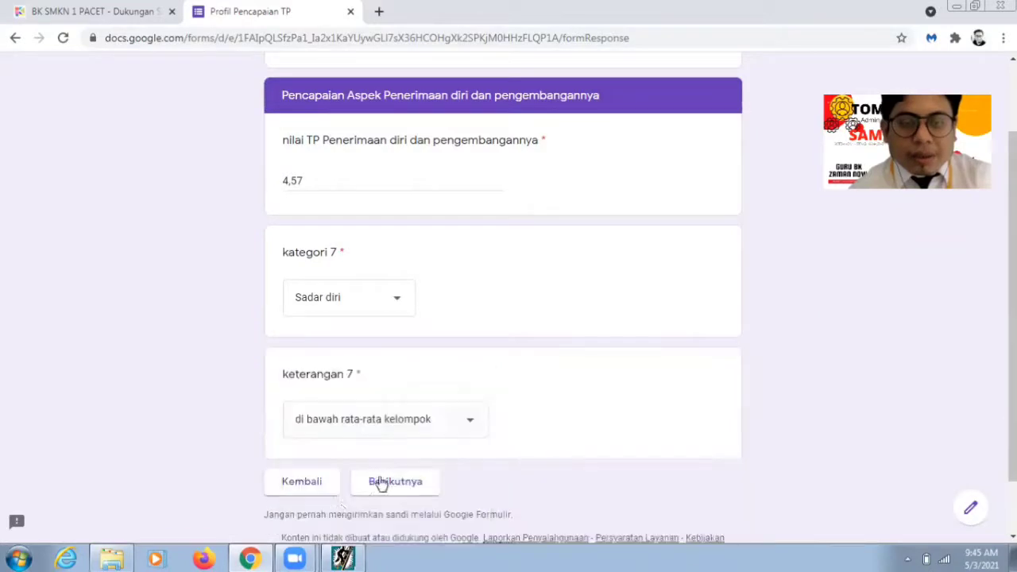
click(412, 488)
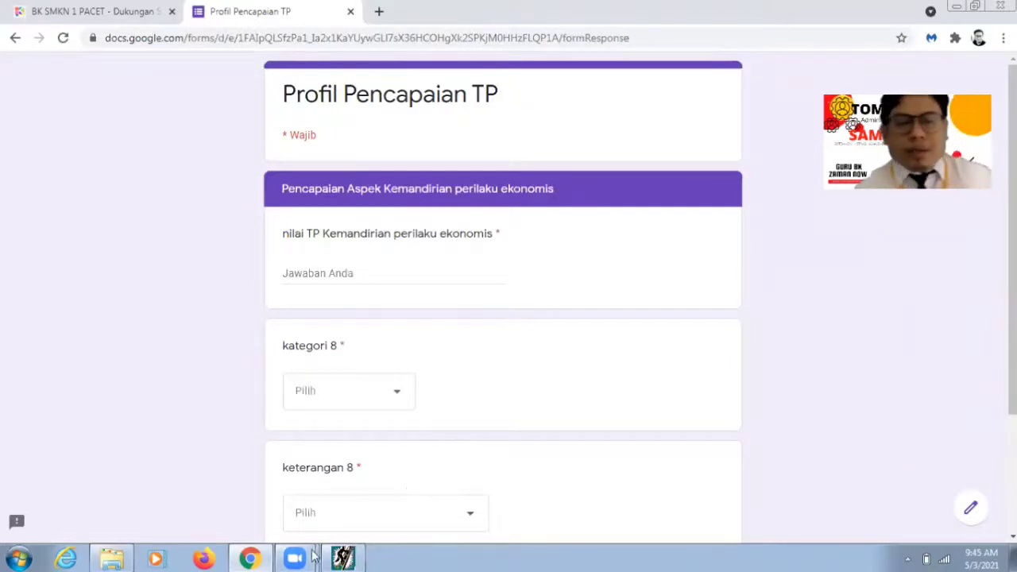
Step: Enter Kemandirian perilaku ekonomis as 4,66, Sadar diri, di atas rata-rata kelompok, then continue
click(248, 557)
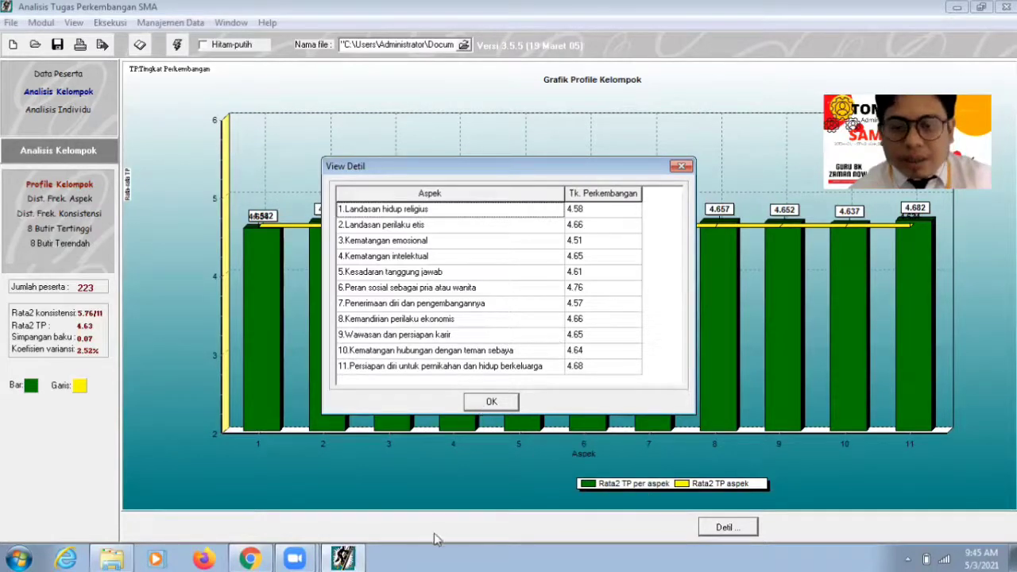
click(250, 557)
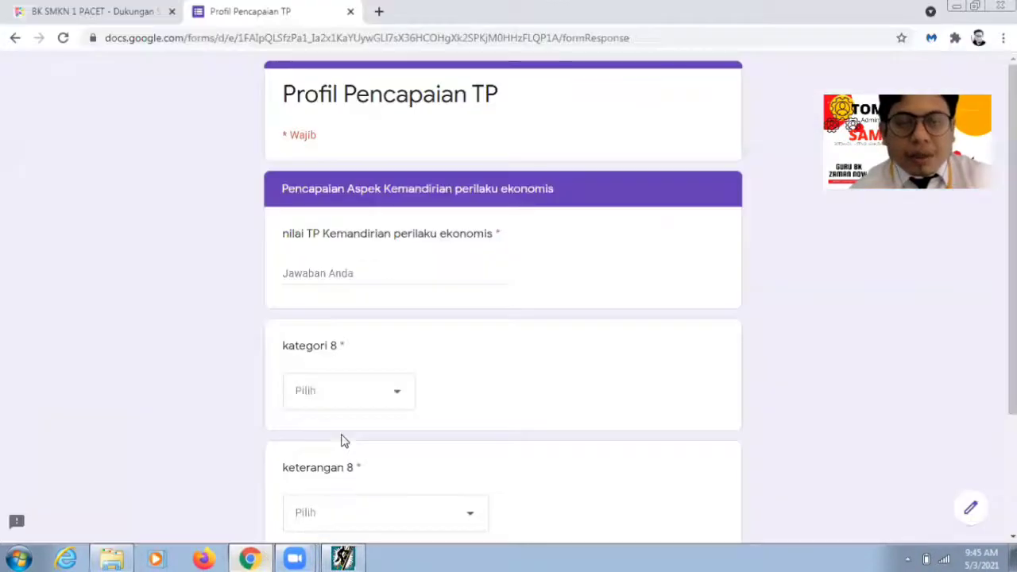
click(354, 273)
text(4,66)
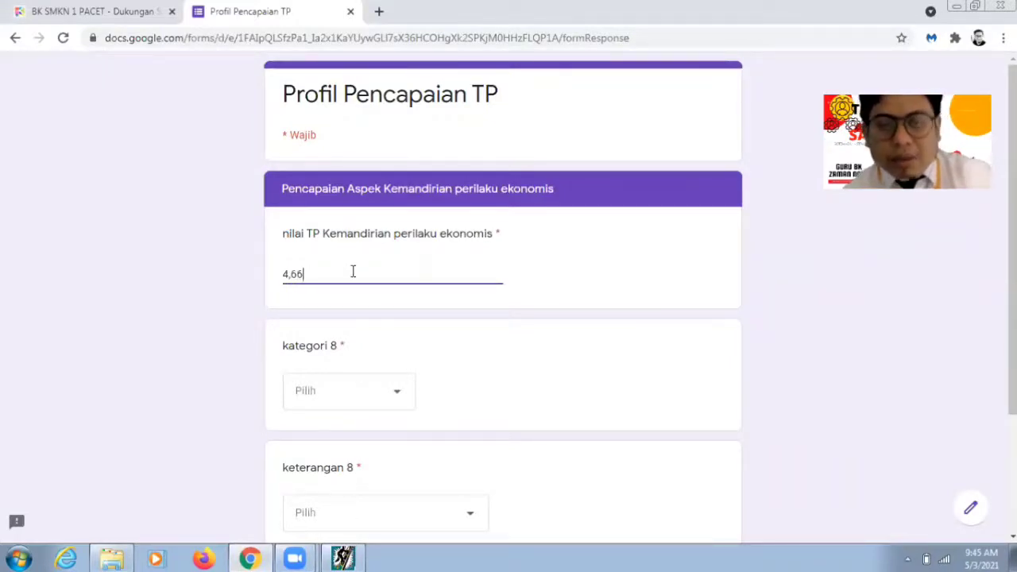
click(390, 395)
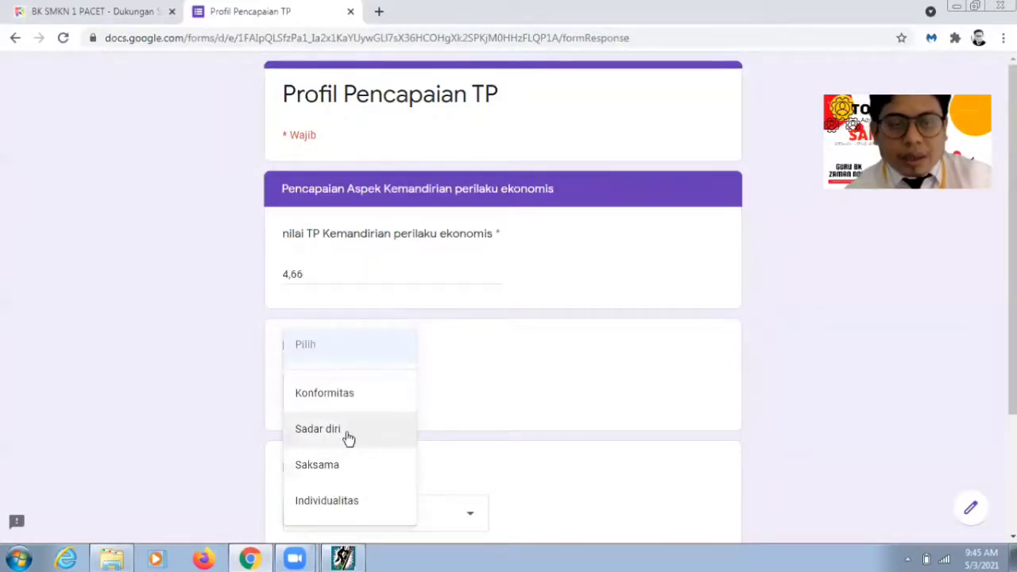
click(348, 437)
scroll(908, 370, down, 2)
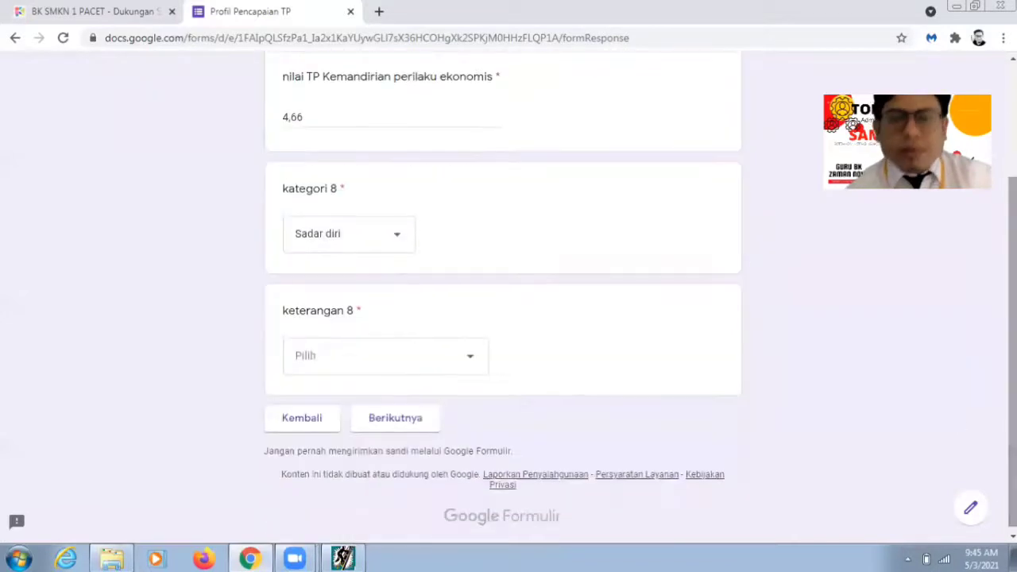
click(466, 361)
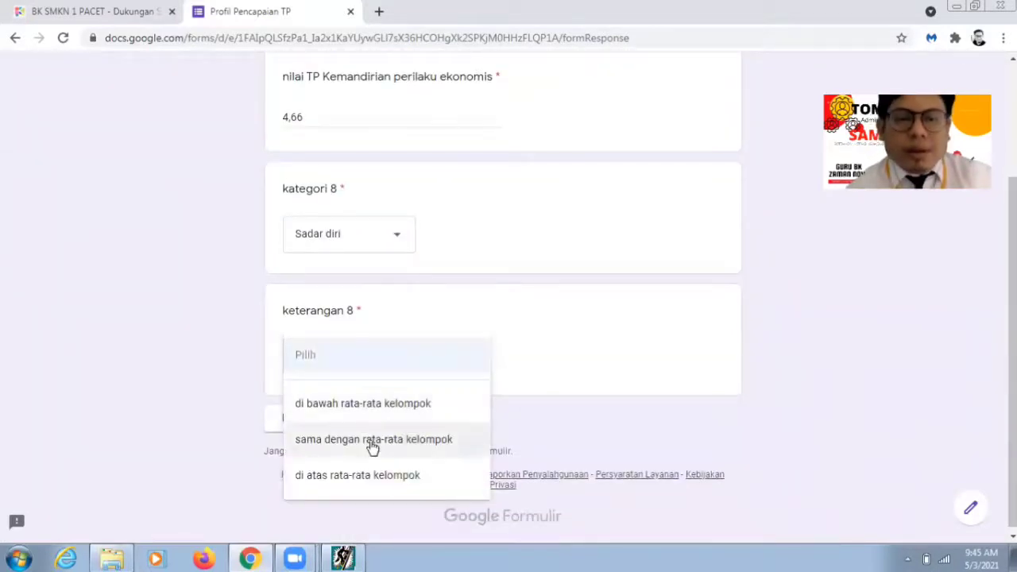
click(373, 448)
click(436, 358)
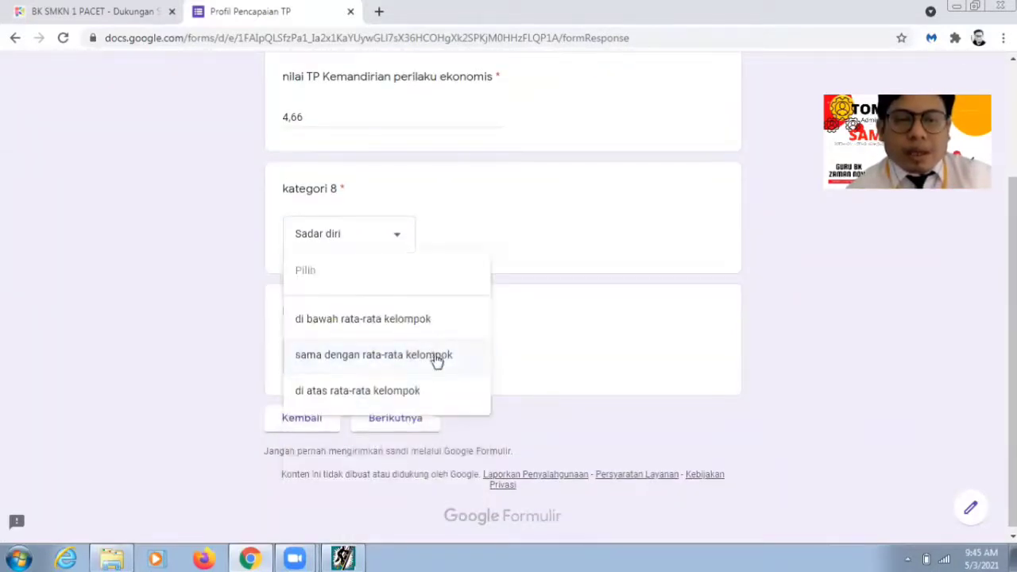
click(390, 401)
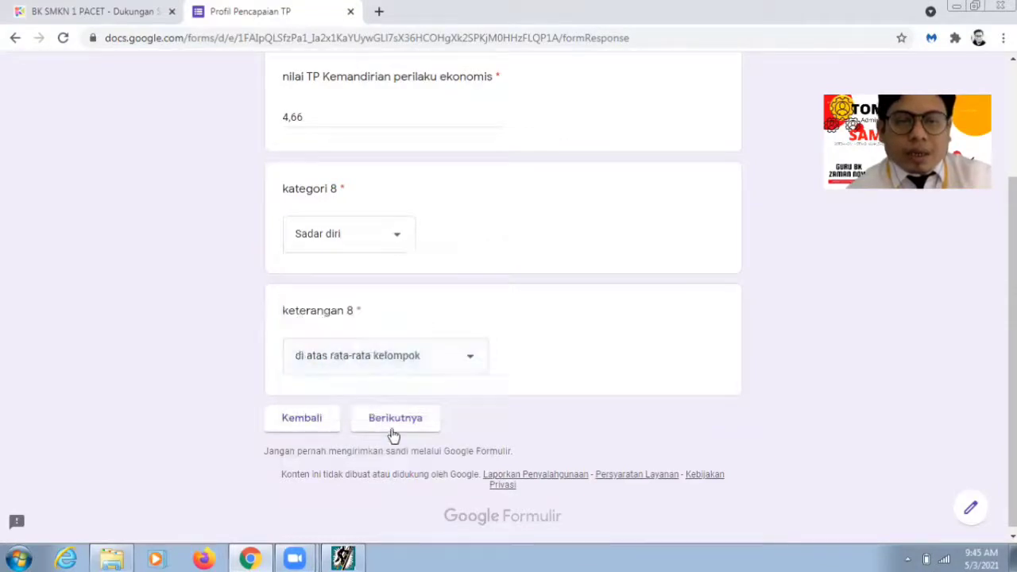
click(395, 421)
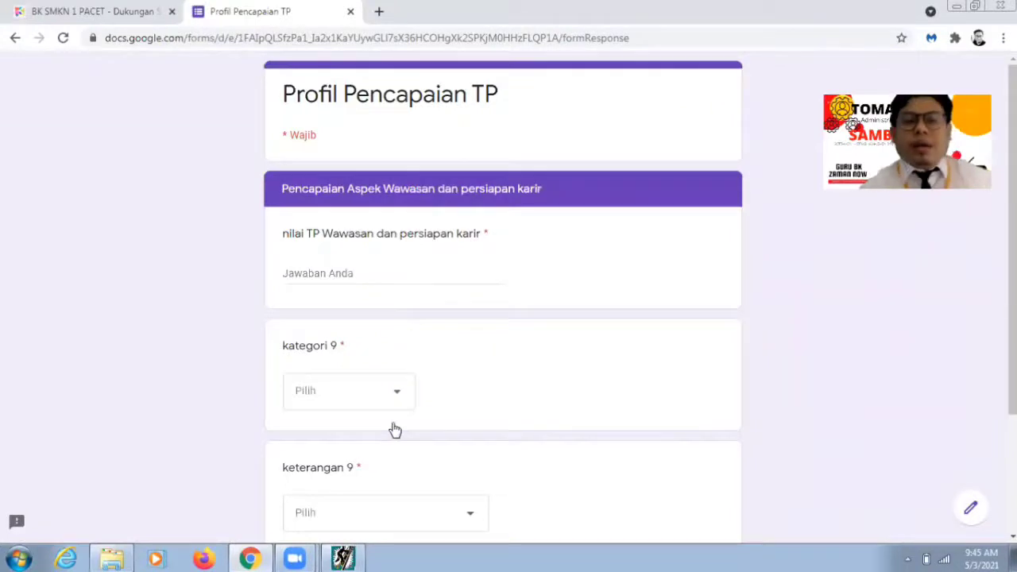
Step: Enter Wawasan dan persiapan karir as 4,65, Sadar diri, di atas rata-rata kelompok, then continue
click(245, 559)
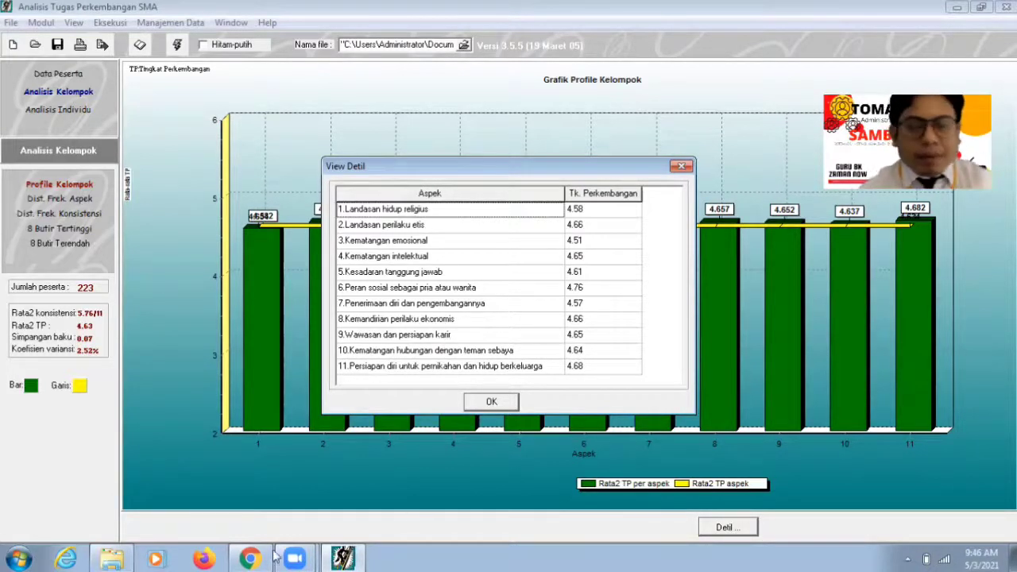
click(248, 558)
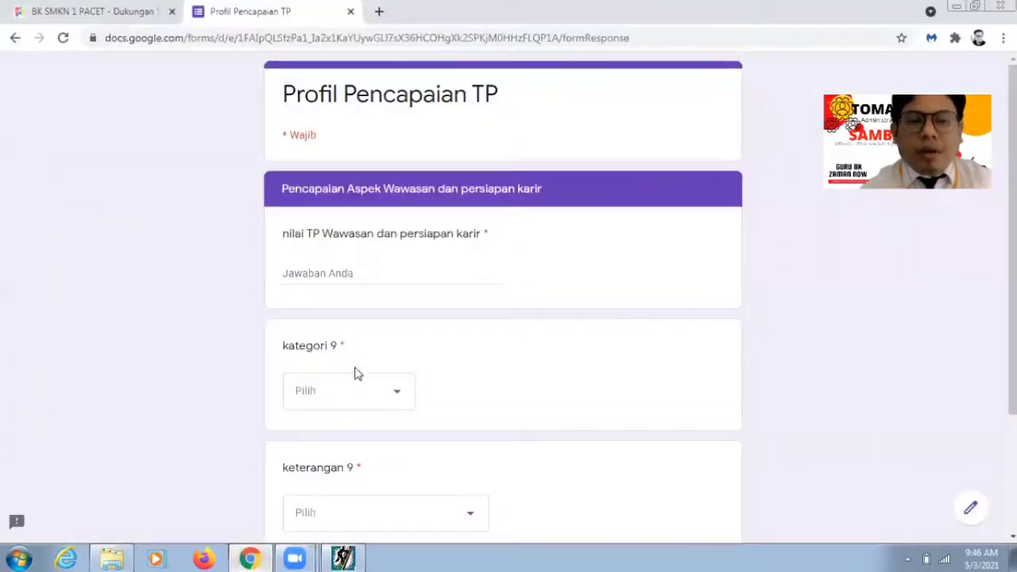
click(382, 276)
text(4,65)
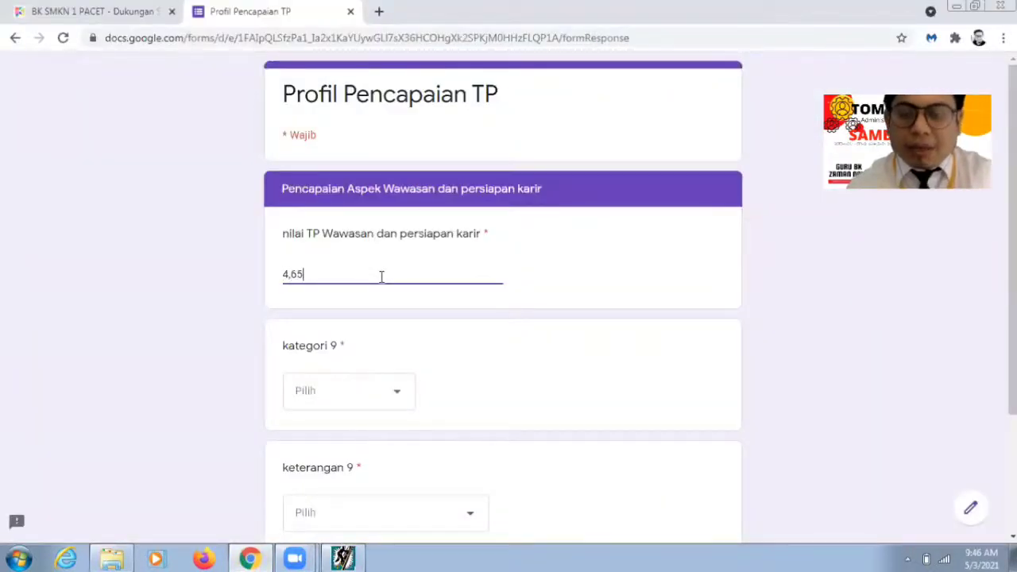
click(377, 390)
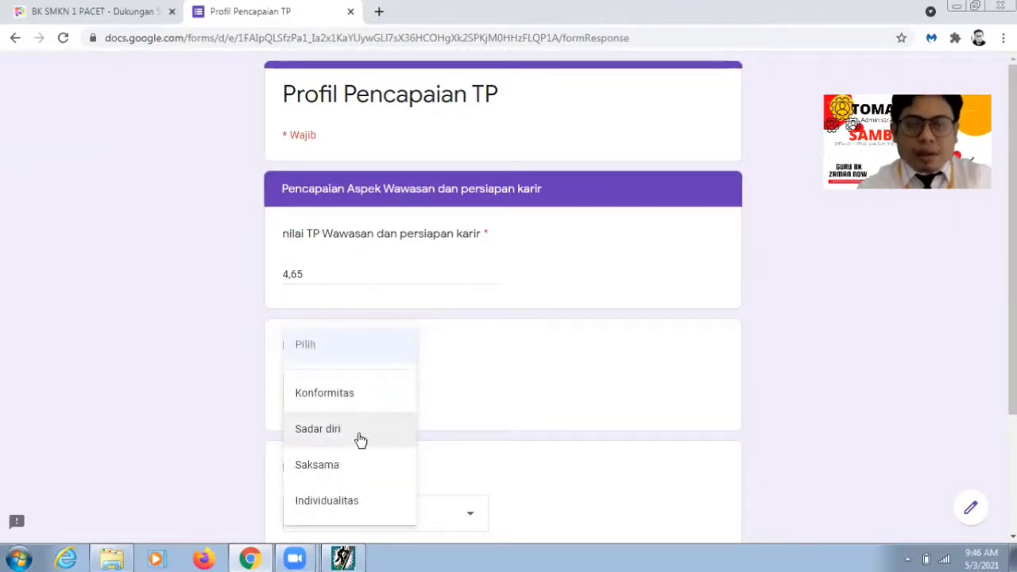
click(361, 440)
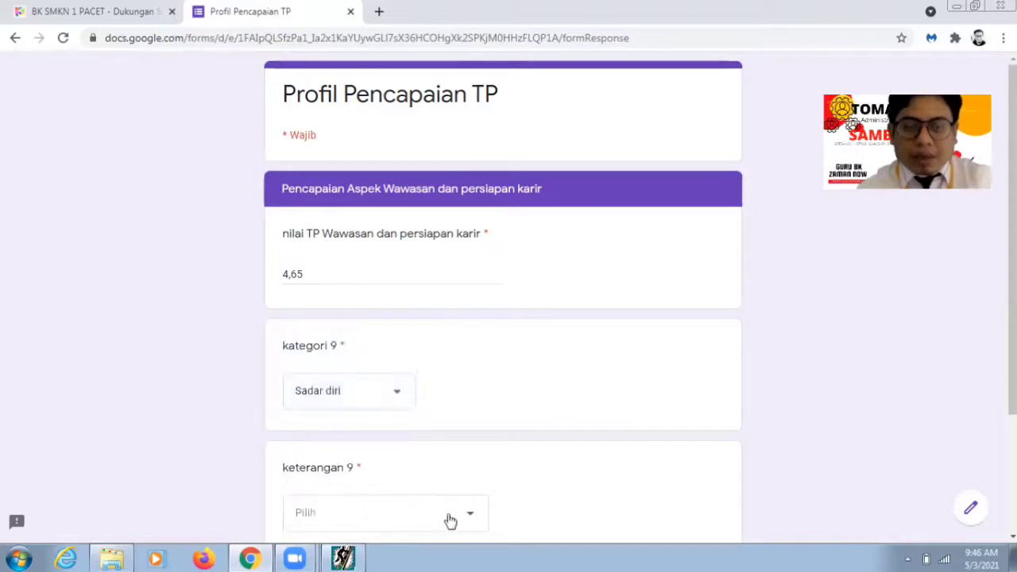
click(445, 515)
click(396, 502)
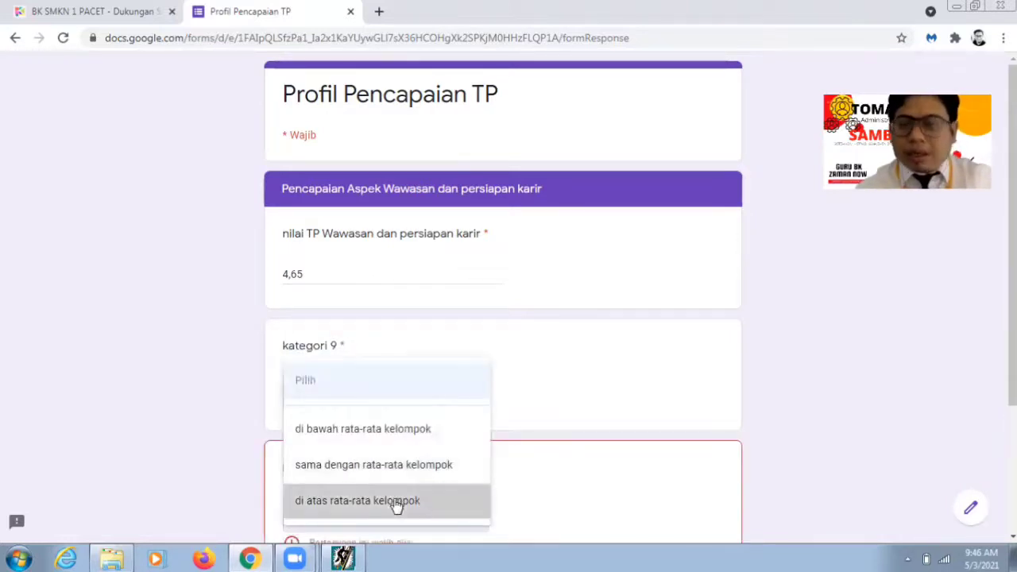
scroll(795, 397, down, 2)
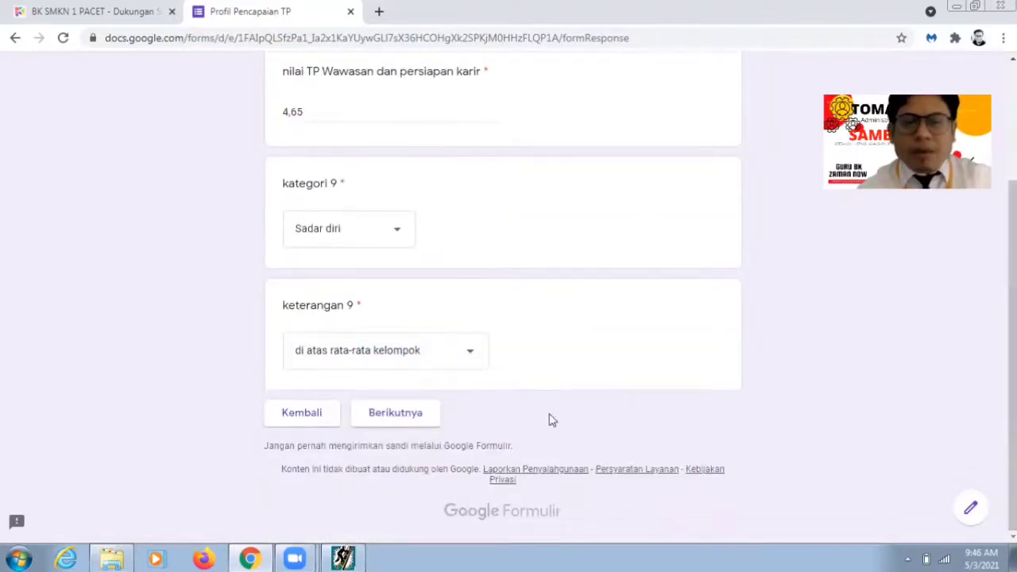
click(416, 425)
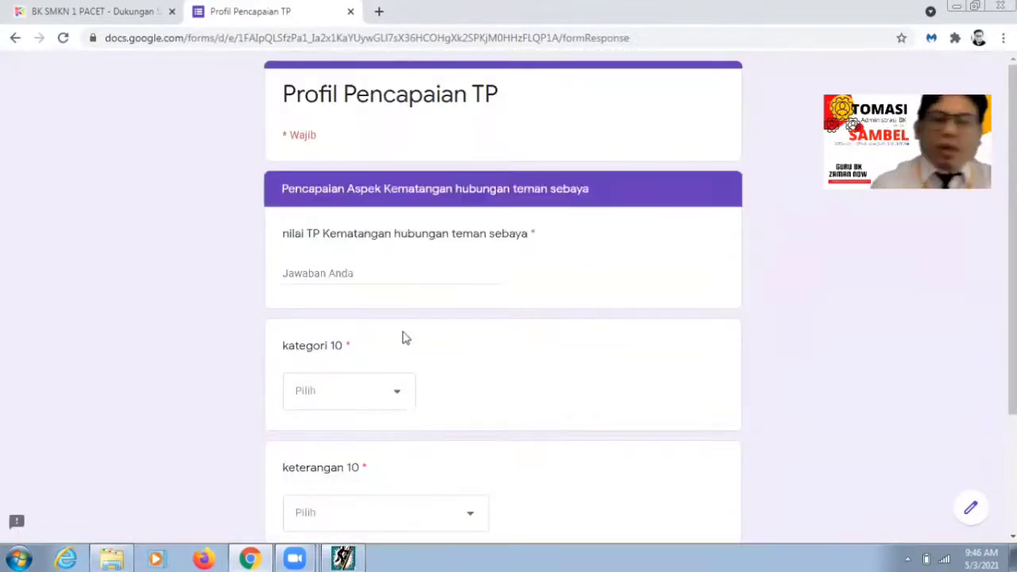
Step: Enter Kematangan hubungan teman sebaya as 4,64, Sadar diri, di atas rata-rata kelompok
click(343, 559)
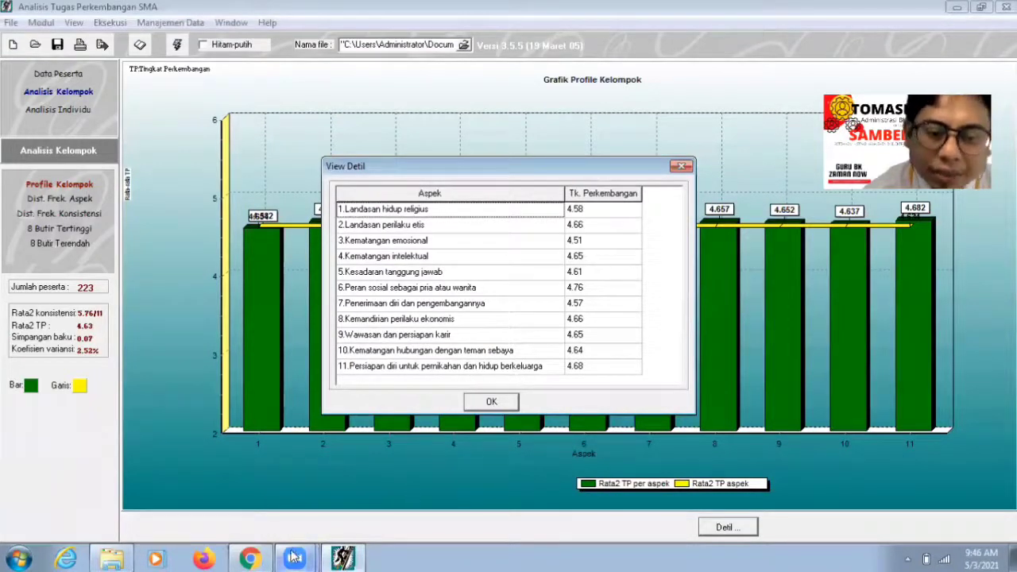
click(296, 557)
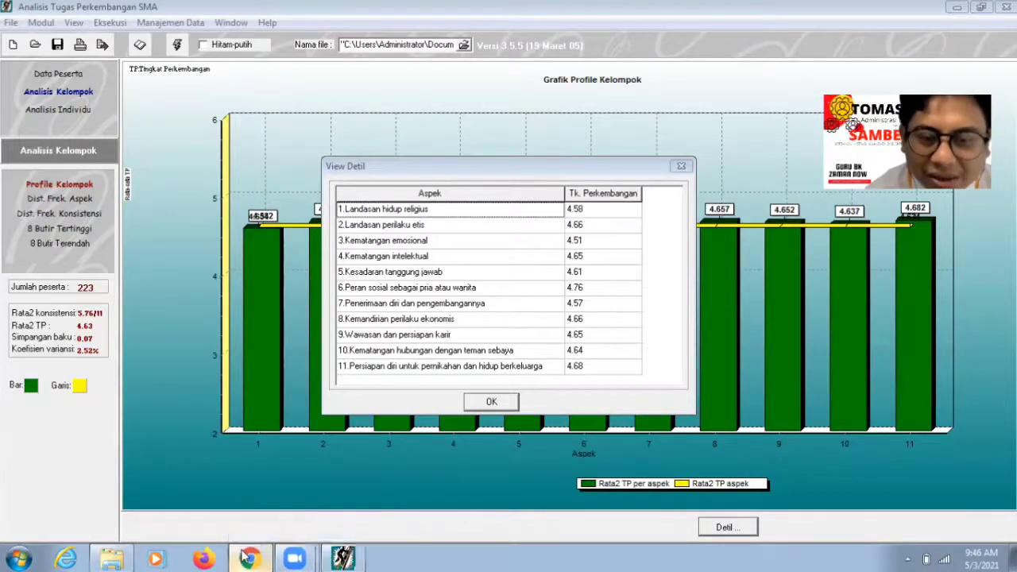
click(250, 559)
click(323, 272)
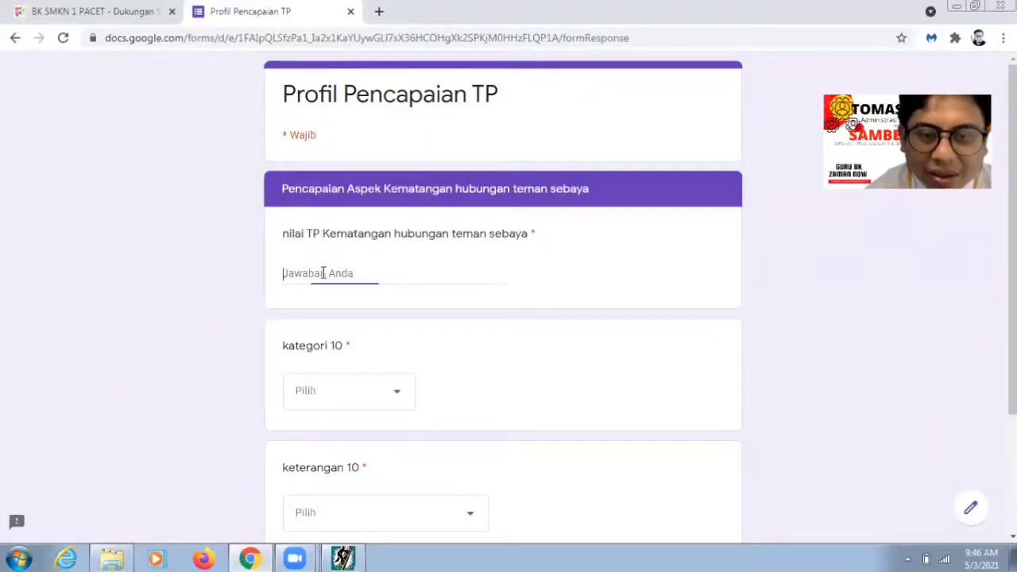
text(4,64)
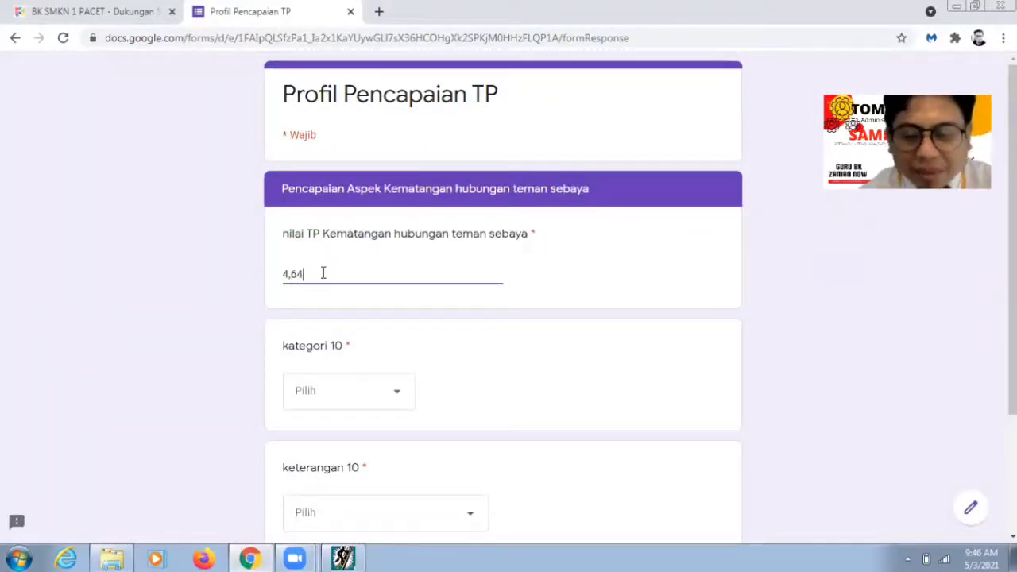
click(389, 393)
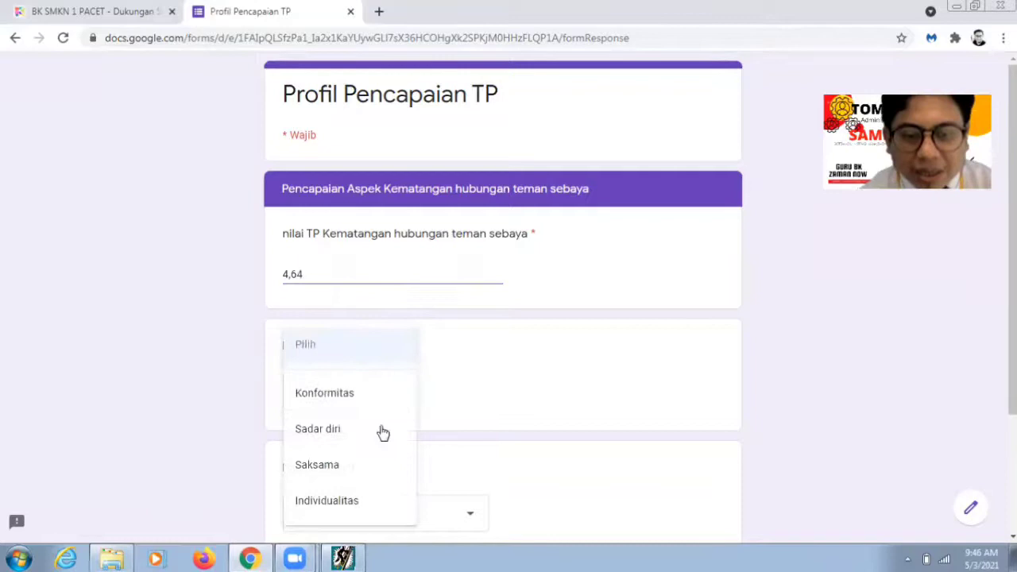
click(341, 431)
scroll(1013, 318, down, 2)
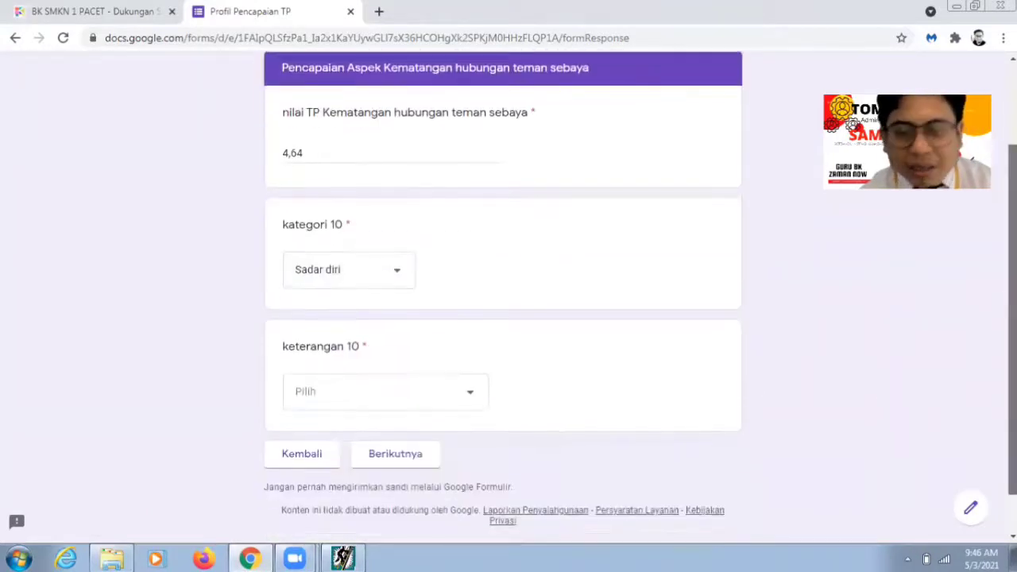
click(464, 399)
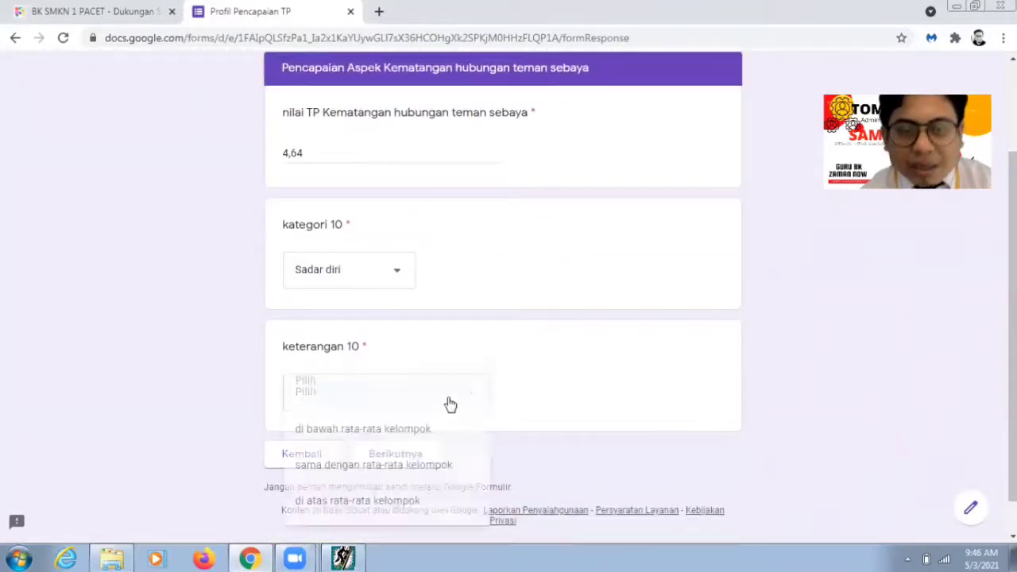
click(387, 501)
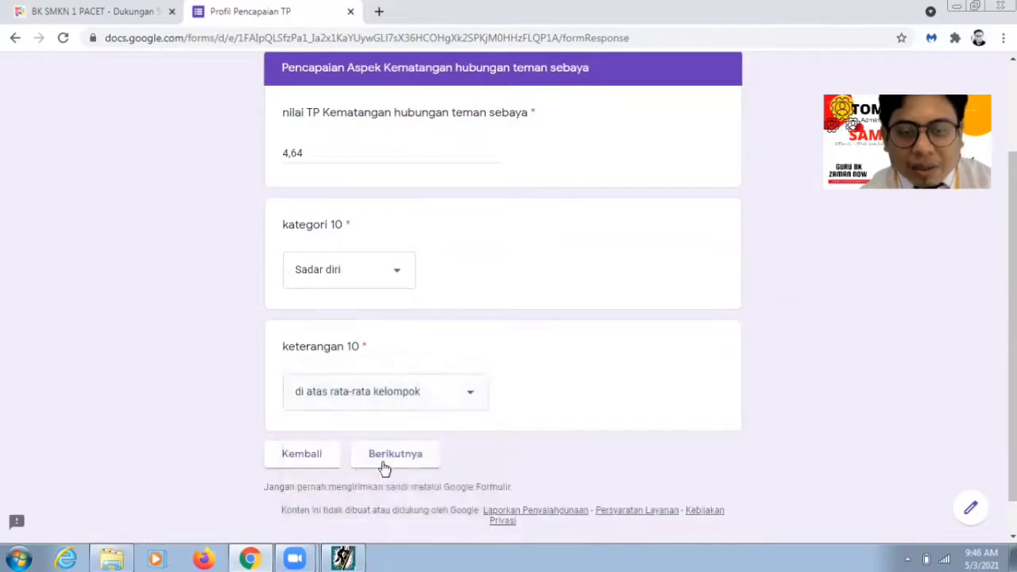
click(383, 465)
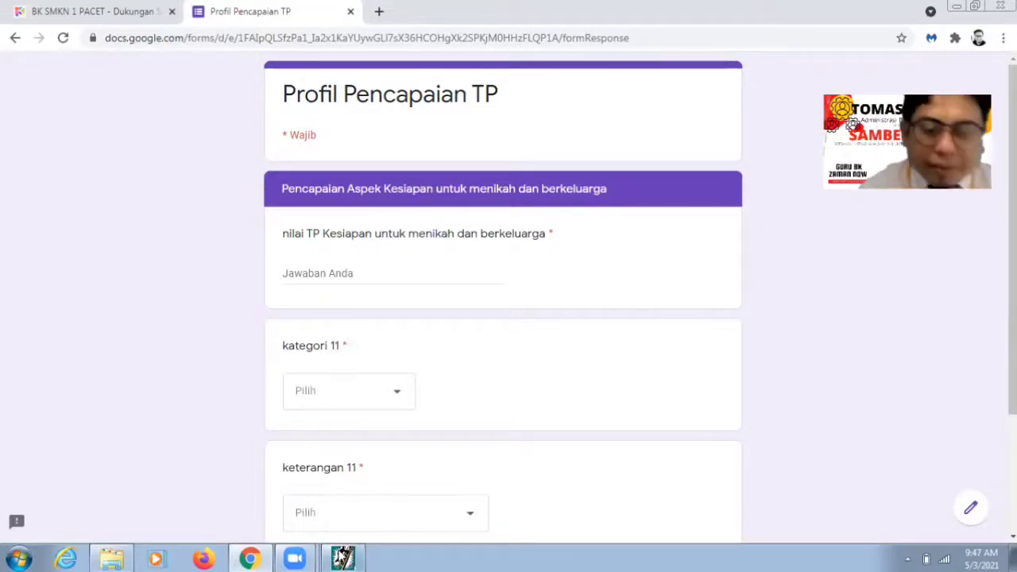
Step: Enter marriage readiness as 4,68, Sadar diri, di atas rata-rata kelompok, and submit the form
click(342, 559)
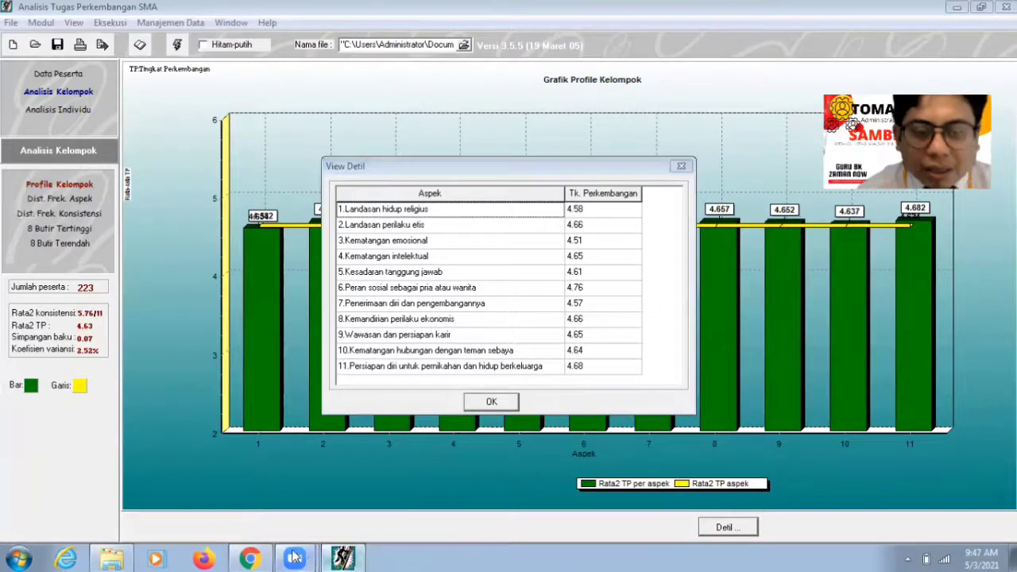
click(250, 559)
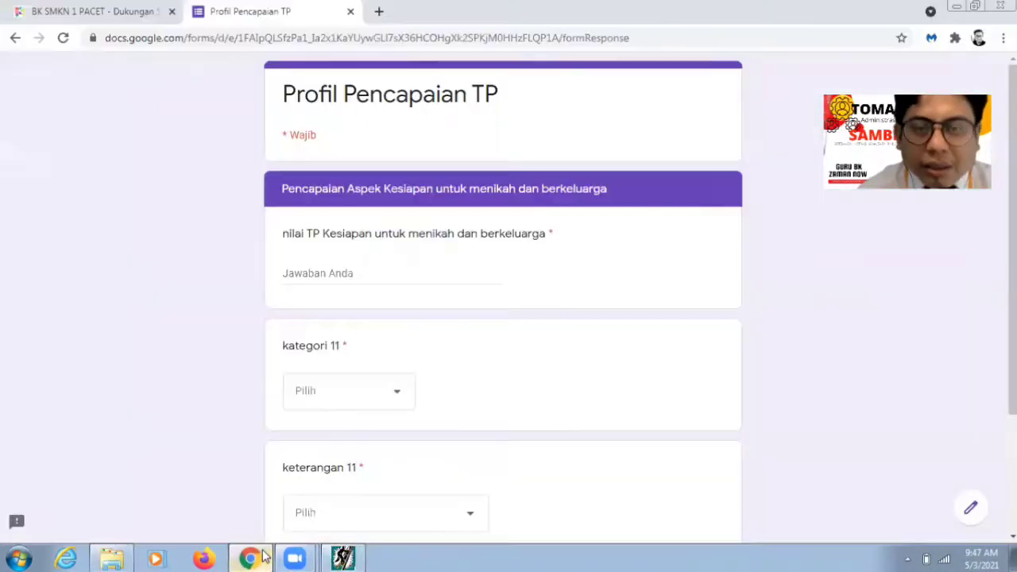
click(404, 273)
text(4,68)
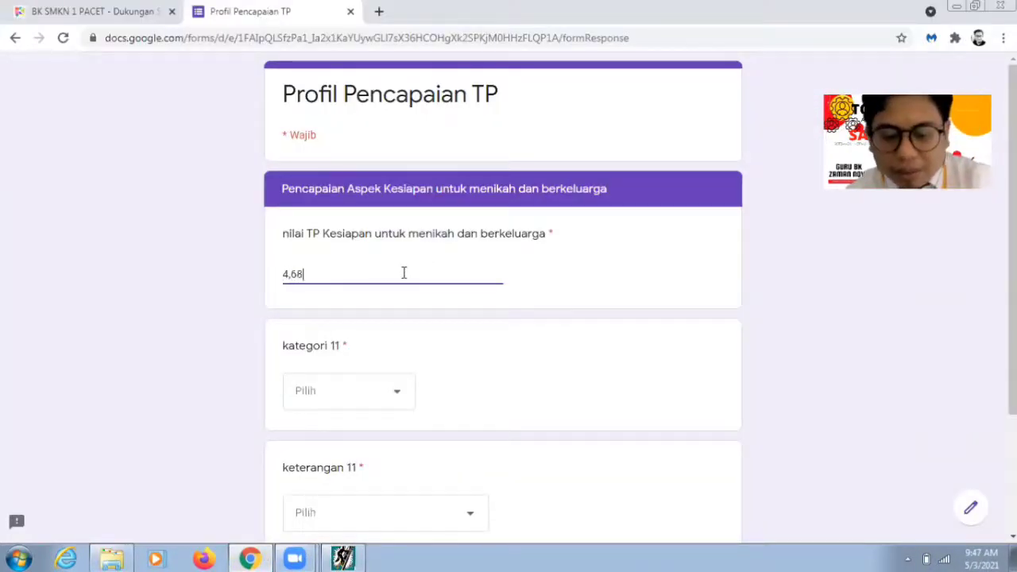
click(390, 392)
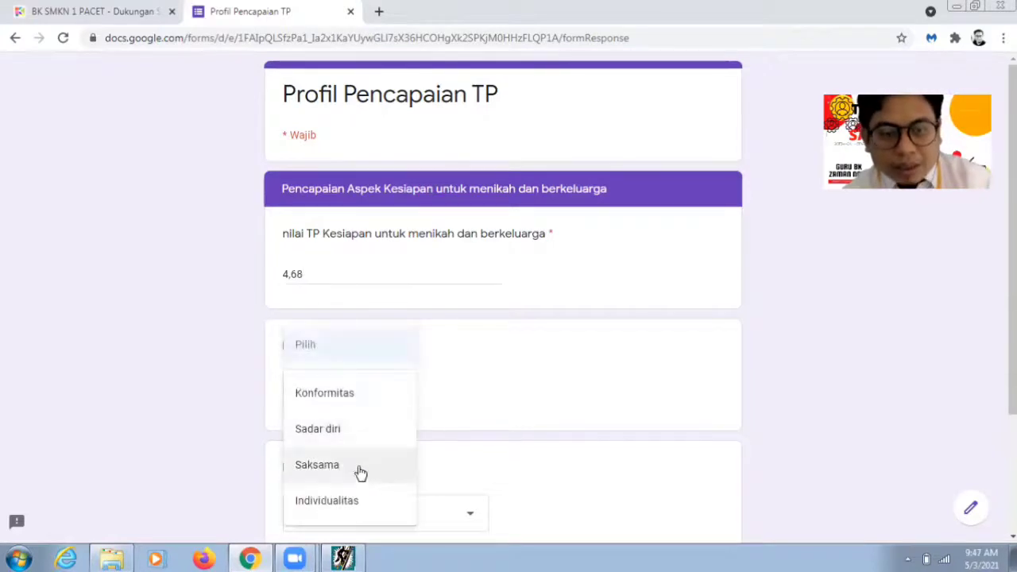
click(355, 437)
scroll(503, 318, down, 2)
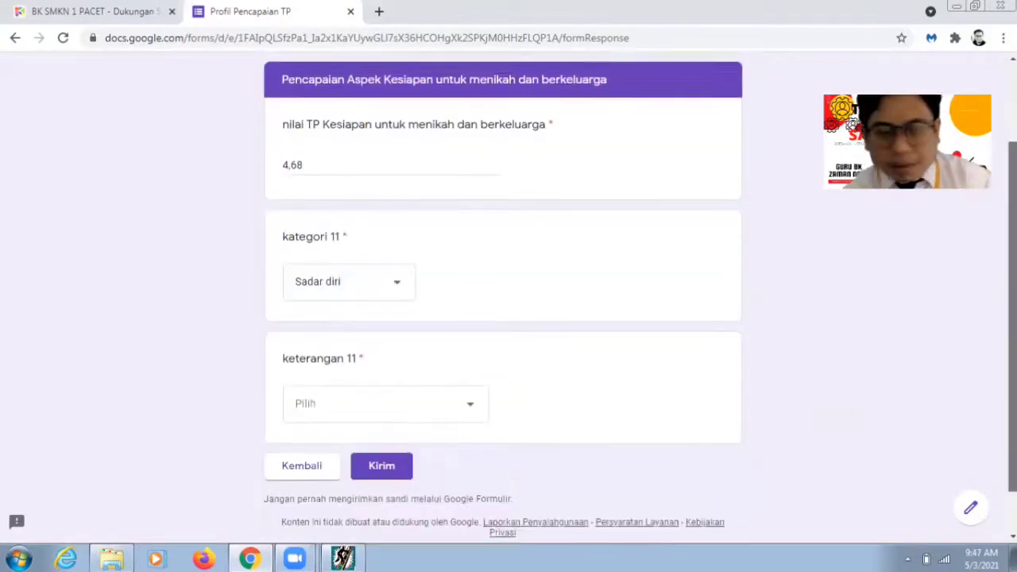
click(437, 407)
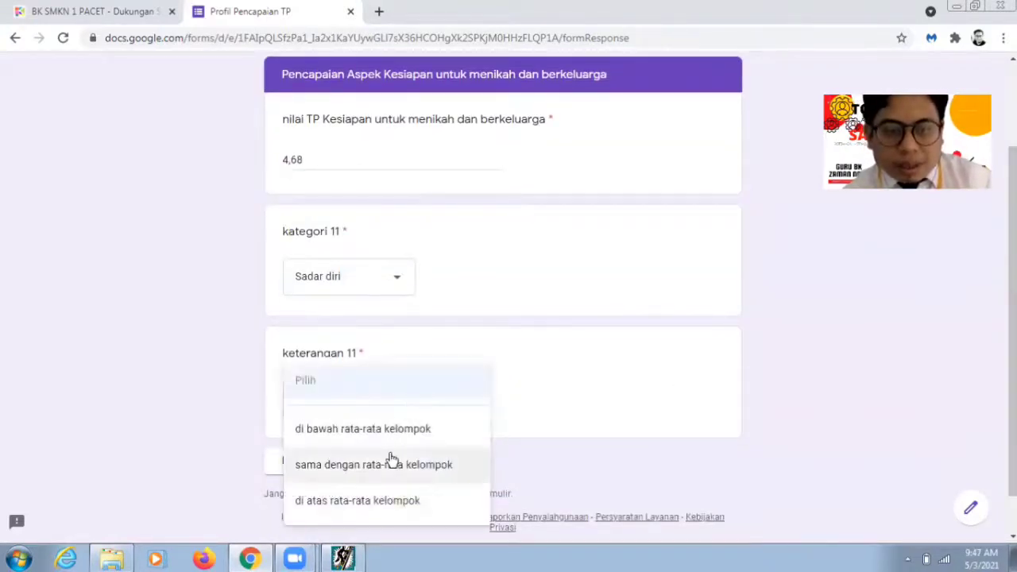
click(384, 501)
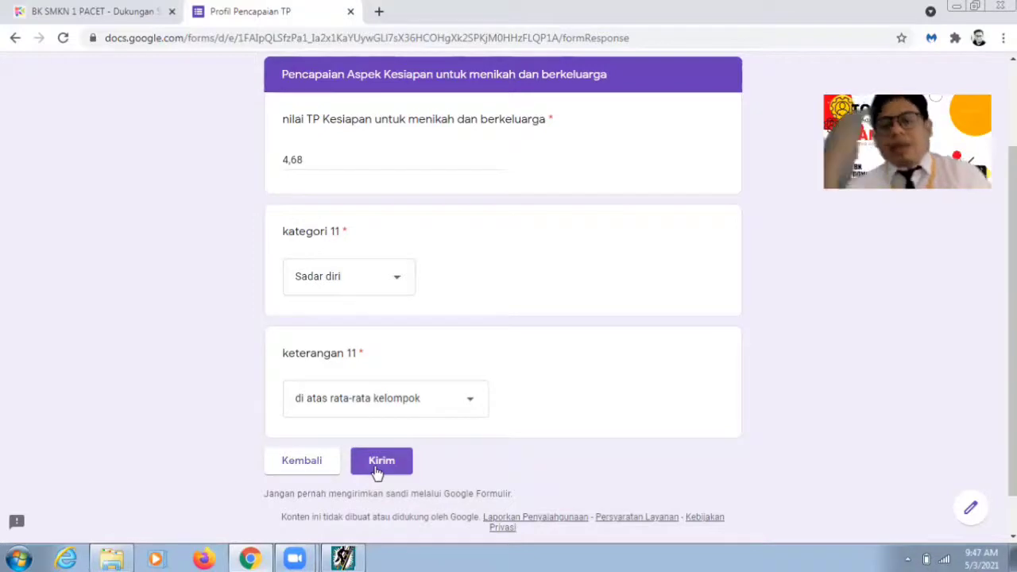
click(376, 469)
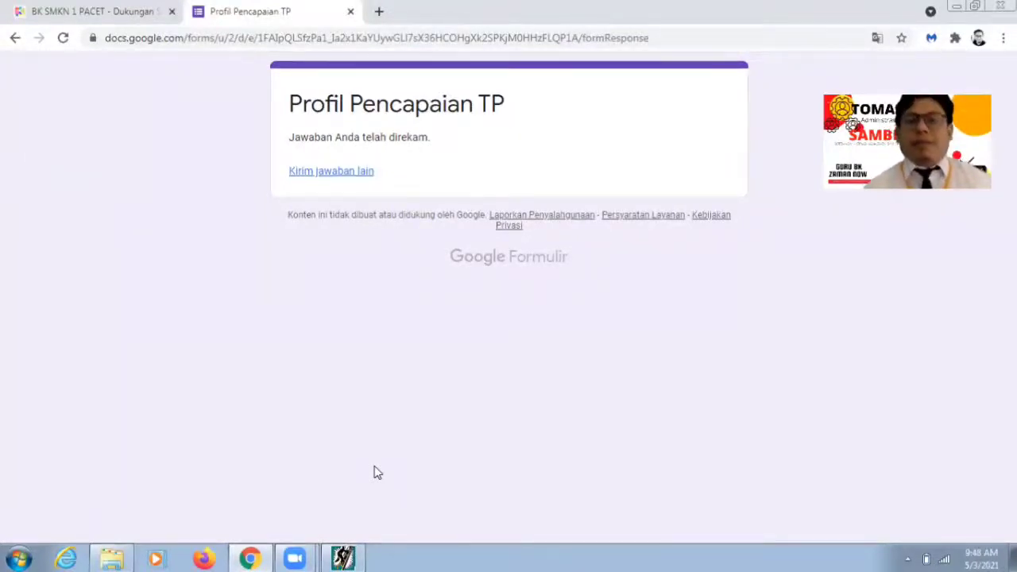
Step: Open gmail.com in a new Chrome tab
click(380, 13)
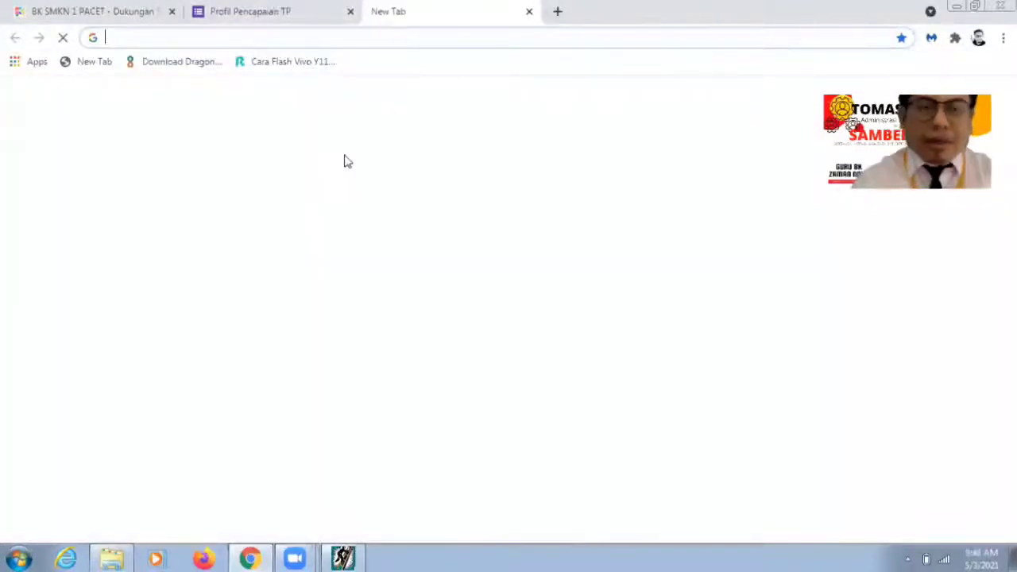
text(gmail.)
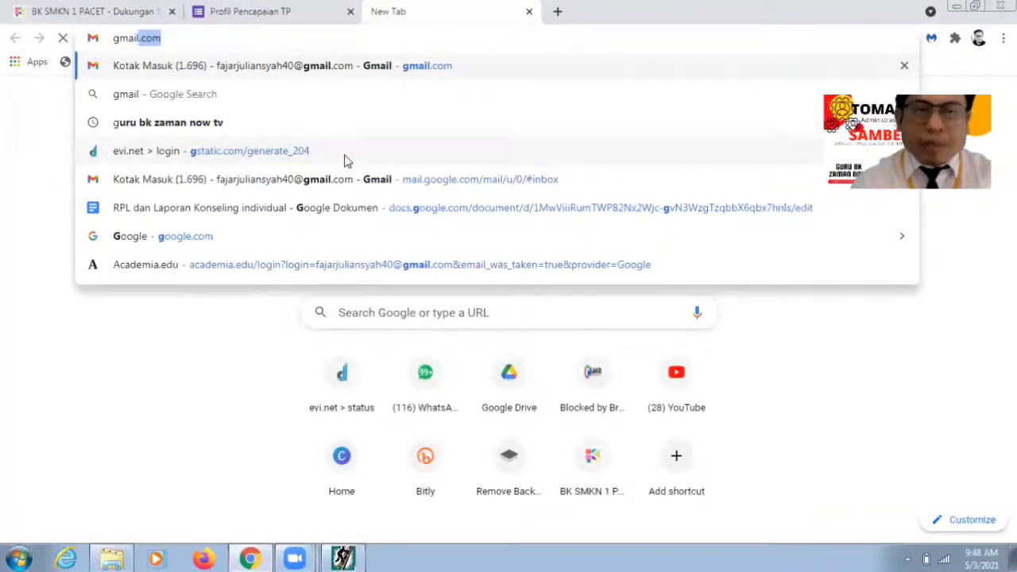
text(com)
key(Return)
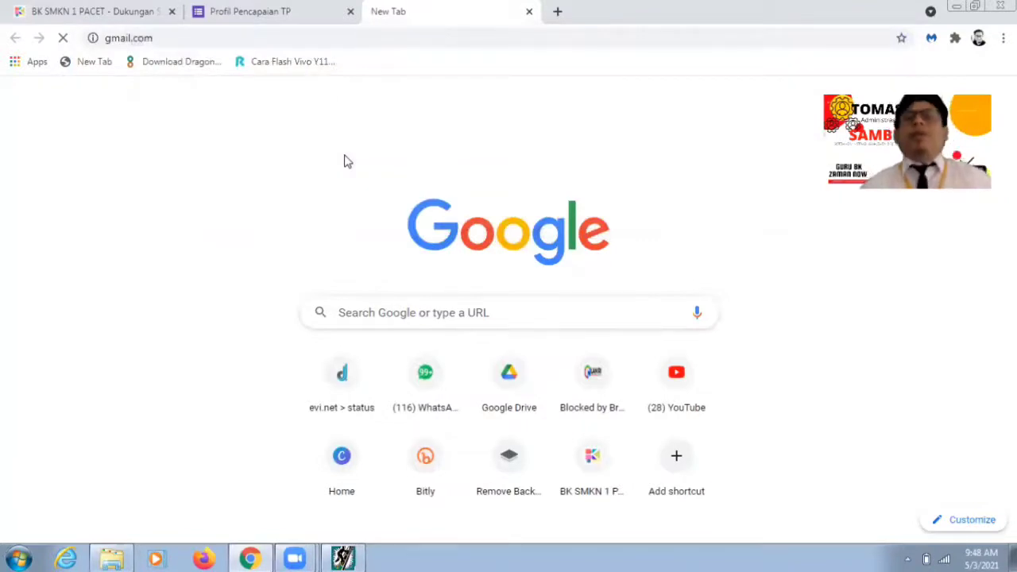
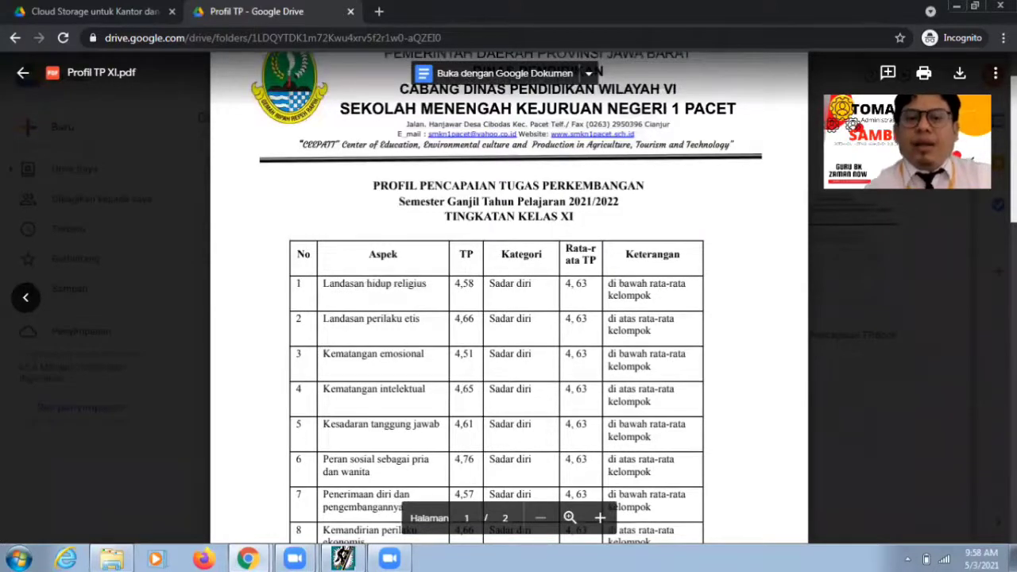
Step: Scroll the Profil TP XI.pdf preview to review rows 1–11 of the profile table
scroll(509, 302, down, 5)
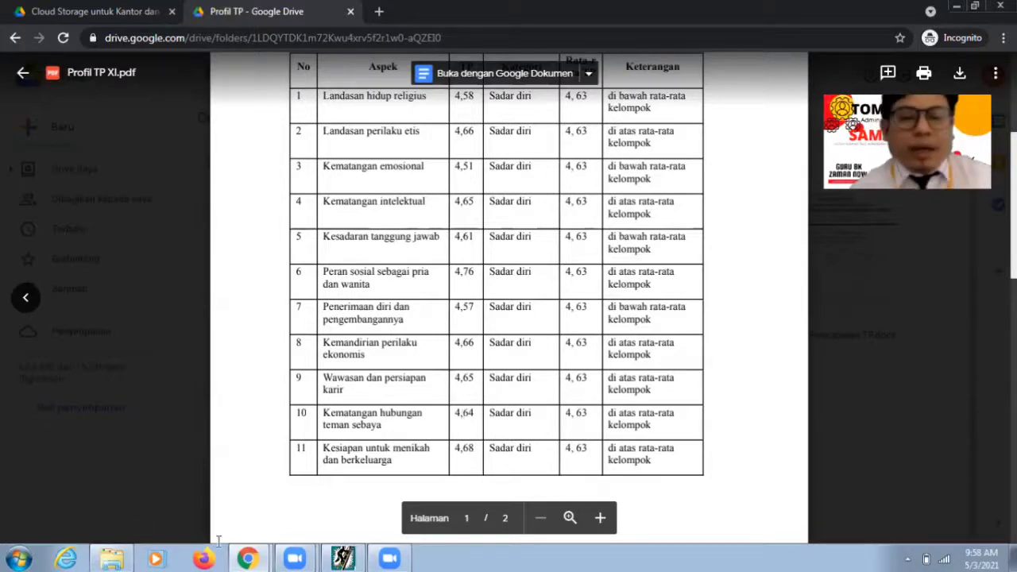
mouse_move(250, 559)
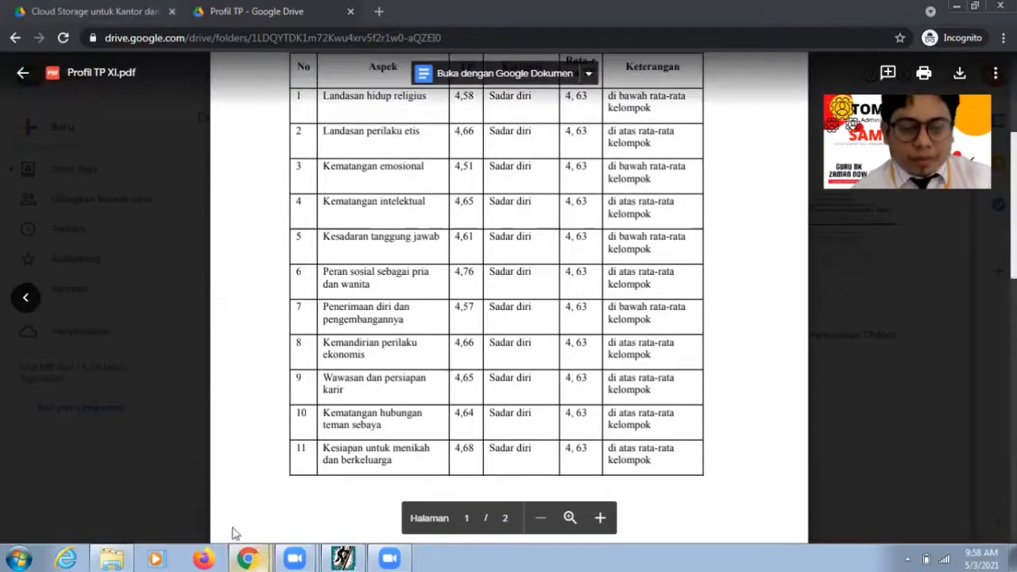
Step: Bring the Gmail Chrome window forward and show the BK SMKN 1 PACET Dukungan Sistem page
click(248, 500)
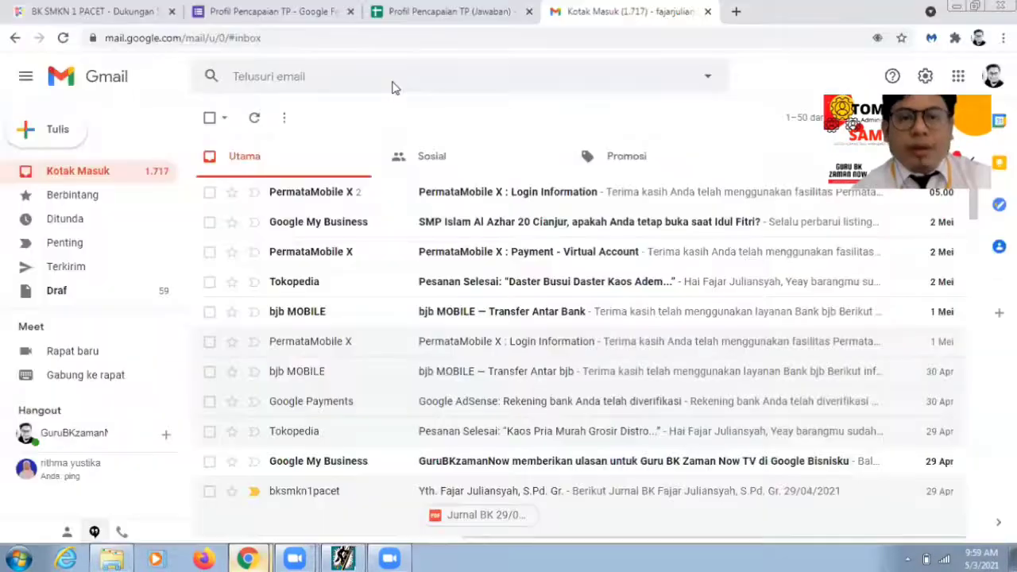
click(121, 6)
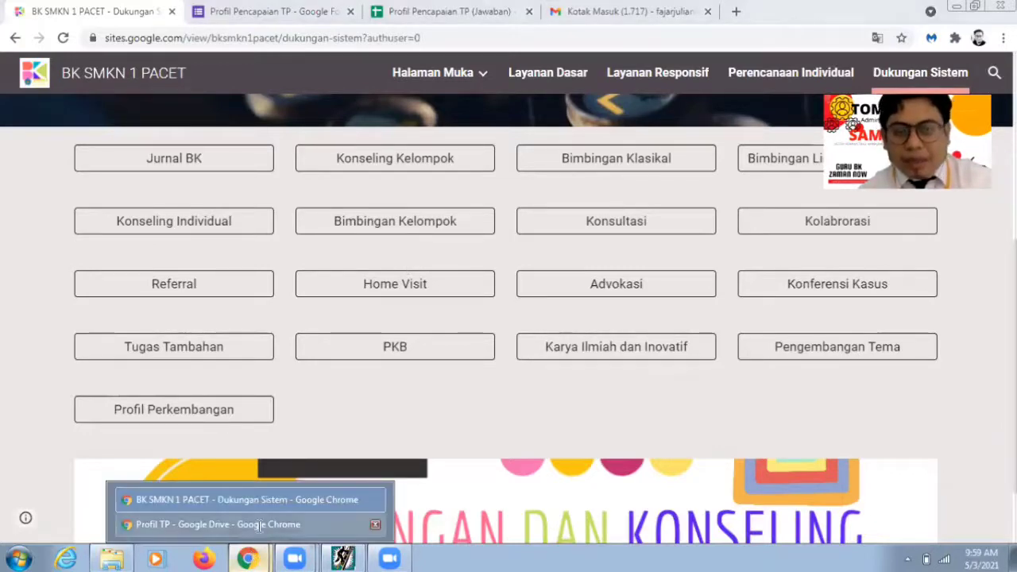
Step: Recheck the profile PDF, then open the Pengembangan Tema form from the BK SMKN 1 PACET site
click(259, 526)
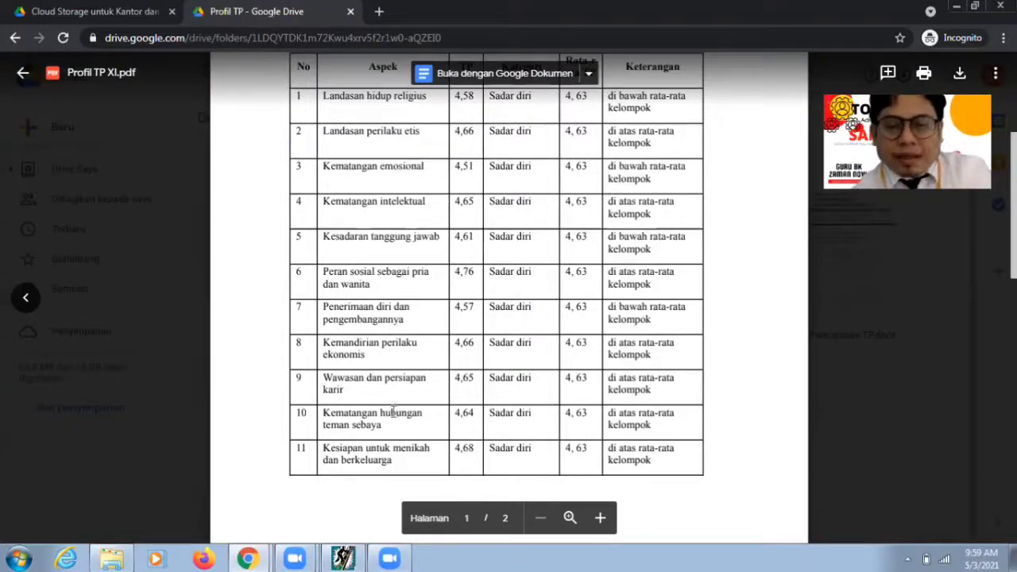
click(248, 559)
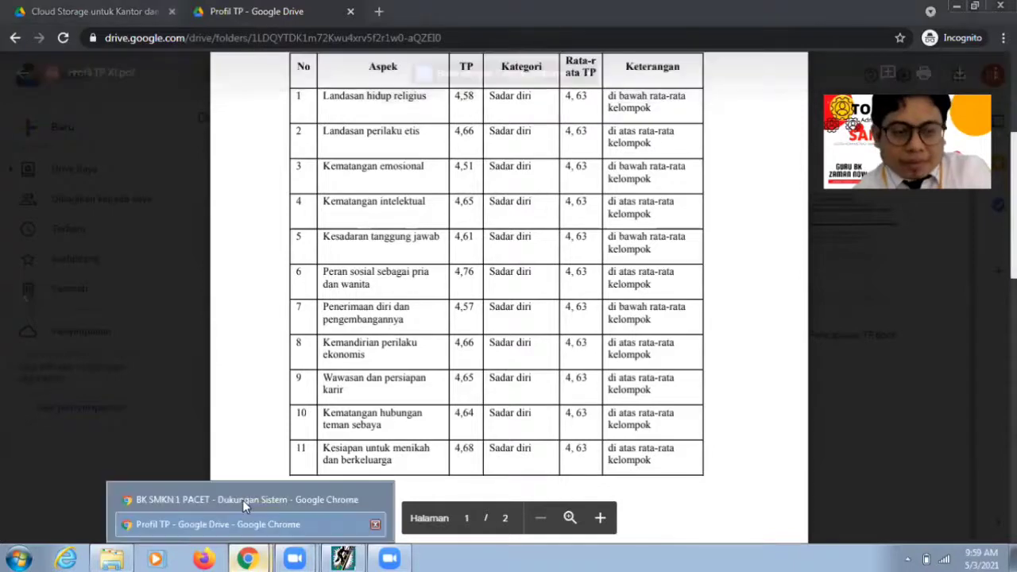
click(242, 500)
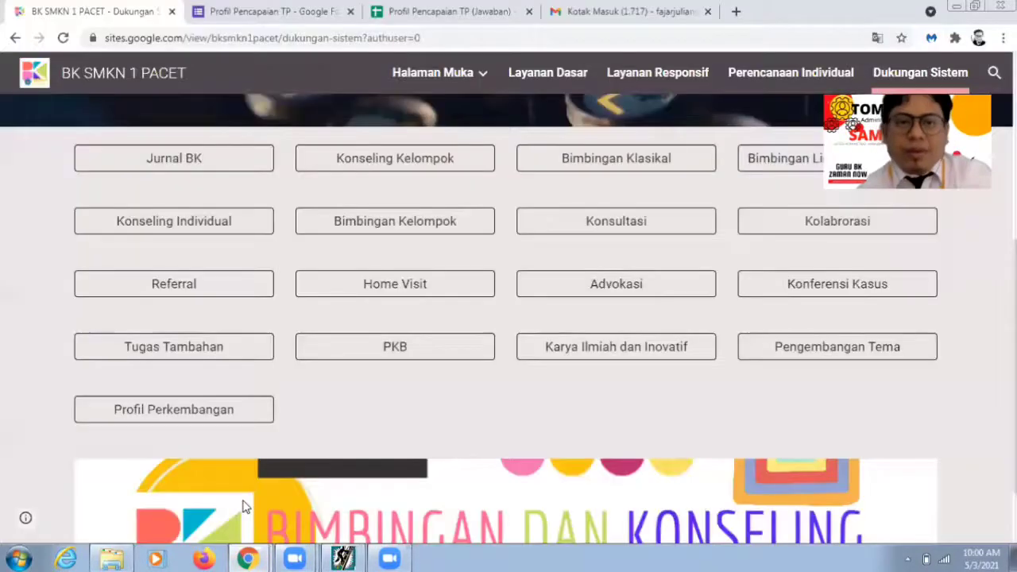
click(786, 359)
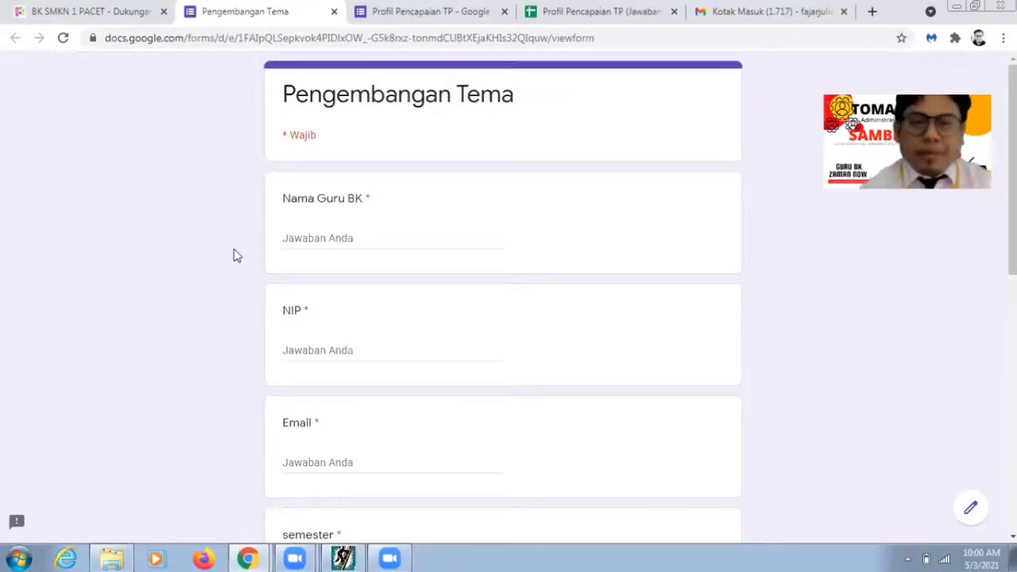
Step: Enter the counsellor's full name with academic title and the NIP number
click(315, 241)
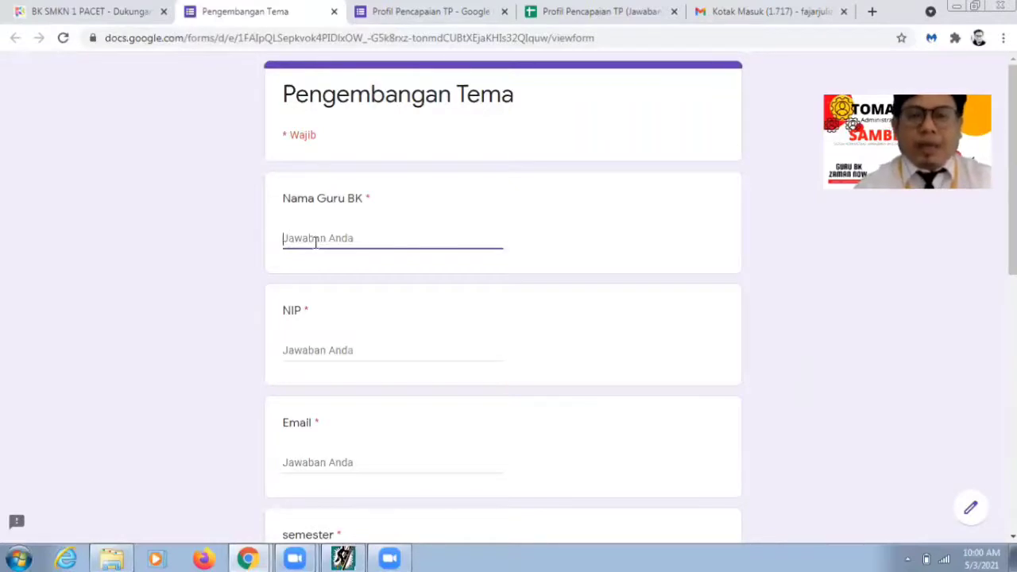
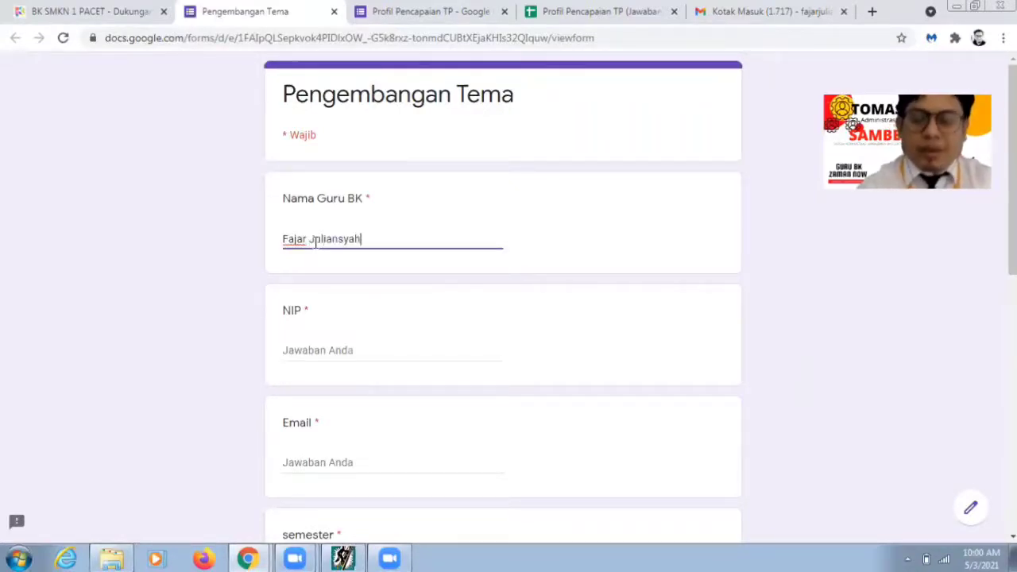
text(, S.Pd.)
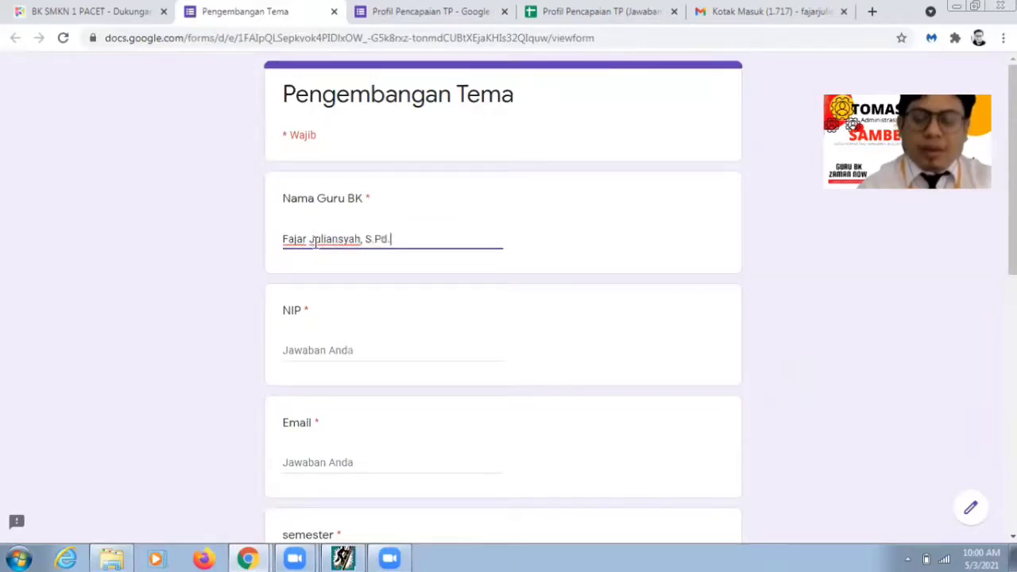
text( Gr)
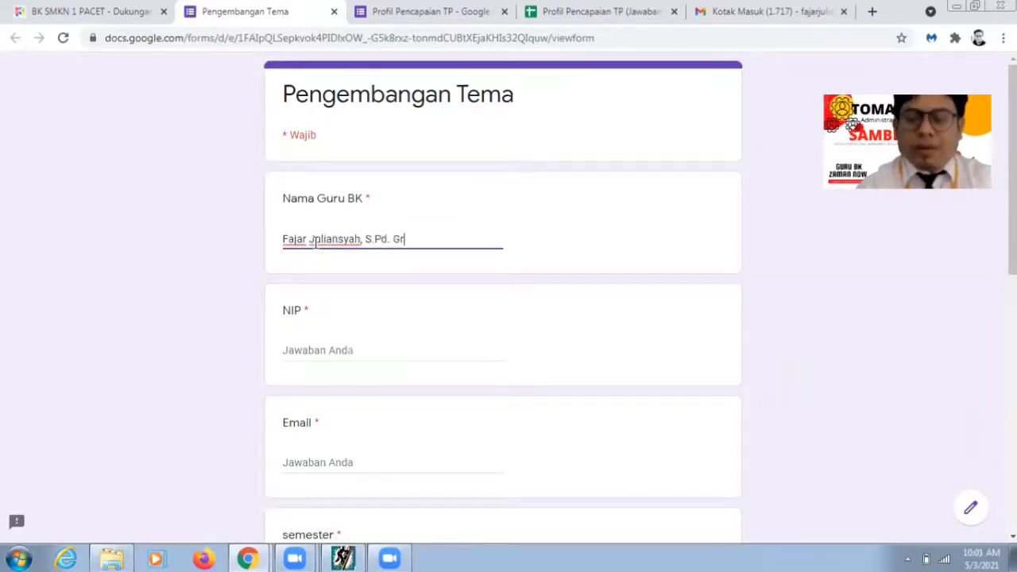
key(BackSpace)
key(BackSpace)
key(BackSpace)
text(,)
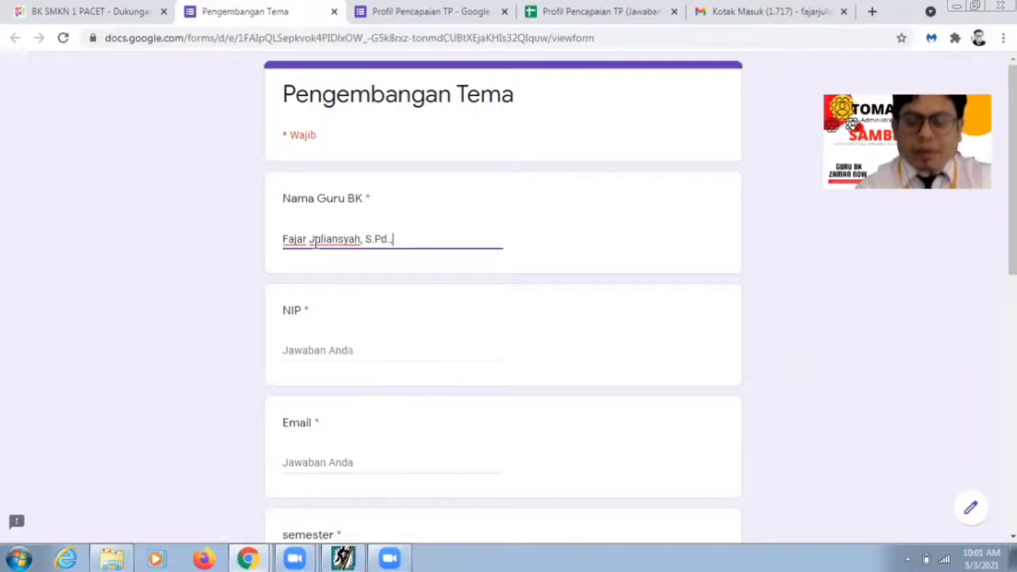
text( Gr.)
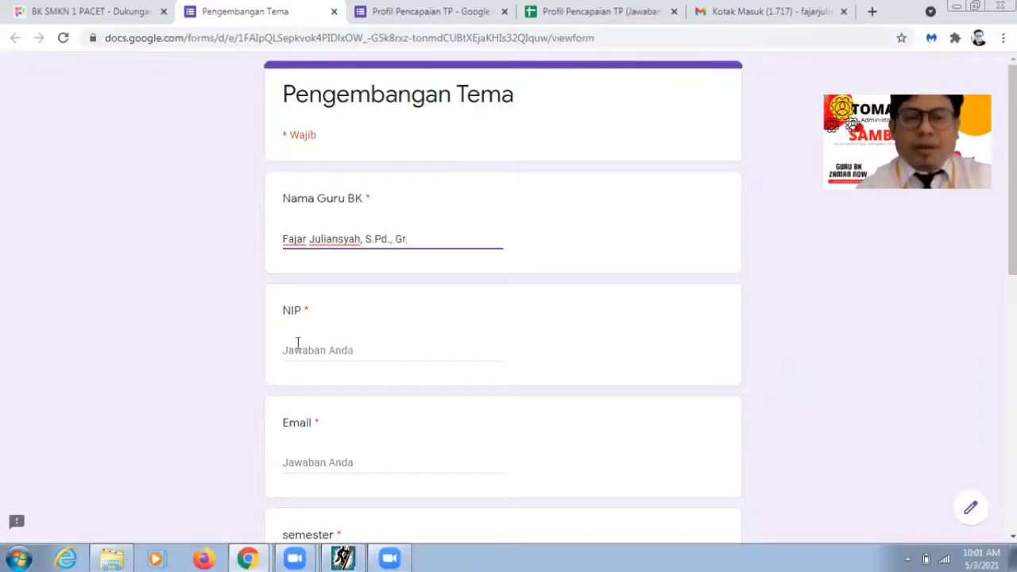
click(297, 350)
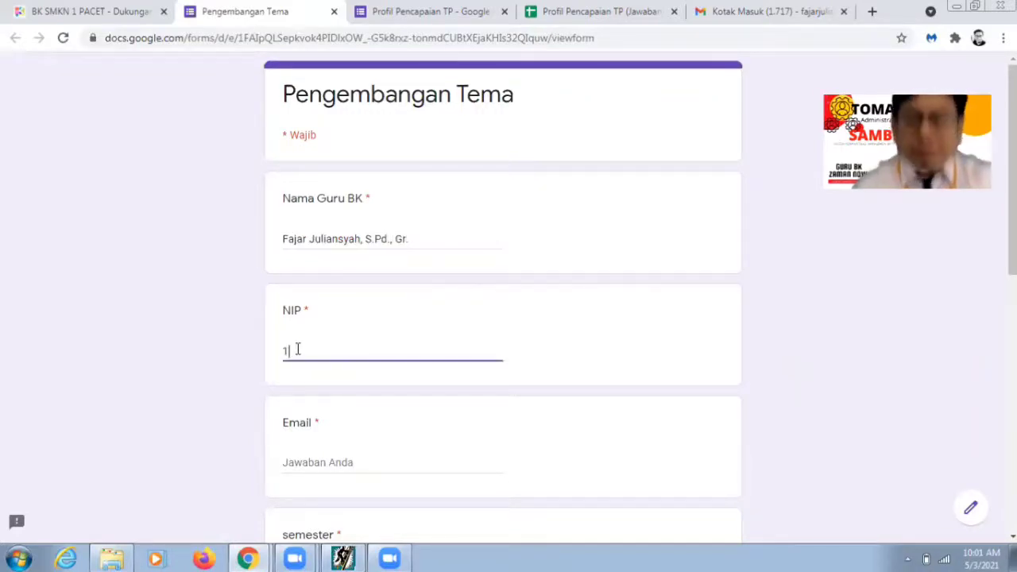
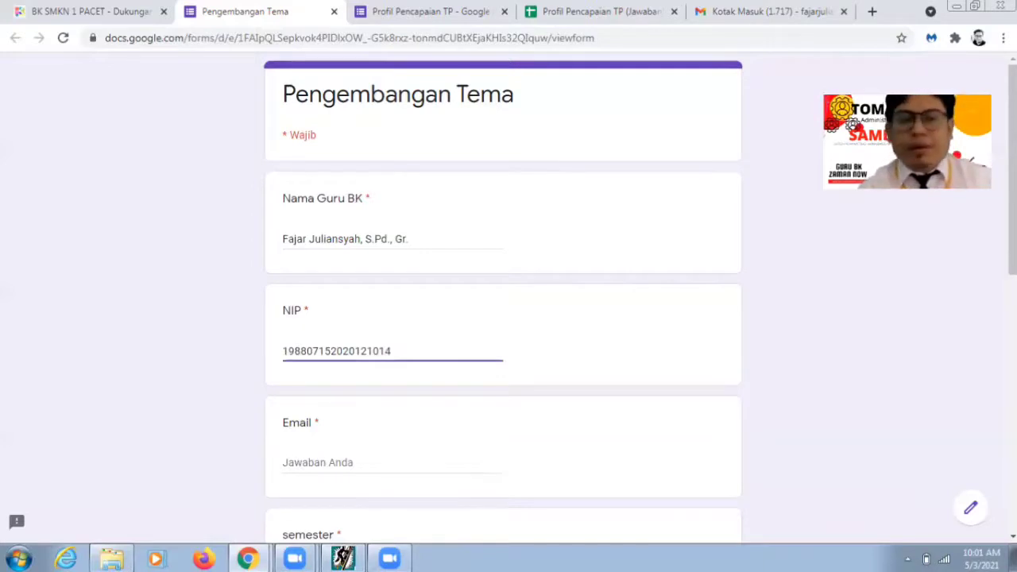
Step: Fill in the teacher's Gmail address in the Email field
scroll(504, 318, down, 4)
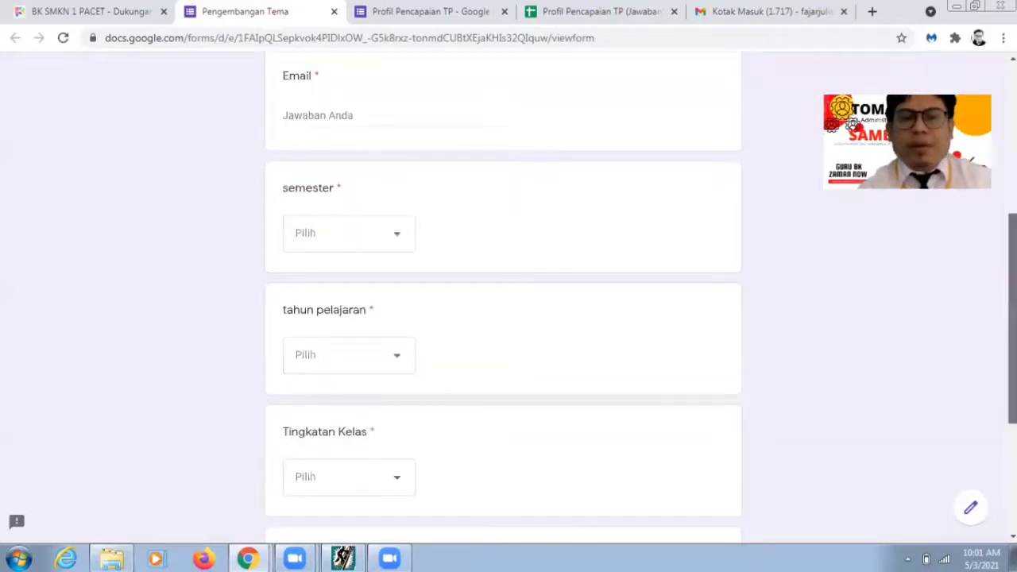
click(326, 113)
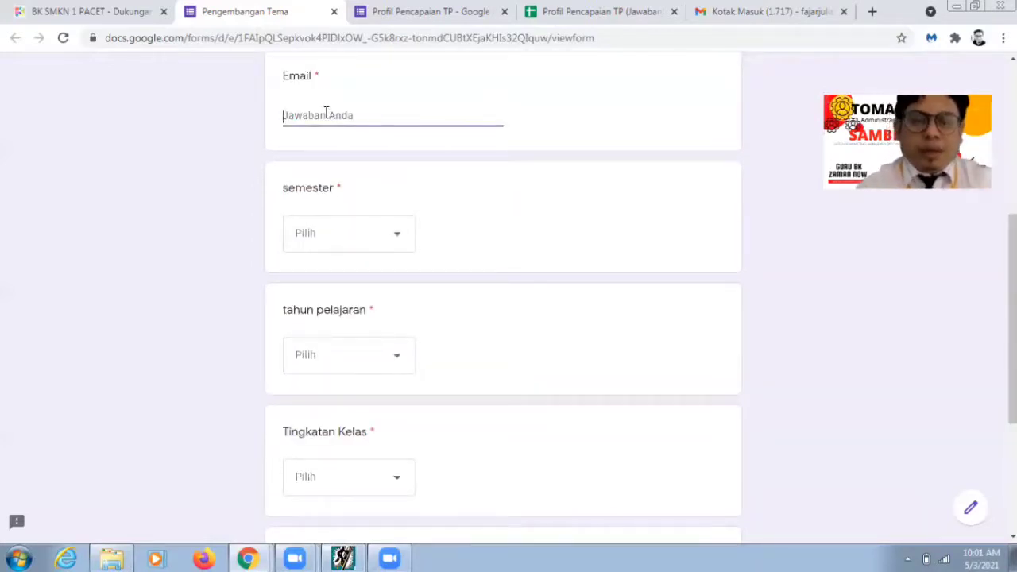
text(faja)
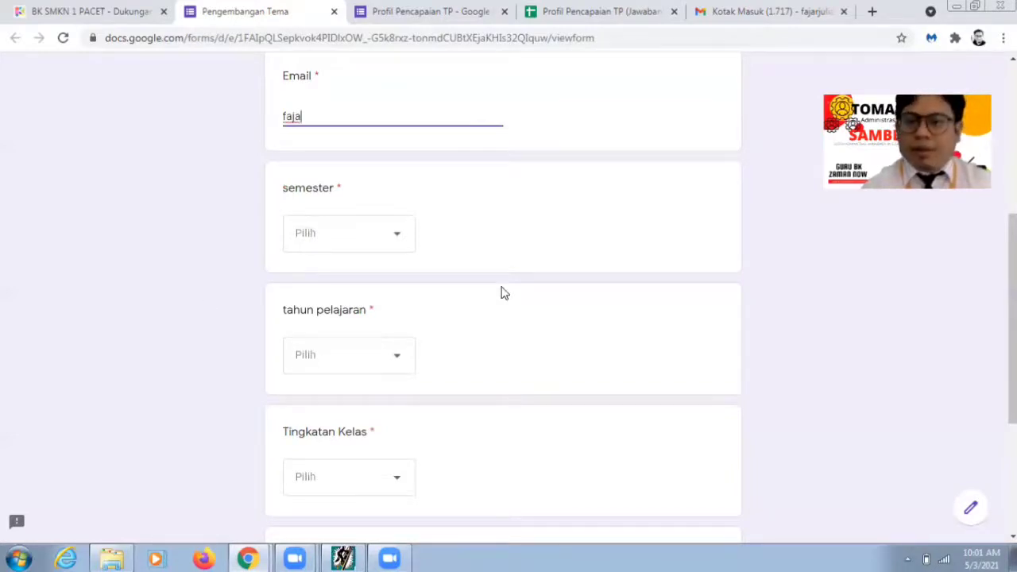
click(831, 390)
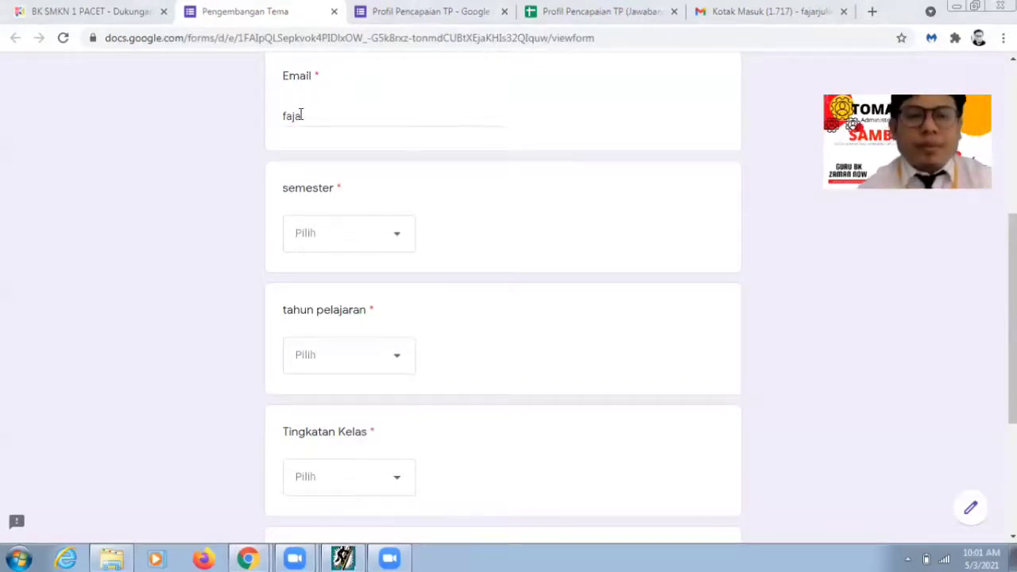
click(301, 113)
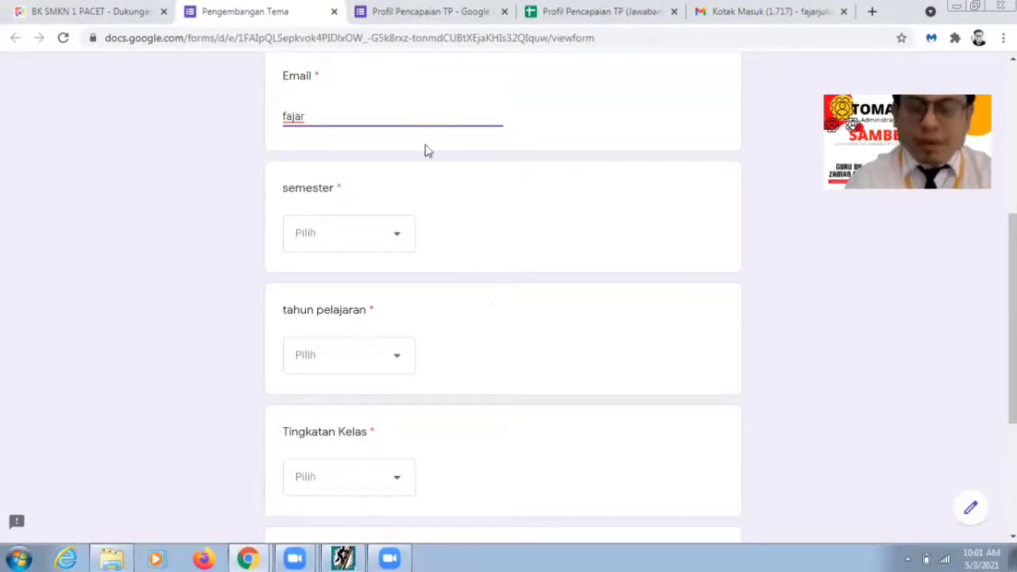
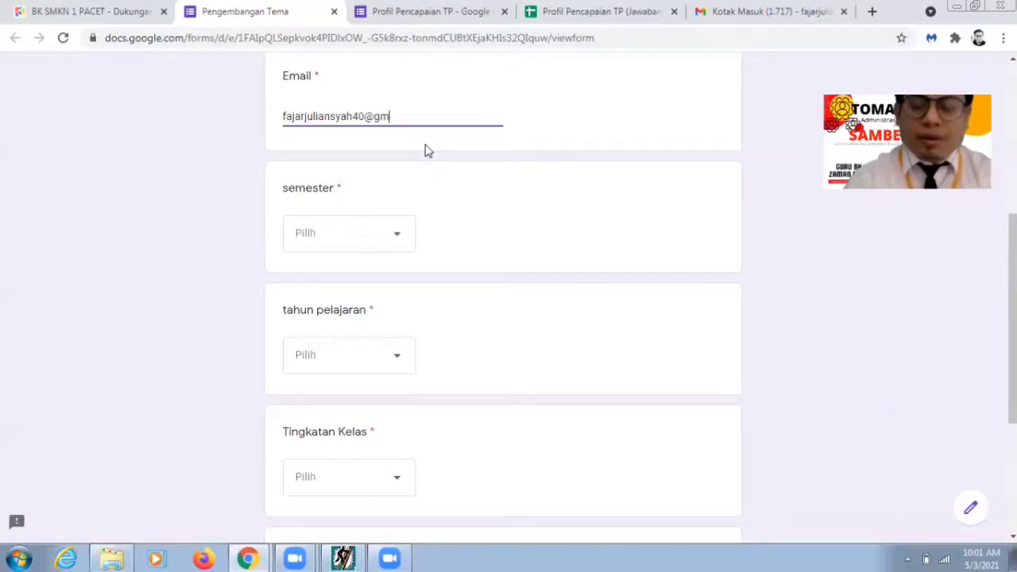
click(461, 200)
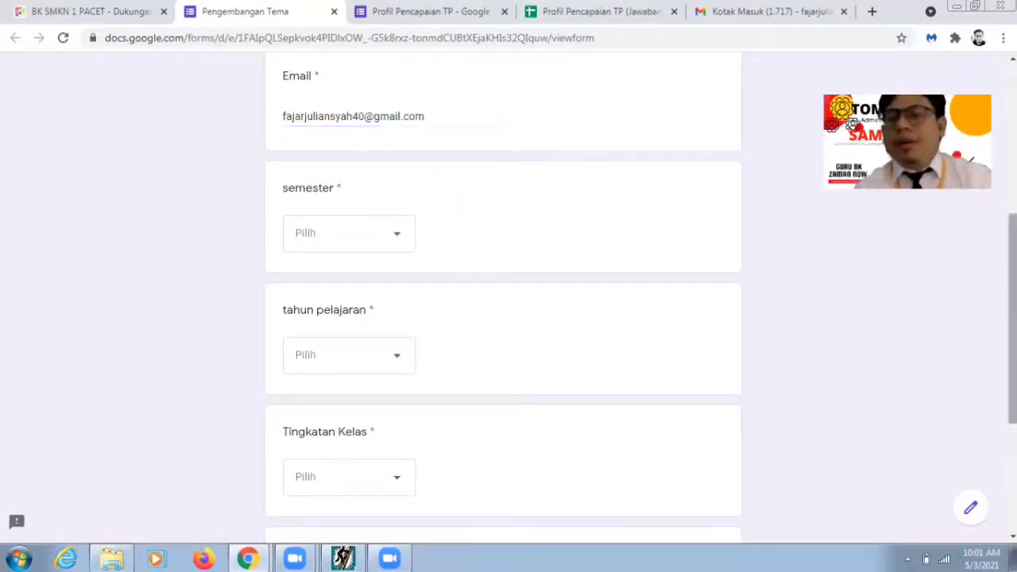
scroll(454, 157, down, 1)
Step: Choose semester Ganjil, school year 2021/2022 and class level XI
scroll(402, 164, down, 1)
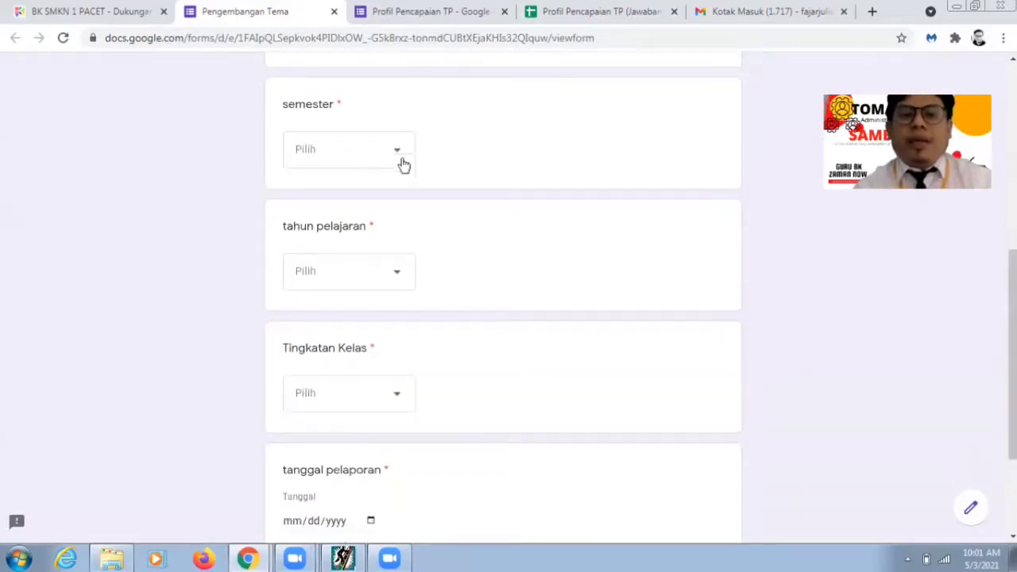
click(397, 163)
click(370, 199)
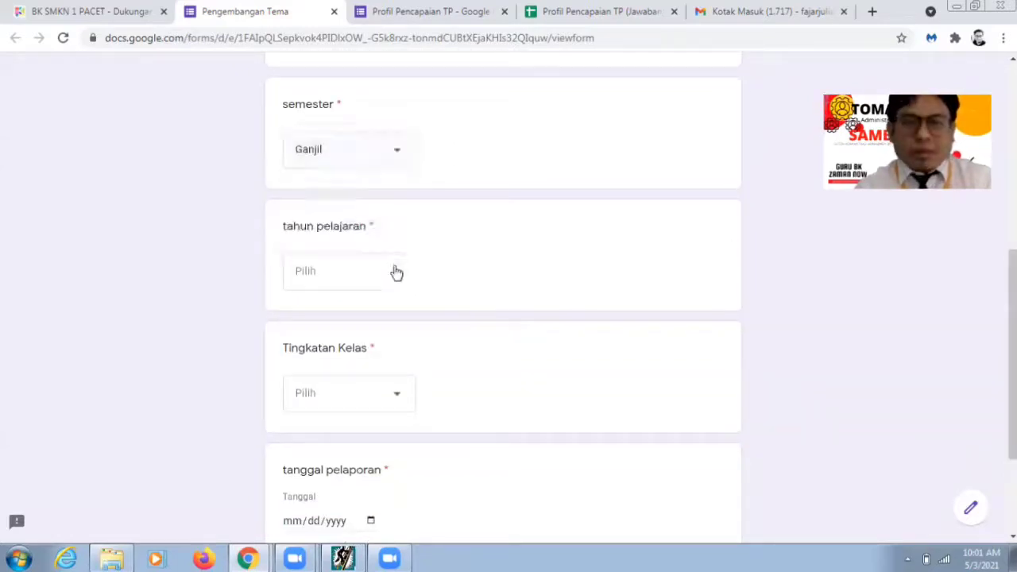
click(396, 272)
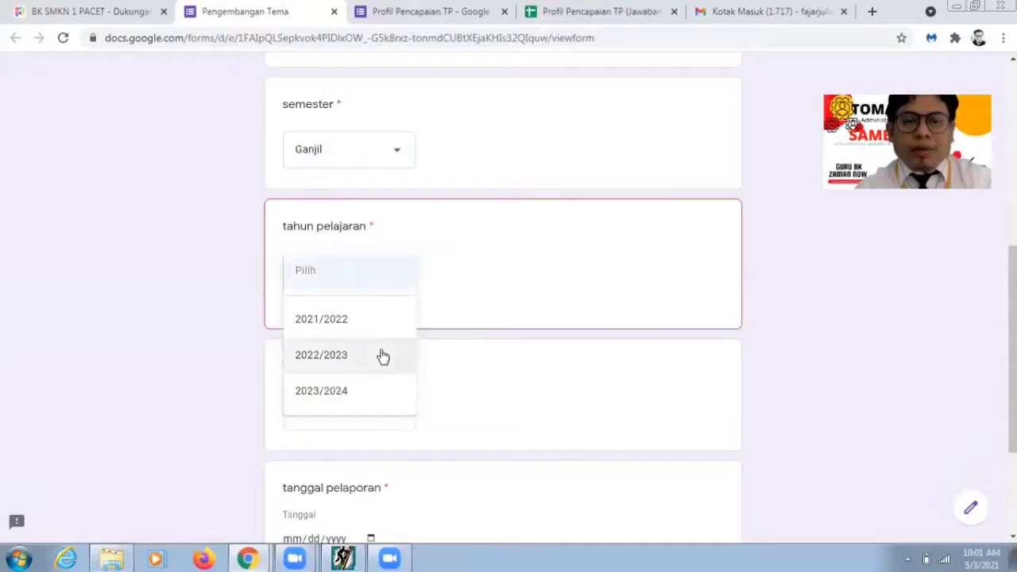
click(373, 349)
click(383, 283)
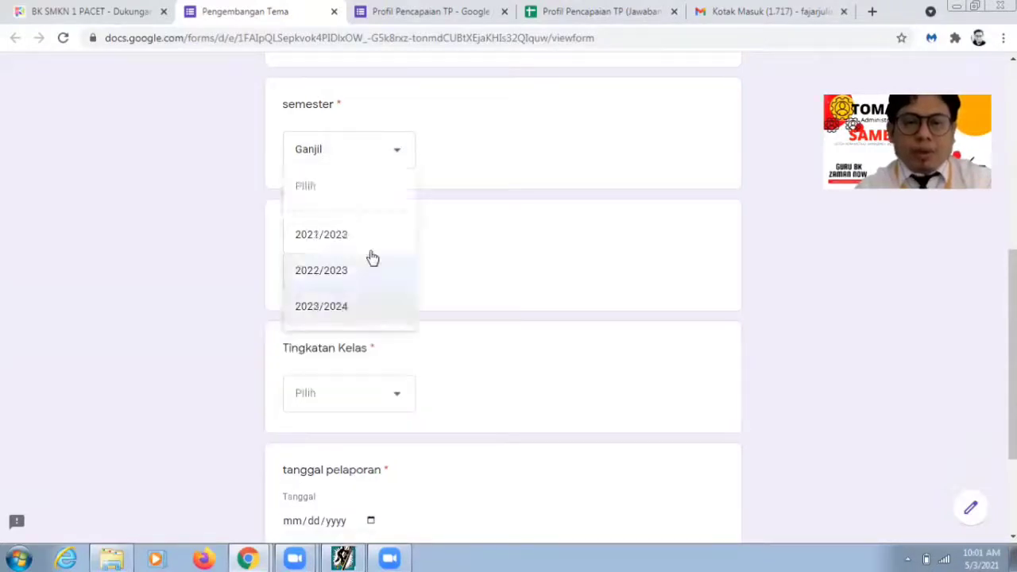
click(368, 251)
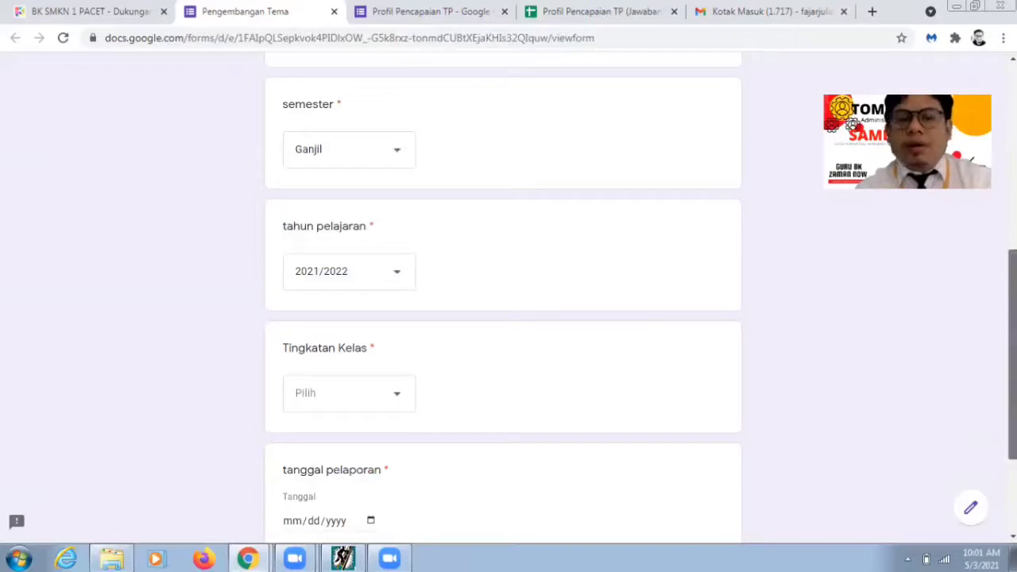
scroll(1012, 358, down, 3)
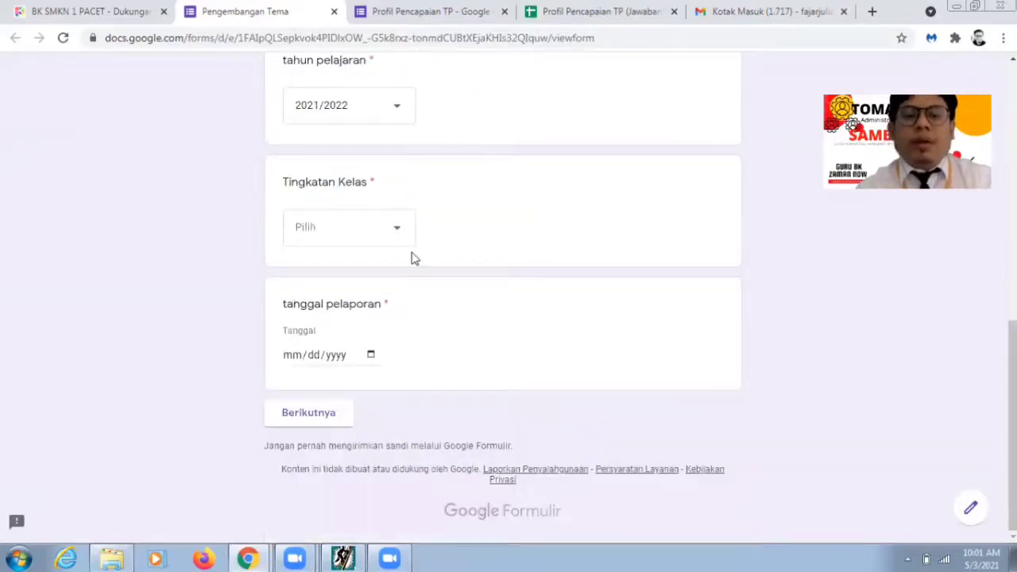
click(392, 225)
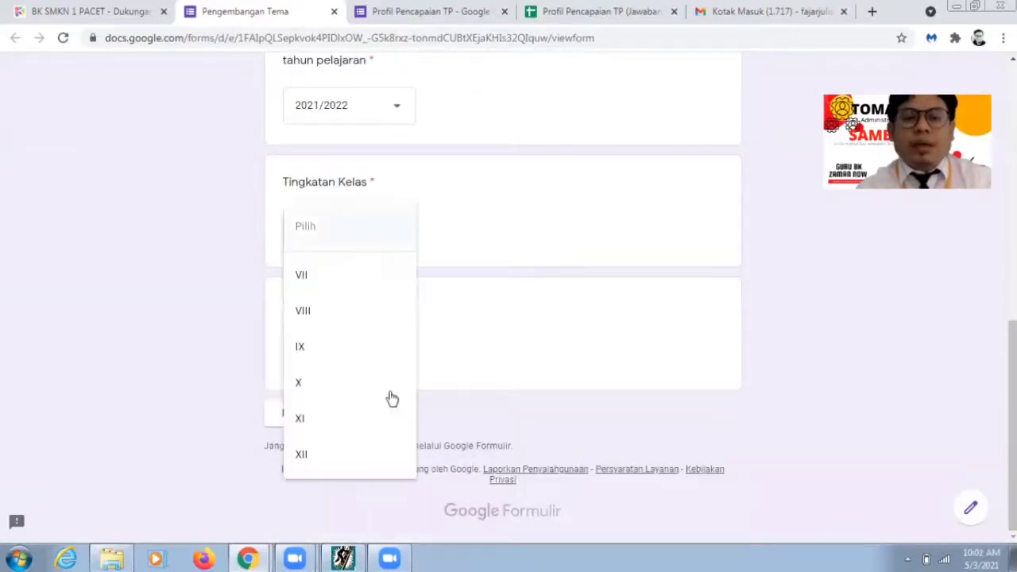
click(376, 425)
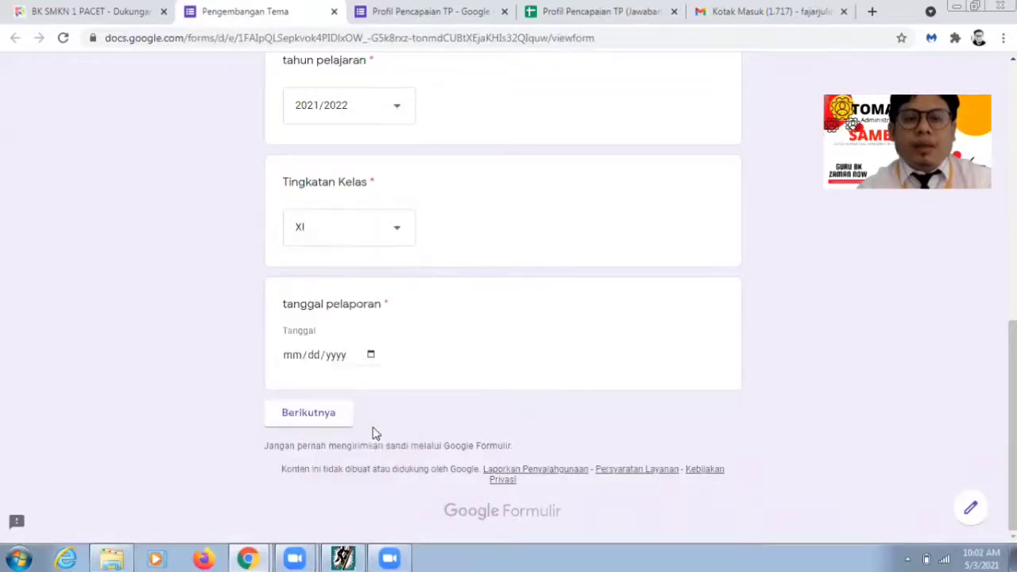
Step: Set tanggal pelaporan to 07/03/2021 using the date picker
click(371, 356)
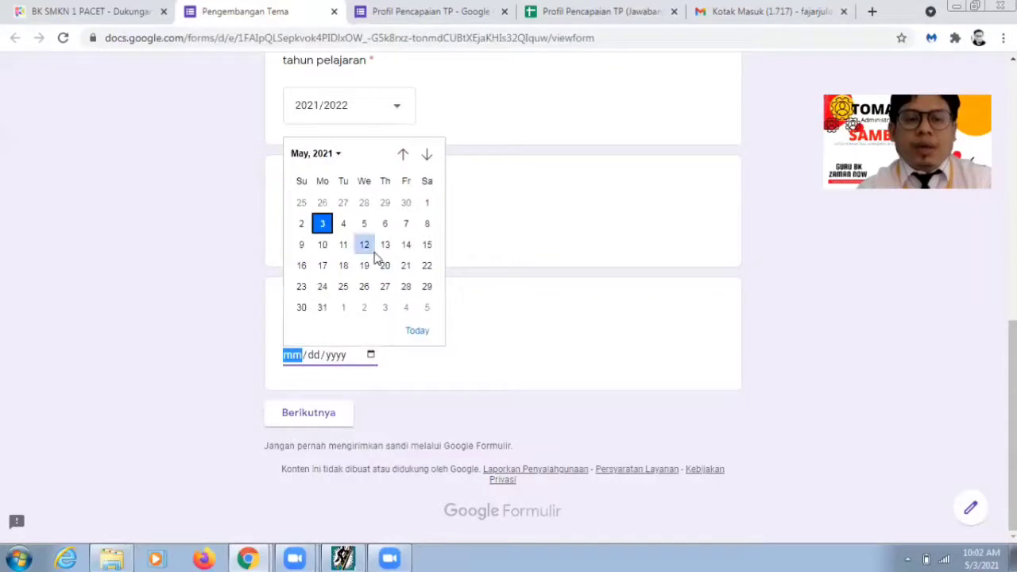
click(407, 222)
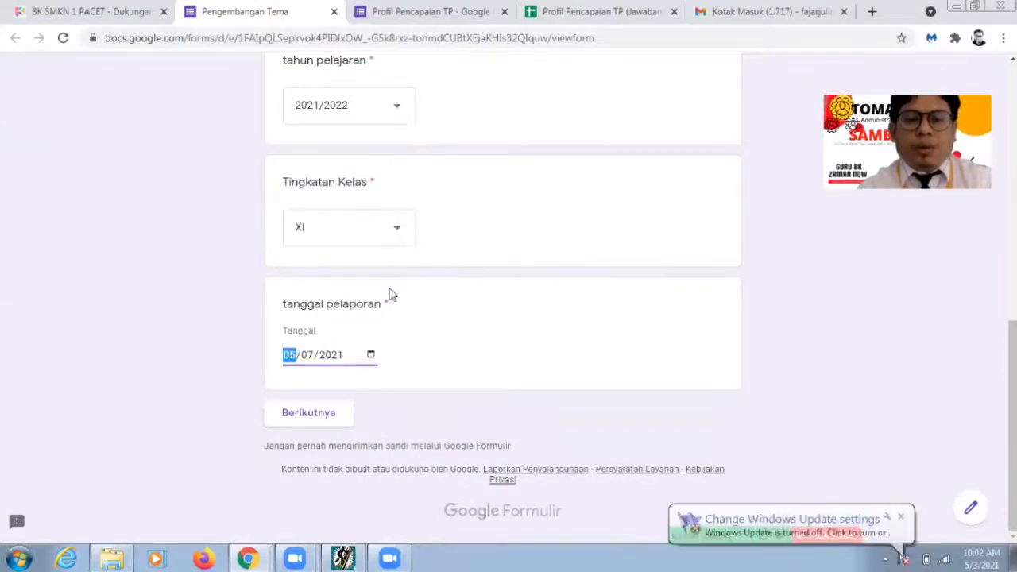
click(373, 356)
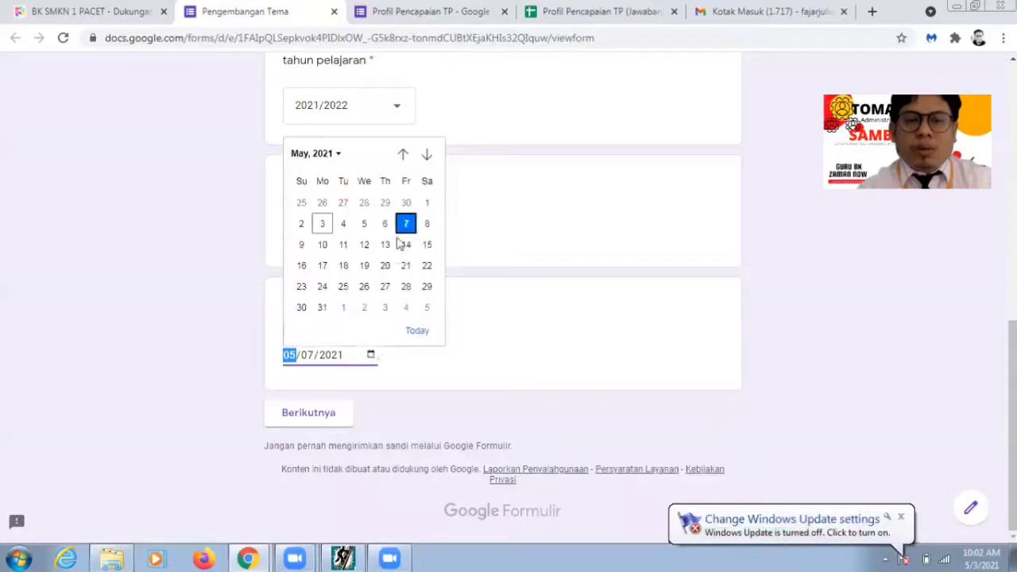
click(337, 155)
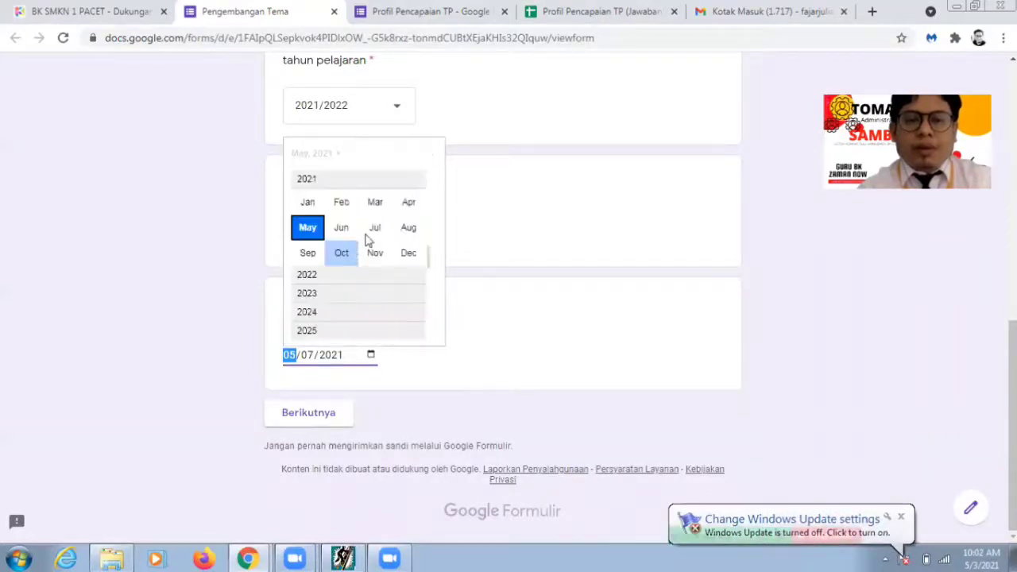
click(374, 229)
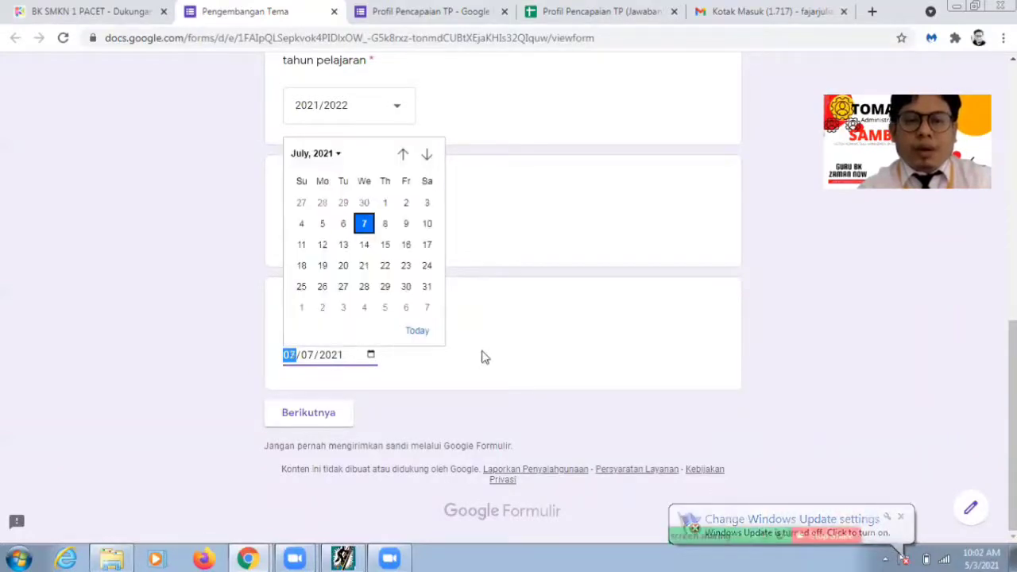
click(415, 340)
click(370, 356)
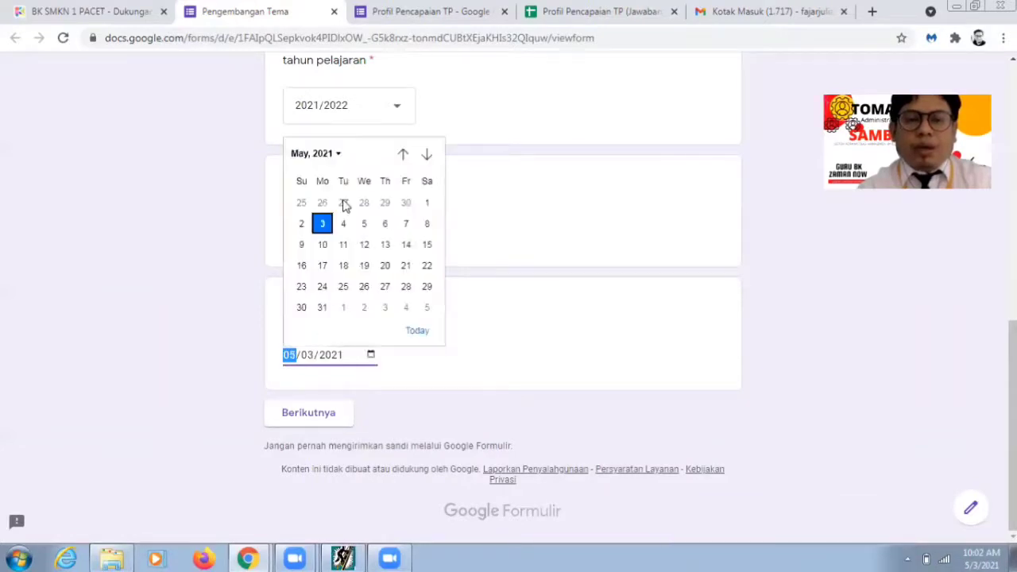
click(427, 155)
click(428, 155)
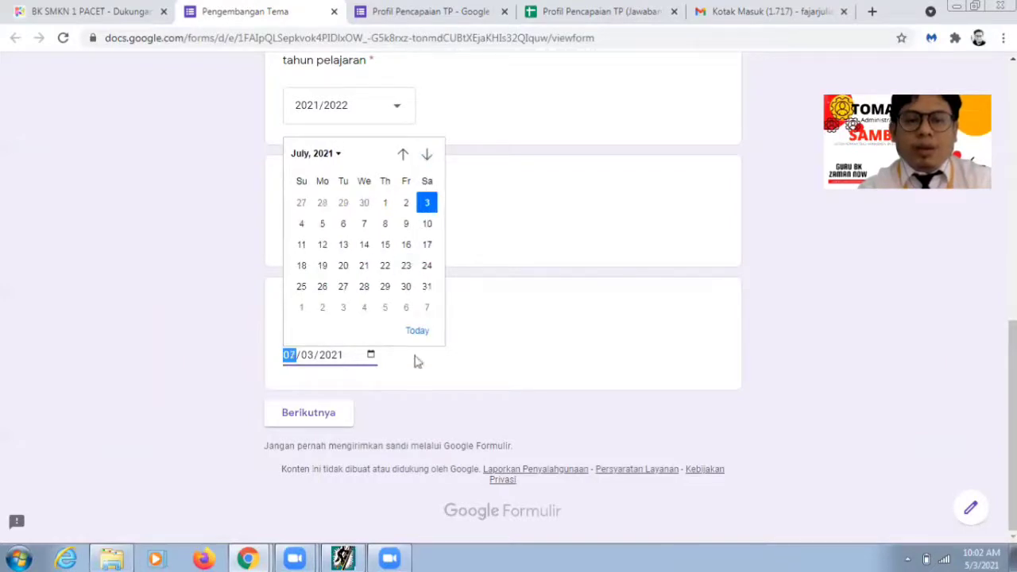
click(428, 212)
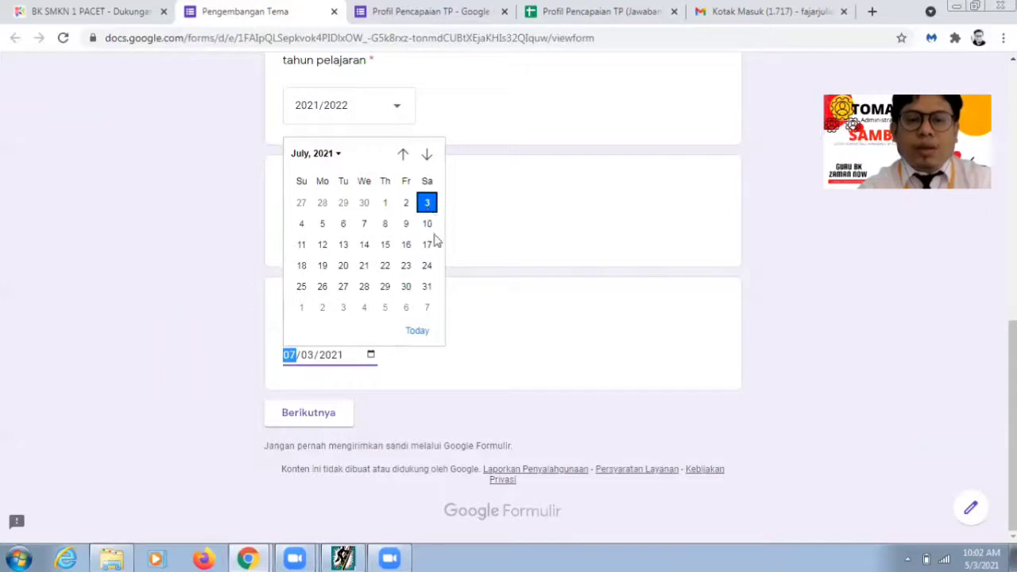
Step: Submit the first page to reach Butir Peningkatan 1, glancing at the Aspek 1 list
click(323, 418)
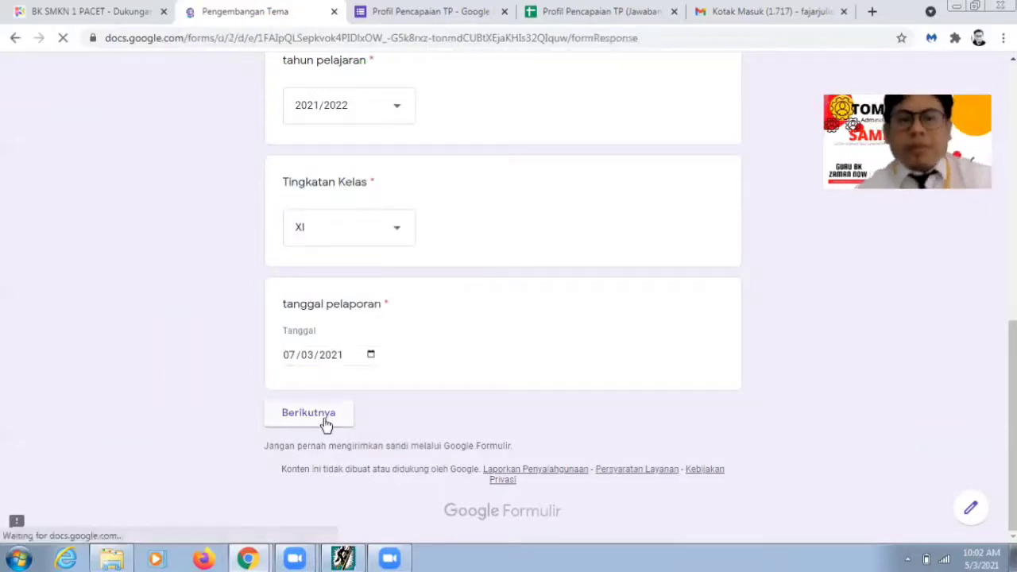
click(329, 283)
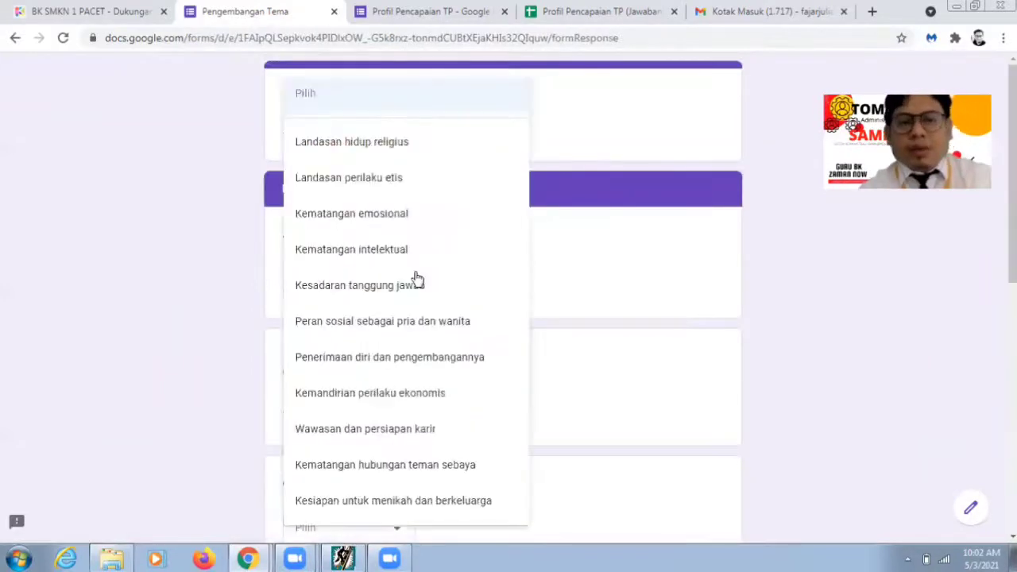
click(645, 317)
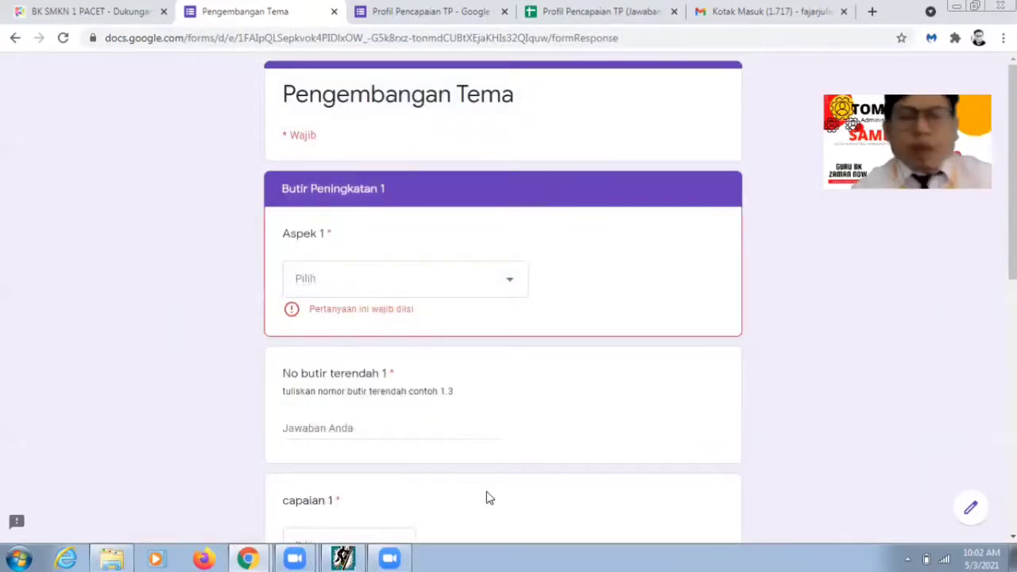
Step: Close View Detil, show the group's 8 Butir Terendah, then return to the form
click(349, 558)
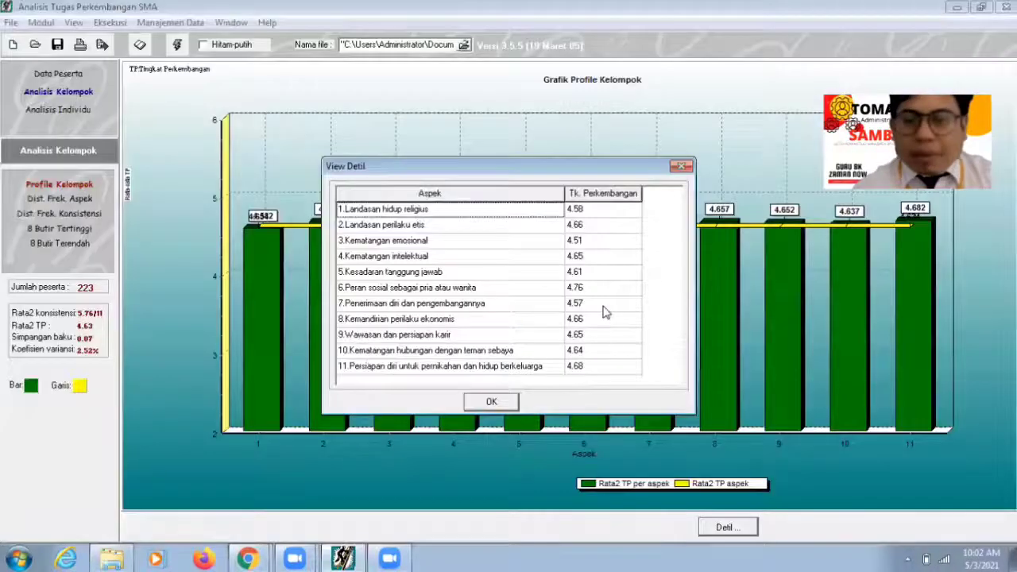
click(491, 402)
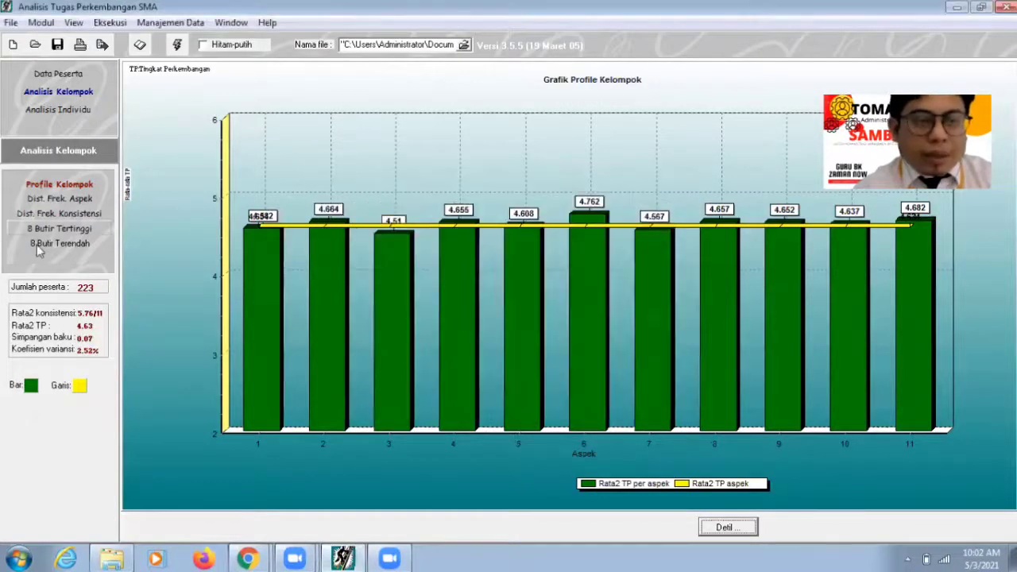
click(60, 243)
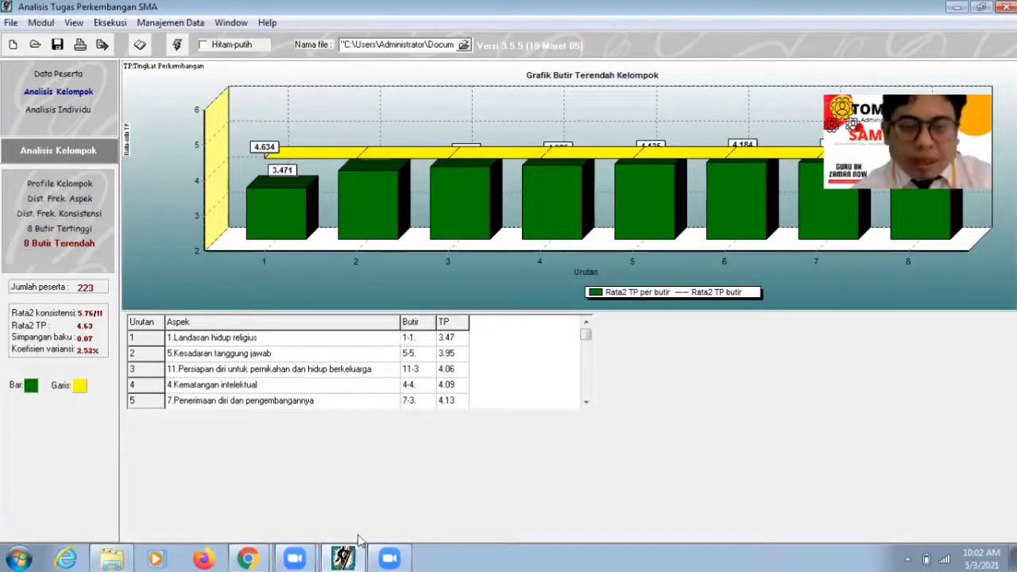
click(395, 559)
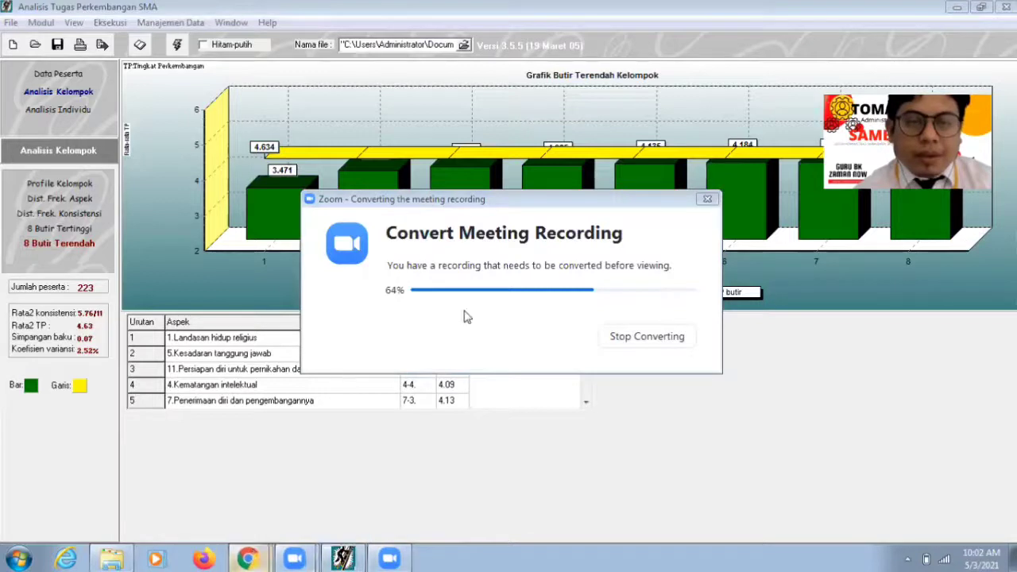
click(246, 559)
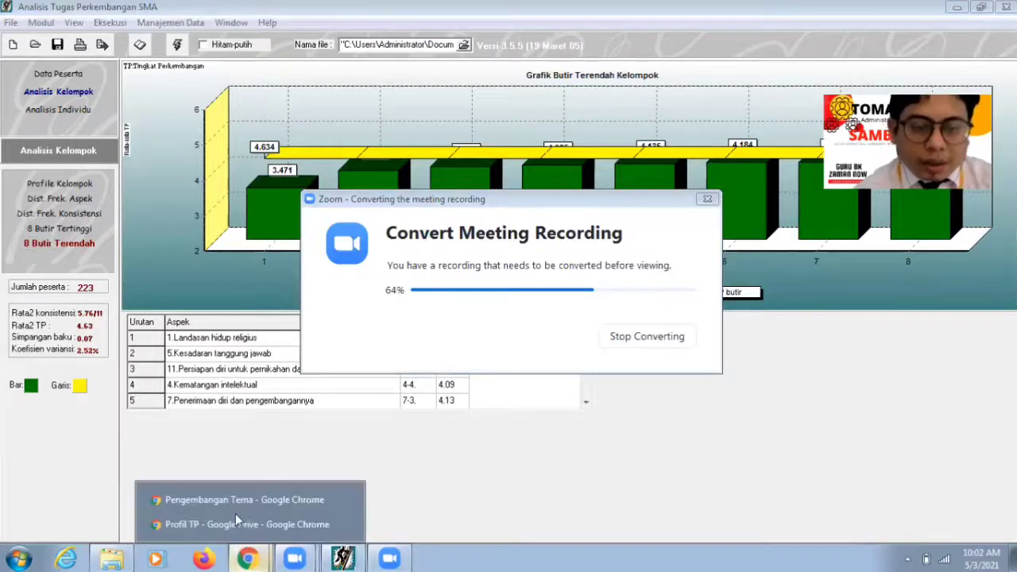
click(235, 505)
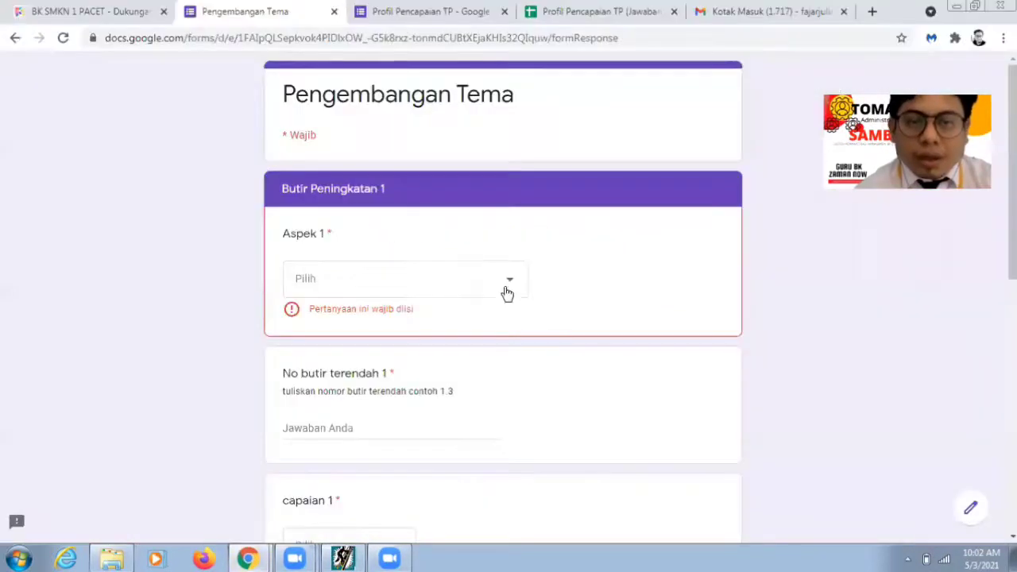
Step: Set Aspek 1 to Landasan hidup religius and the lowest item number to 1.1
click(479, 296)
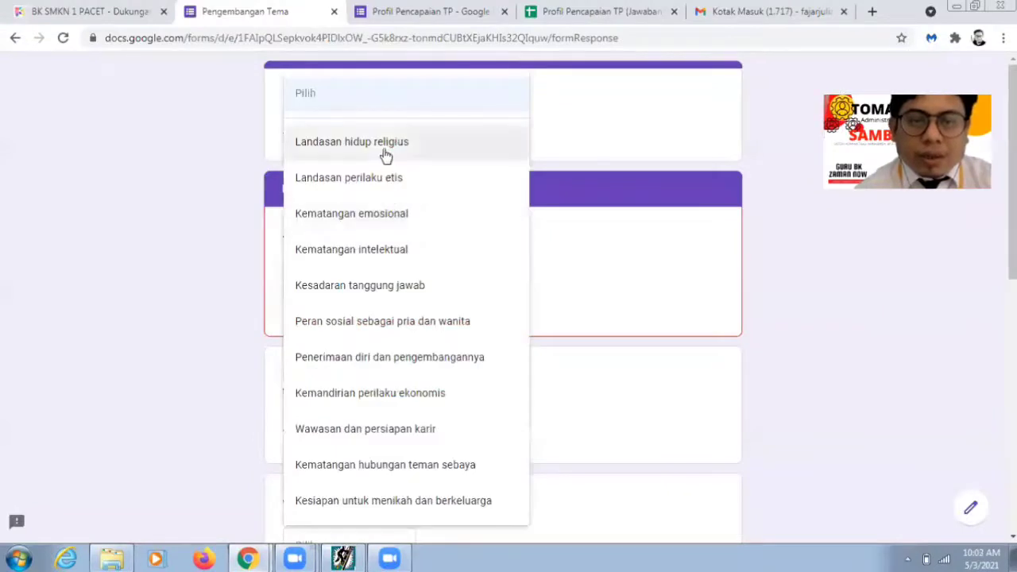
click(352, 141)
click(361, 407)
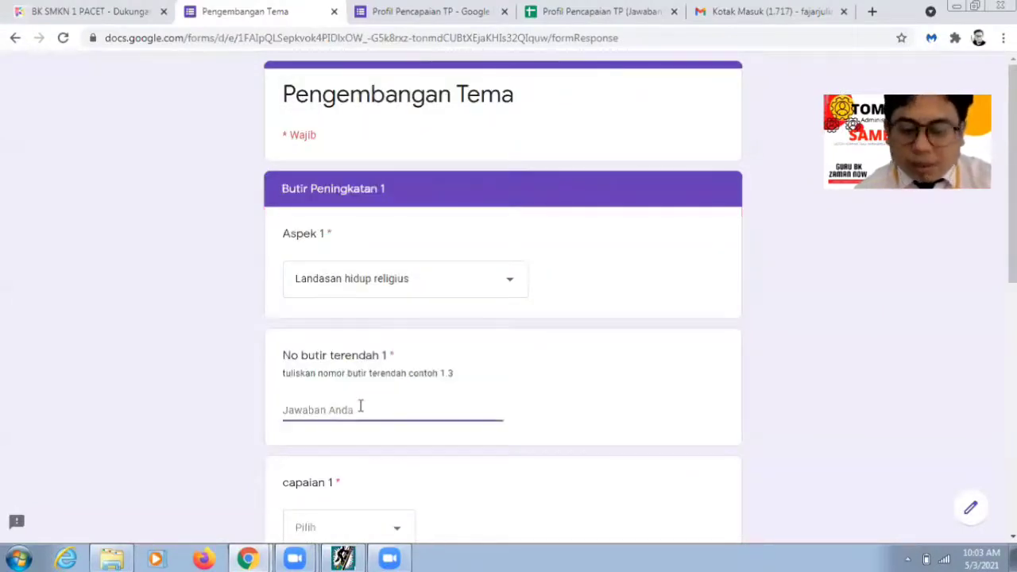
text(1.1)
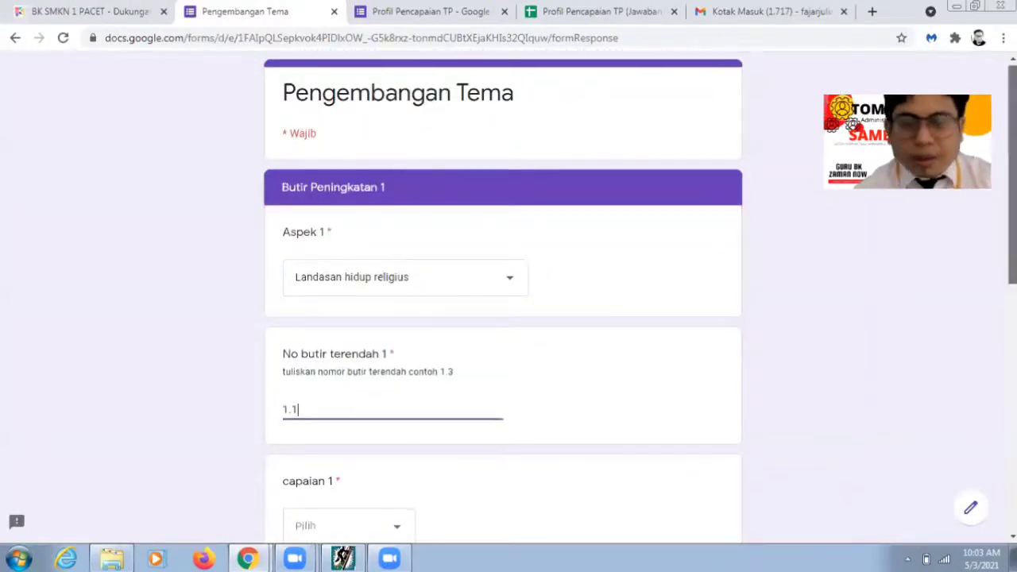
scroll(374, 466, down, 1)
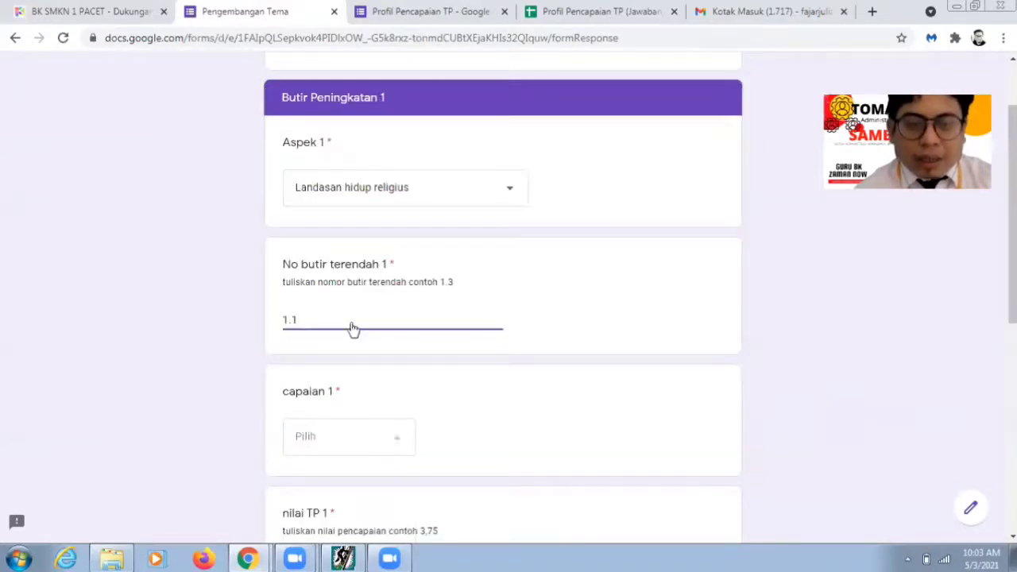
Step: Set capaian 1 to Konformitas after checking the analysis data, then show the lowest-items chart
click(356, 432)
click(352, 430)
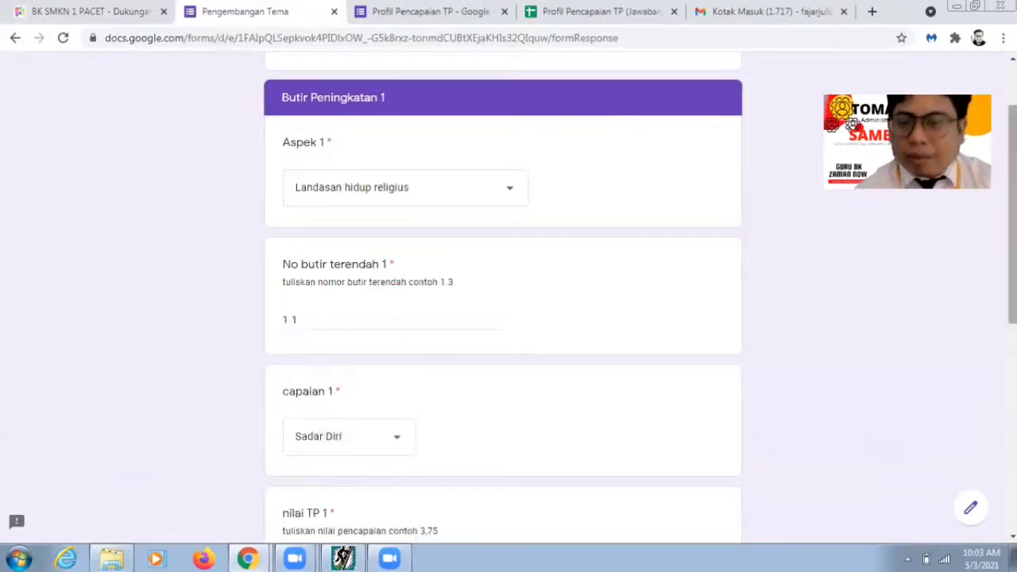
scroll(565, 432, down, 1)
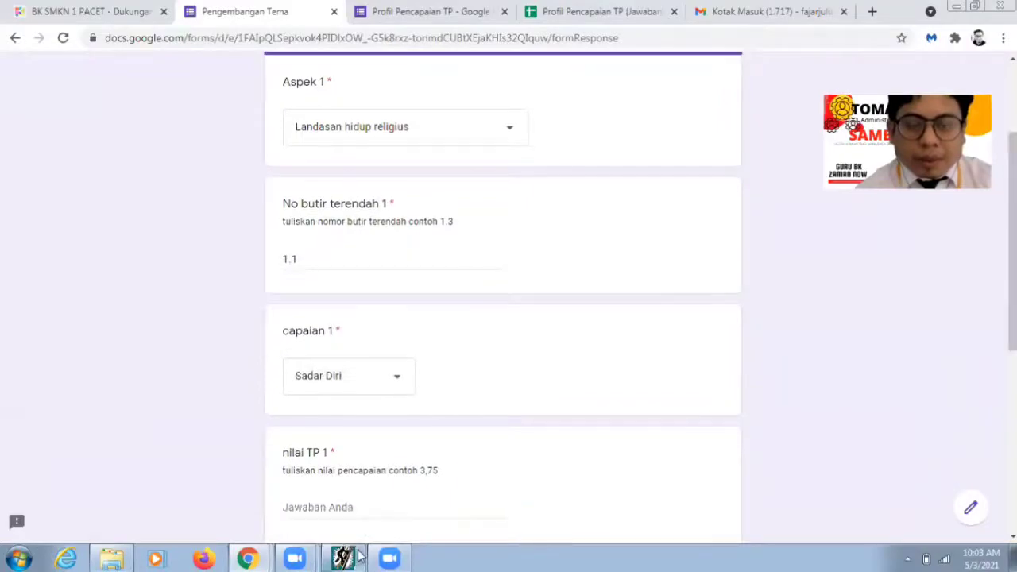
click(343, 559)
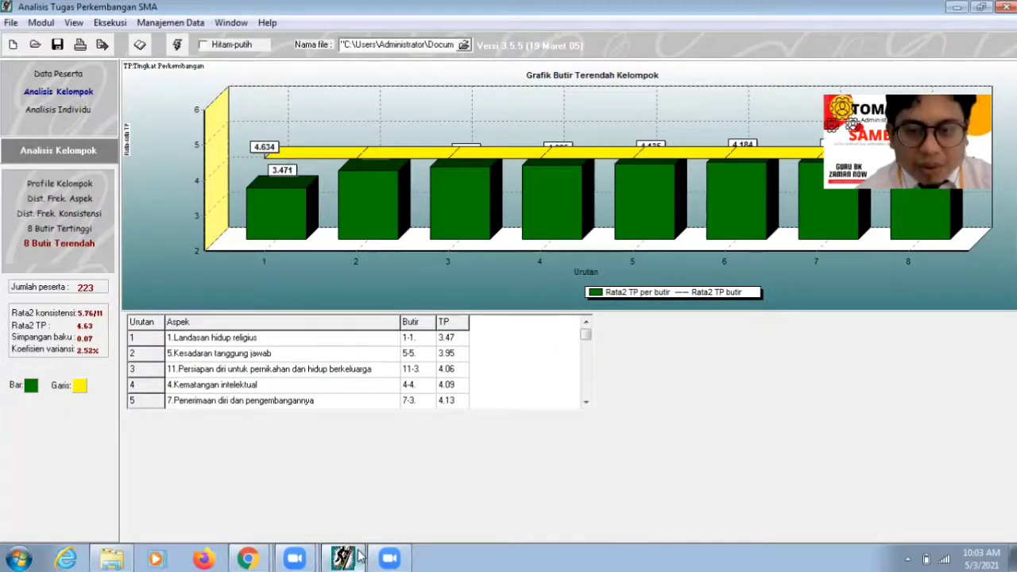
click(357, 559)
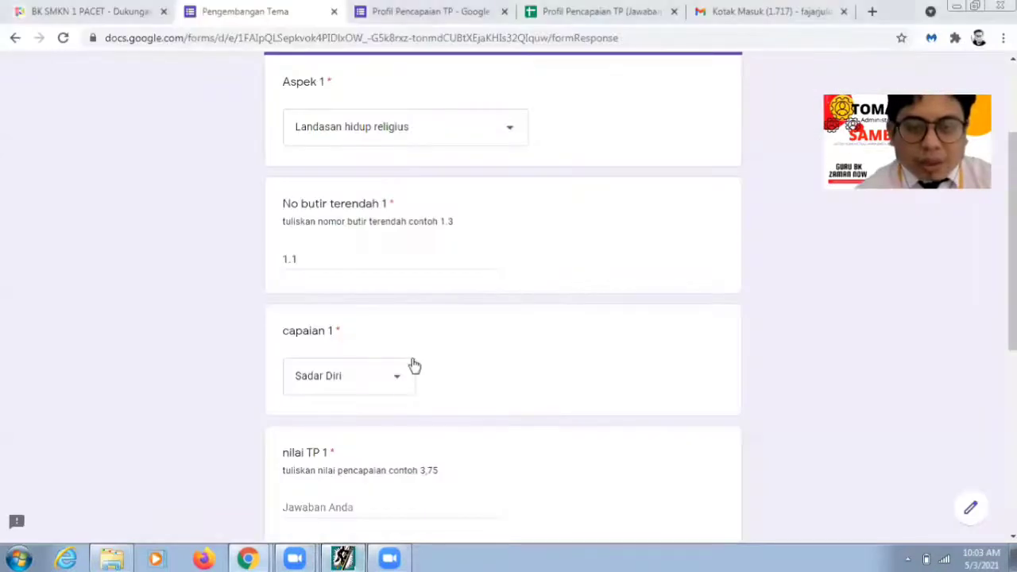
click(402, 384)
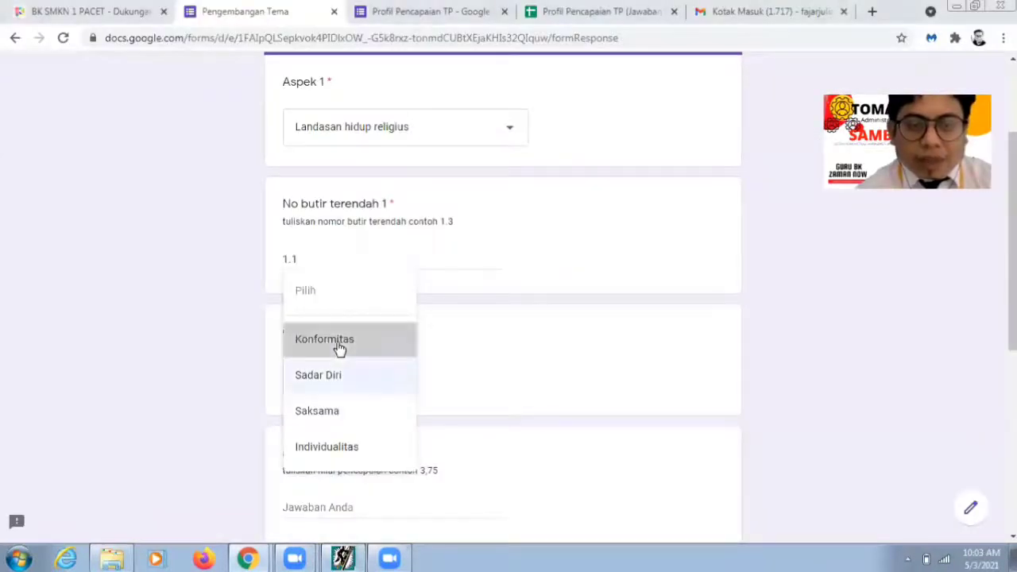
key(Return)
scroll(503, 318, down, 1)
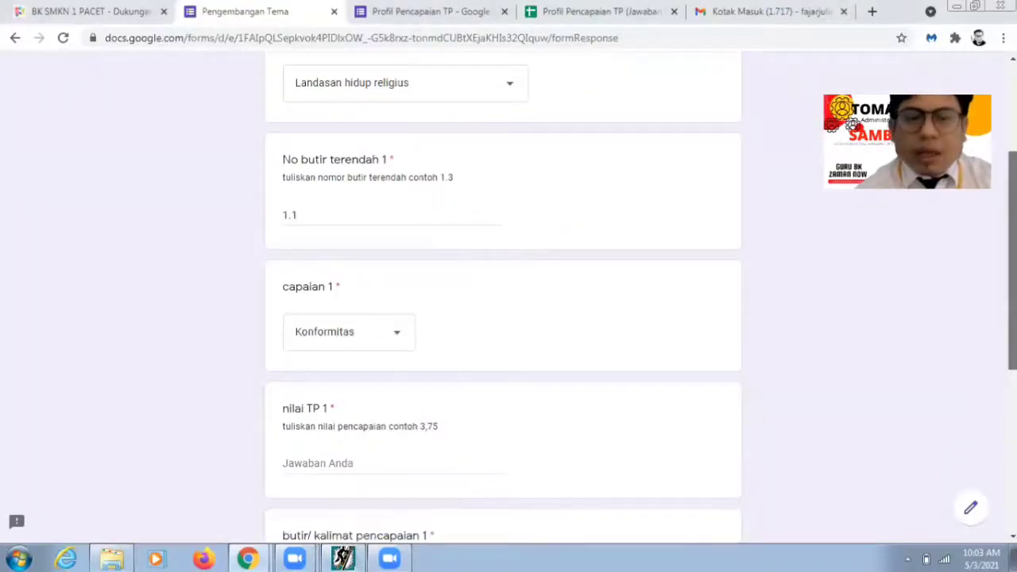
scroll(503, 318, down, 1)
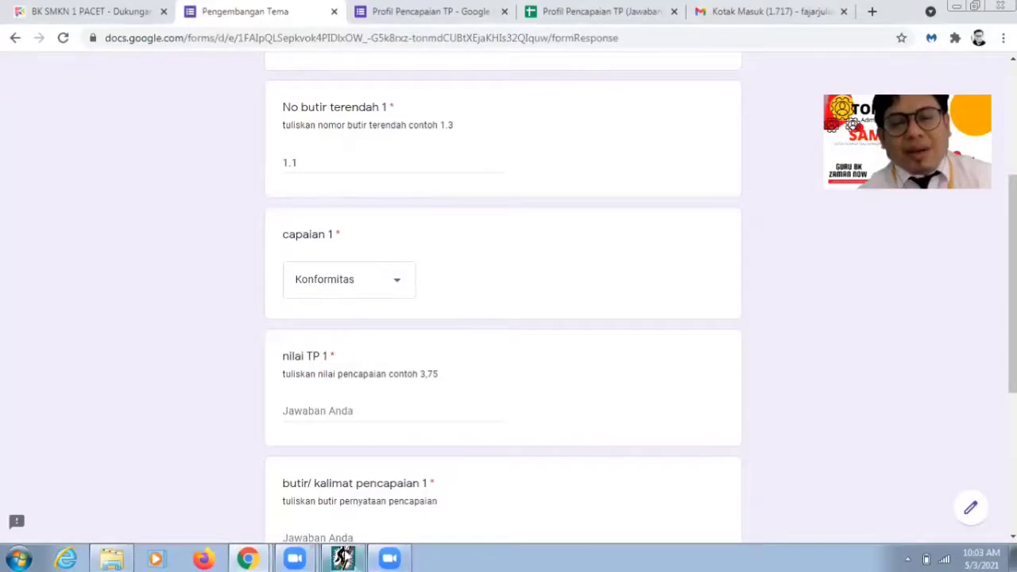
click(344, 559)
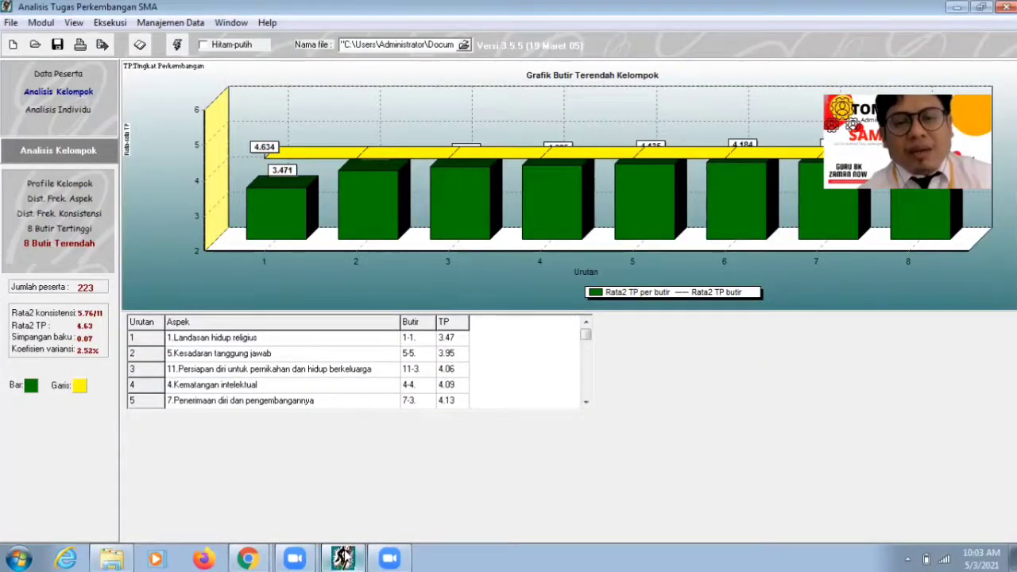
Step: Enter 3,47 as nilai TP 1 and move to the butir pencapaian 1 field
key(alt+Tab)
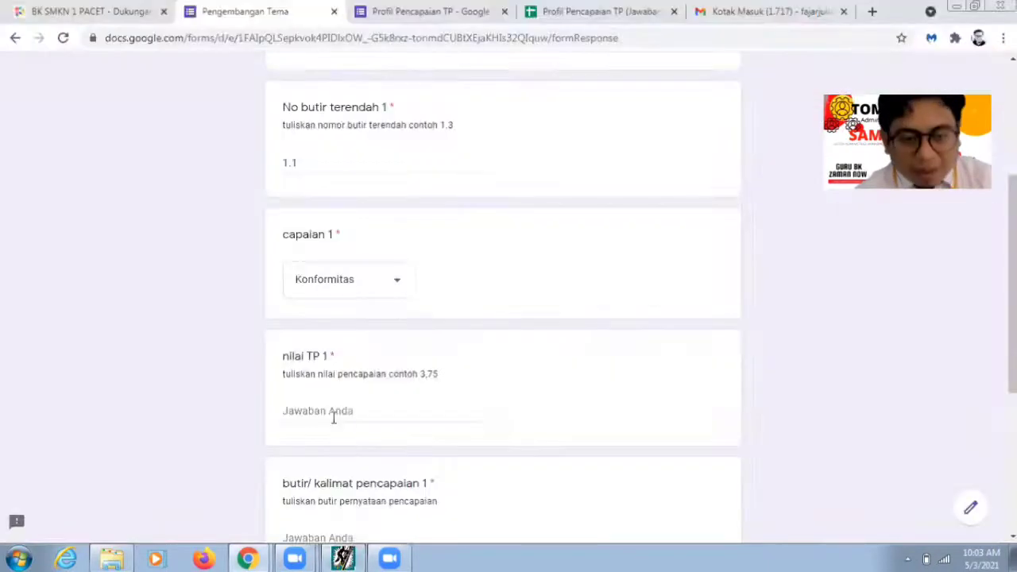
click(334, 417)
text(3,)
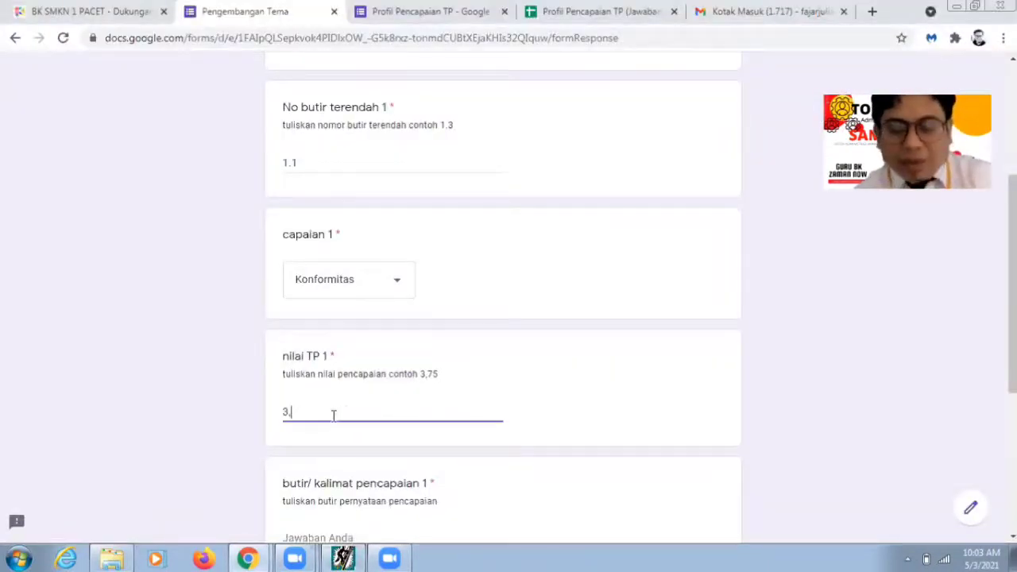
text(47)
scroll(334, 415, down, 2)
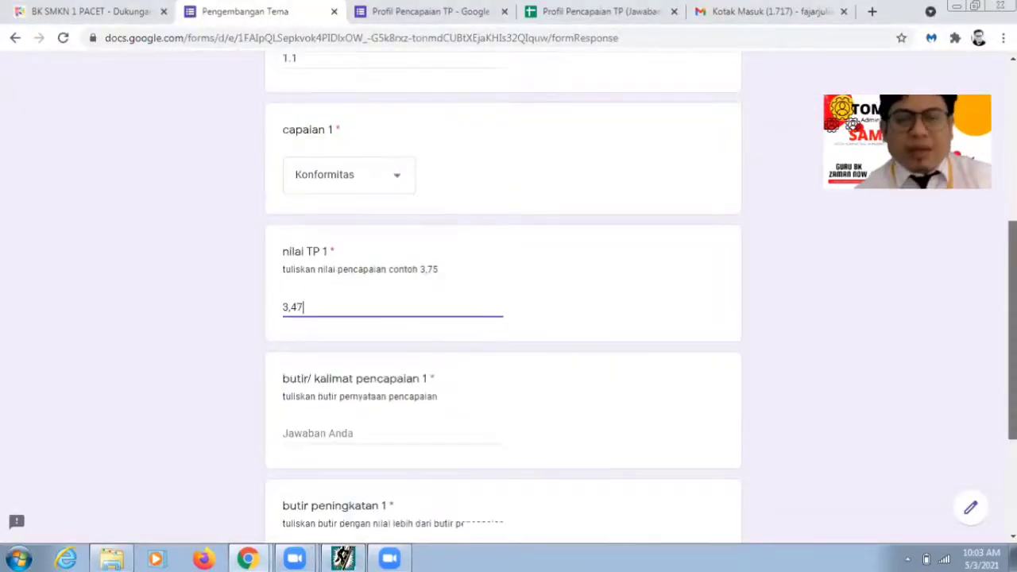
scroll(339, 354, down, 2)
click(336, 291)
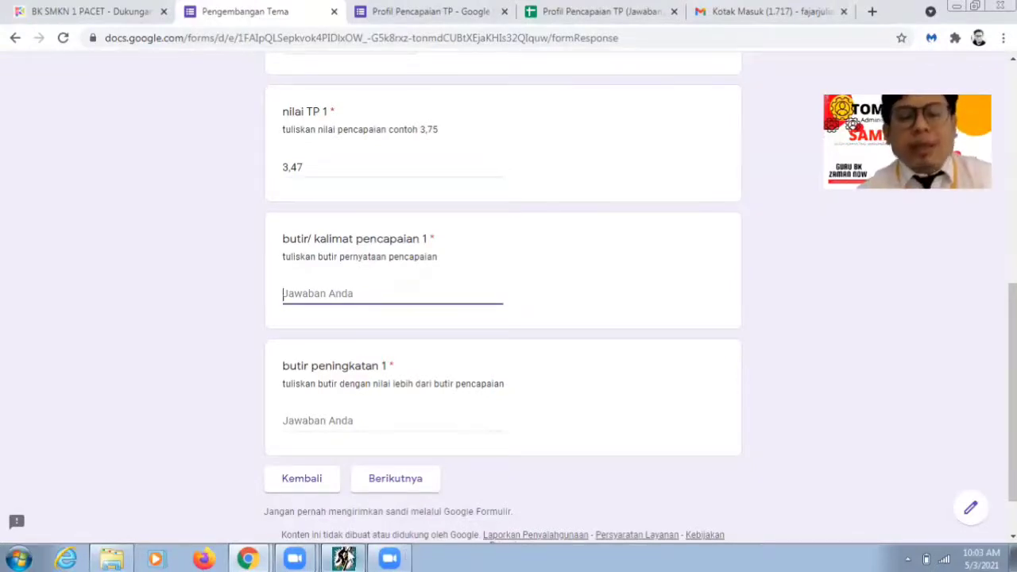
Step: In the analysis program, look through the data management menu and dismiss the save dialog
click(344, 559)
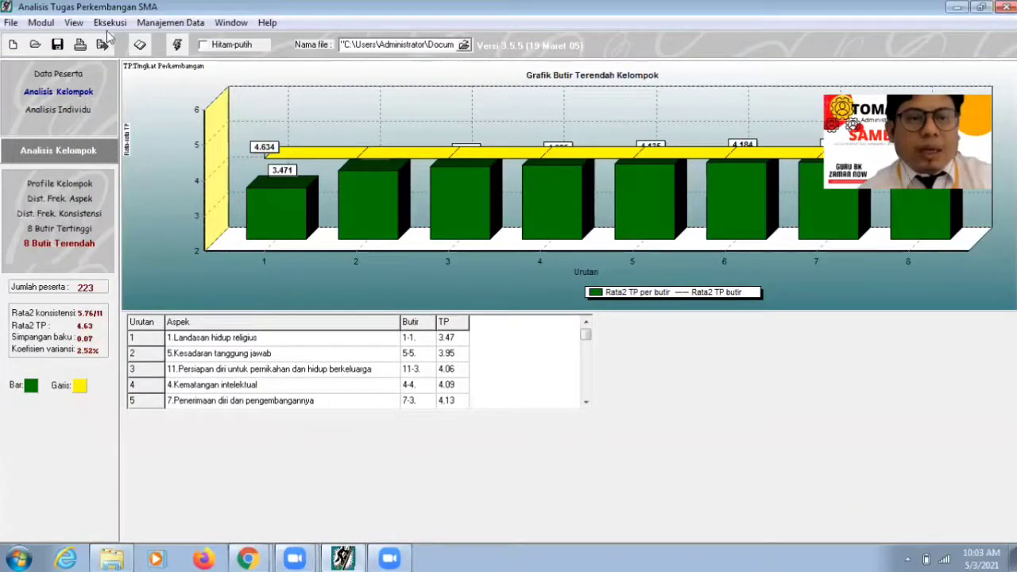
click(167, 22)
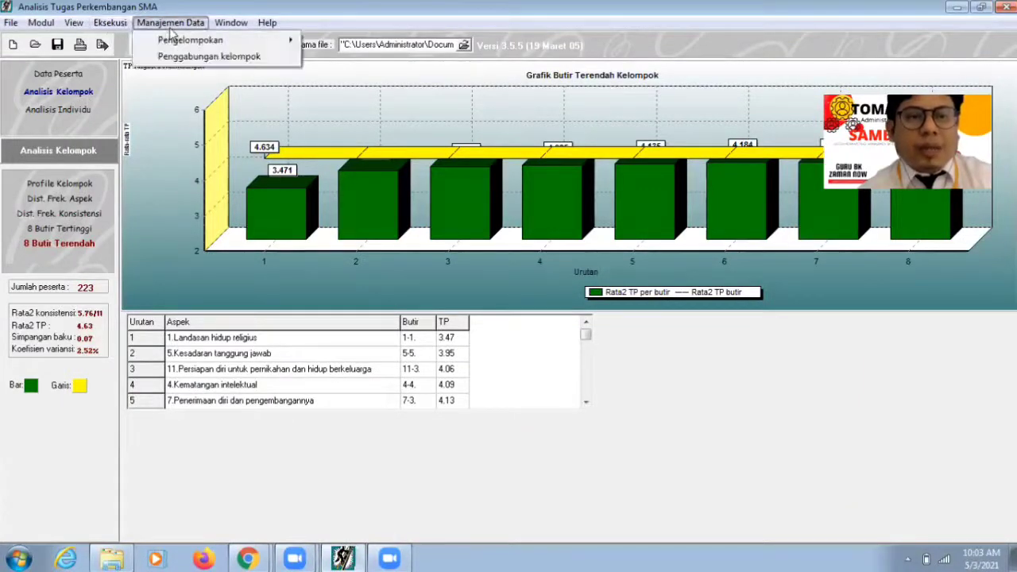
click(209, 56)
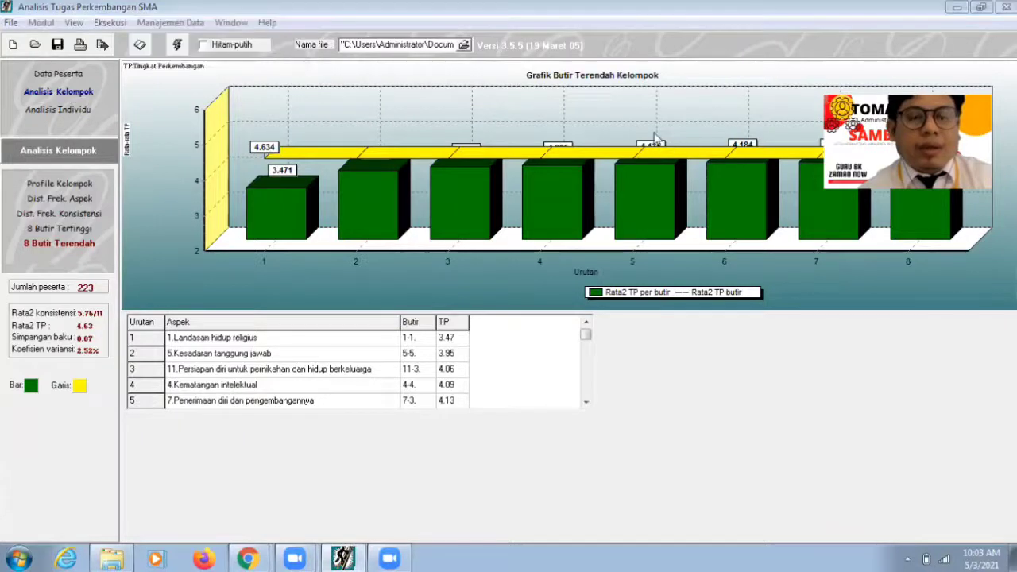
key(Escape)
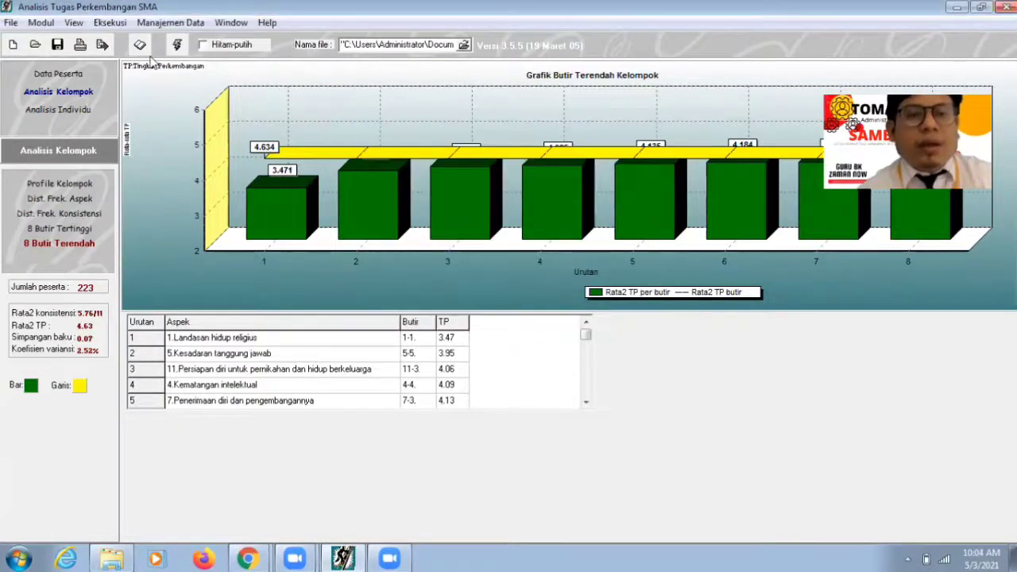
Step: Open Browse Ranah Soal and expand item 1-1 under Landasan hidup religius to read its statements
click(140, 46)
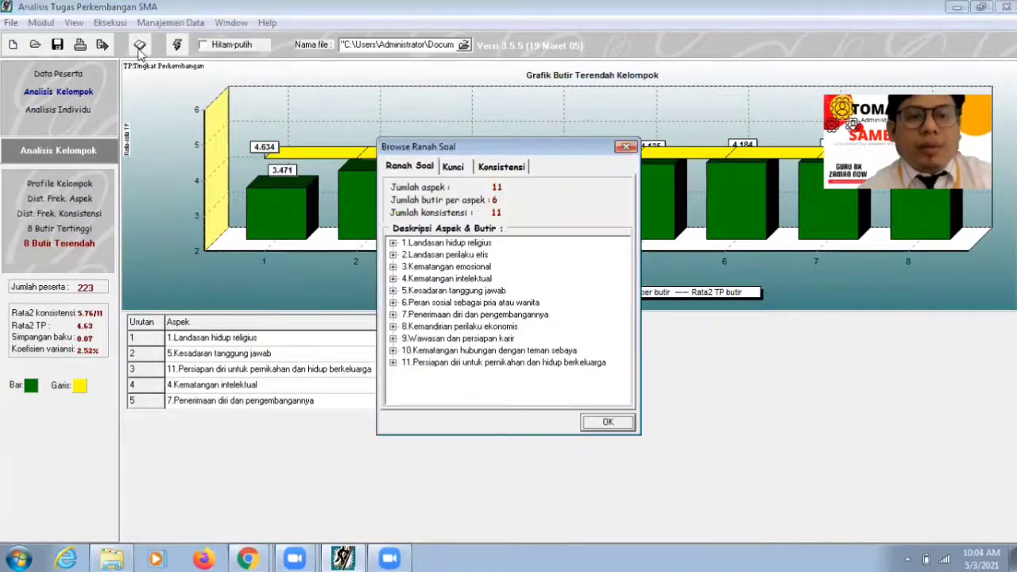
double_click(451, 245)
double_click(424, 278)
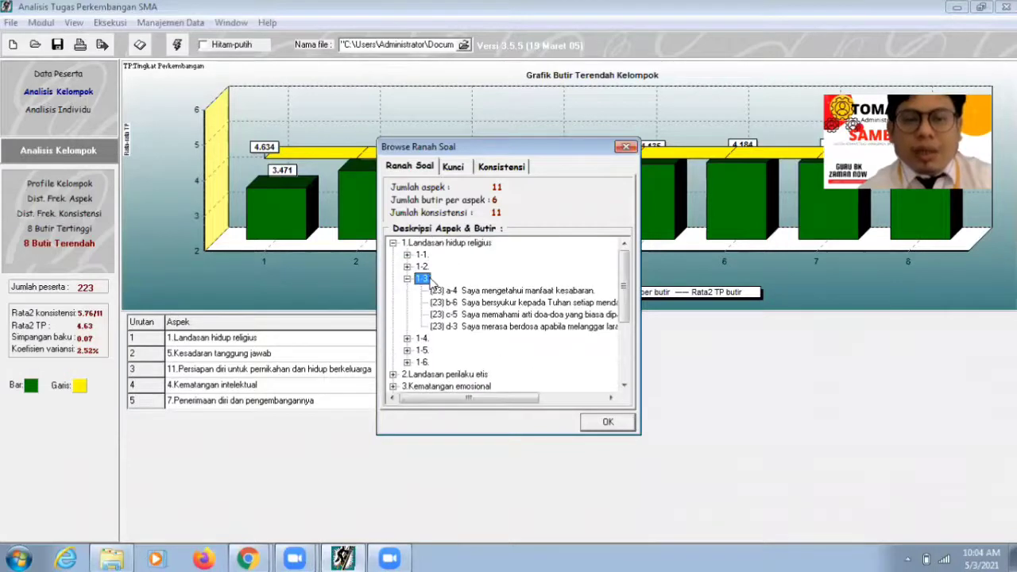
double_click(424, 255)
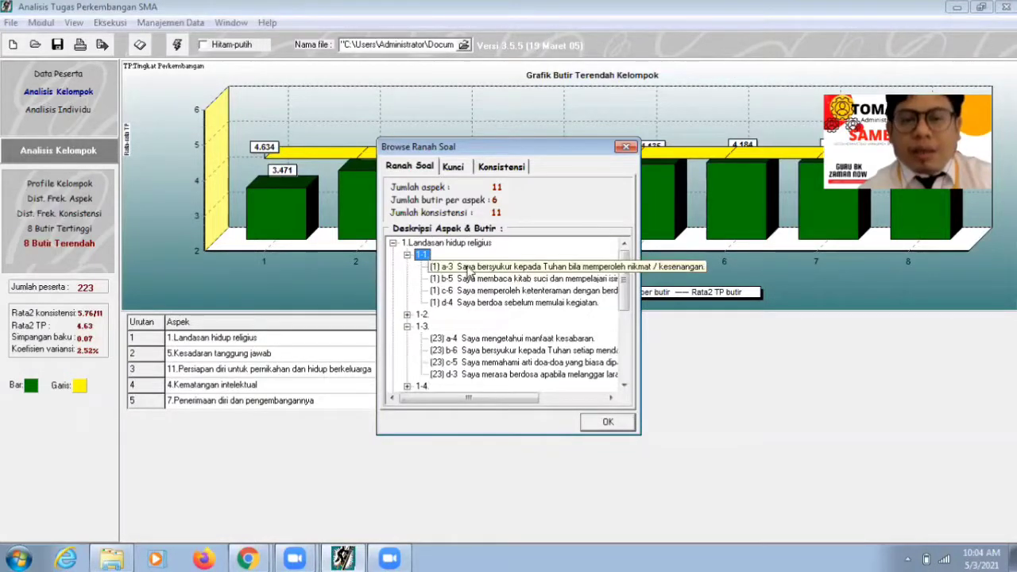
click(468, 269)
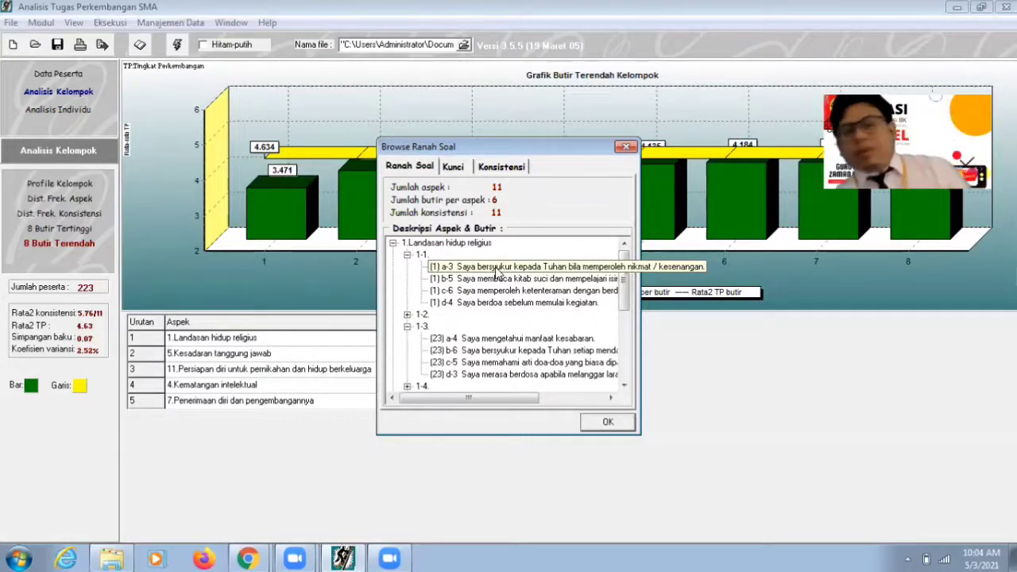
click(248, 559)
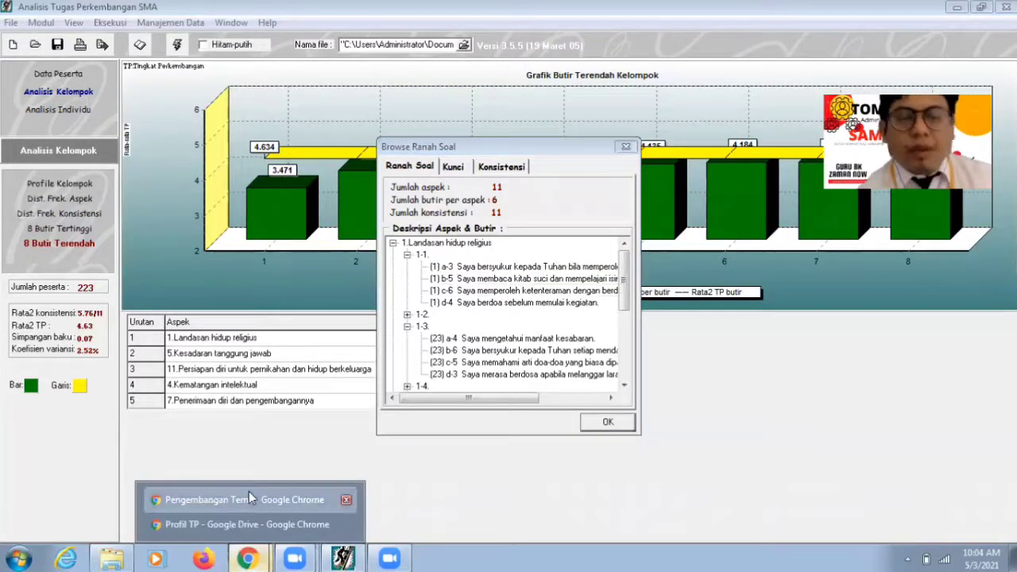
Step: Enter 'Bersyukur kepada Tuhan apabila memeroleh nikmat' as the butir/kalimat pencapaian 1 answer
click(250, 498)
text(B)
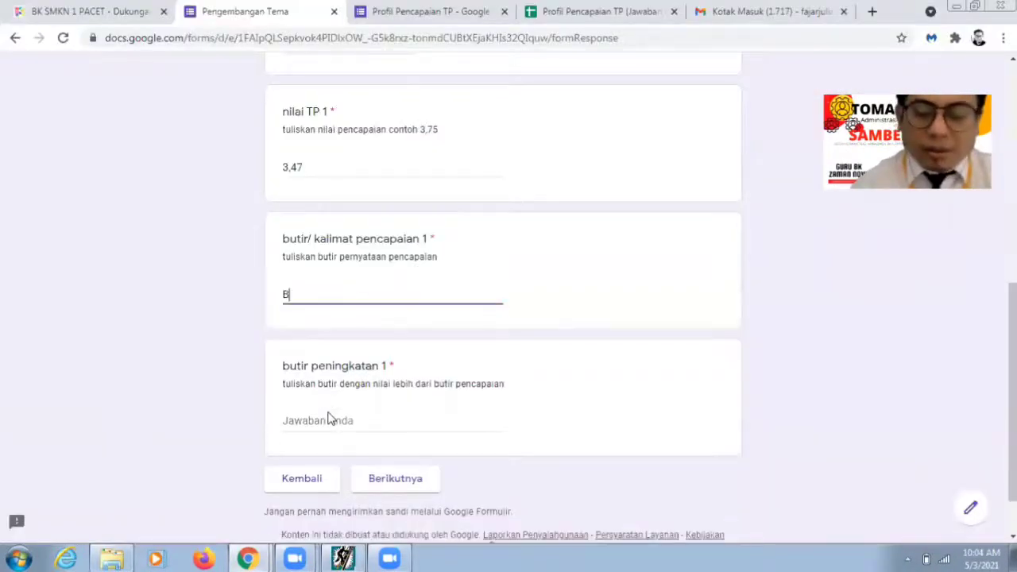
text(ersyukur )
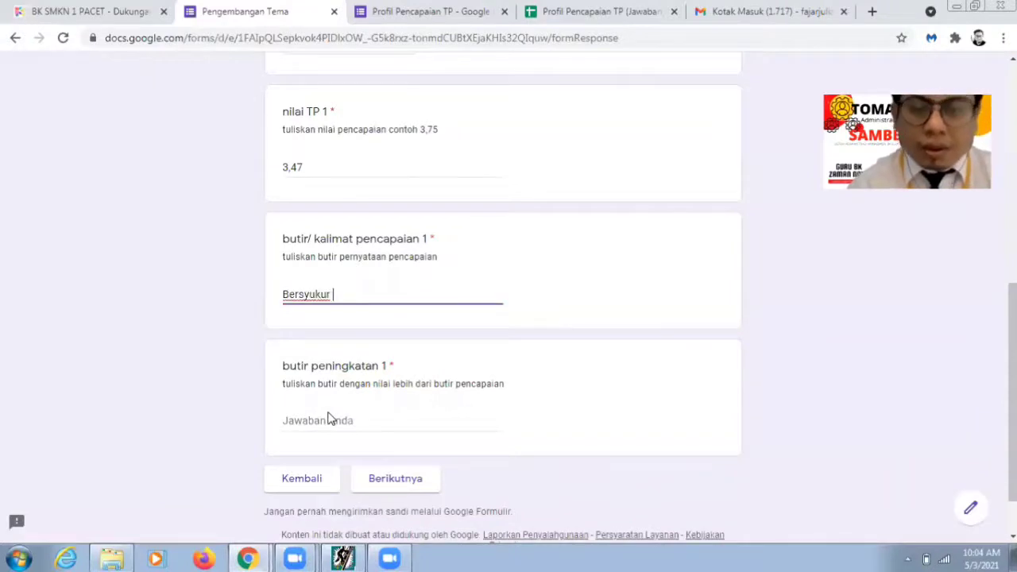
text(kepada)
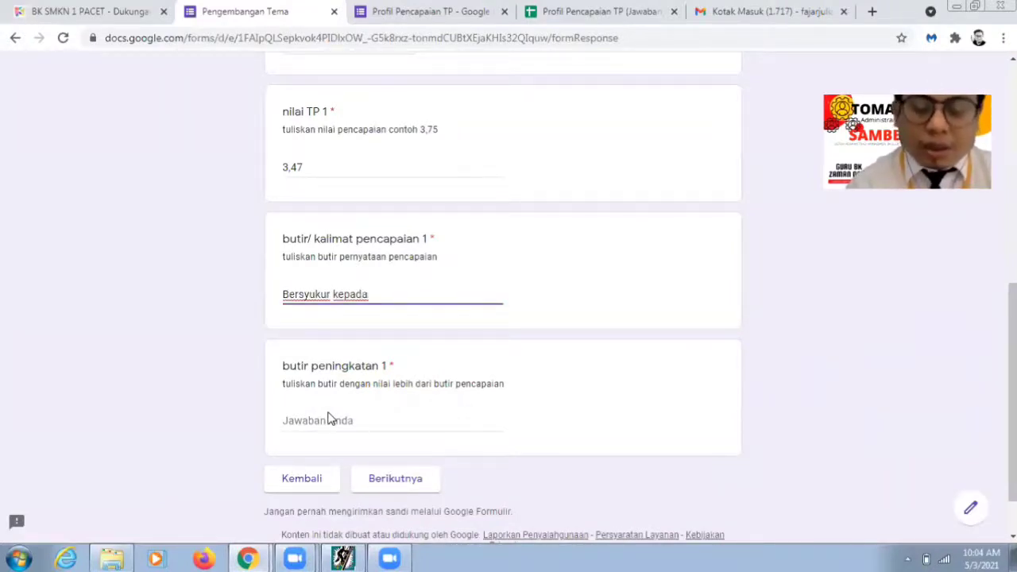
text( Tuhan ap)
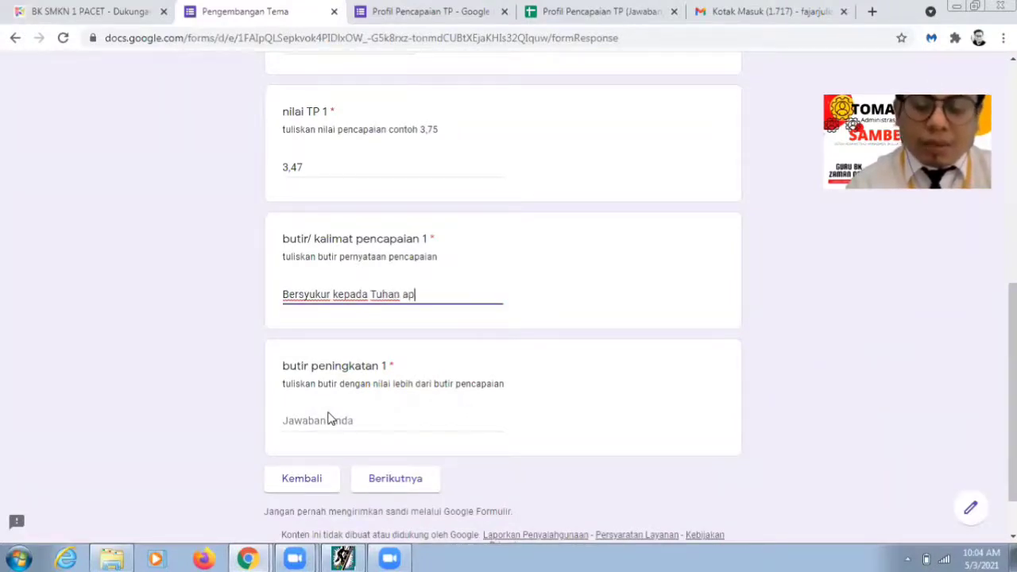
text(abila mem)
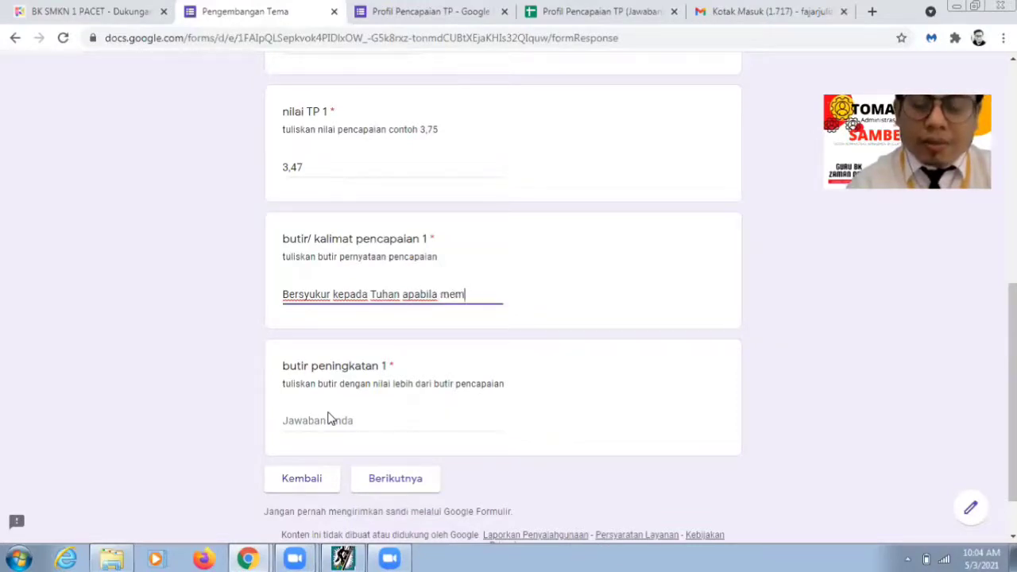
text(eroleh ni)
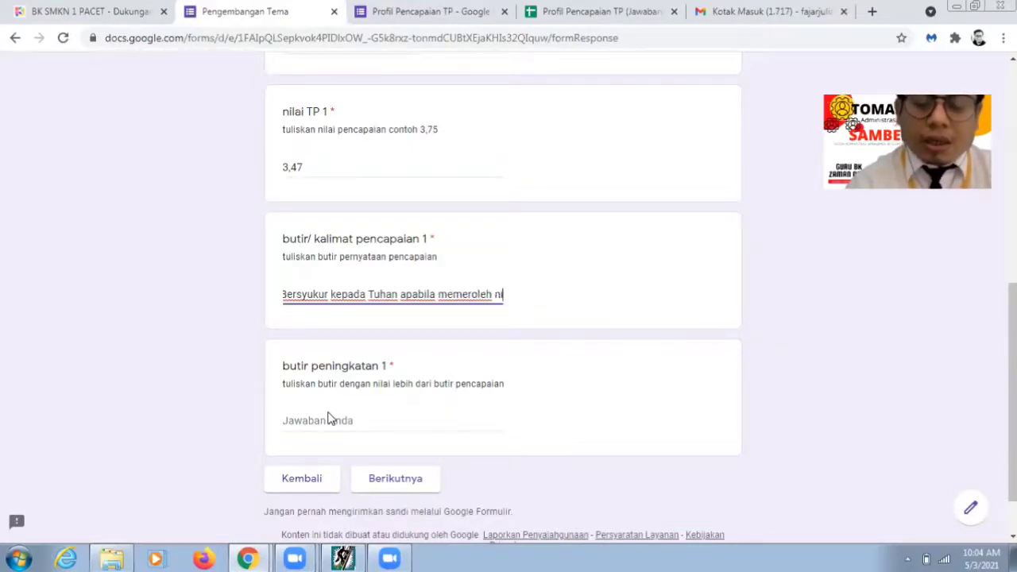
text(kmat)
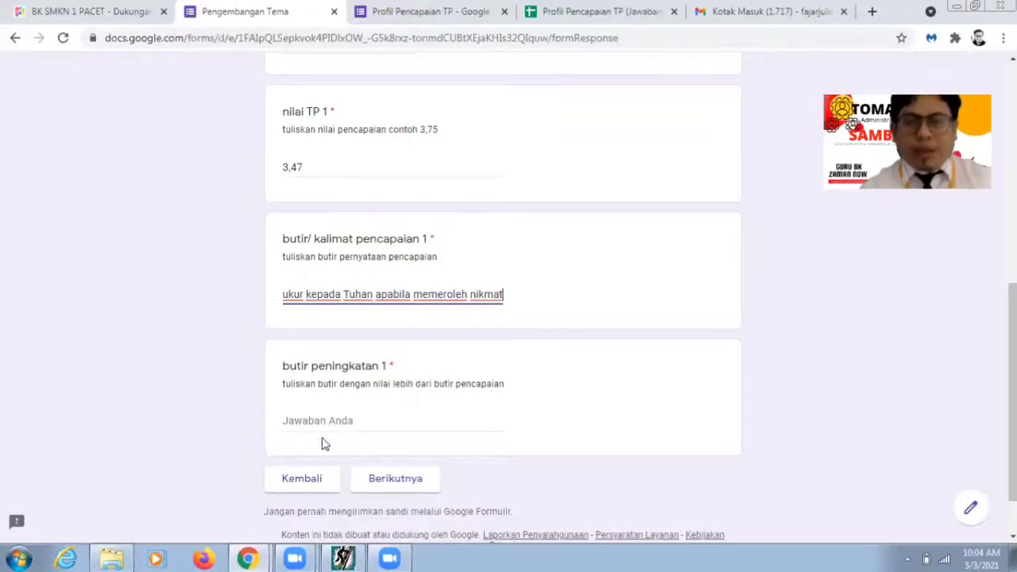
click(325, 430)
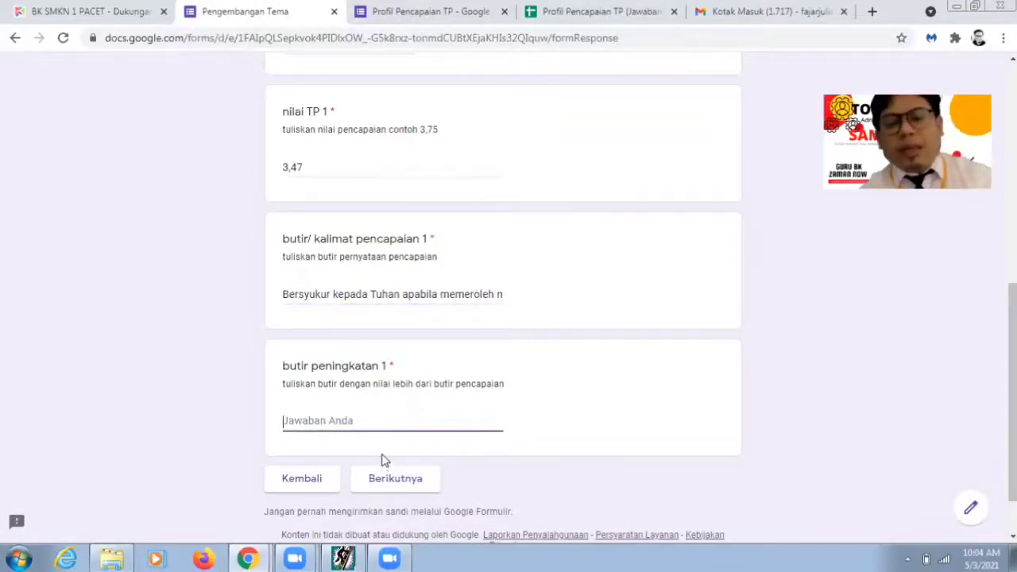
Step: In the analysis program's item descriptions, find the statement 'Saya berdoa sebelum memulai kegiatan'
click(383, 558)
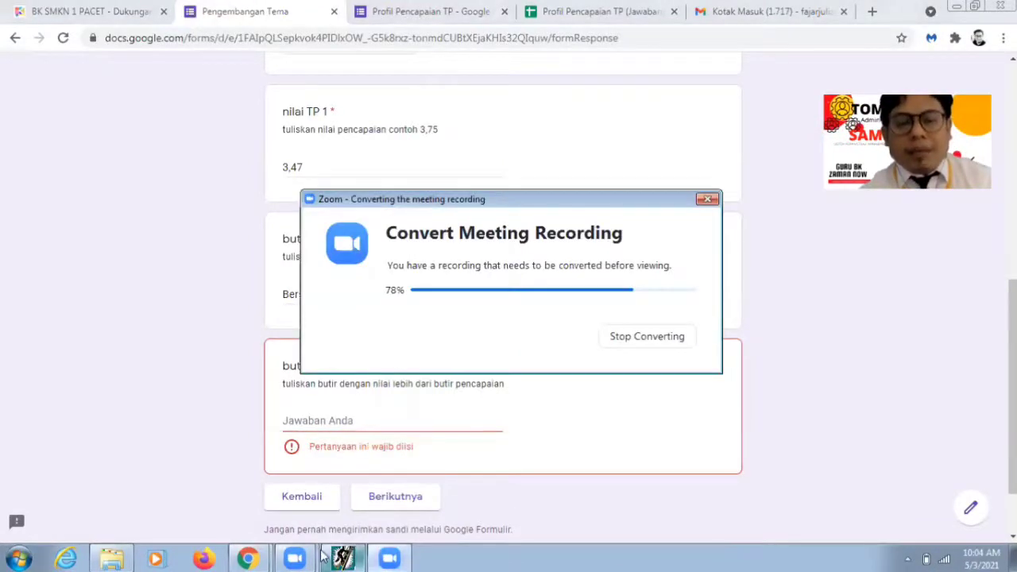
click(253, 558)
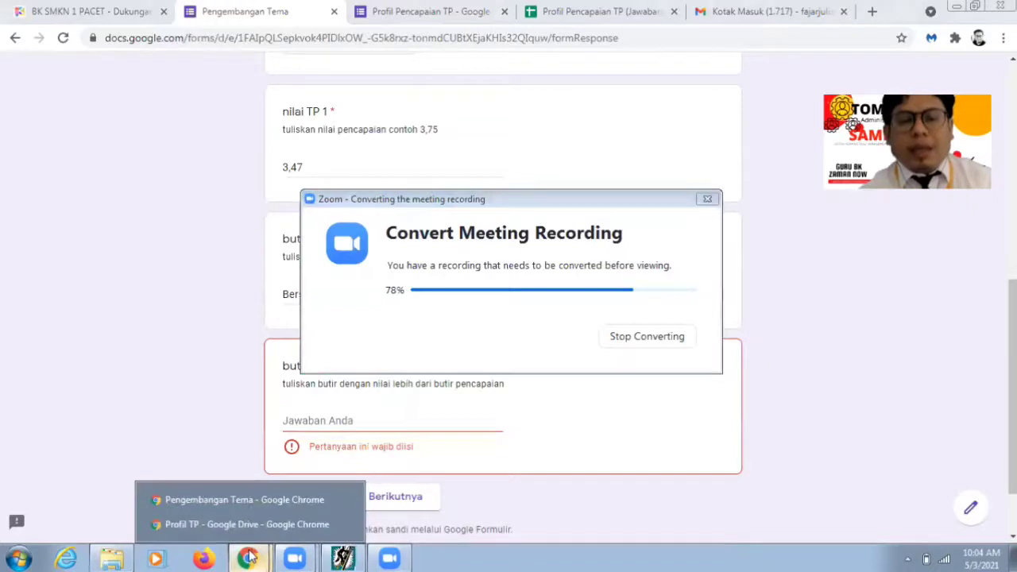
click(241, 499)
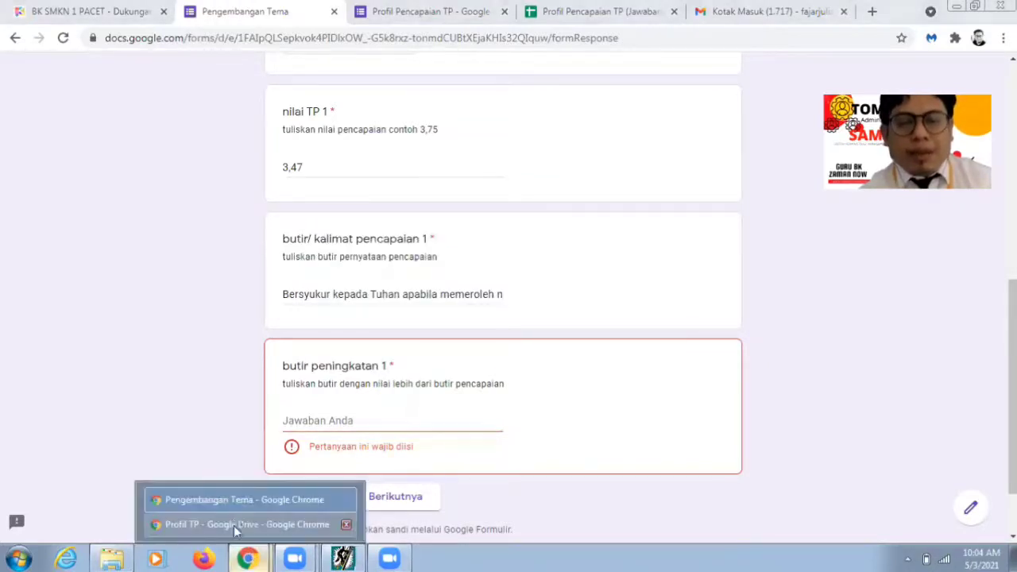
click(237, 525)
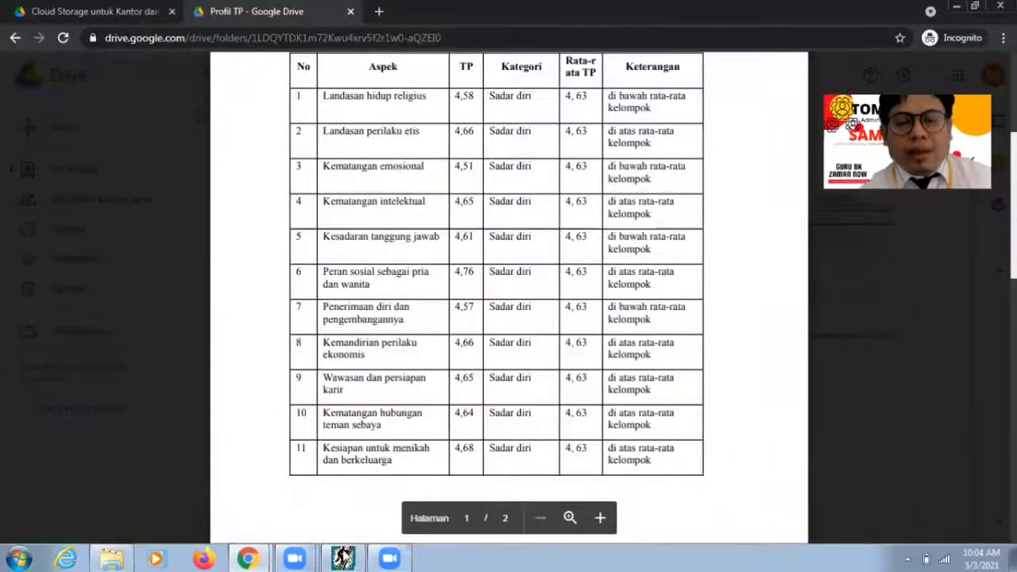
click(344, 558)
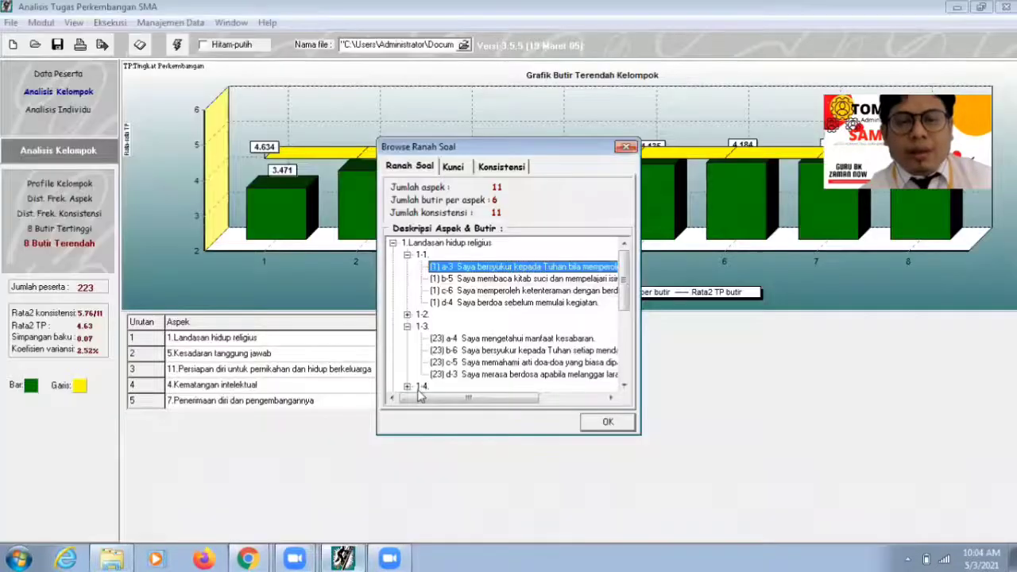
click(482, 302)
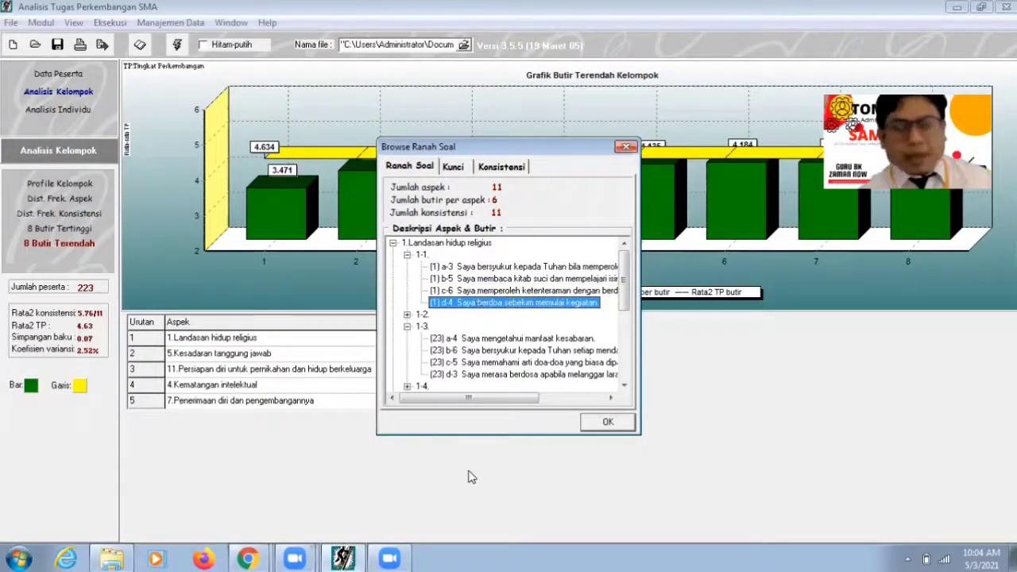
Step: Return to the Pengembangan Tema form's butir peningkatan 1 field
click(252, 559)
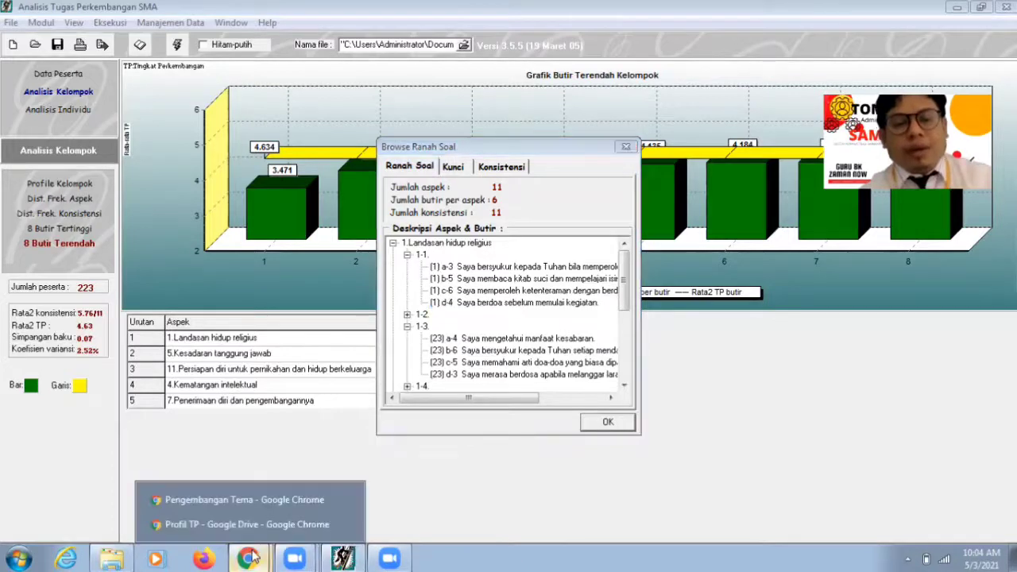
click(240, 499)
click(331, 424)
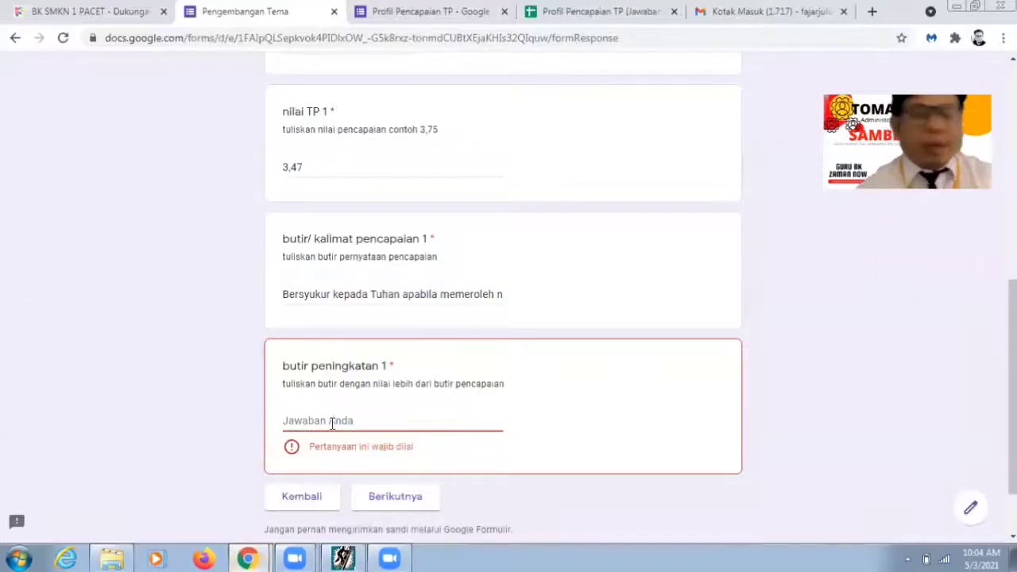
Step: Enter 'Berdoa sebelum memulai kegiatan' as butir peningkatan 1 and advance to the next section
text(B)
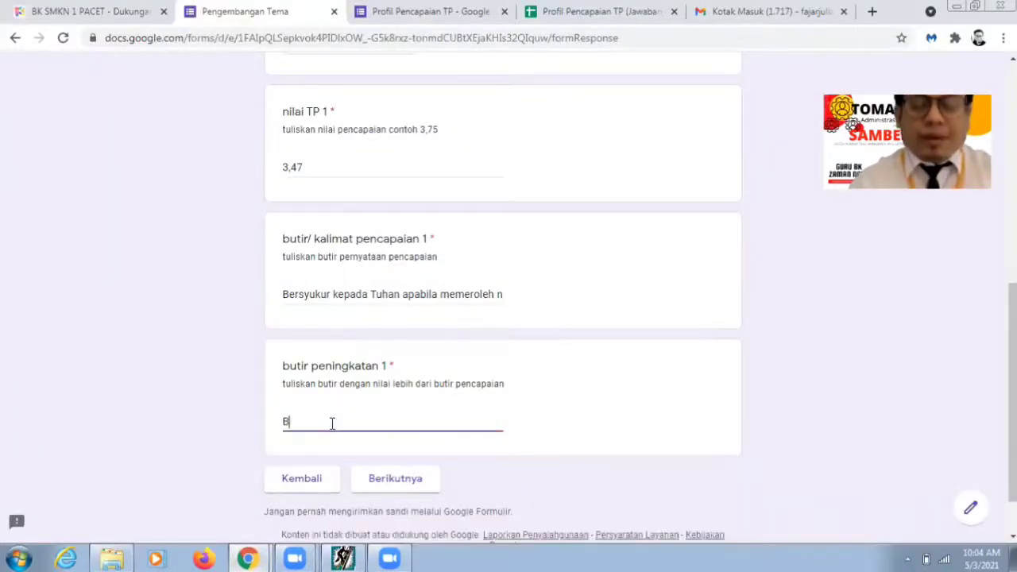
text(erdoa se)
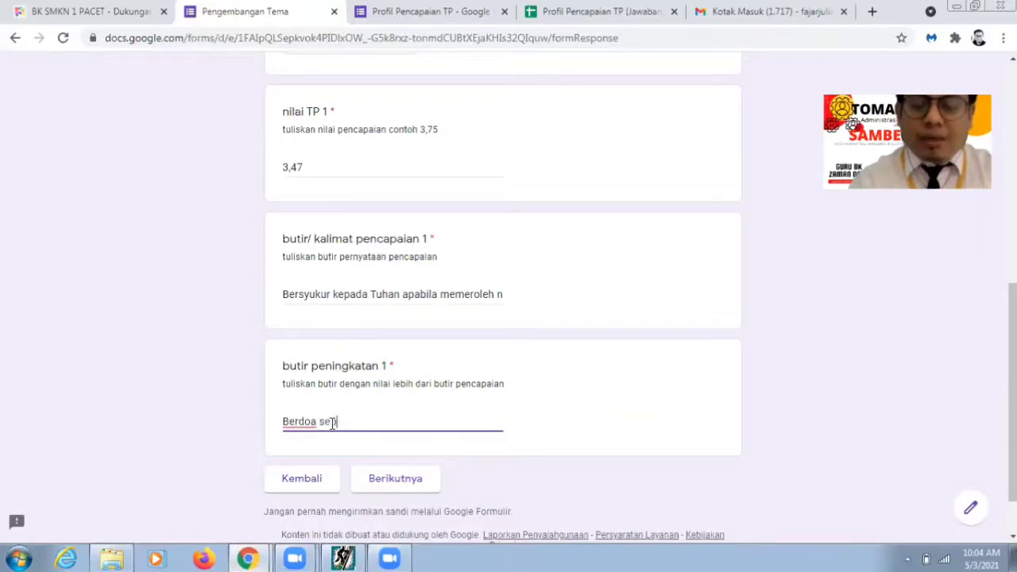
text(belum mem)
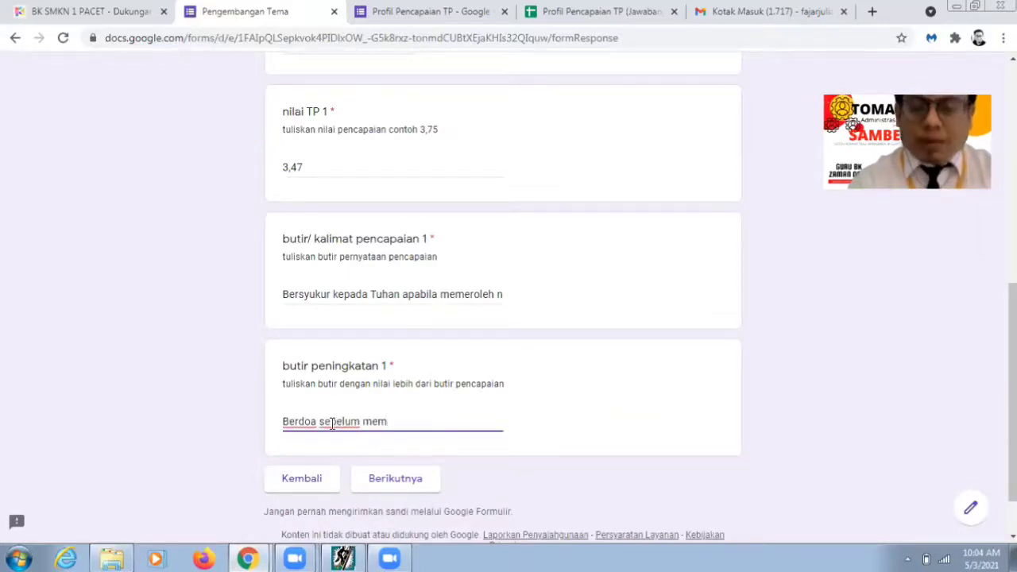
text(ulai kegiata)
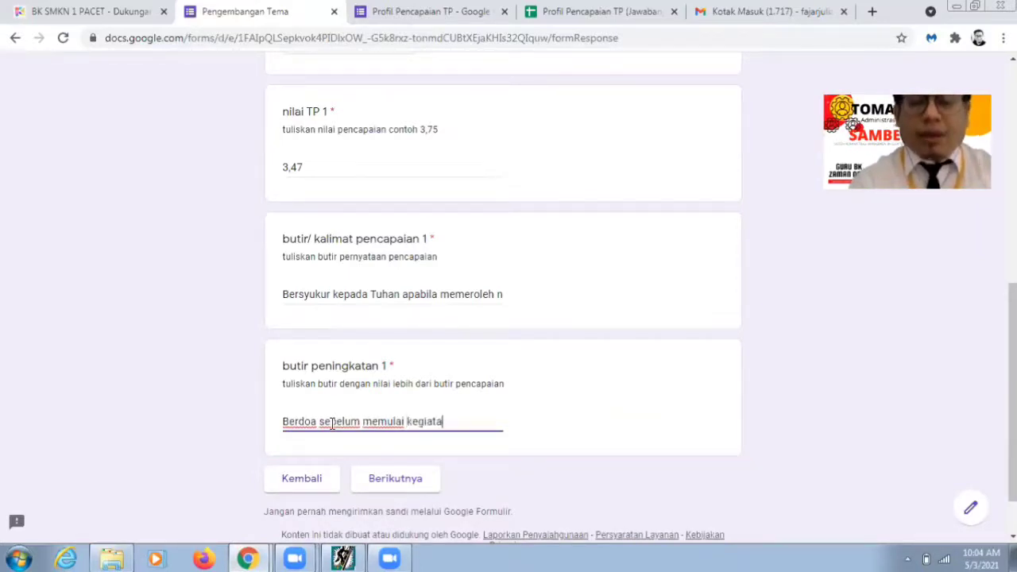
text(n)
click(387, 483)
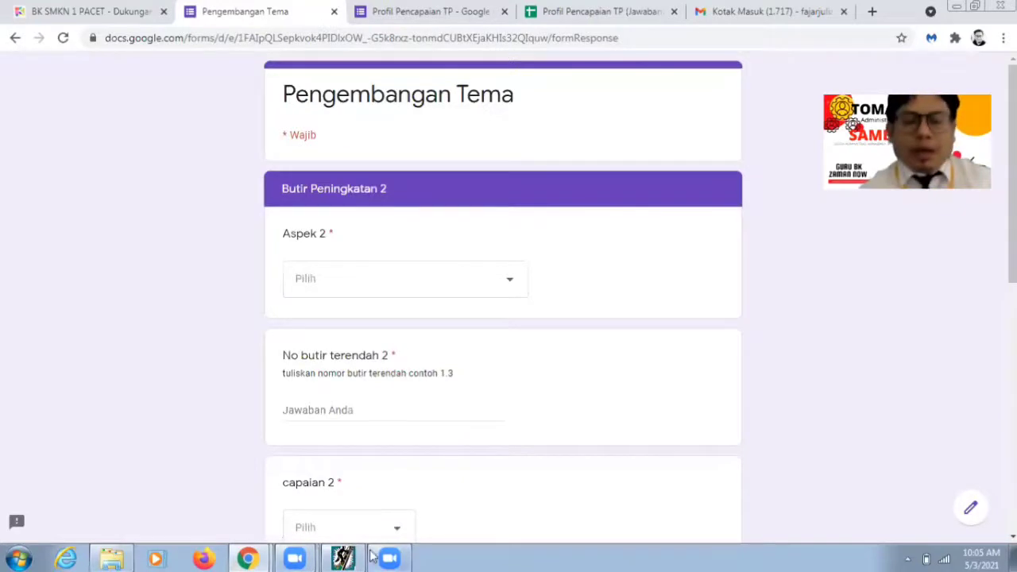
Step: Close Browse Ranah Soal to reveal the second lowest item, 5-5 with TP 3.95, then return to the form
click(343, 559)
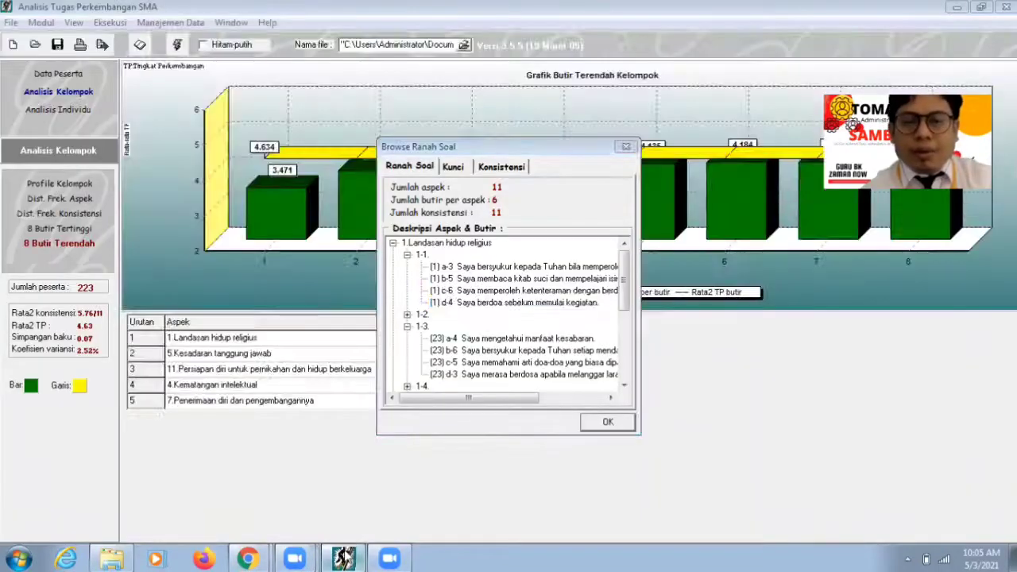
click(626, 148)
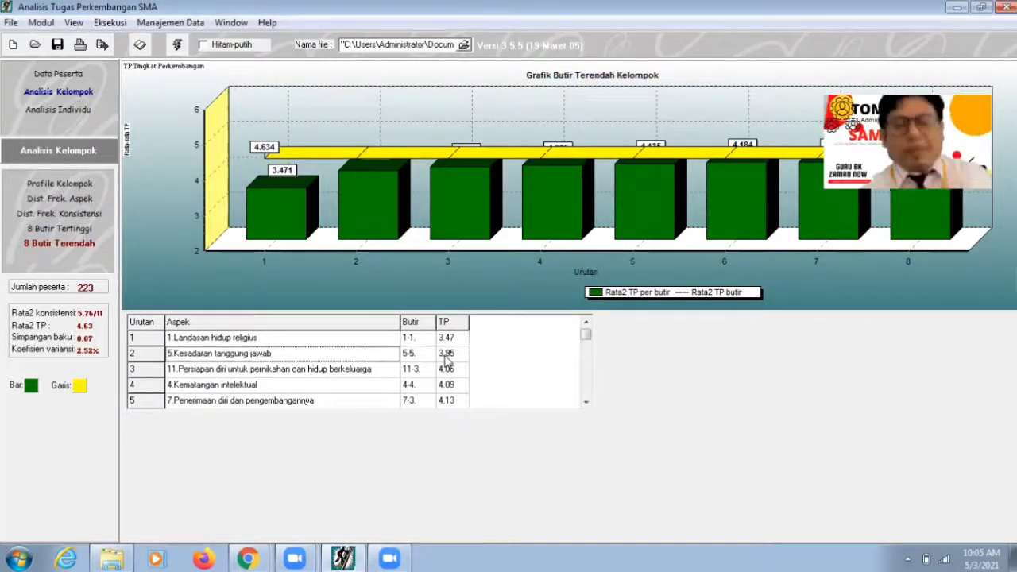
click(400, 558)
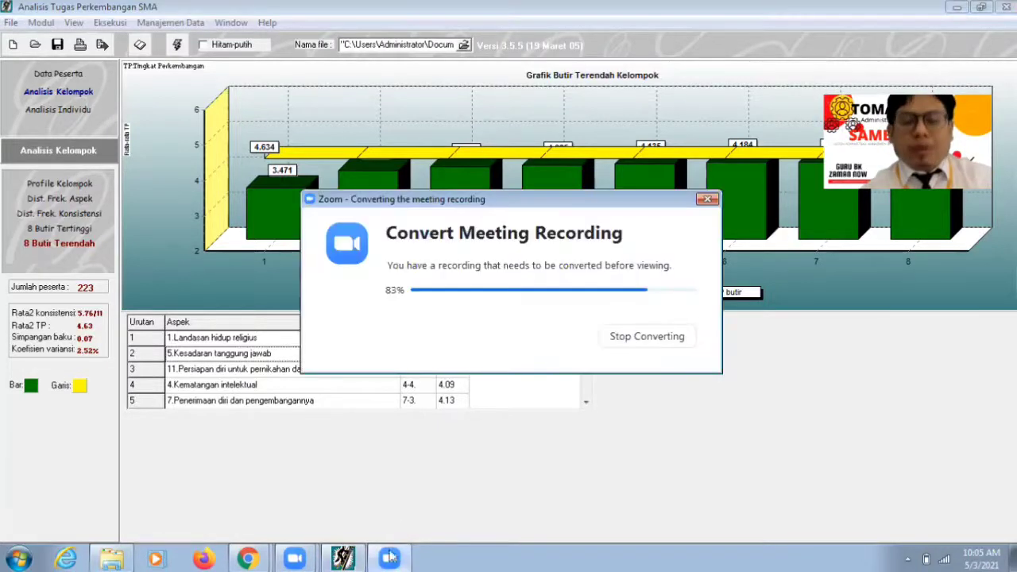
click(345, 557)
click(253, 558)
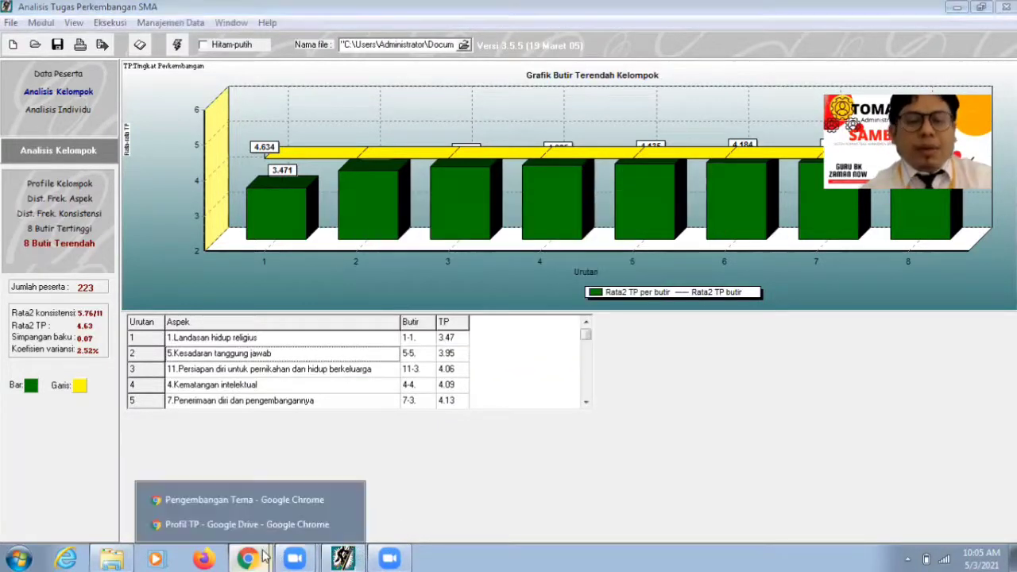
click(256, 495)
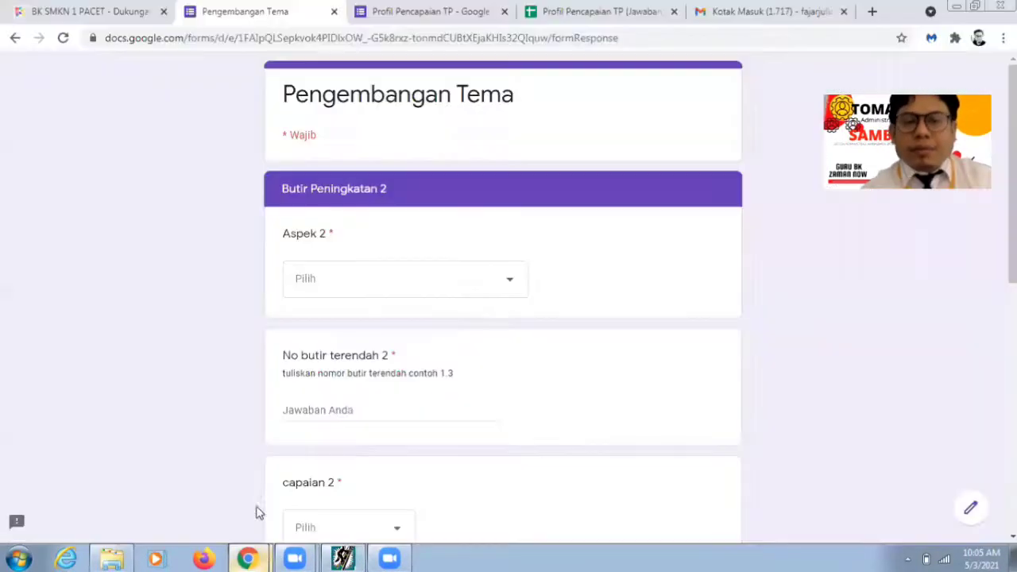
Step: Choose Kesadaran tanggung jawab for Aspek 2 and enter 5.5 as No butir terendah 2
click(419, 278)
click(419, 288)
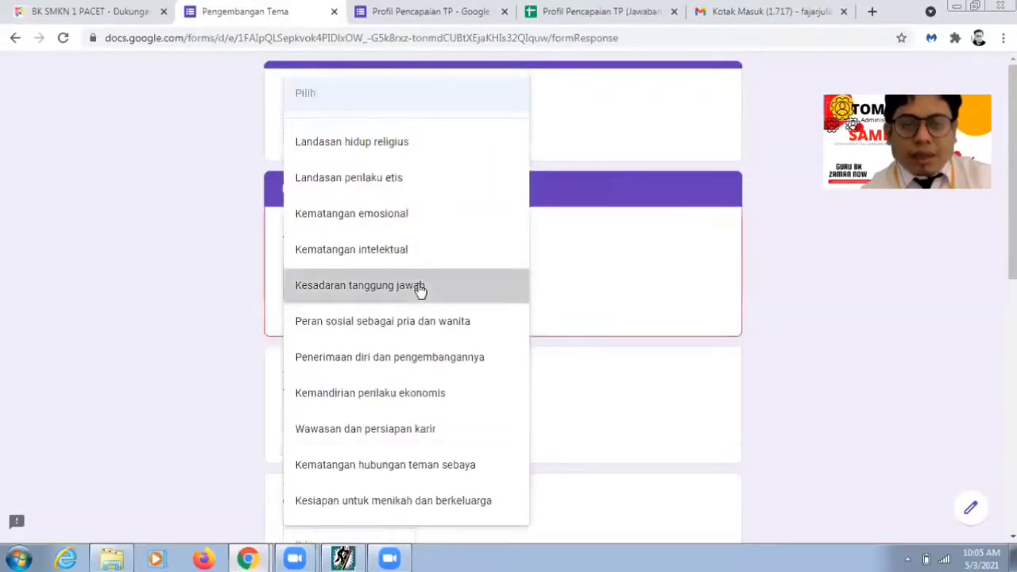
scroll(747, 322, down, 1)
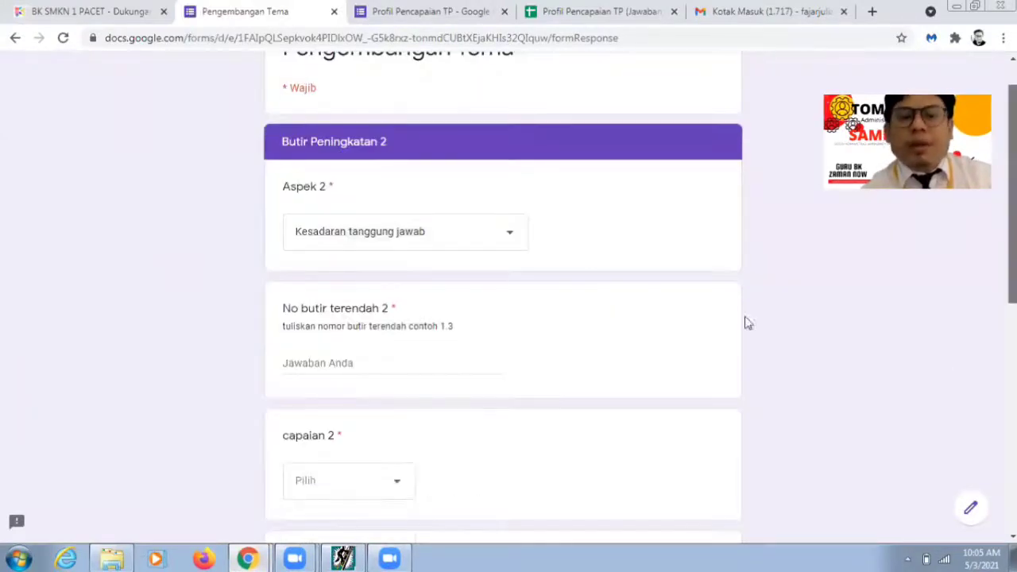
click(365, 342)
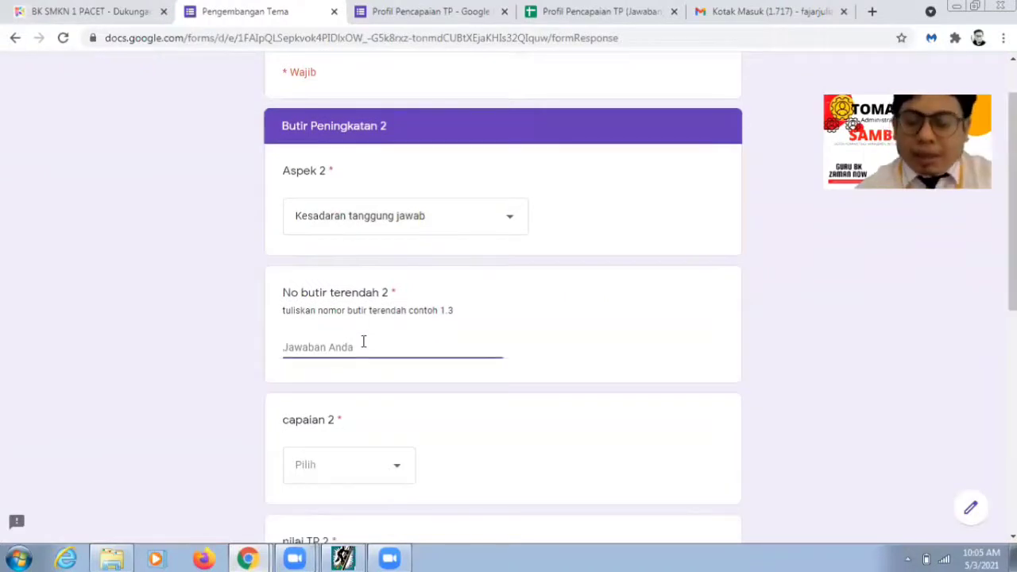
text(5.5)
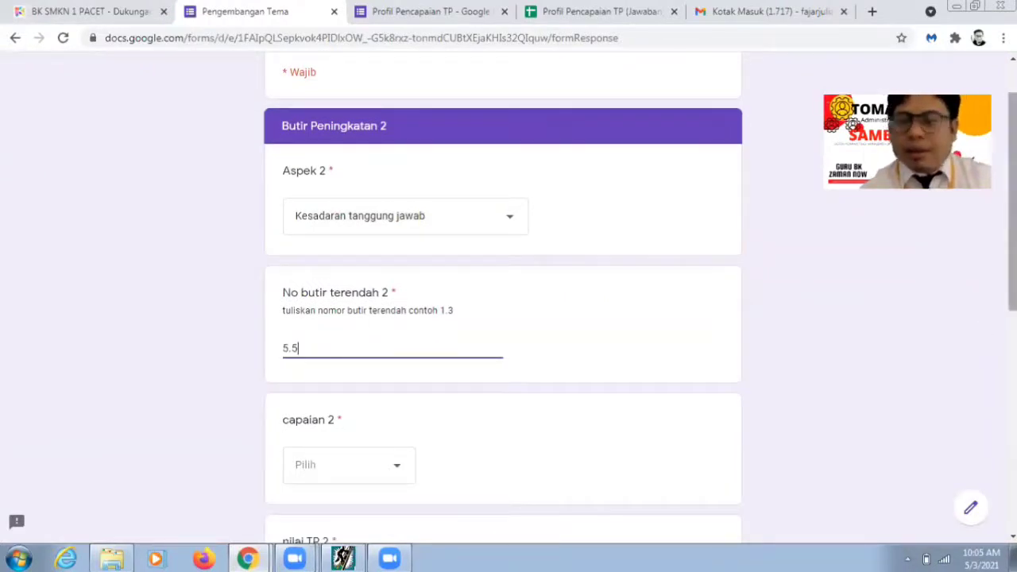
Step: Set capaian 2 to Konformitas and nilai TP 2 to 3,95
scroll(386, 429, down, 1)
click(381, 430)
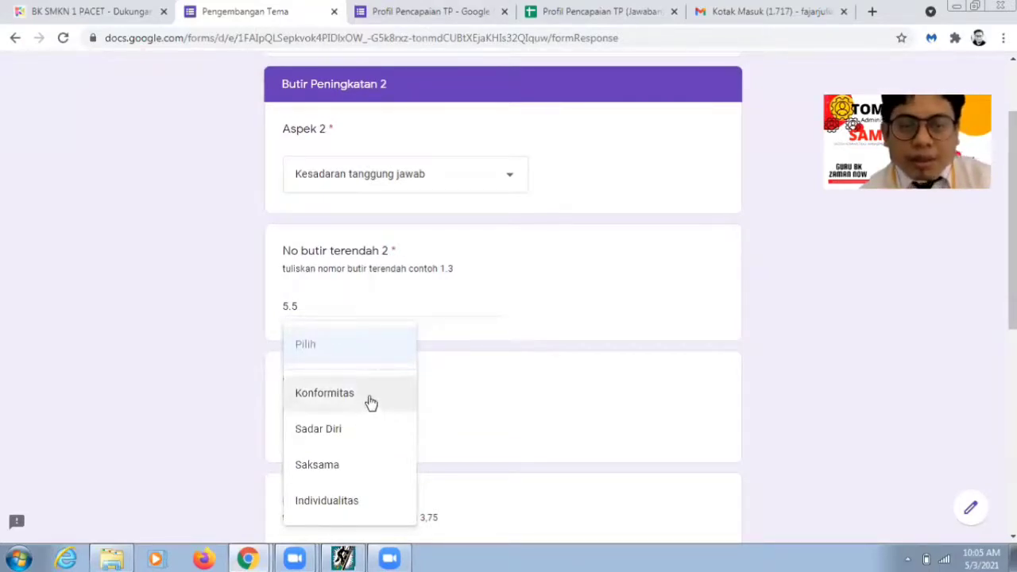
click(370, 401)
scroll(473, 408, down, 1)
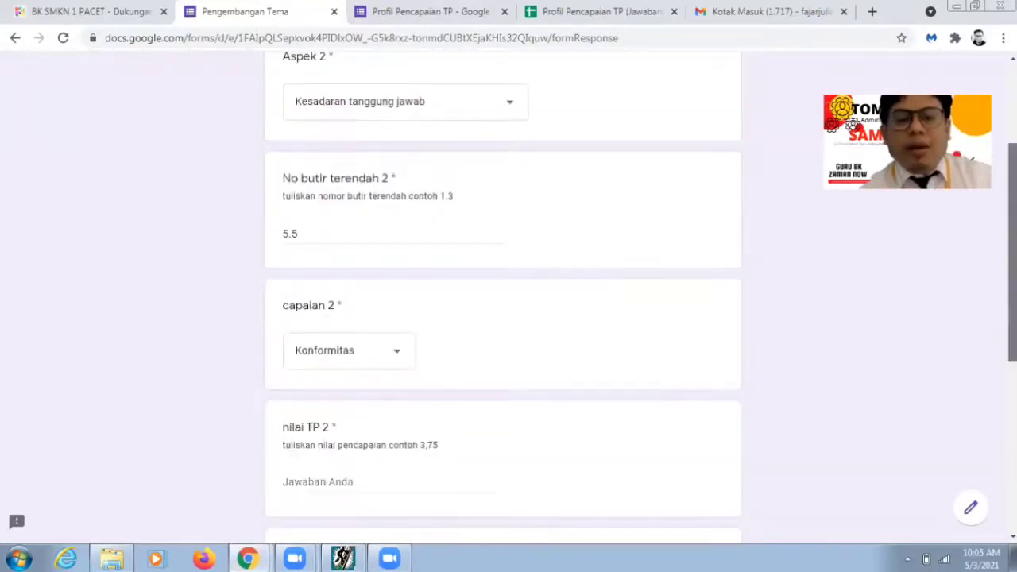
scroll(472, 408, down, 1)
click(409, 424)
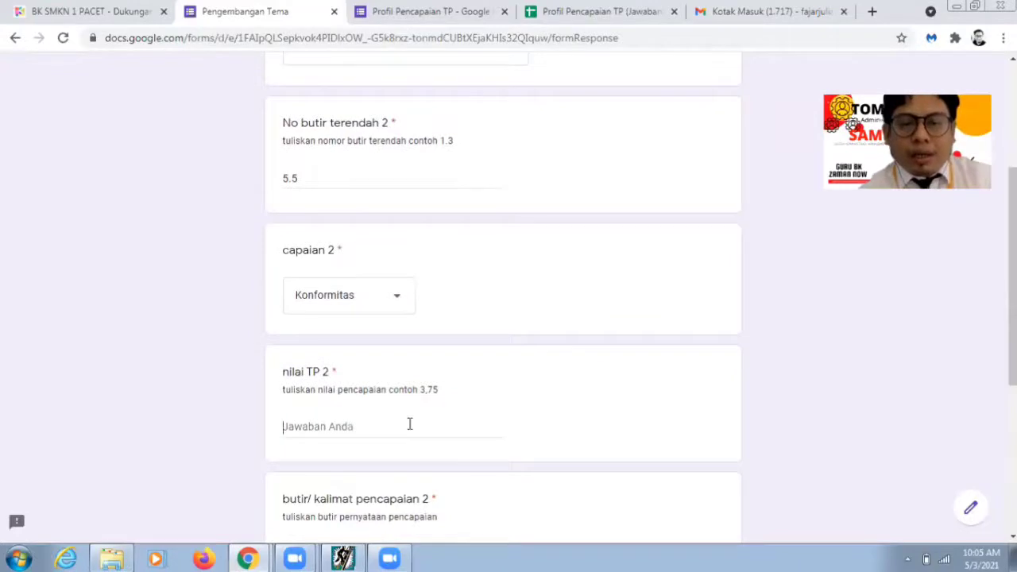
text(3,)
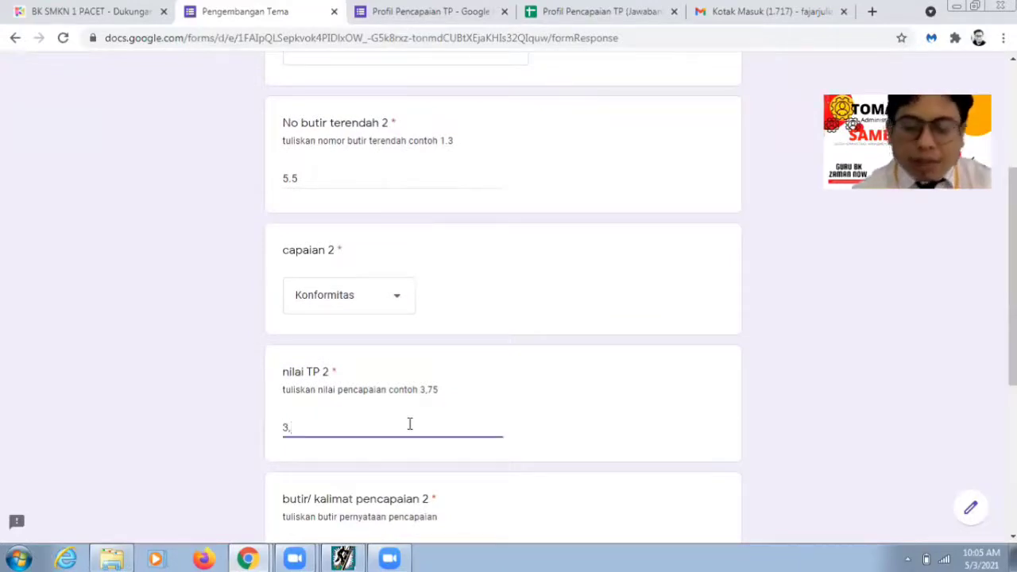
text(95)
Step: Bring the form back in front and select the butir/kalimat pencapaian 2 field
click(390, 559)
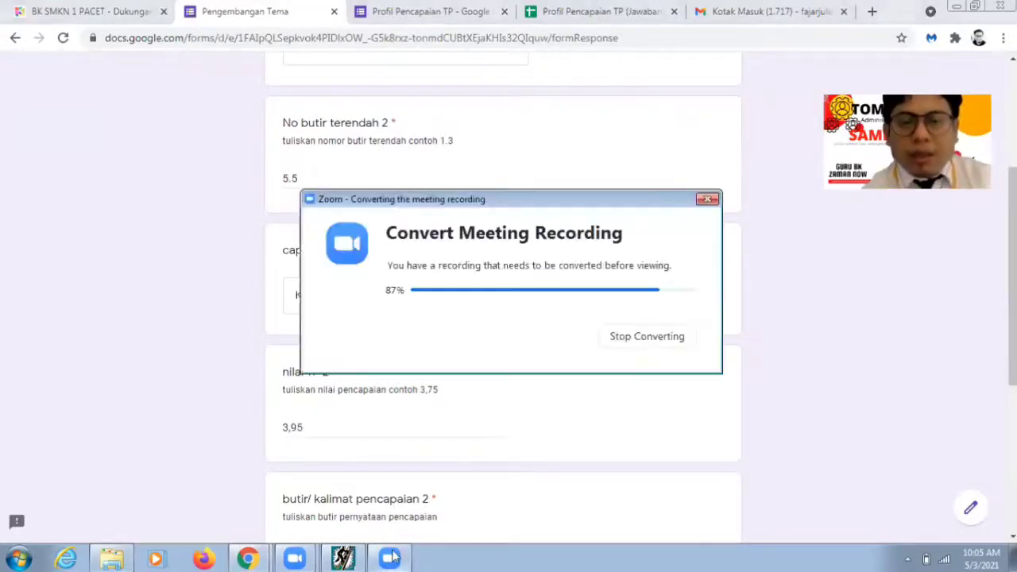
click(345, 559)
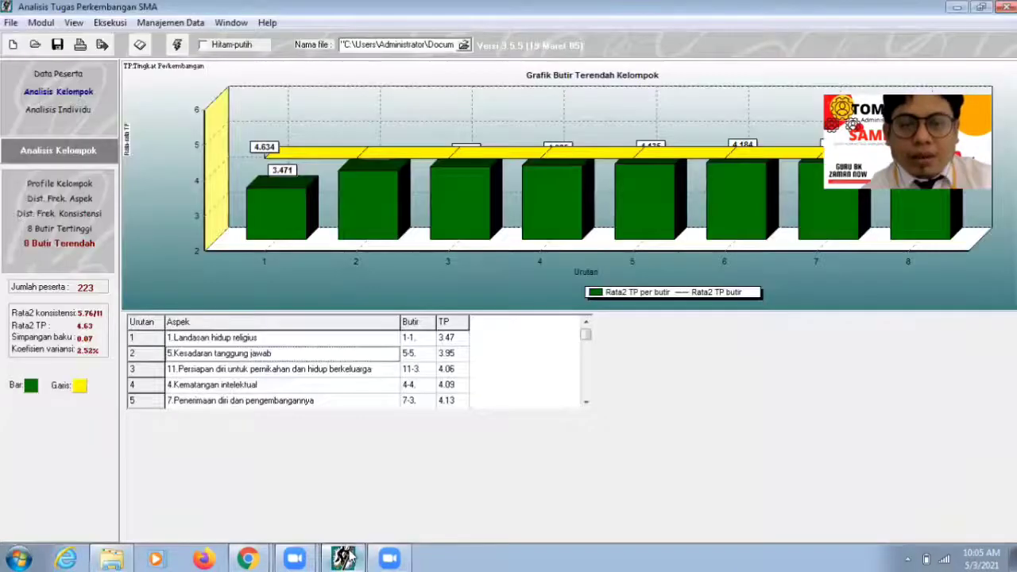
key(alt+Tab)
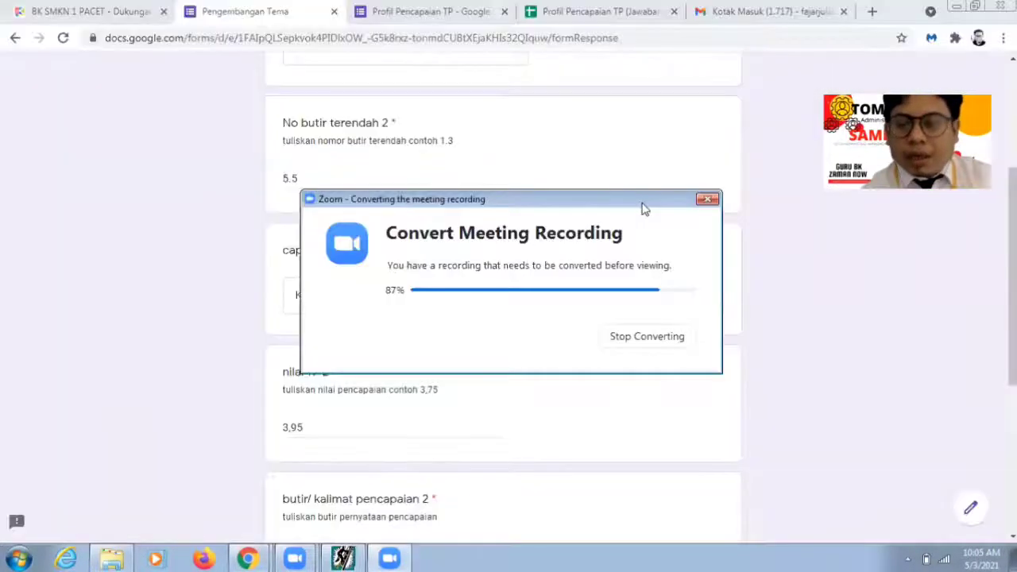
click(835, 368)
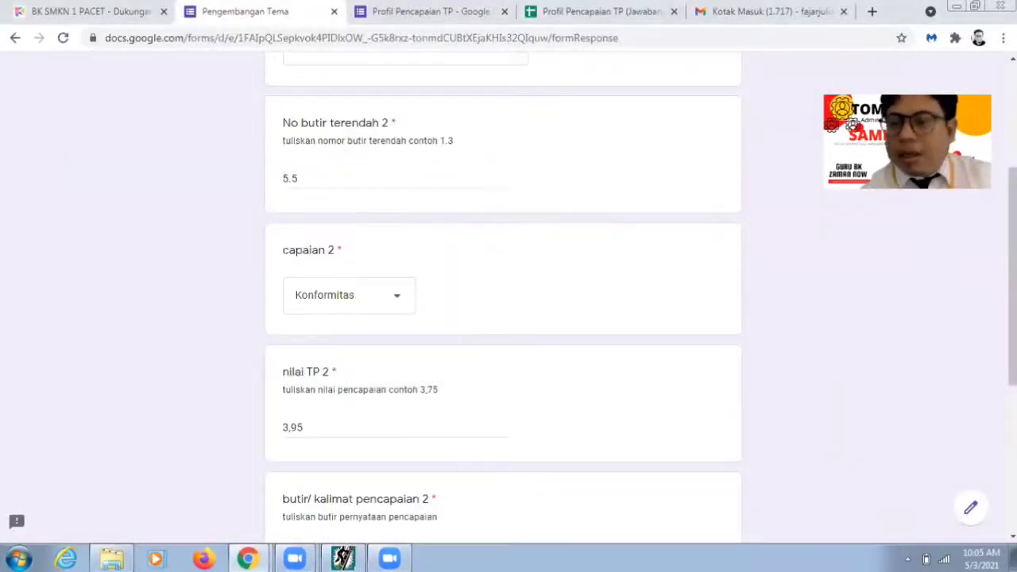
scroll(503, 298, down, 2)
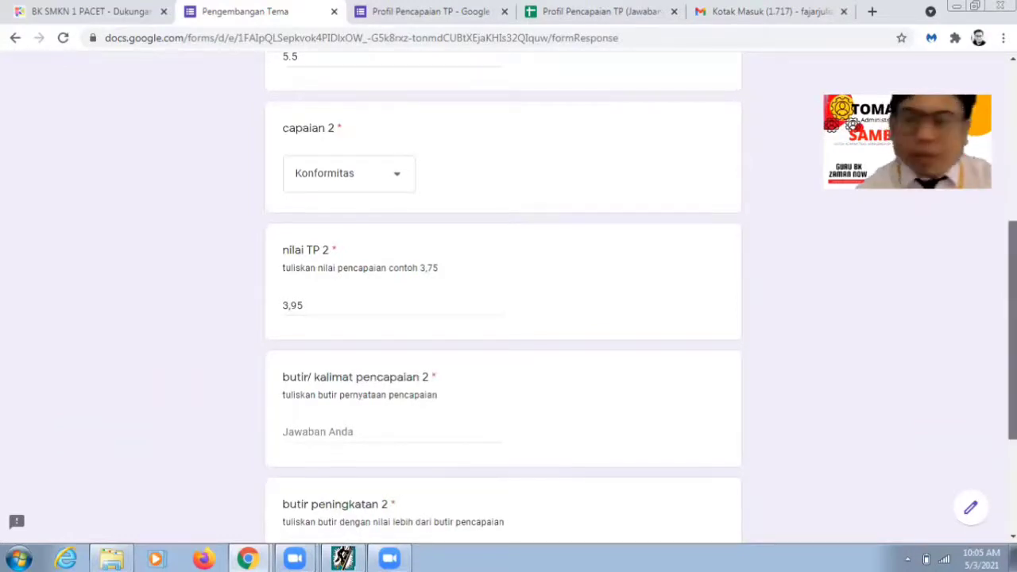
scroll(370, 371, down, 1)
click(370, 370)
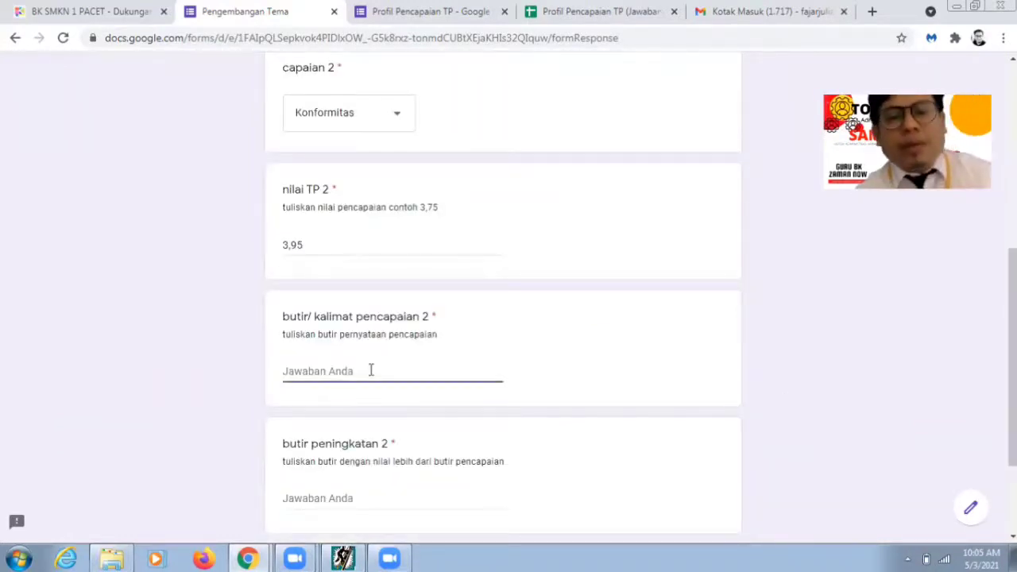
click(350, 558)
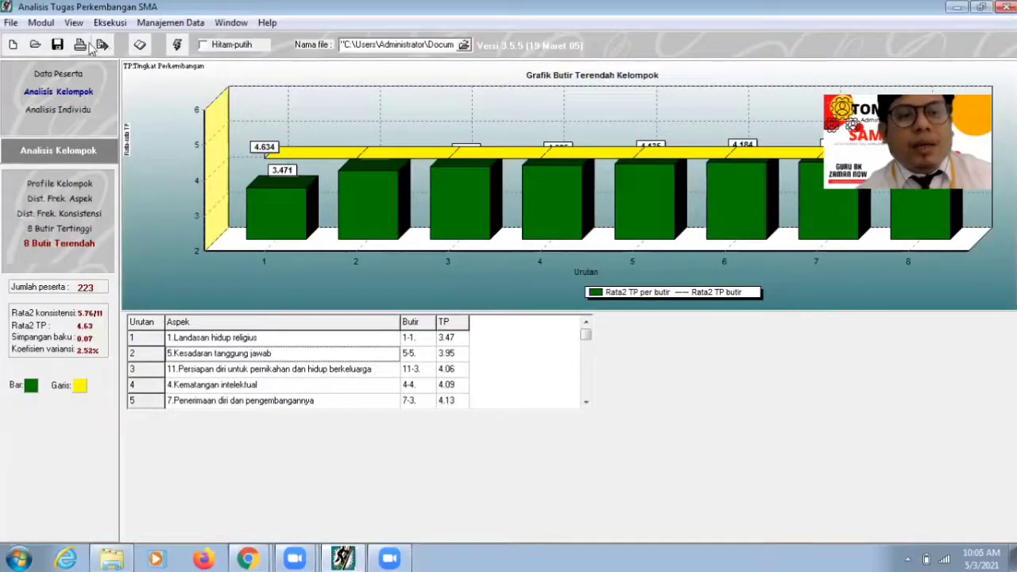
Step: In Browse Ranah Soal, expand Kesadaran tanggung jawab and item 5-5 to read statement a-3, then return to the form
click(140, 46)
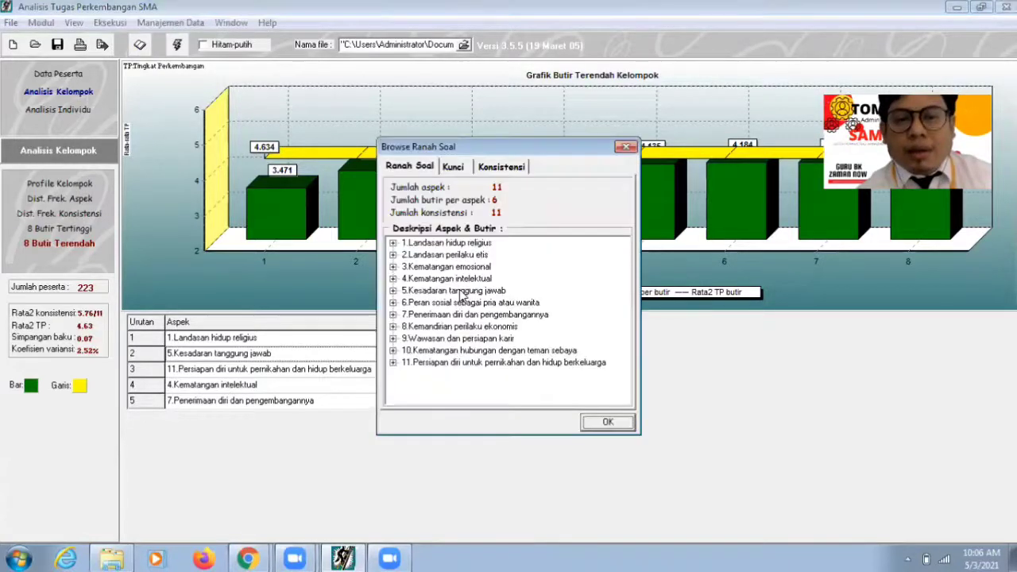
double_click(461, 290)
double_click(422, 349)
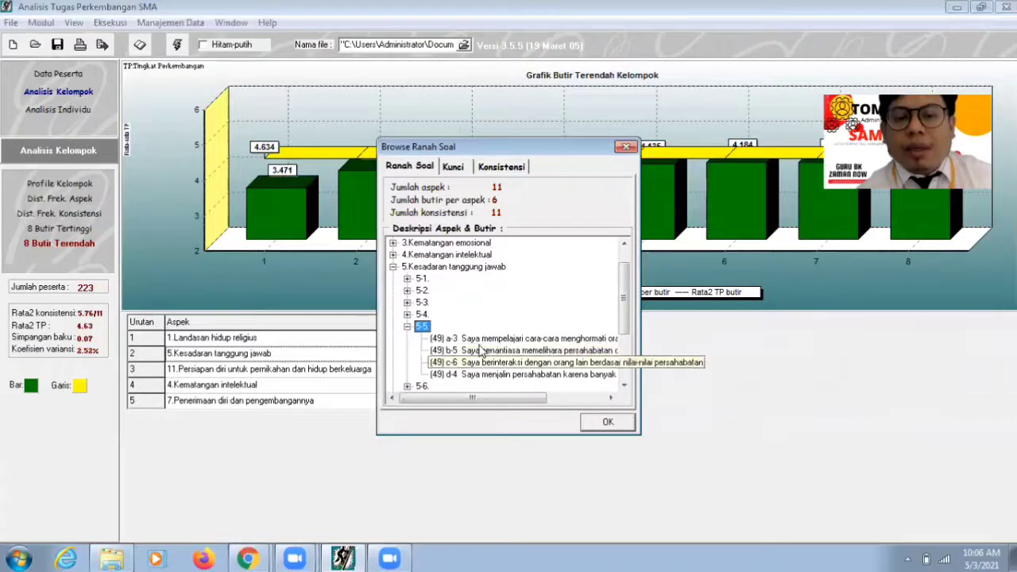
click(481, 340)
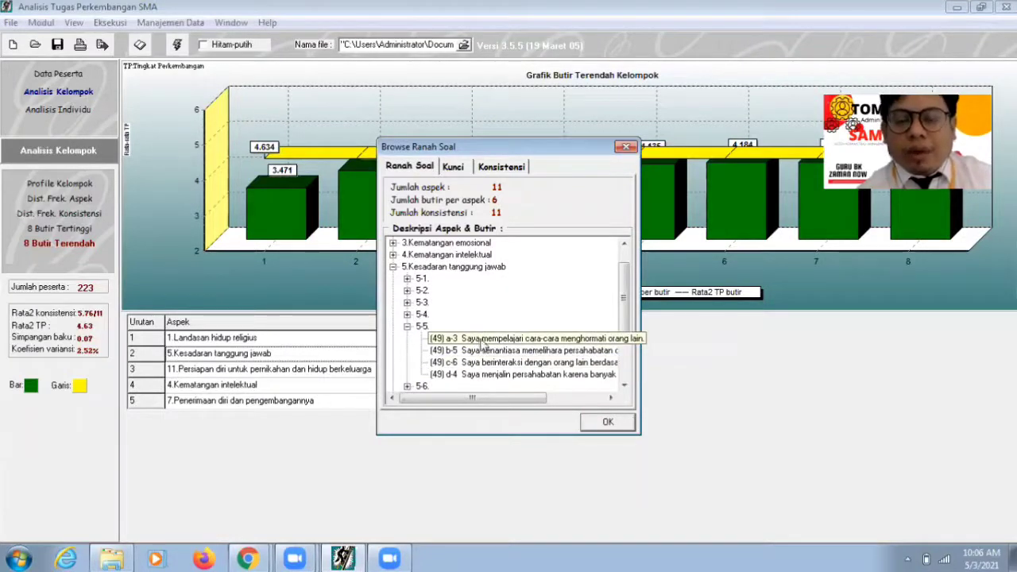
click(248, 559)
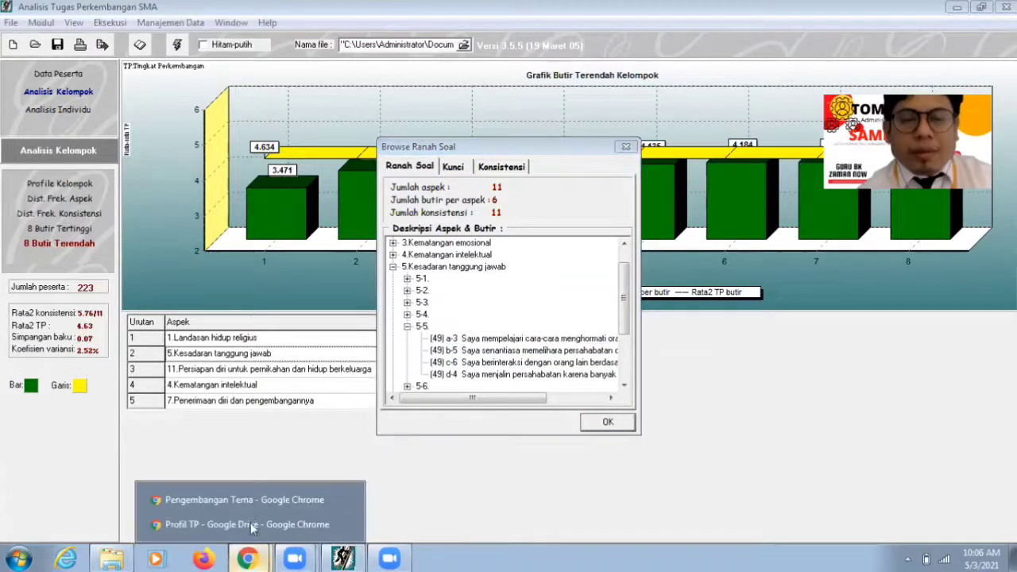
click(248, 506)
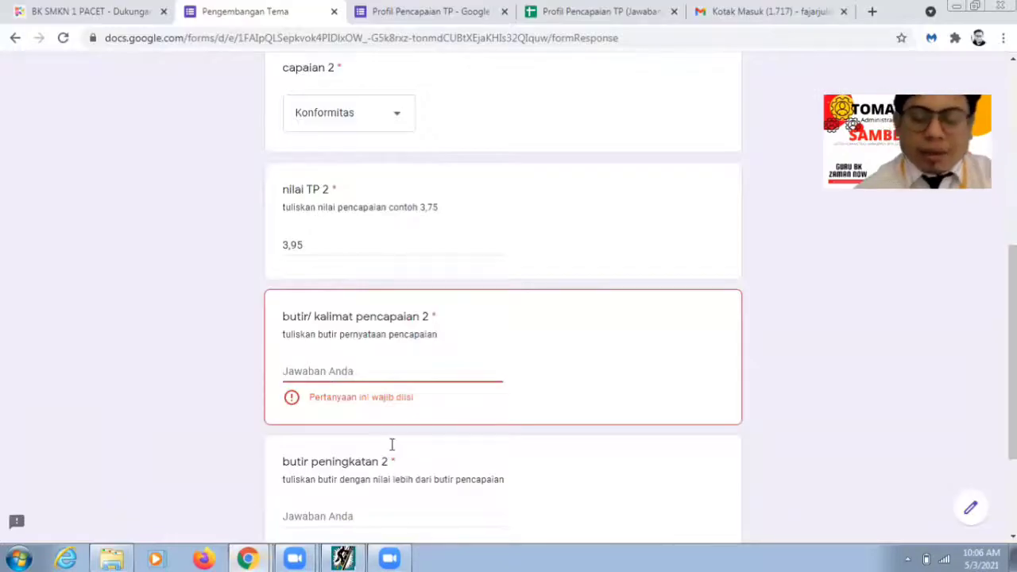
Step: Enter 'Mempelajari cara-cara menghormati orang lain' as butir/kalimat pencapaian 2 and move to butir peningkatan 2
text(Mempelajar)
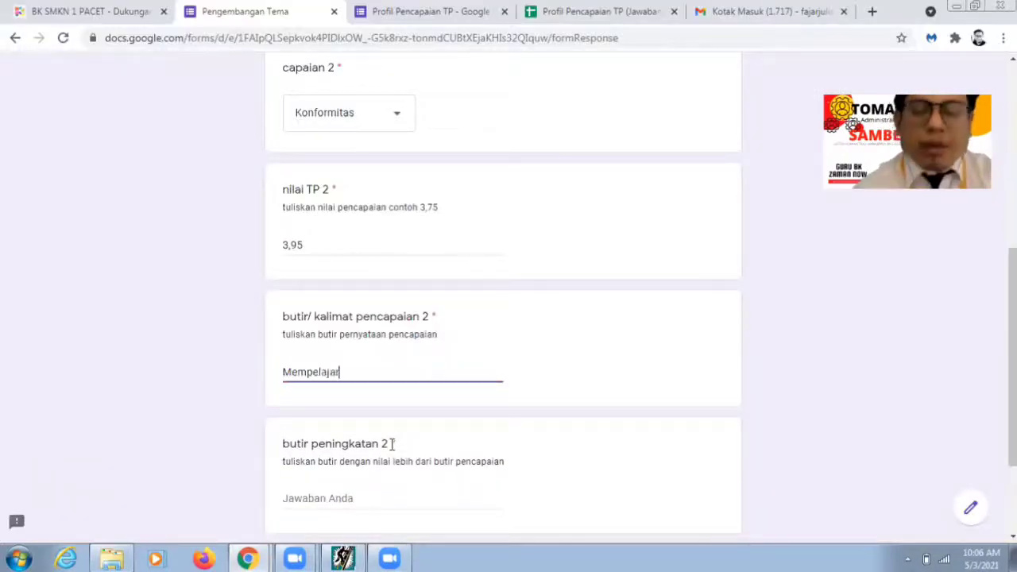
text(i cara-ca)
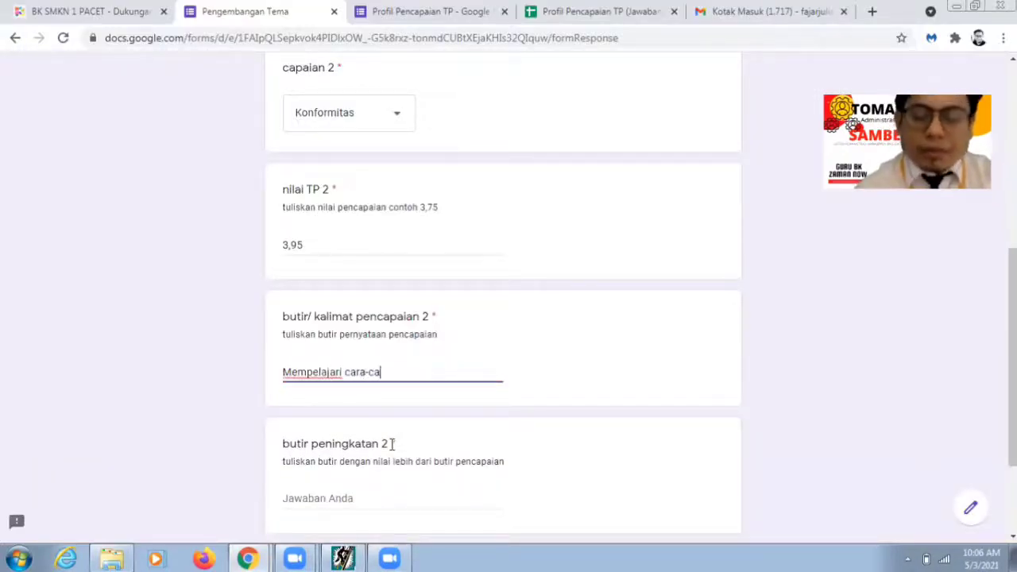
text(ra menghorm)
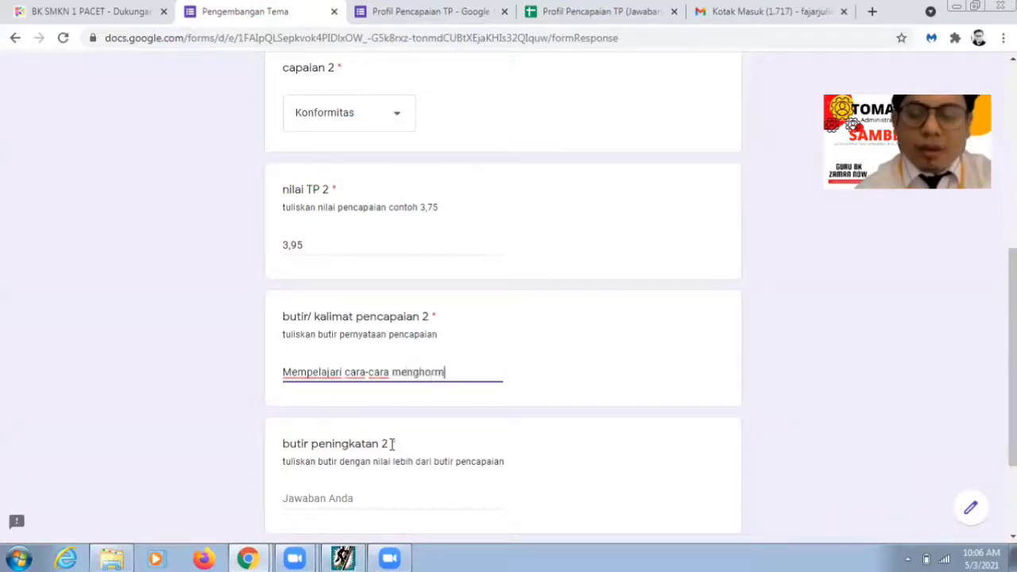
text(ati orang )
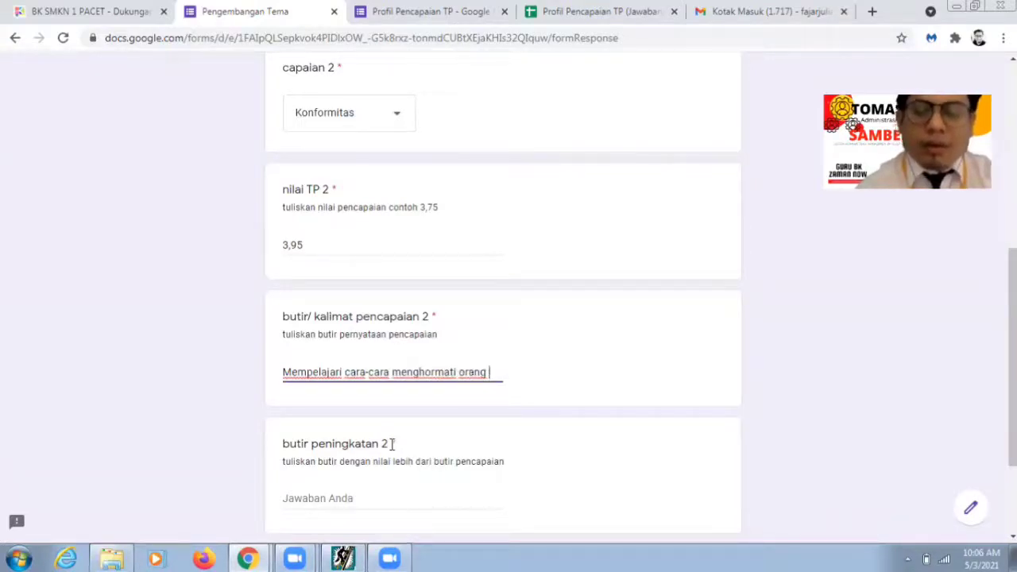
text(lain)
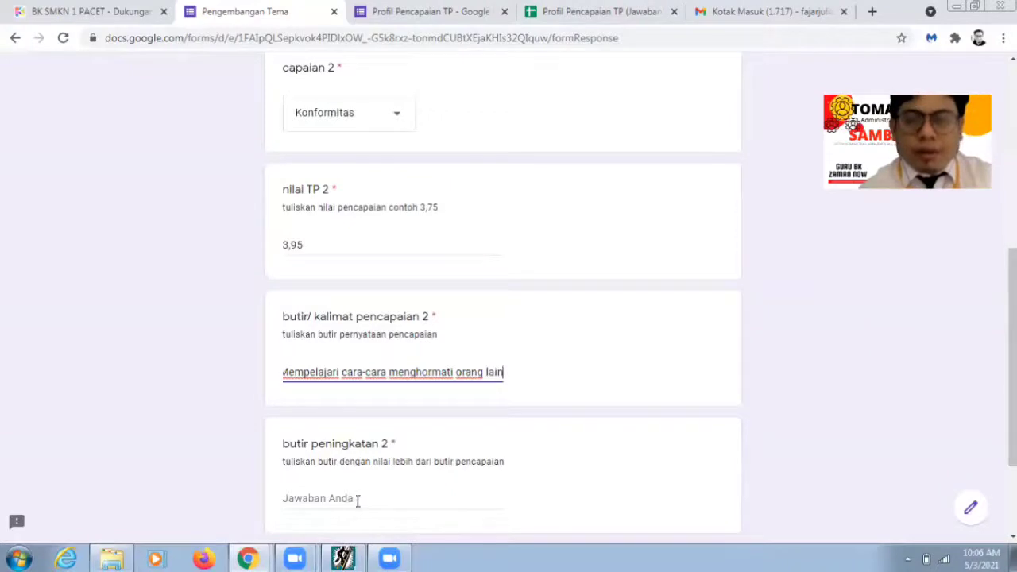
key(Tab)
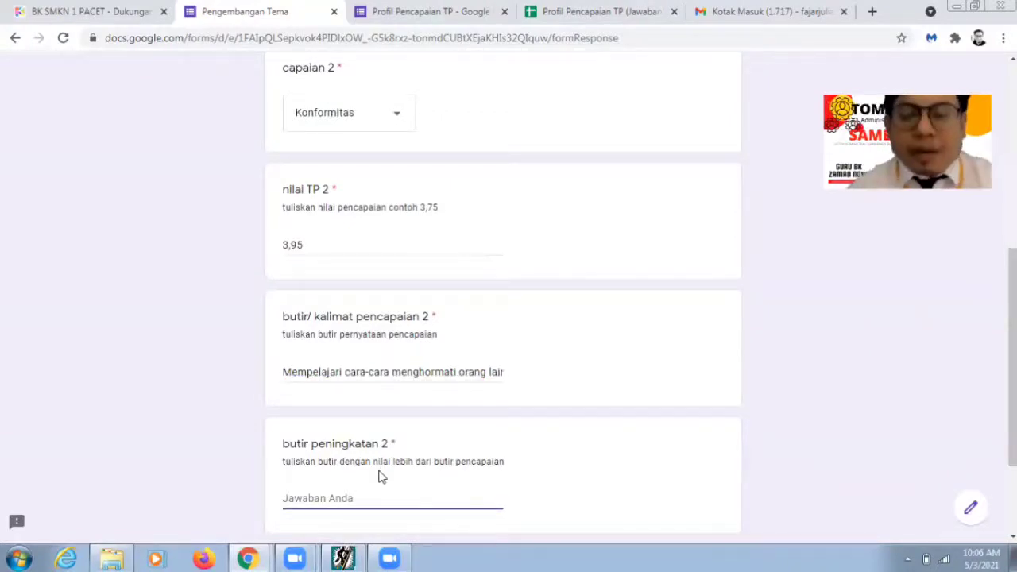
Step: Read item d-4 under 5-5, 'Saya menjalin persahabatan karena banyak manfaatnya', then return to the form
click(391, 558)
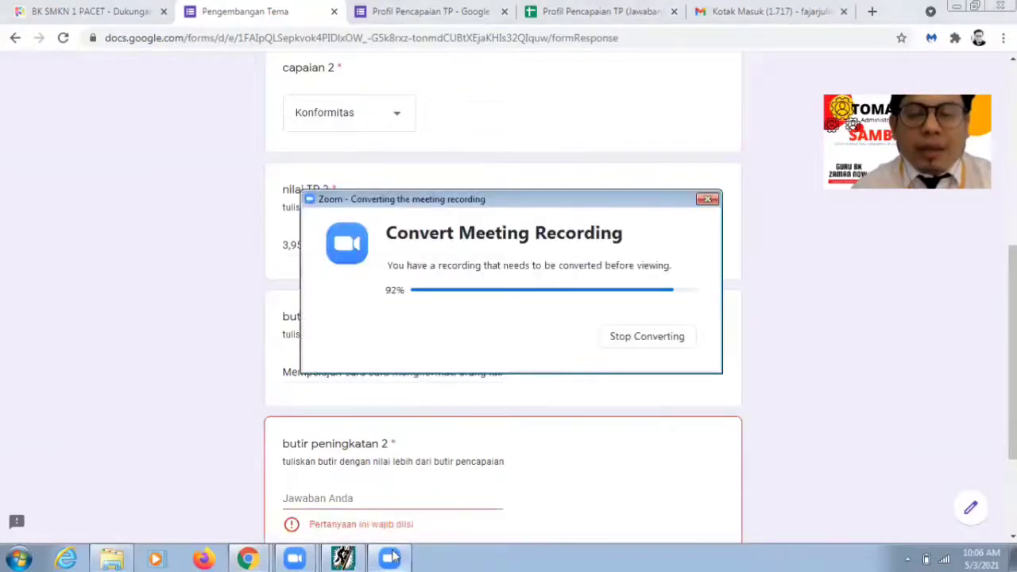
click(348, 558)
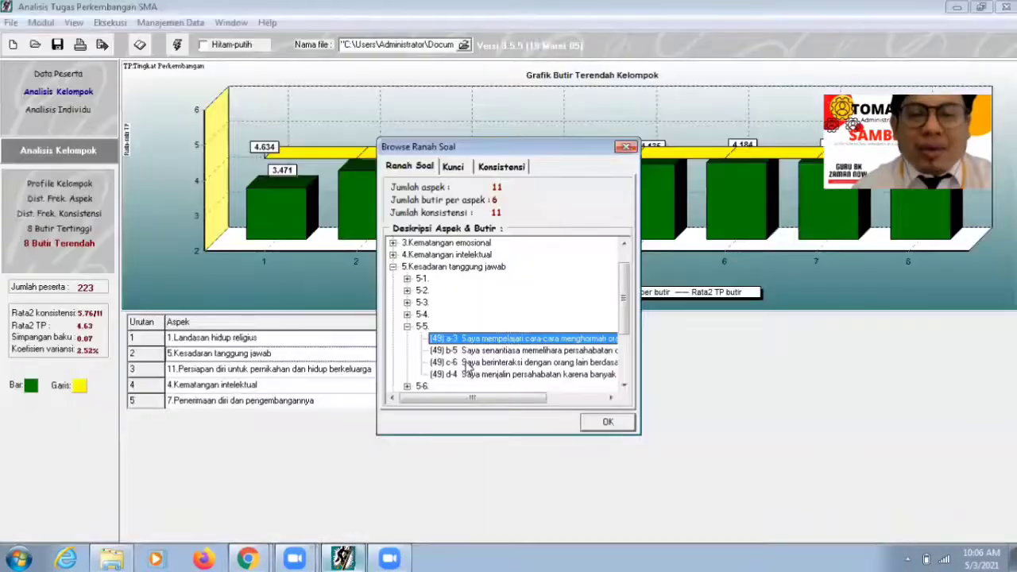
click(474, 376)
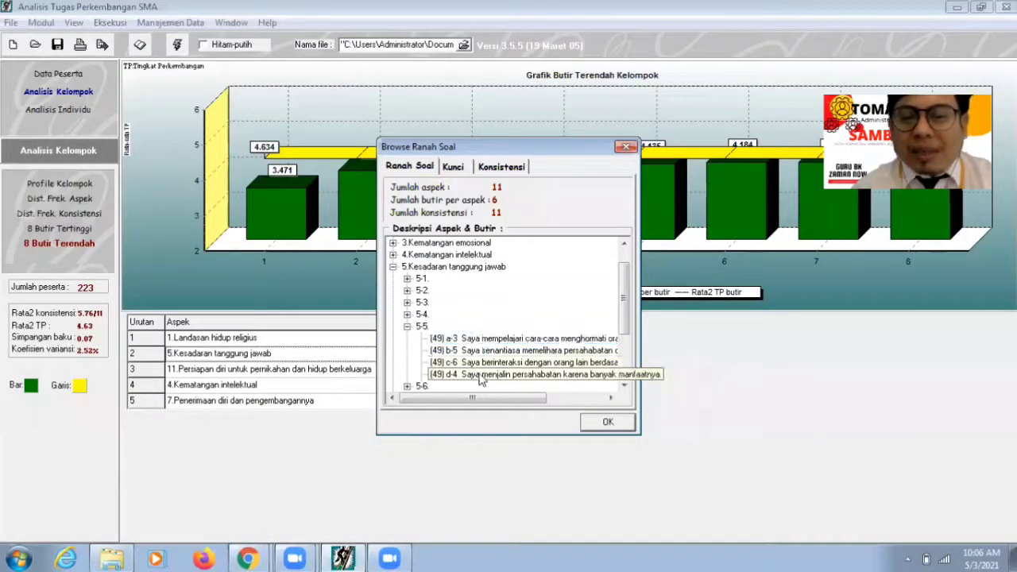
click(247, 558)
click(247, 501)
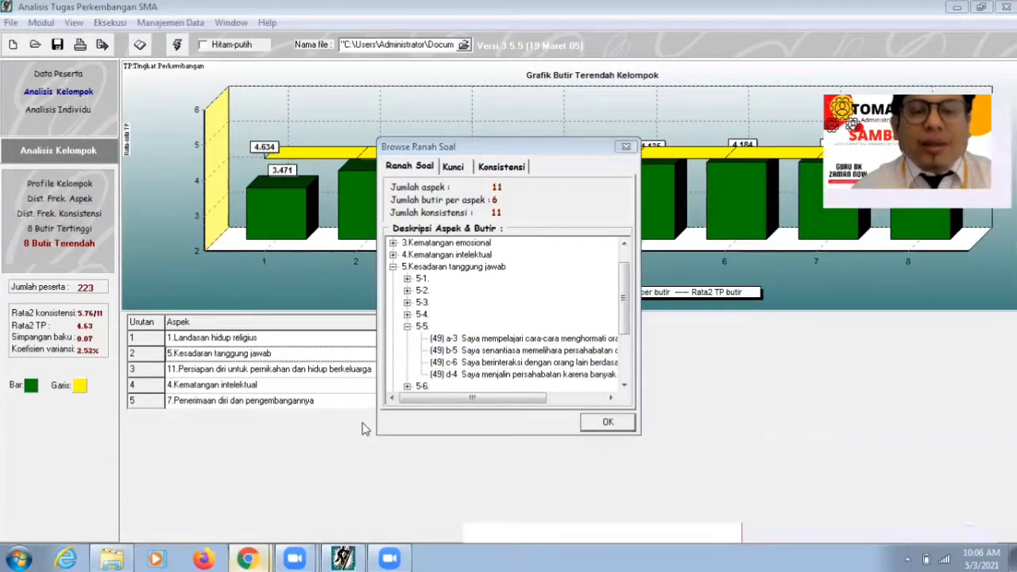
Step: Type 'Menjalin persahabatan karena banyak manfaatnya dan' in butir peningkatan 2, checking item b-5's full text
text(Menjali)
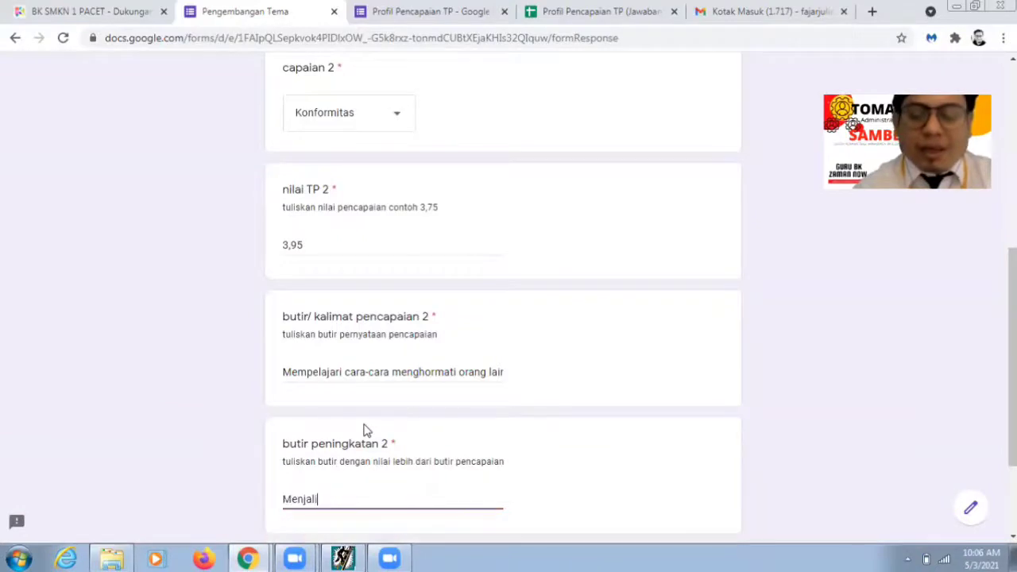
text(n persahabata)
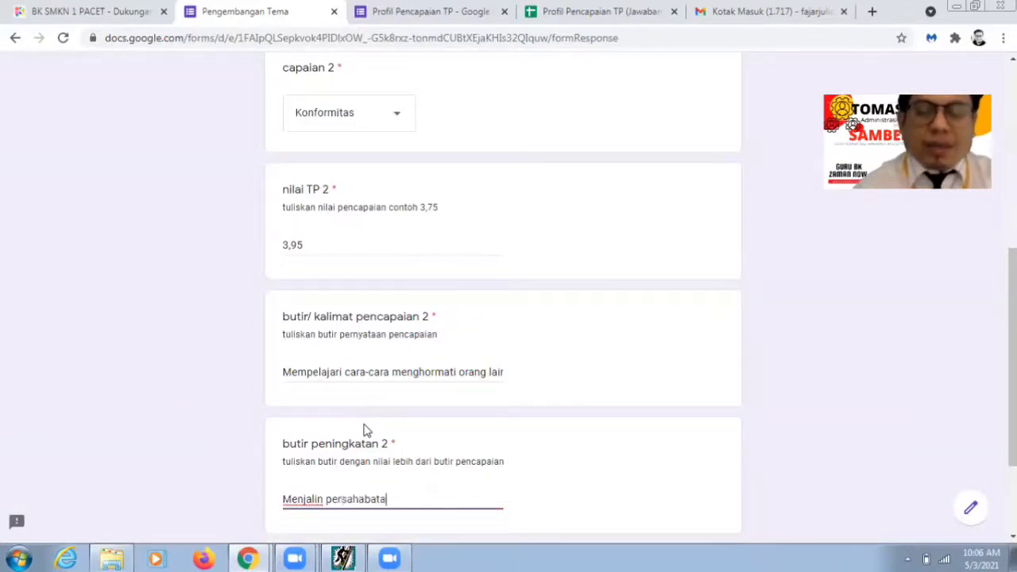
text(n kare)
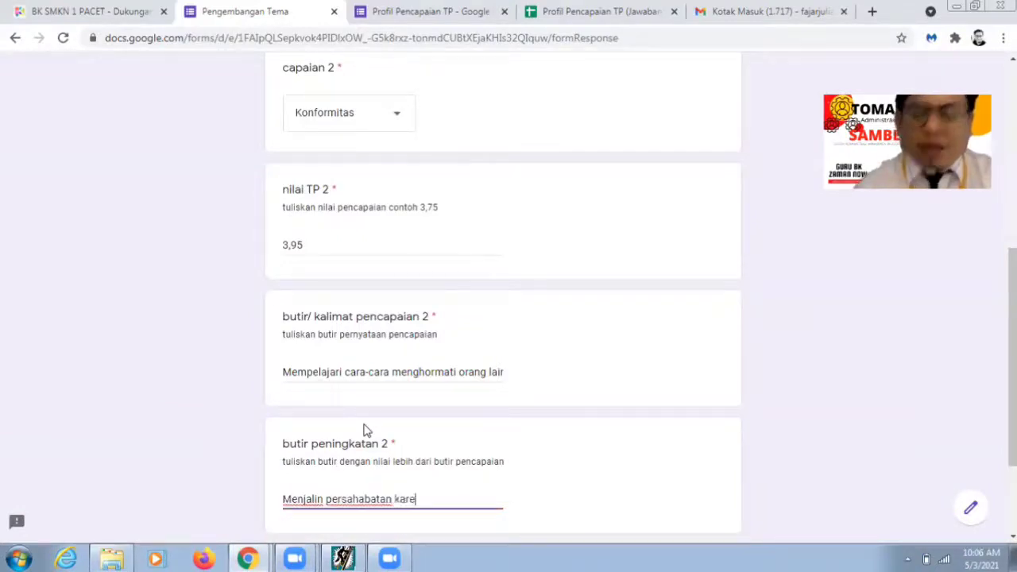
text(na banyak man)
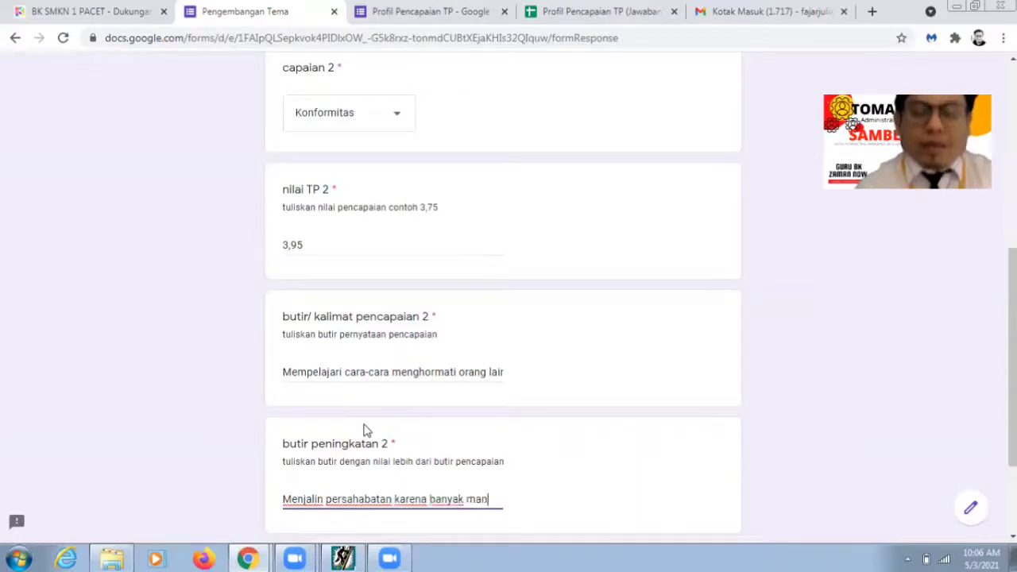
text(faa)
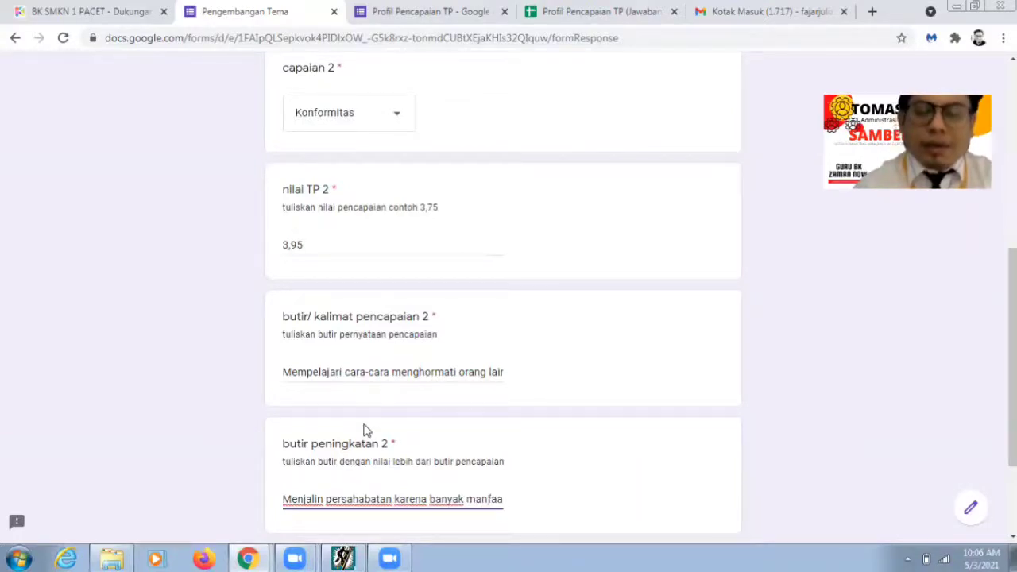
text(tnya dan)
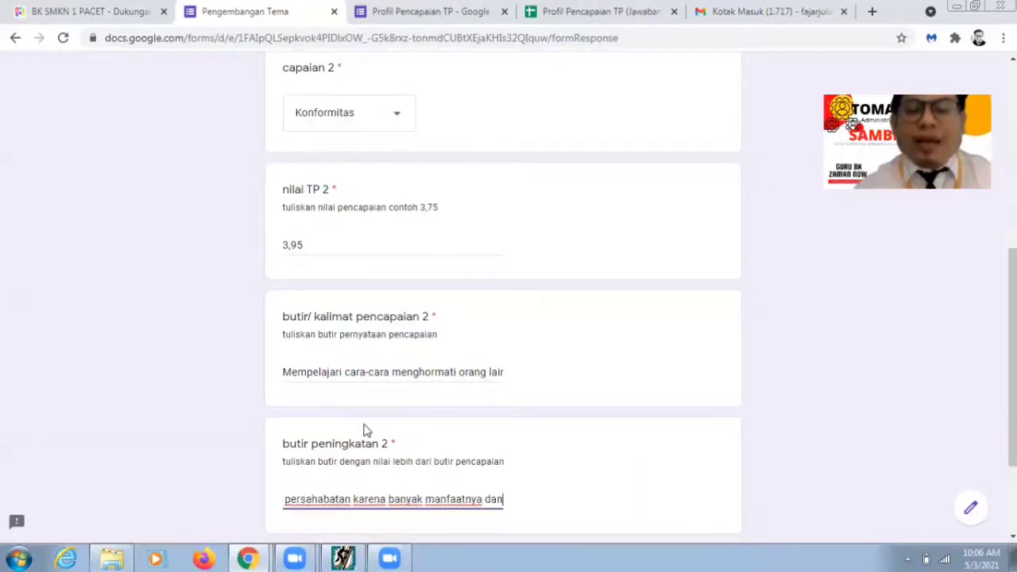
click(351, 558)
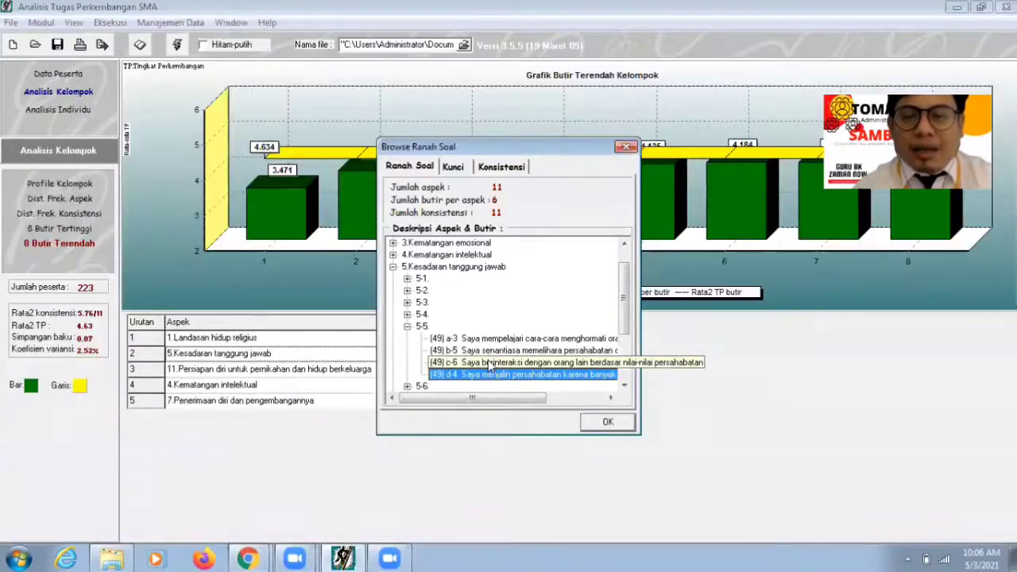
click(488, 353)
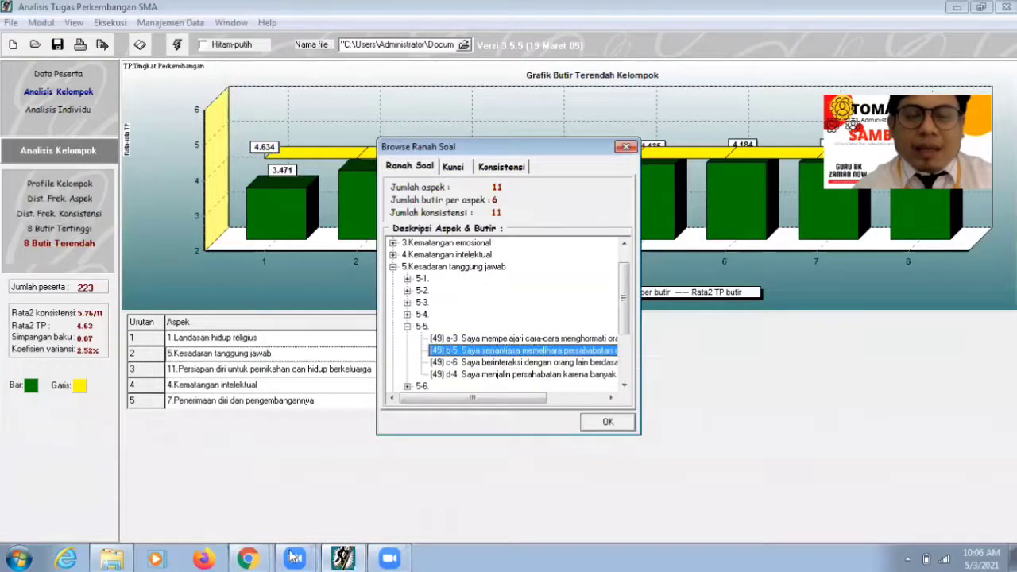
click(252, 559)
click(279, 500)
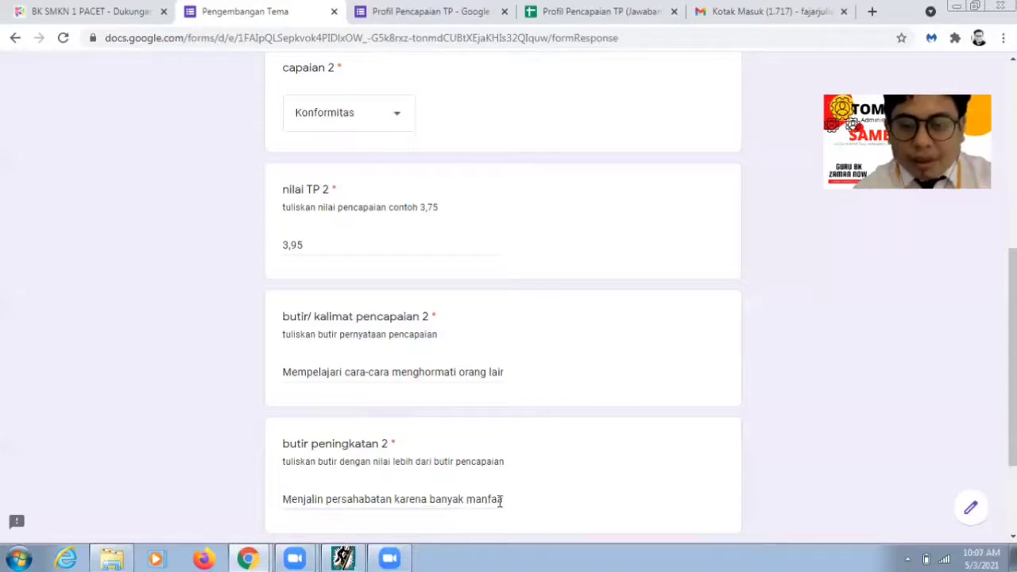
Step: Finish the answer with 'memelihara persahabatan dengan teman' and continue to Butir Peningkatan 3
click(500, 500)
text(nya dari)
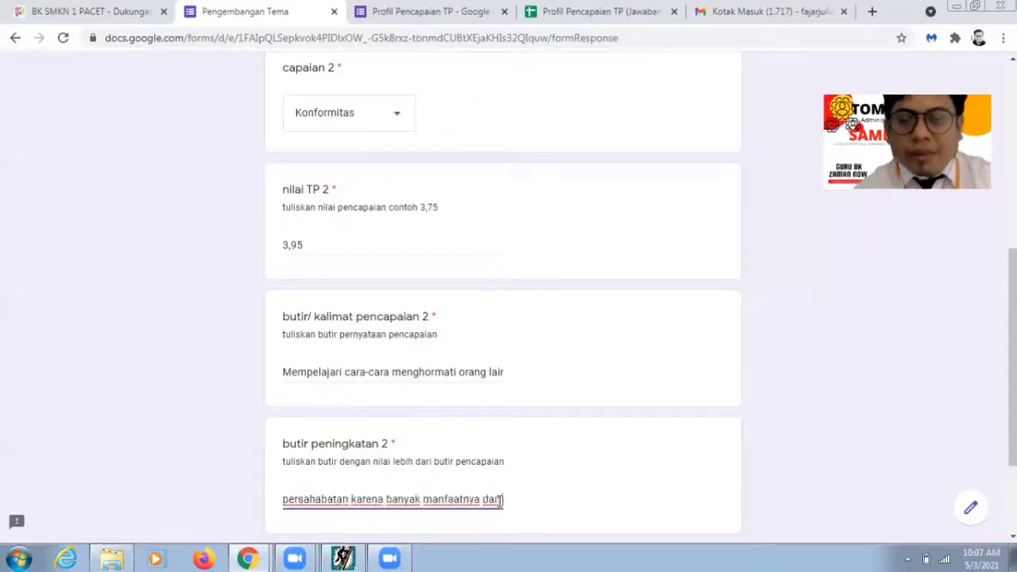
text( memel)
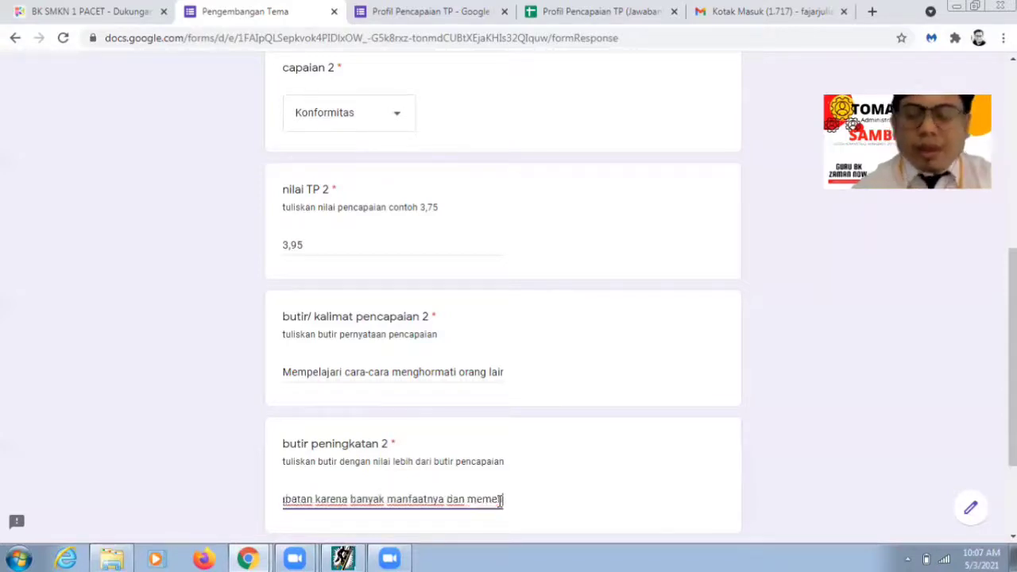
text(ihara per)
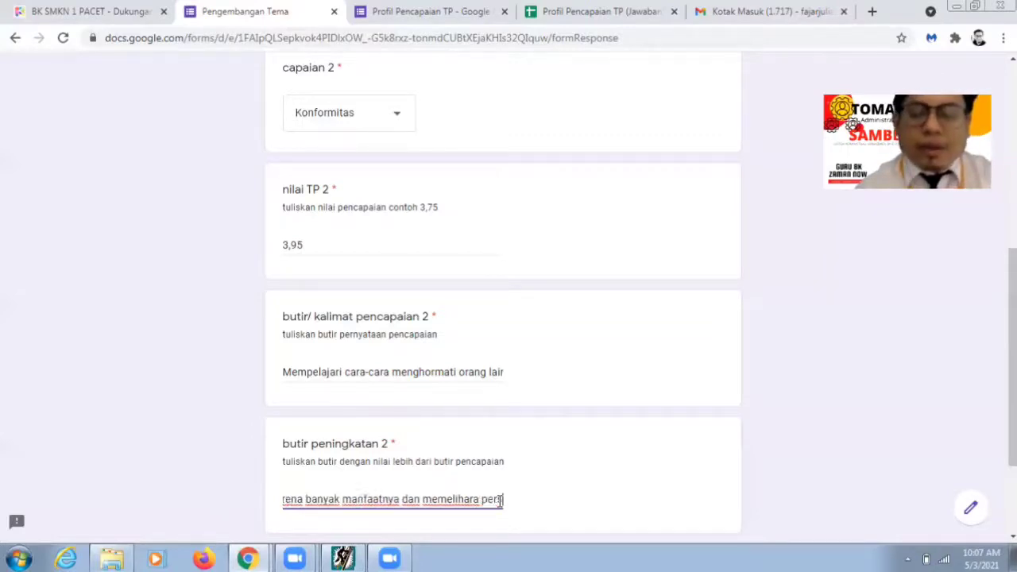
text(sahabatan)
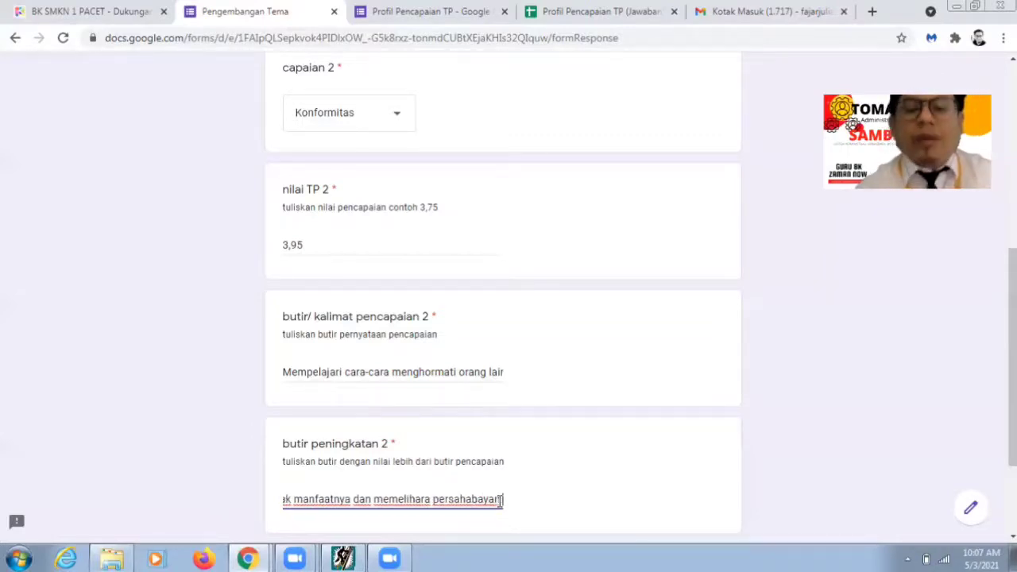
key(BackSpace)
key(BackSpace)
key(BackSpace)
key(BackSpace)
text(ata)
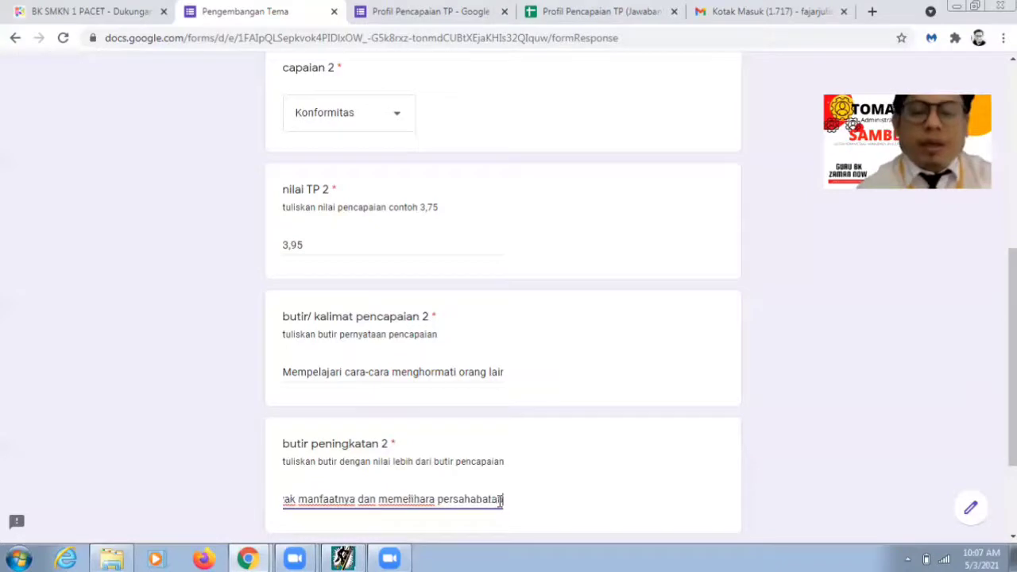
text(n dengan teman)
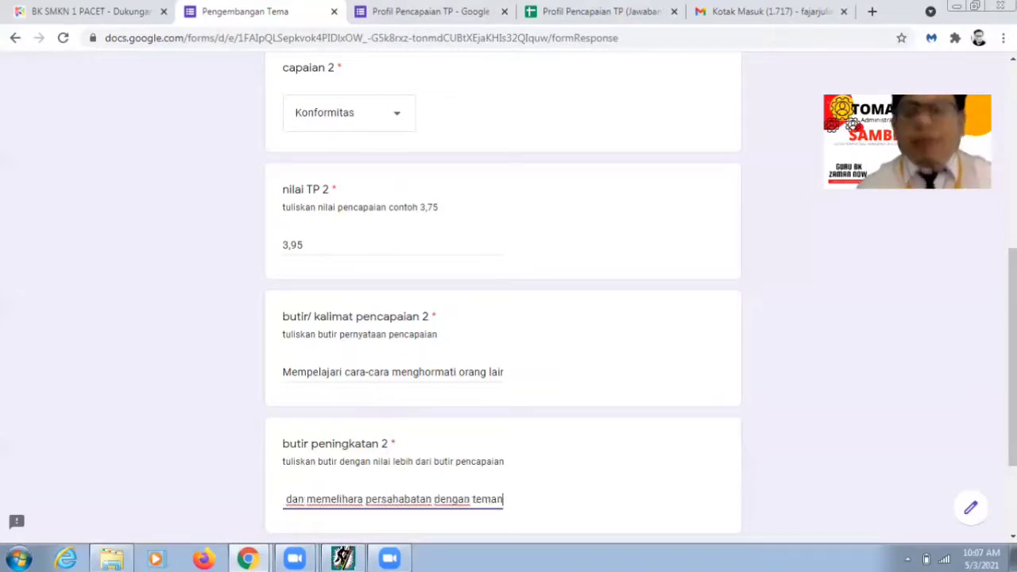
scroll(454, 424, down, 3)
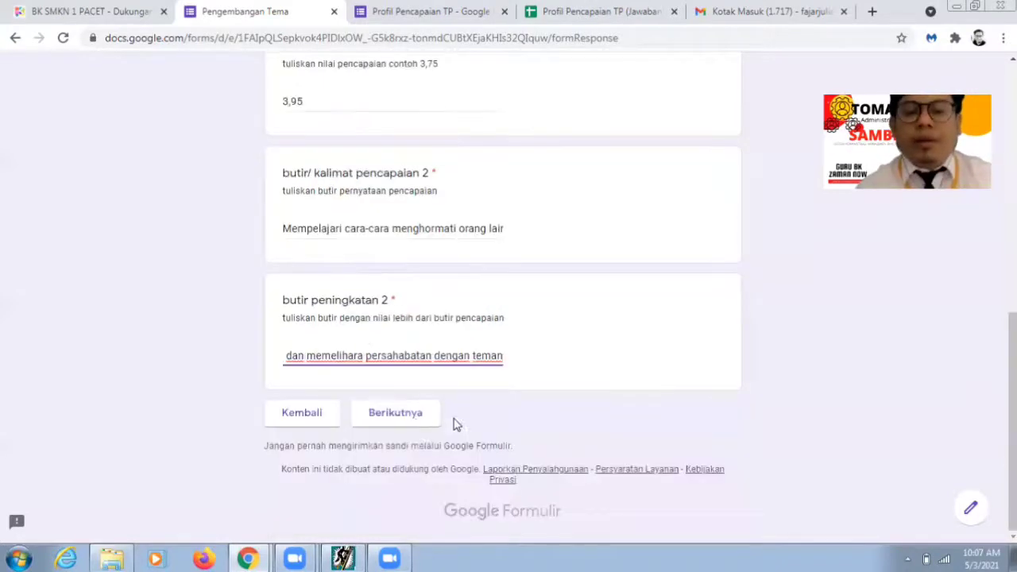
click(416, 425)
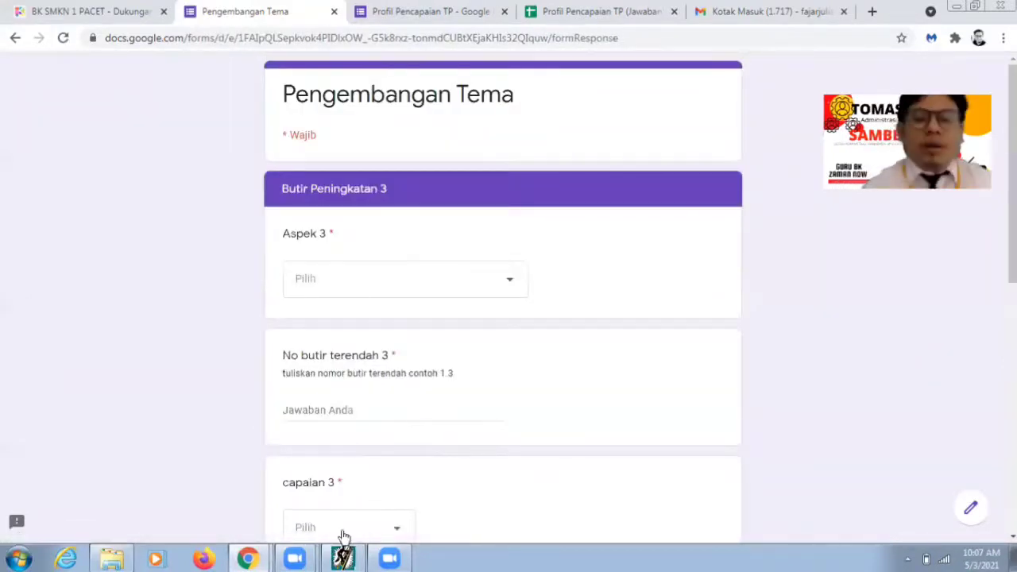
Step: Close the item description dialog and select the third lowest item, 11-3 with TP 4.06
click(343, 557)
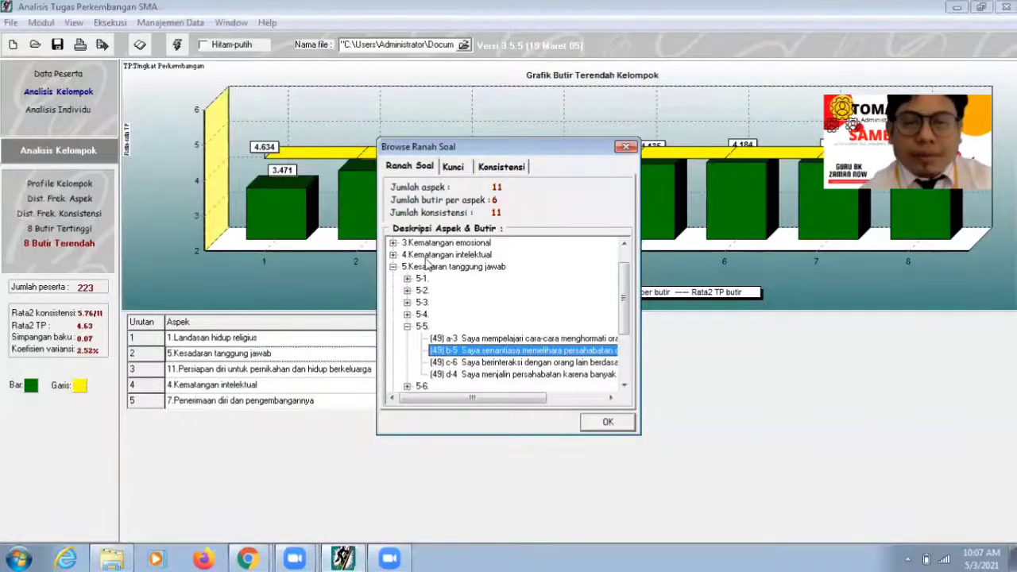
click(626, 150)
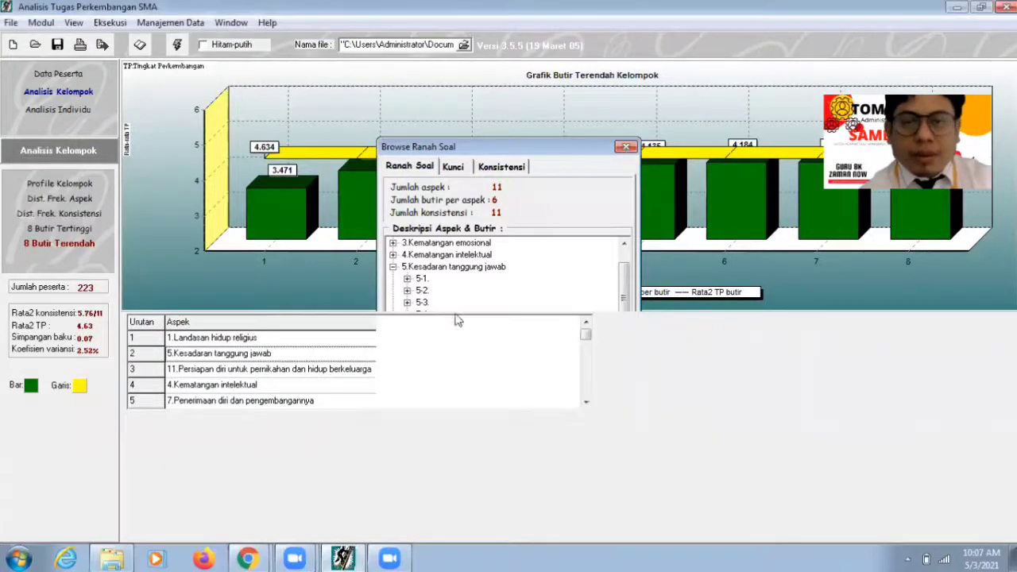
click(254, 371)
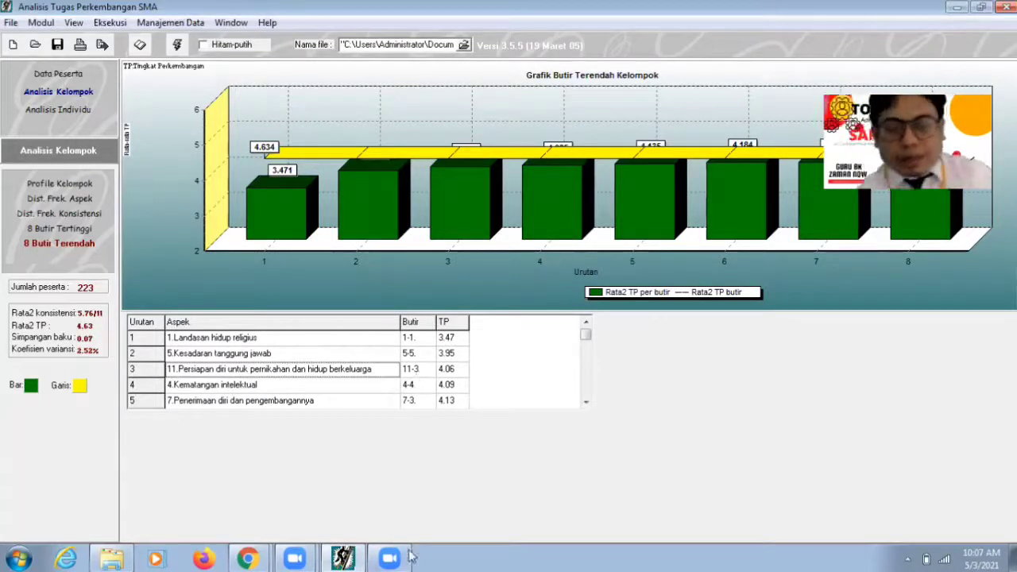
click(247, 559)
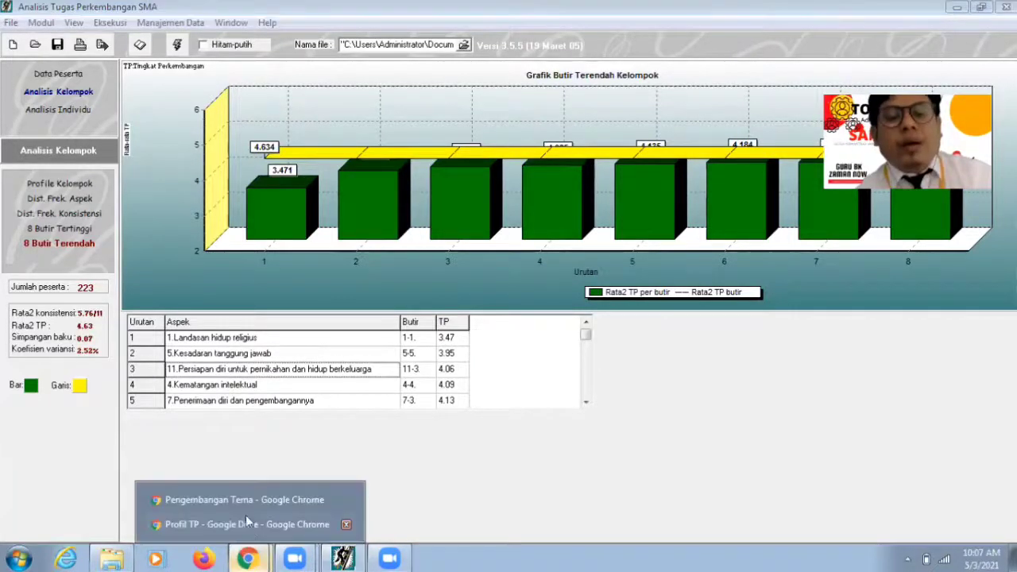
Step: Set Aspek 3 to Kesiapan untuk menikah dan berkeluarga with lowest item 11.3
click(243, 502)
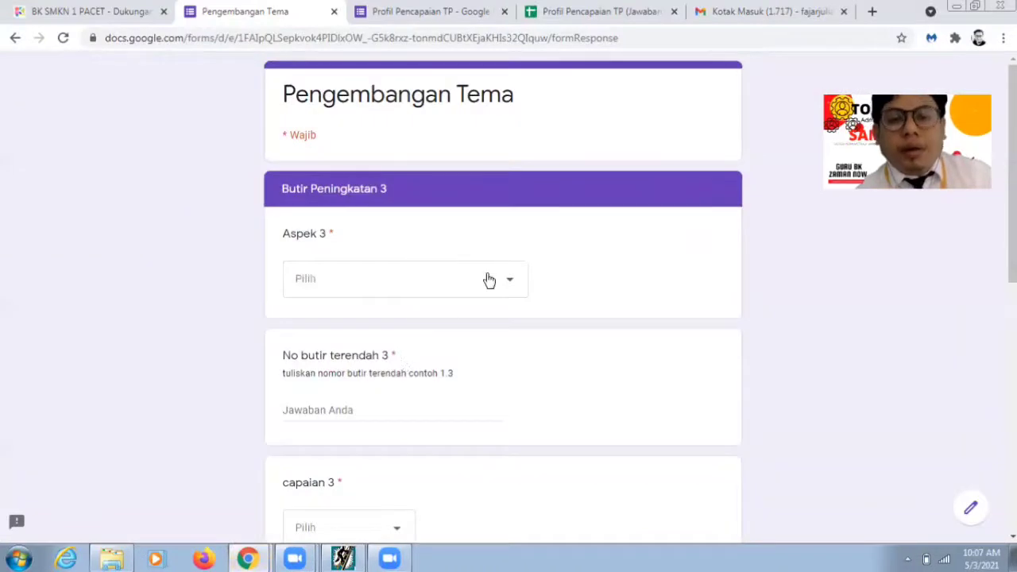
click(445, 280)
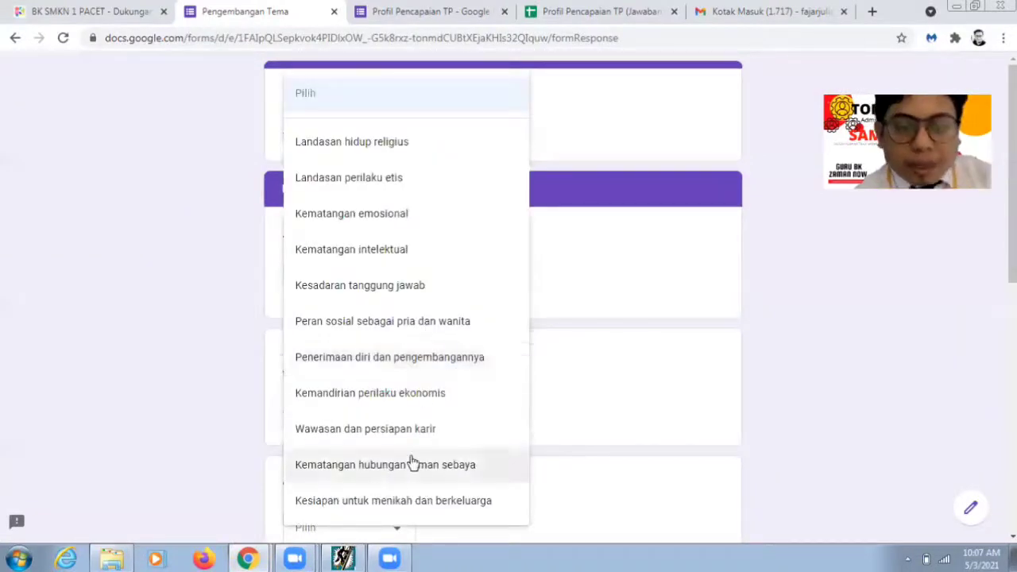
click(413, 500)
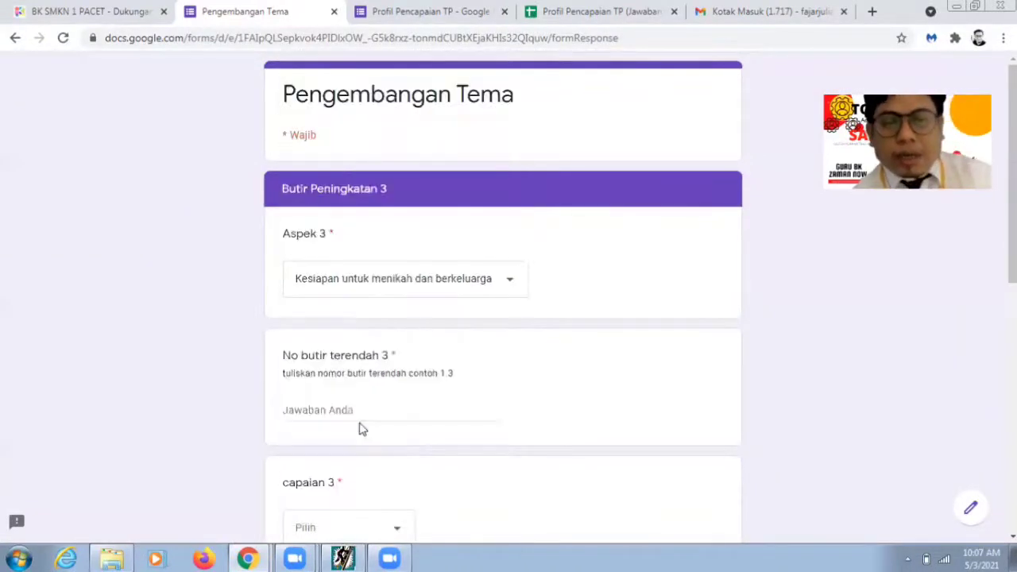
click(358, 414)
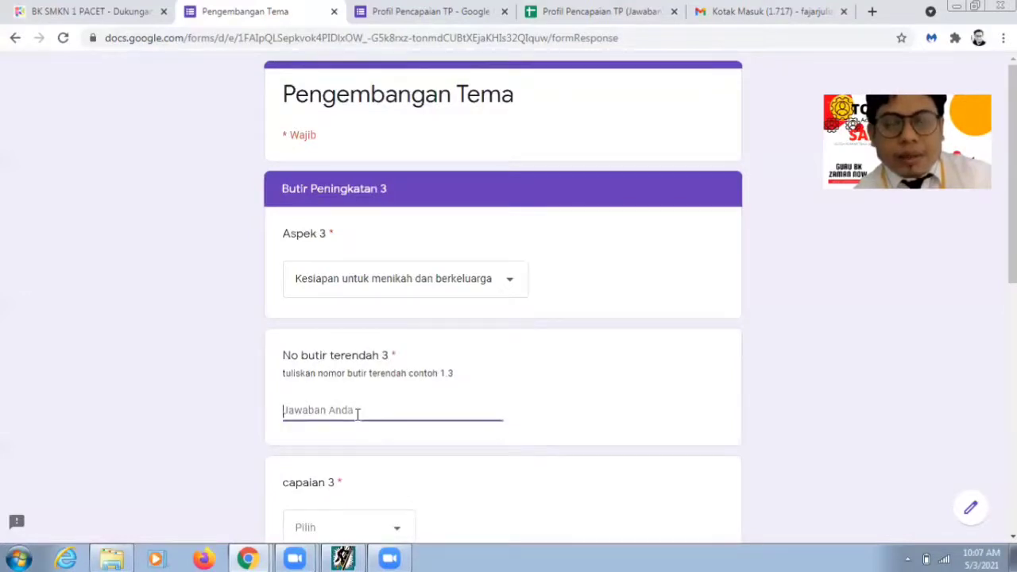
text(11.3)
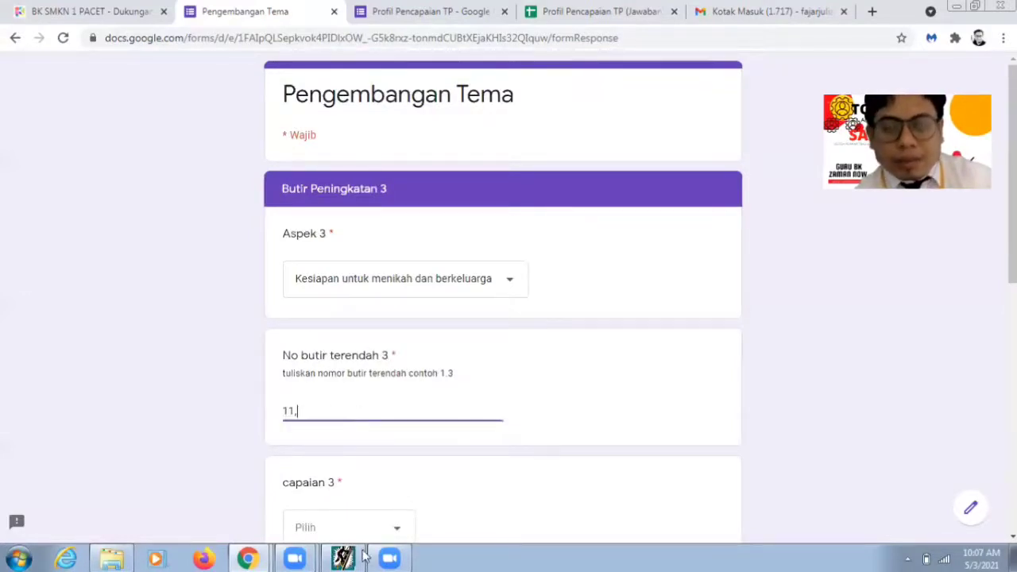
click(356, 559)
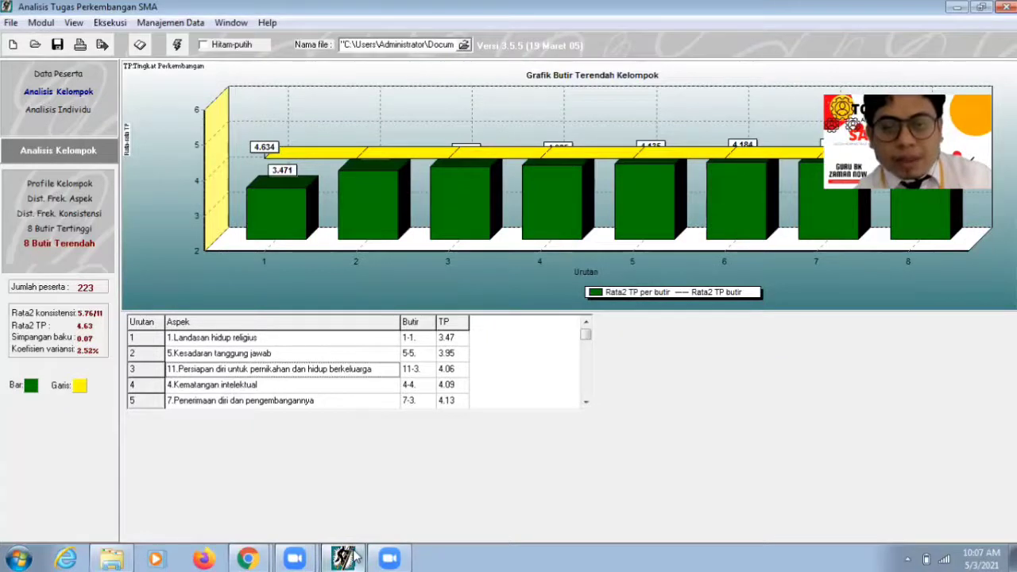
key(alt+Tab)
text(3)
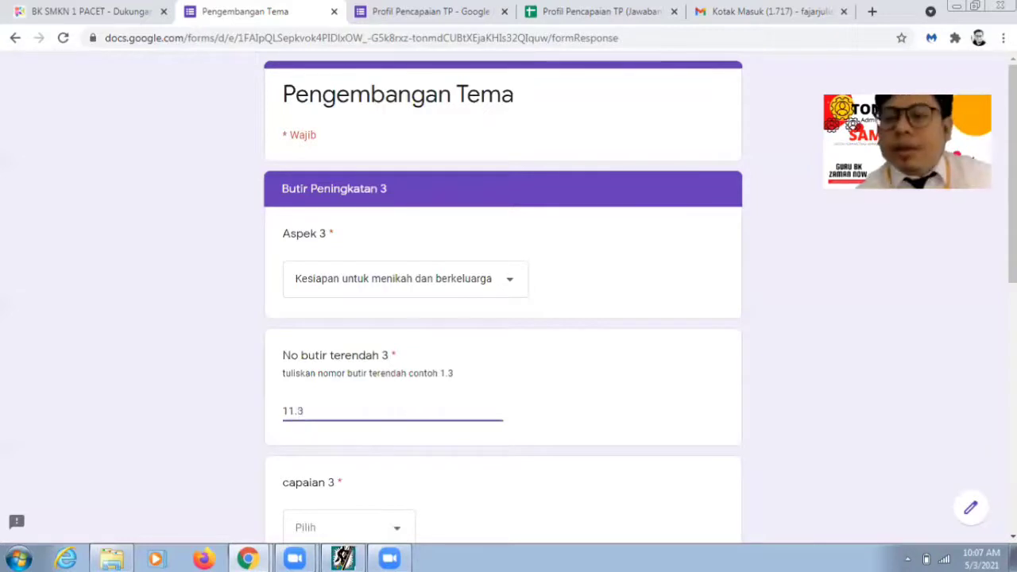
Step: Choose Sadar Diri for capaian 3 and enter nilai TP 3 as 4,06
scroll(456, 398, down, 2)
click(380, 410)
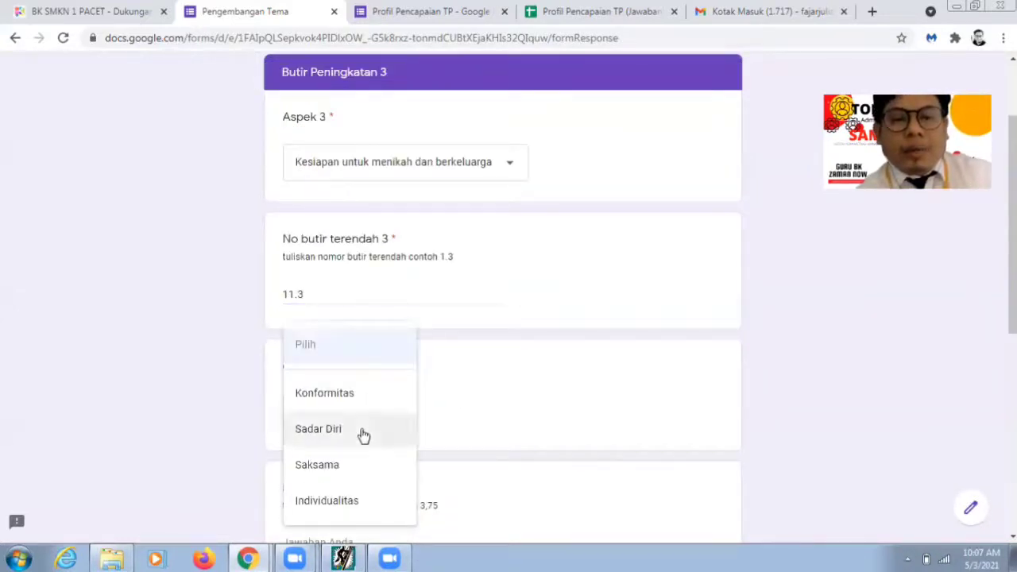
click(363, 434)
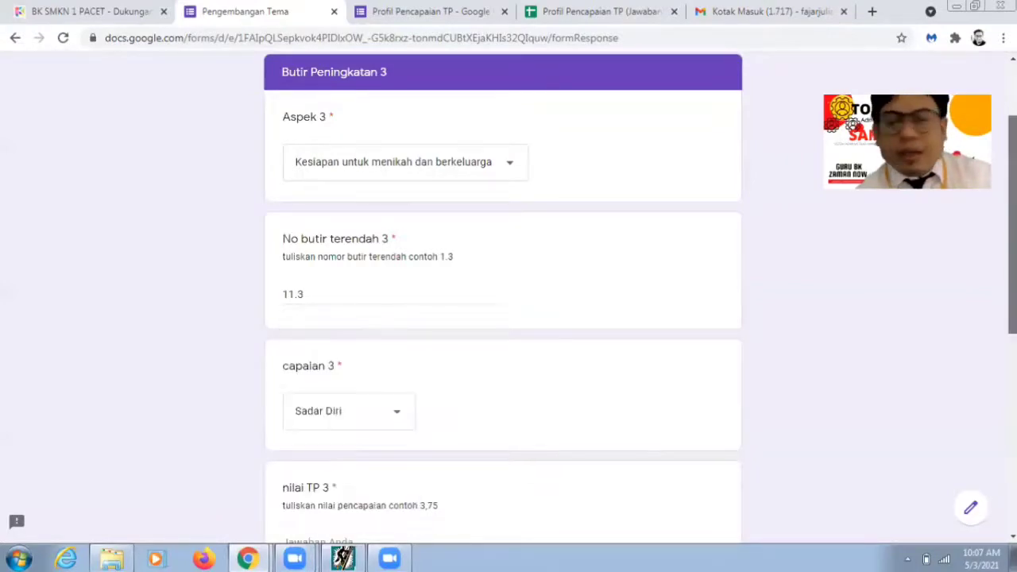
scroll(262, 557, down, 1)
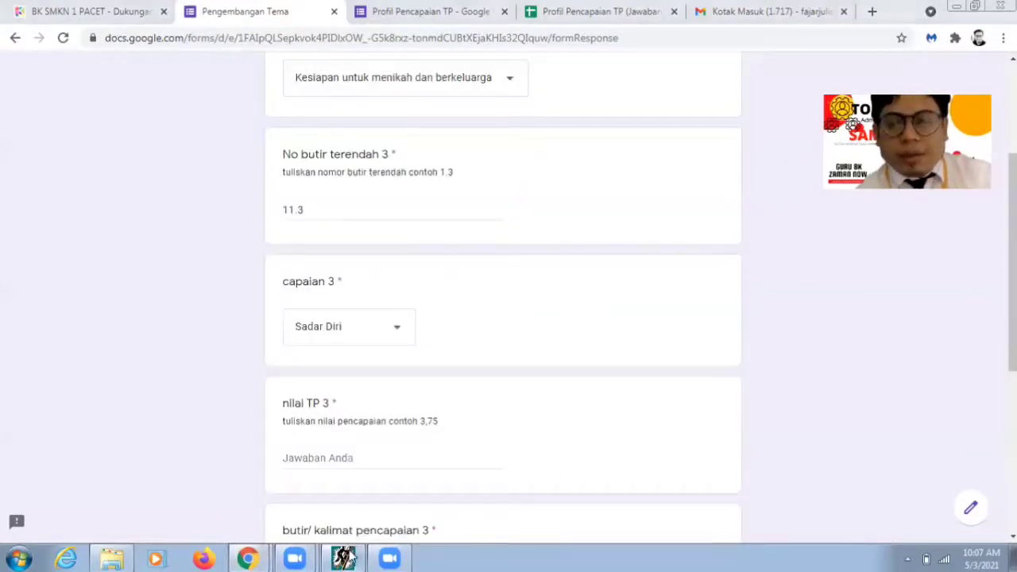
click(347, 554)
click(347, 554)
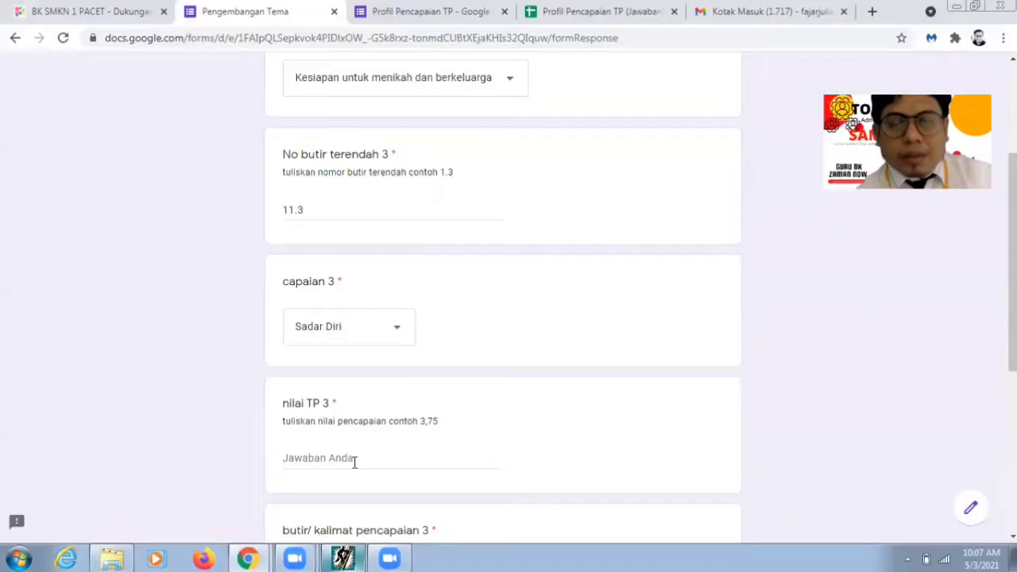
click(353, 461)
text(4,)
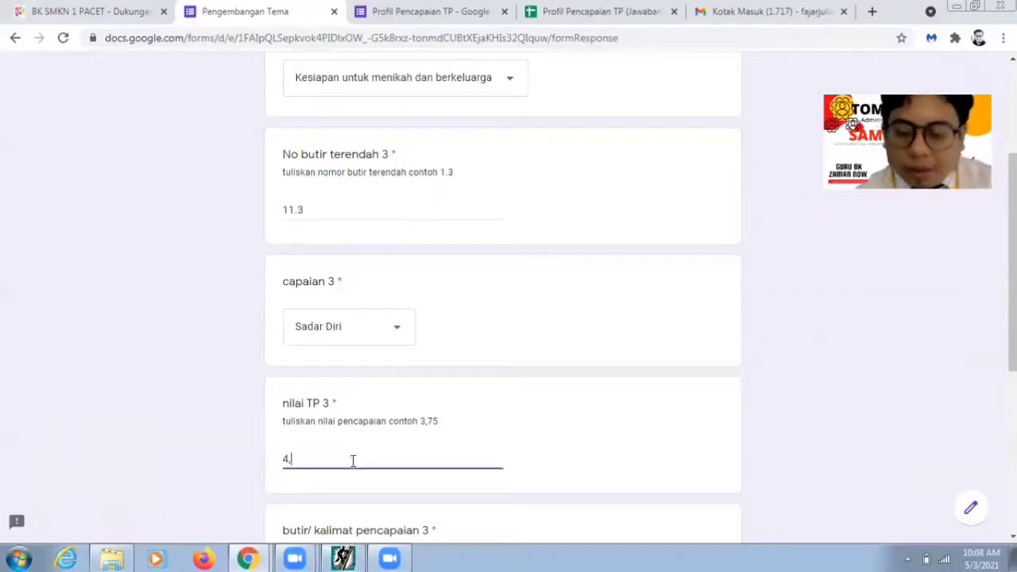
text(06)
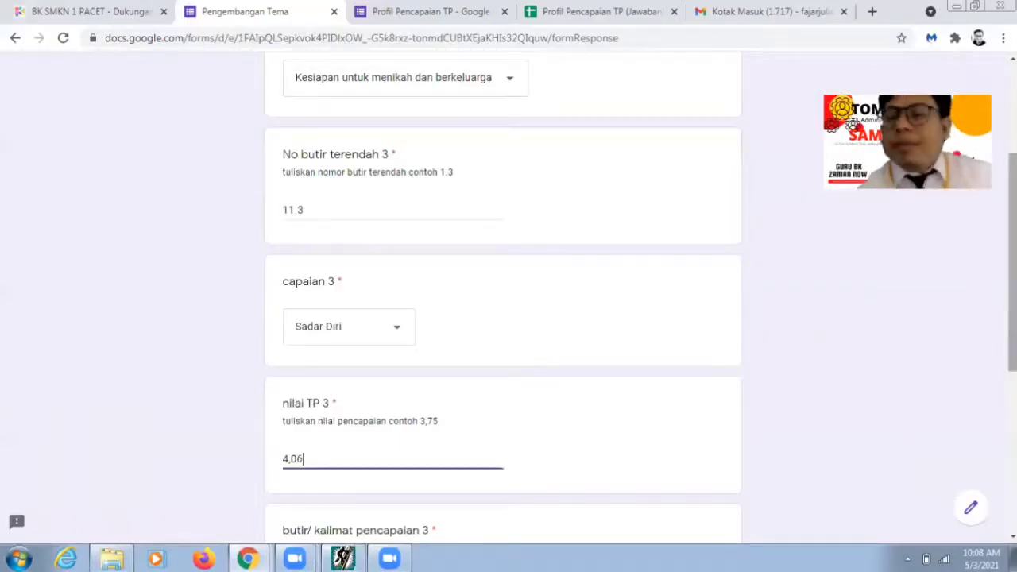
scroll(517, 384, down, 2)
scroll(516, 384, down, 1)
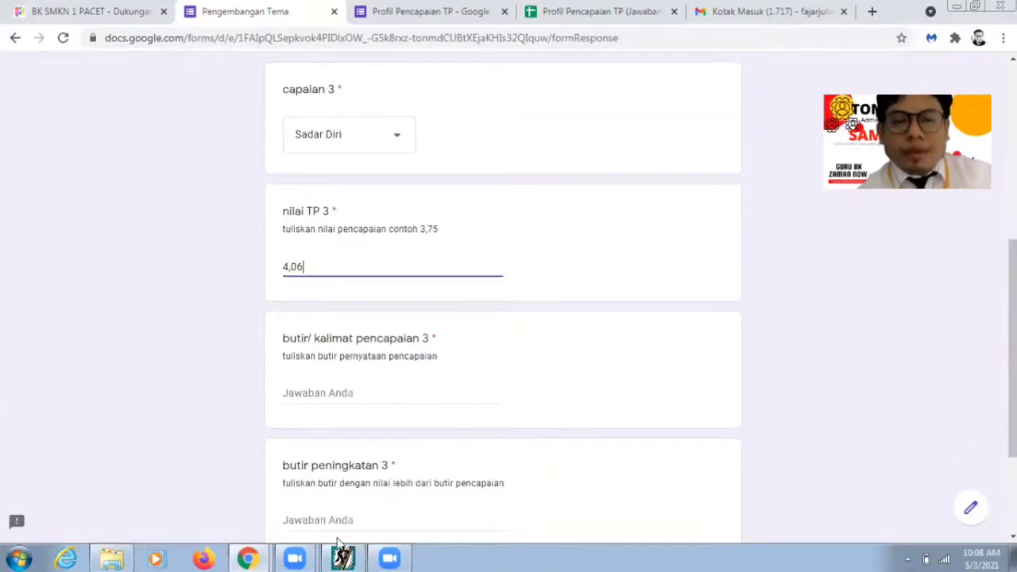
key(alt+Tab)
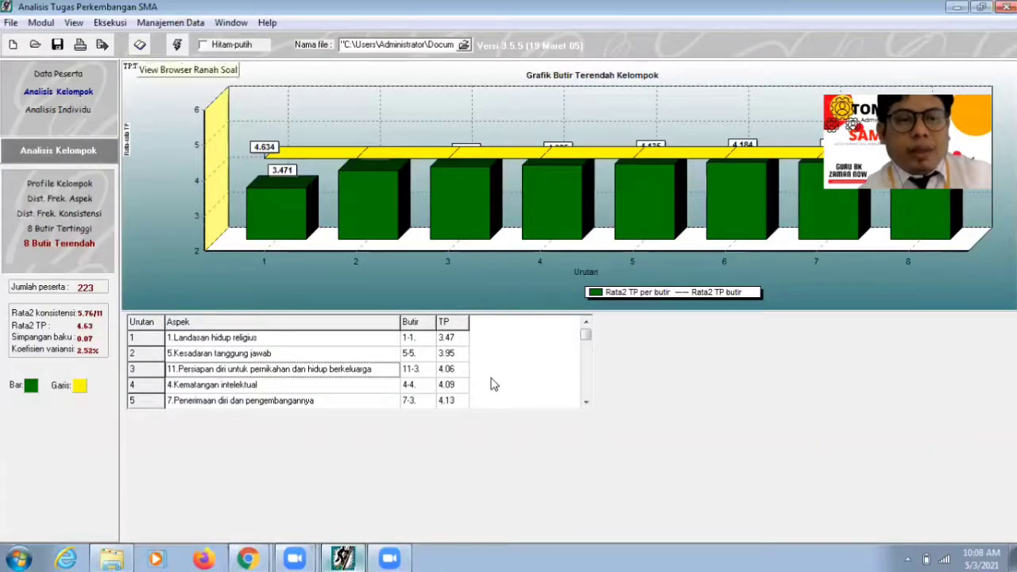
Step: Open Browse Ranah Soal, expand aspect 11 and item 11-3, and select statement d-4
click(140, 44)
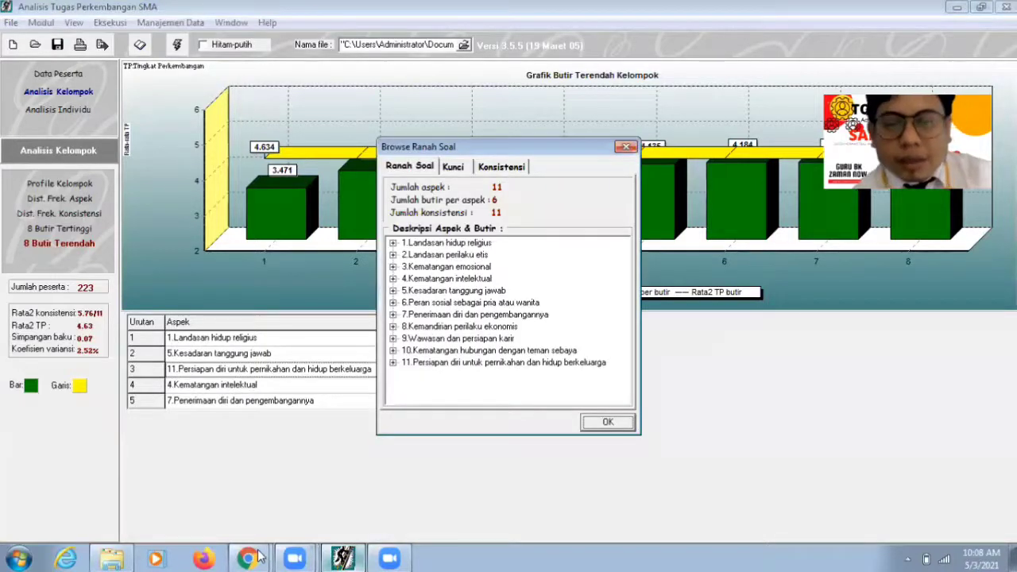
double_click(504, 362)
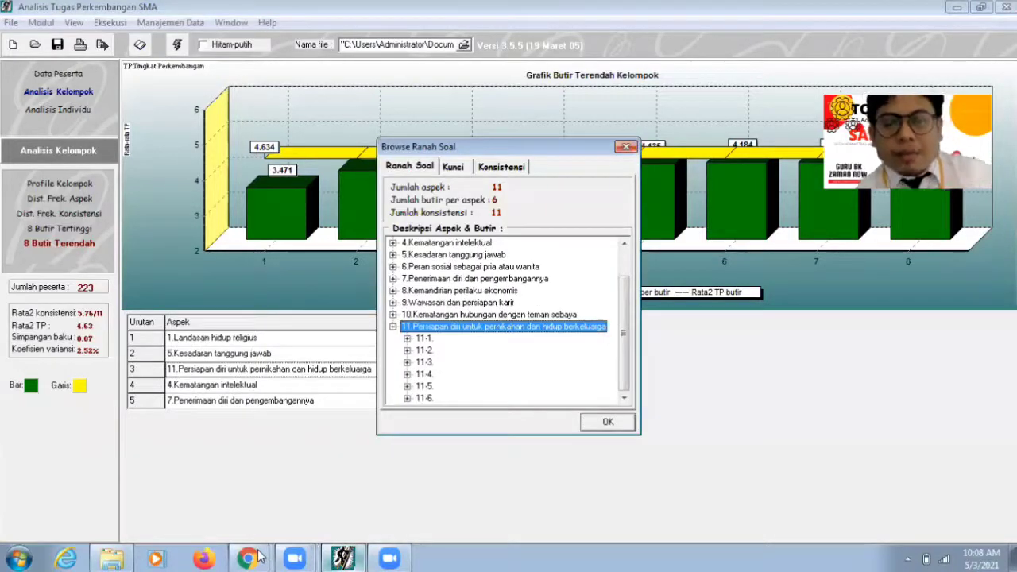
double_click(424, 362)
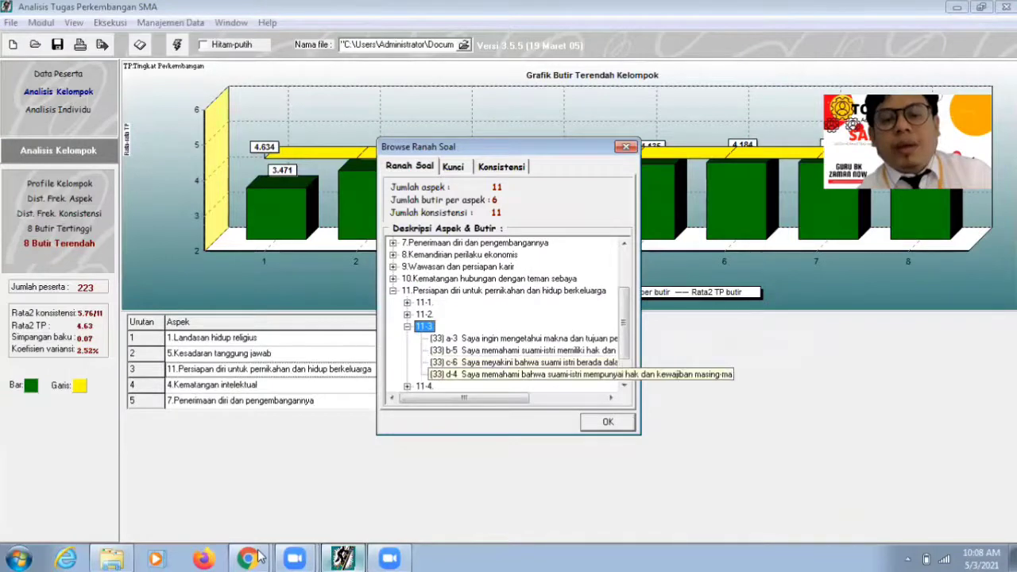
click(450, 374)
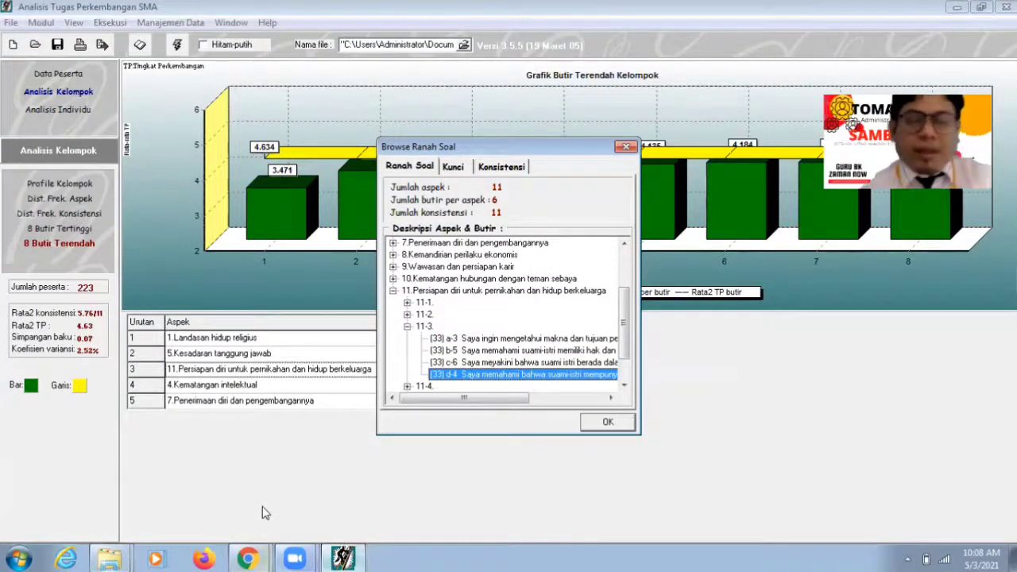
click(250, 558)
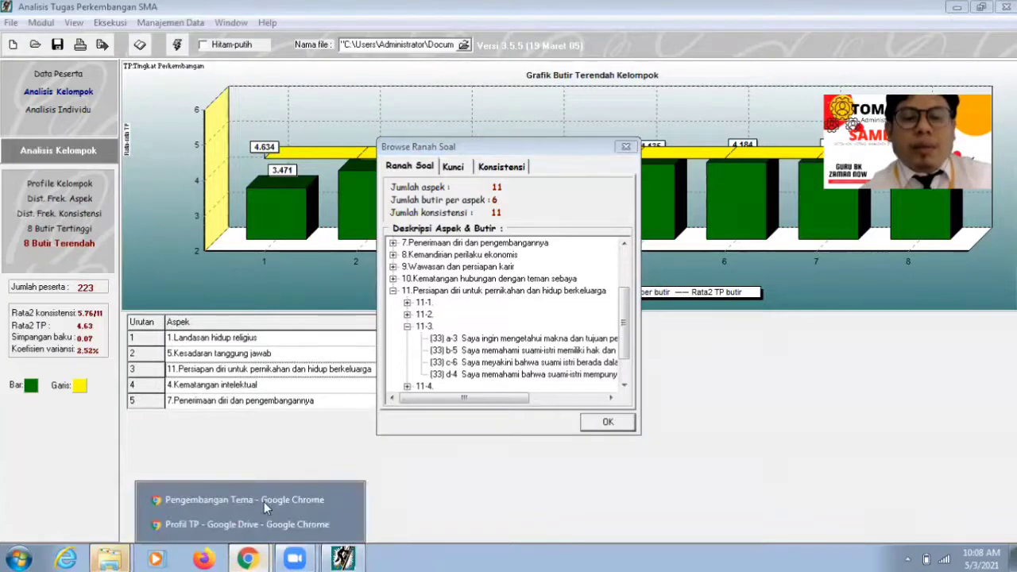
Step: Enter 'Memahami suami dan istri memiliki hak dan kewajiban masing-masing' as butir/kalimat pencapaian 3
click(264, 500)
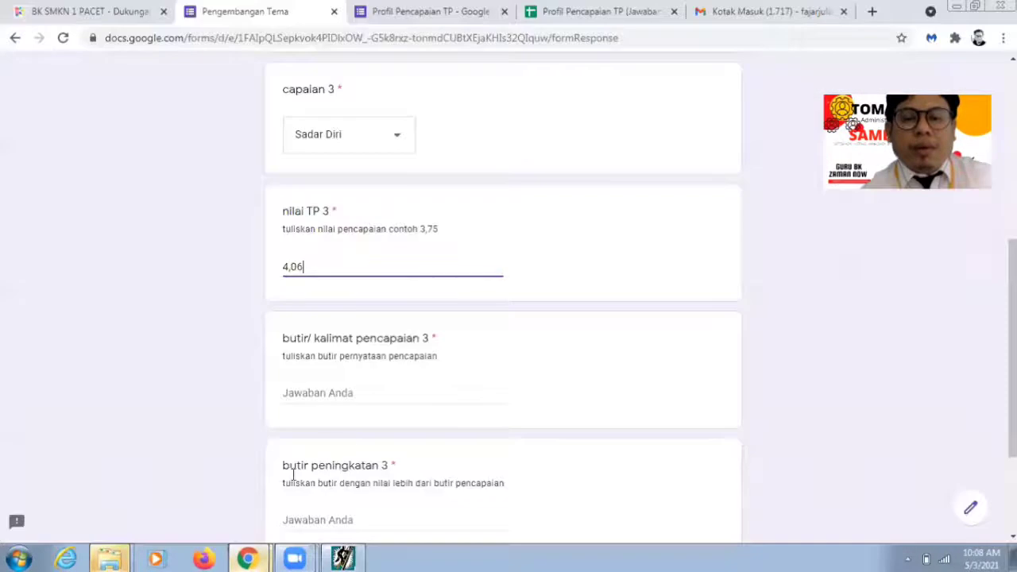
click(333, 392)
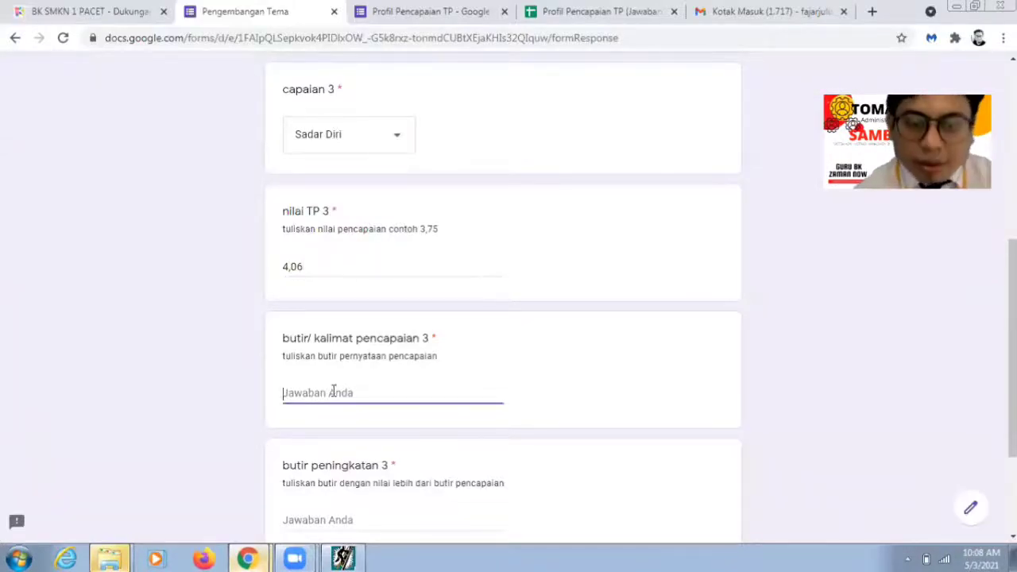
text(mem)
key(BackSpace)
text(Mem)
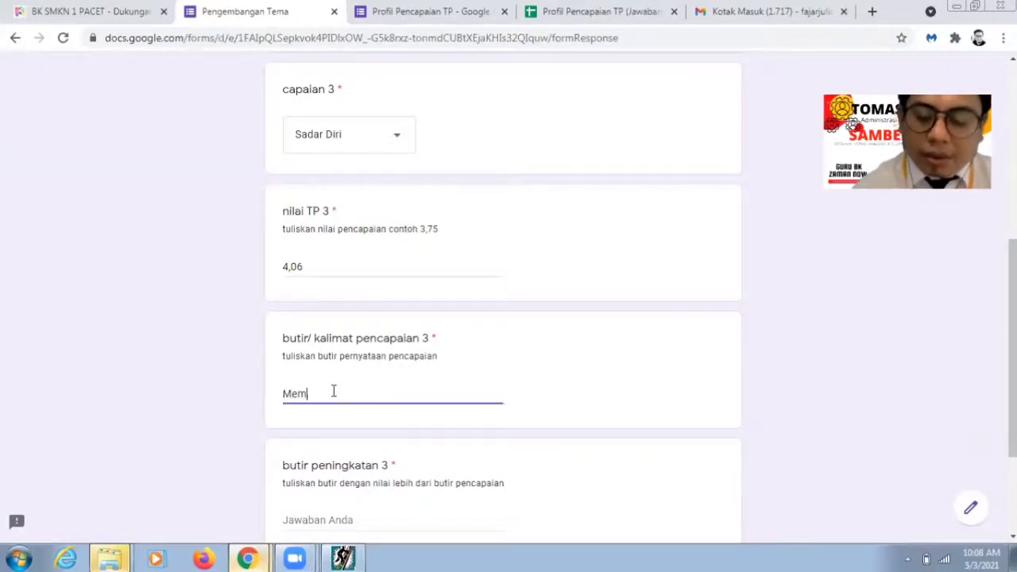
text(ahami suami)
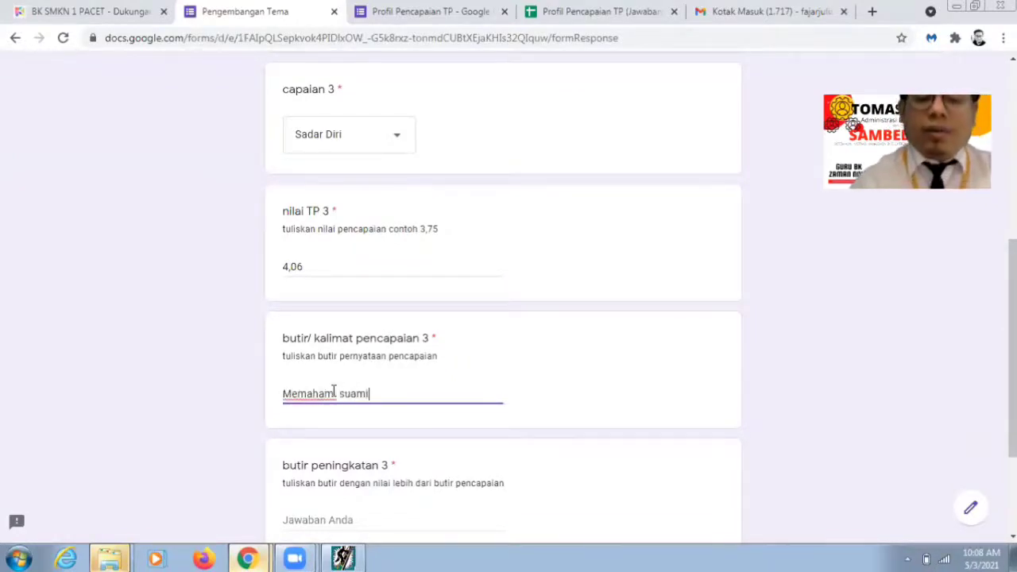
text( dan istri)
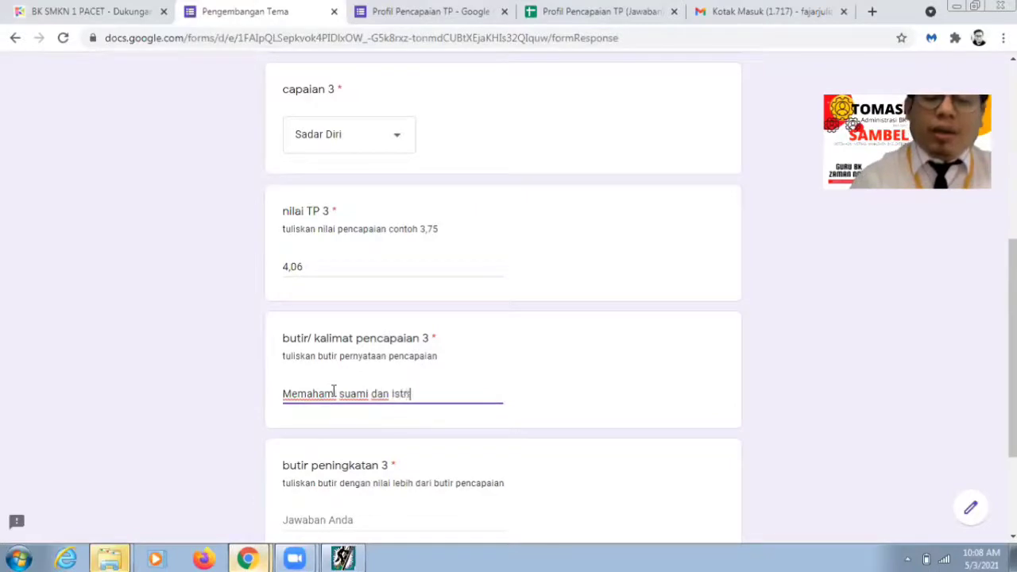
text( memiliki ha)
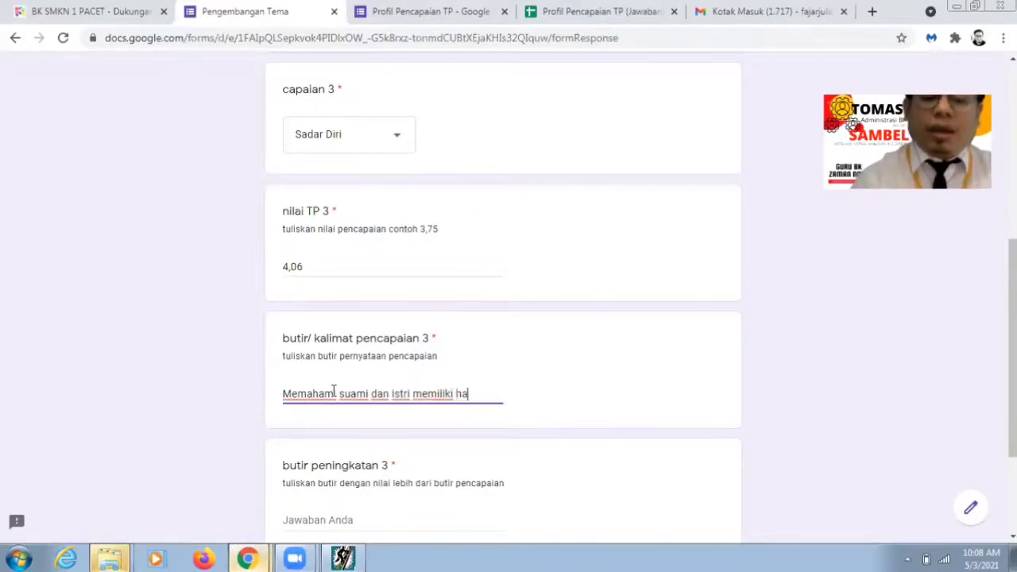
text(k dan kewaji)
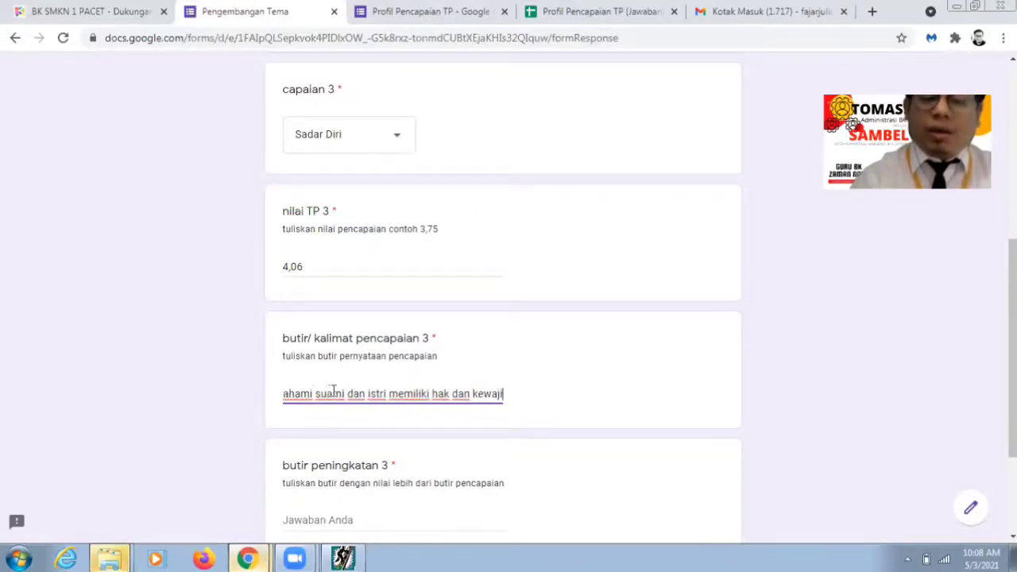
text(ban masing)
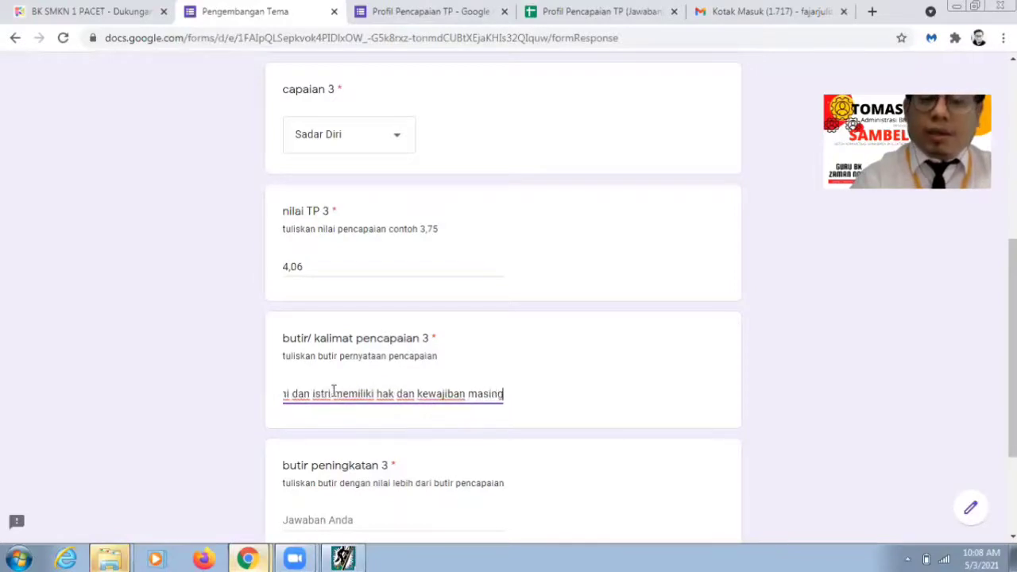
text(-masing)
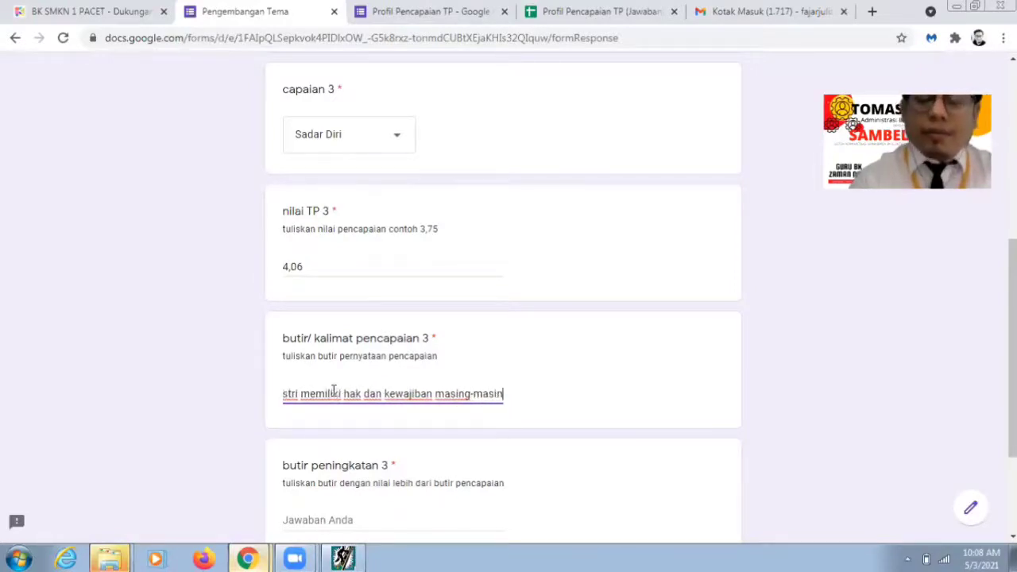
click(352, 519)
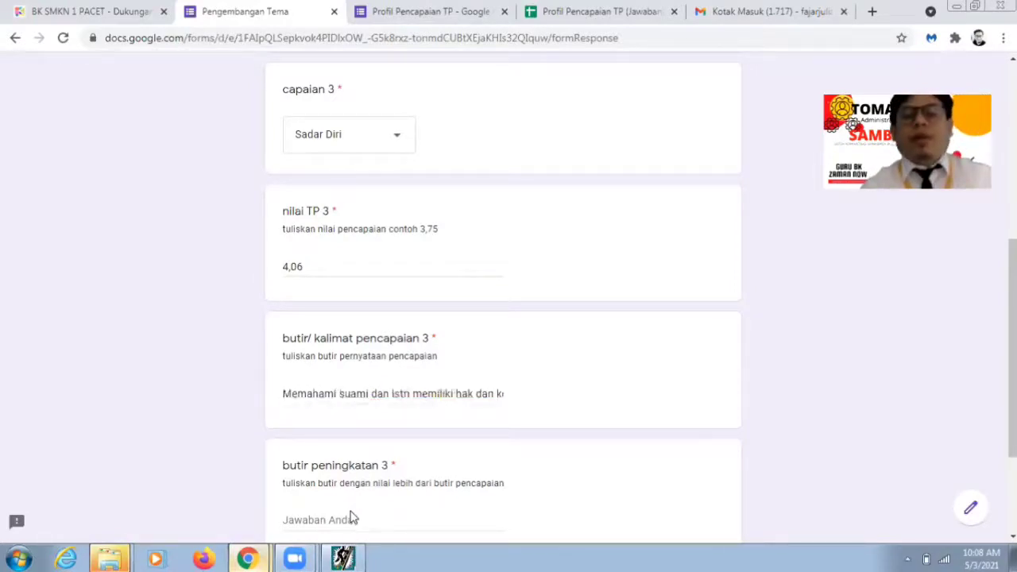
Step: Fill butir peningkatan 3 with the achievement statement, ending it with 'kewajiban sederajat'
click(342, 559)
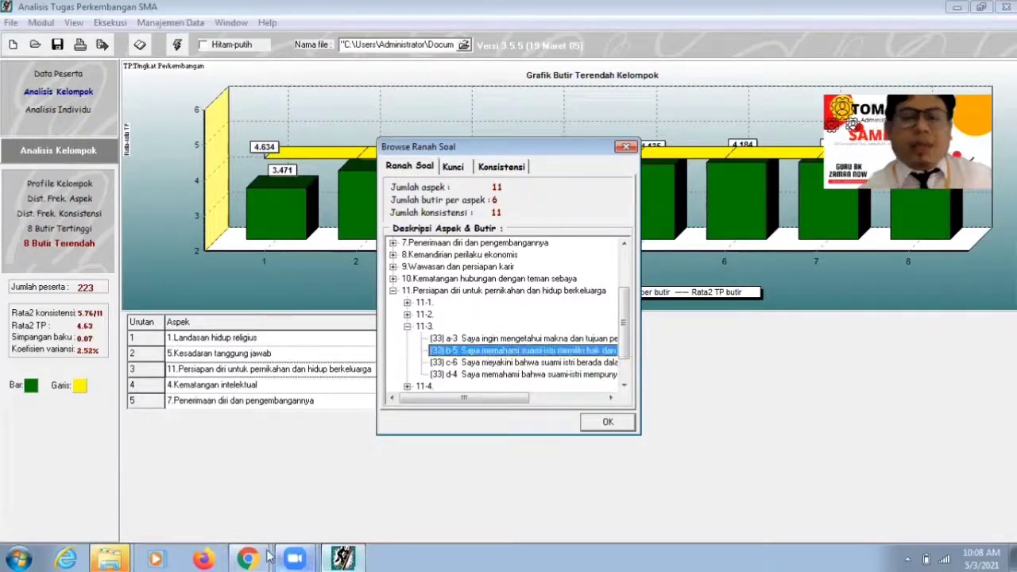
click(262, 550)
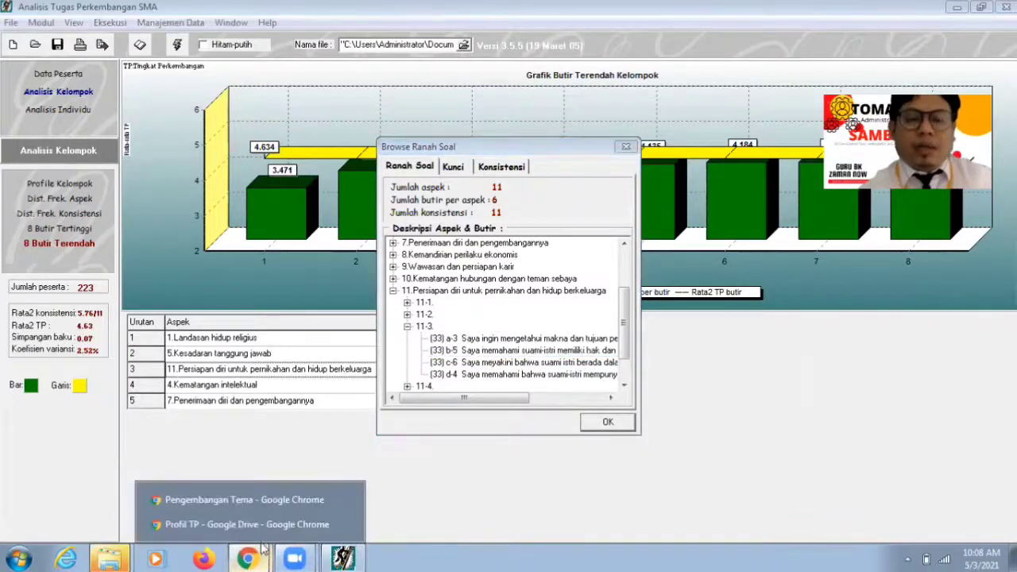
click(253, 502)
click(459, 393)
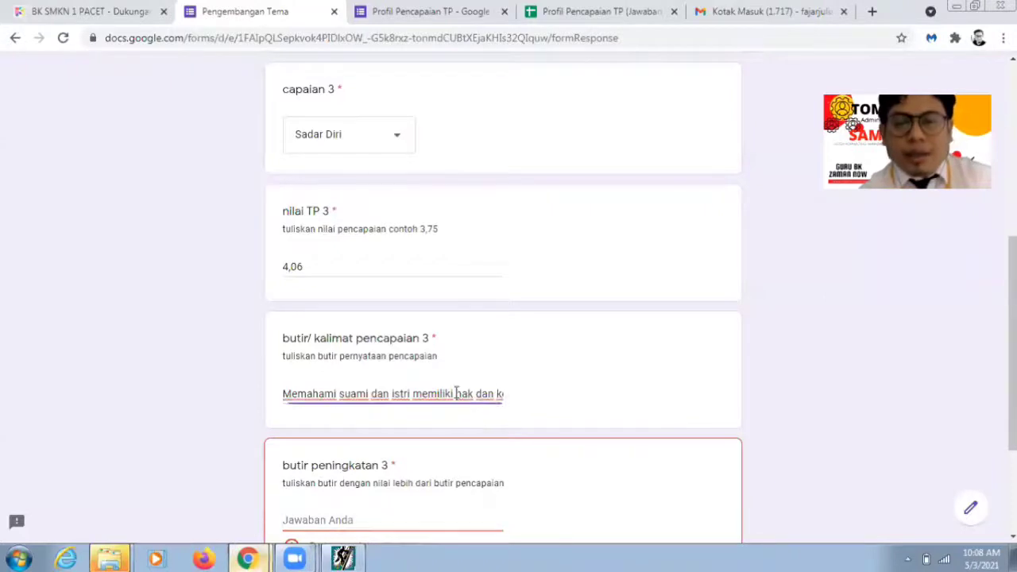
key(ctrl+a)
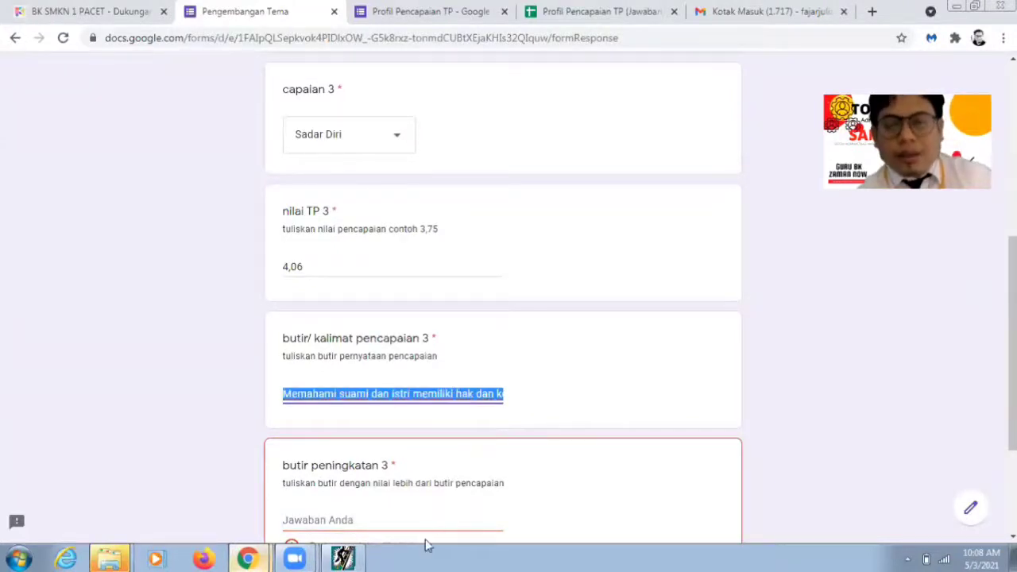
click(423, 524)
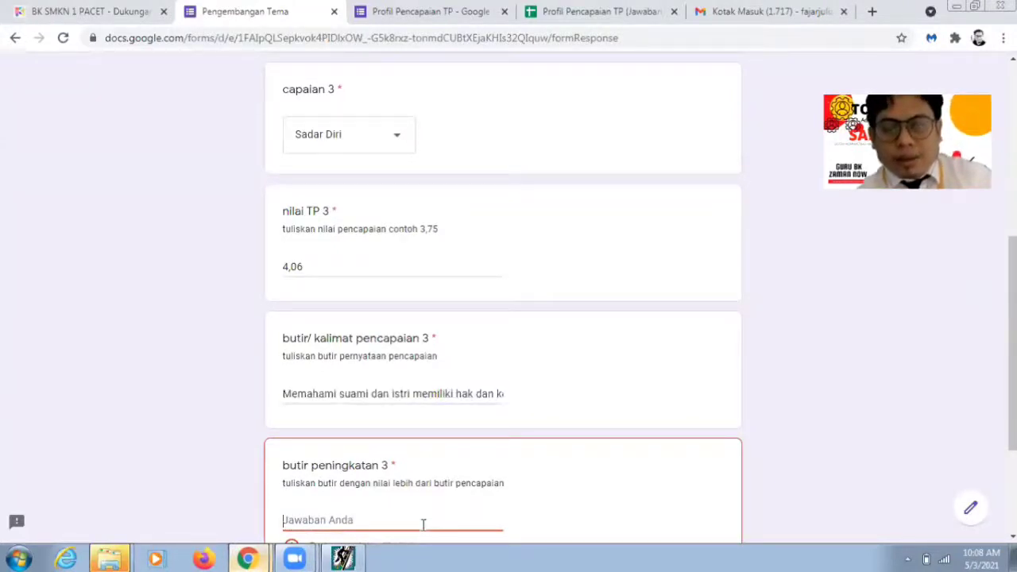
text(Memahami suami dan istri memiliki hak dan kewajiban masing-masing)
key(BackSpace)
key(BackSpace)
key(BackSpace)
key(BackSpace)
key(BackSpace)
key(BackSpace)
key(BackSpace)
key(BackSpace)
key(BackSpace)
key(BackSpace)
key(BackSpace)
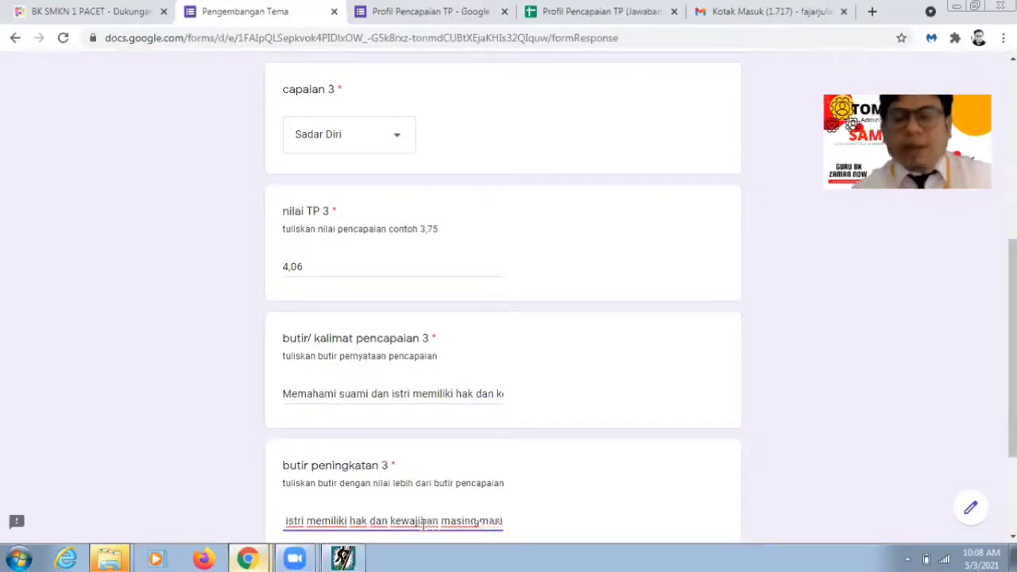
key(BackSpace)
key(BackSpace)
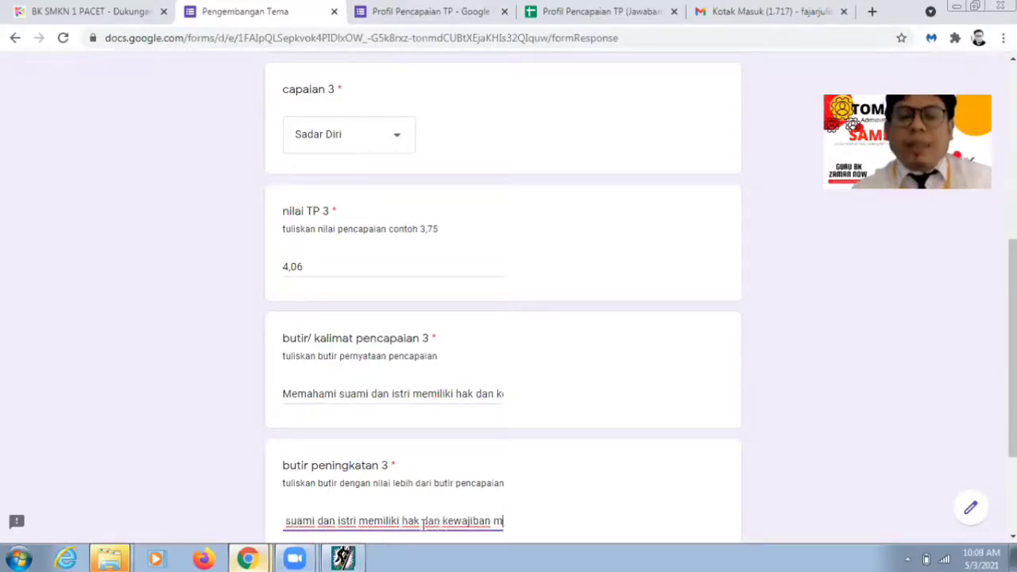
text(sederajat)
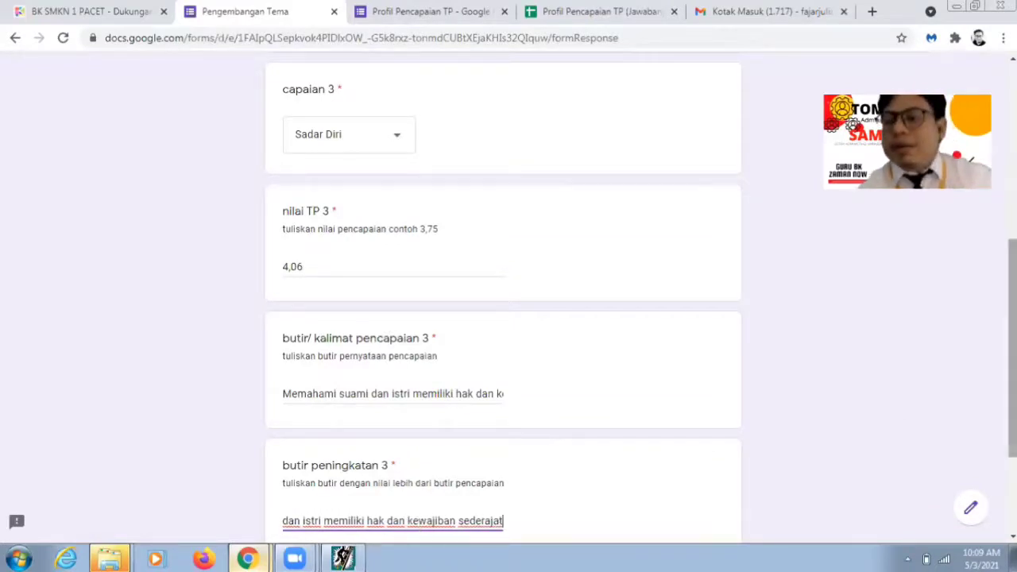
Step: Advance the form to the Butir Peningkatan 4 section
scroll(899, 408, down, 2)
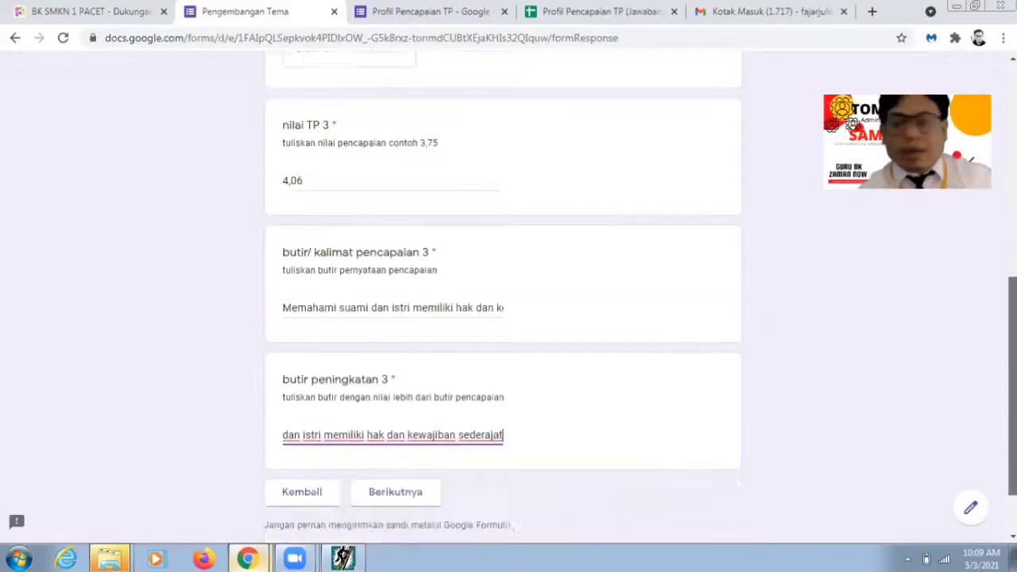
click(407, 428)
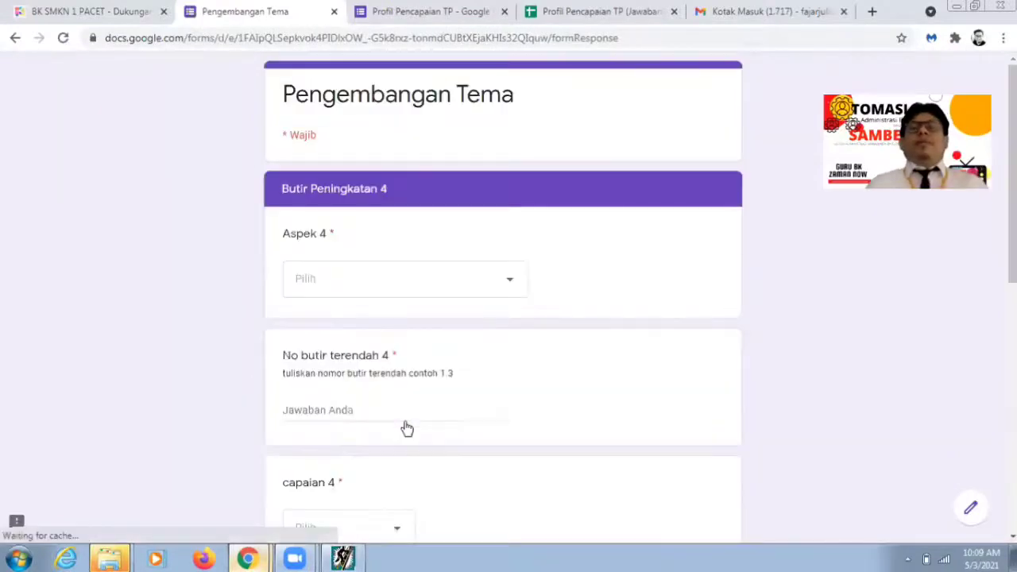
mouse_move(295, 559)
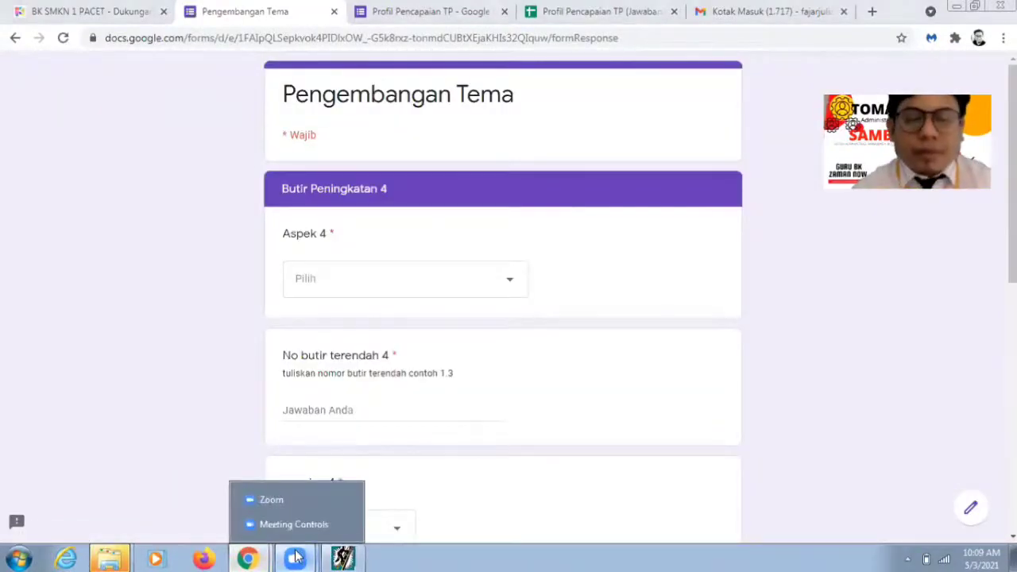
mouse_move(248, 559)
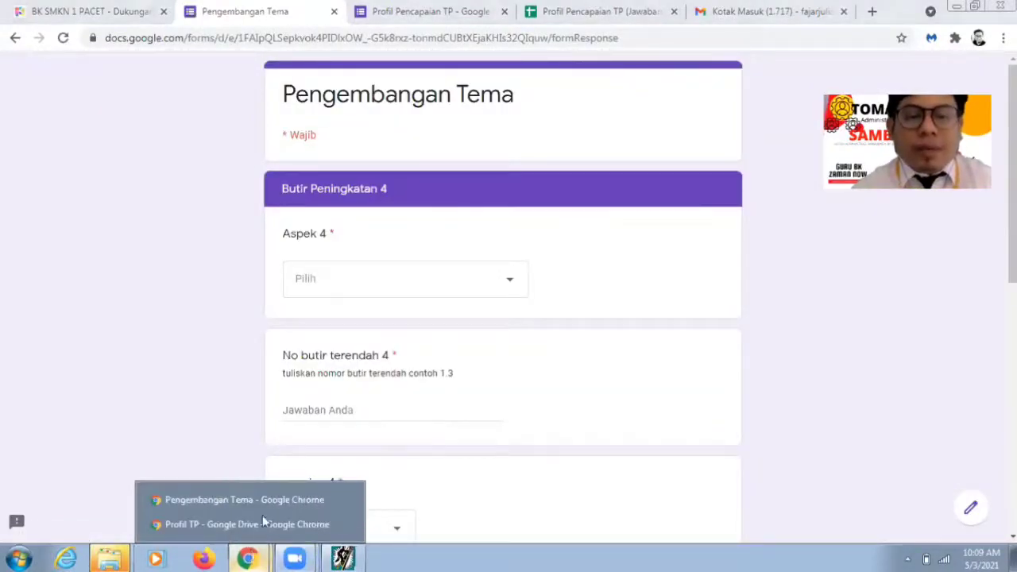
Step: Close the item browser and select row 4, 4.Kematangan intelektual (butir 4-4, TP 4.09)
click(344, 559)
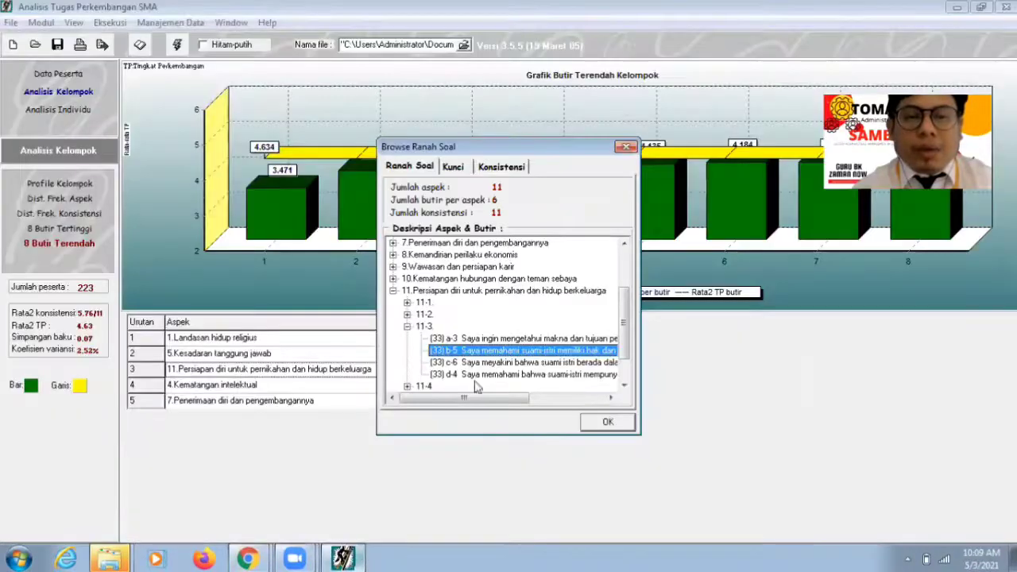
click(609, 423)
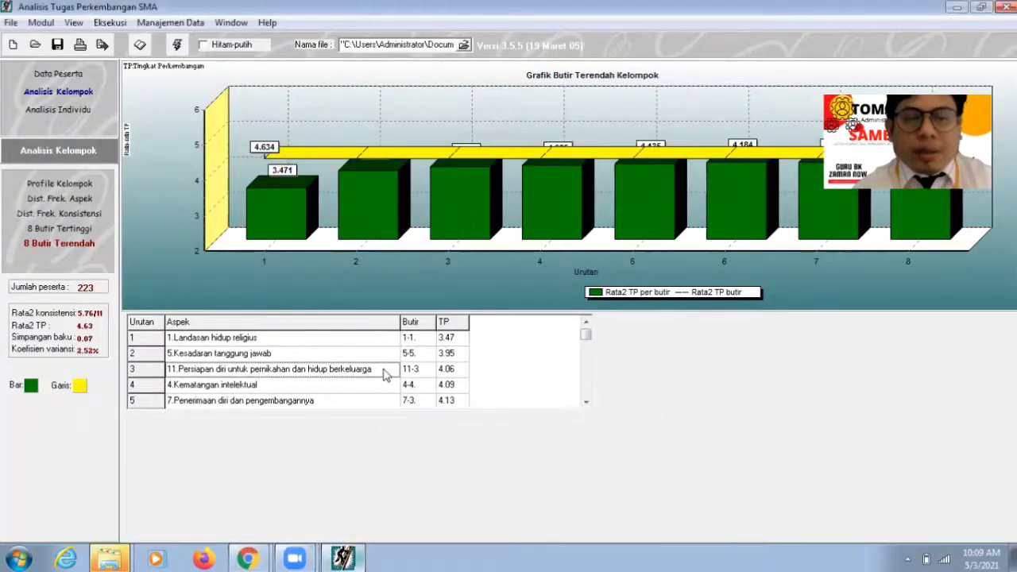
click(357, 393)
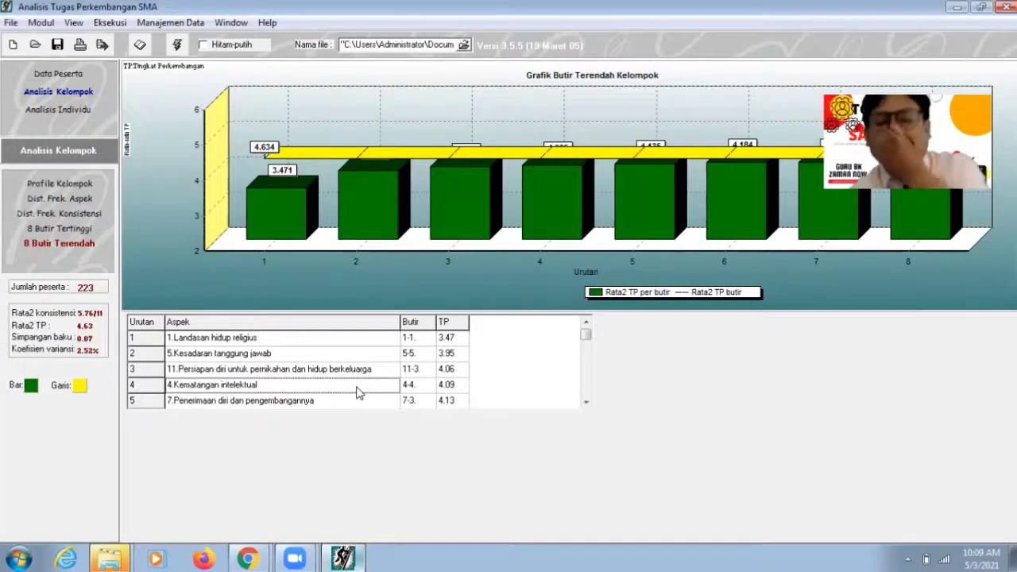
click(248, 559)
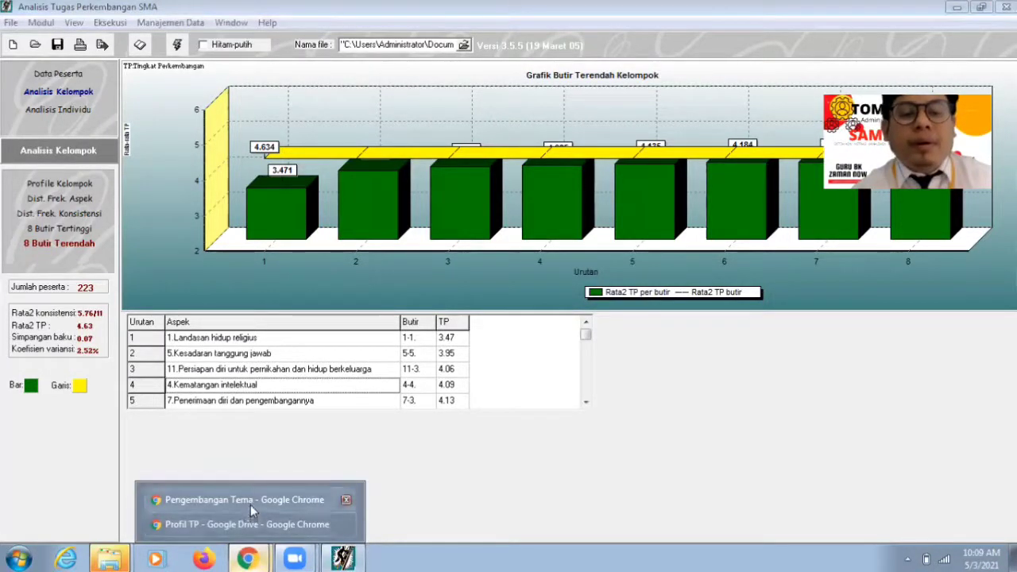
click(250, 502)
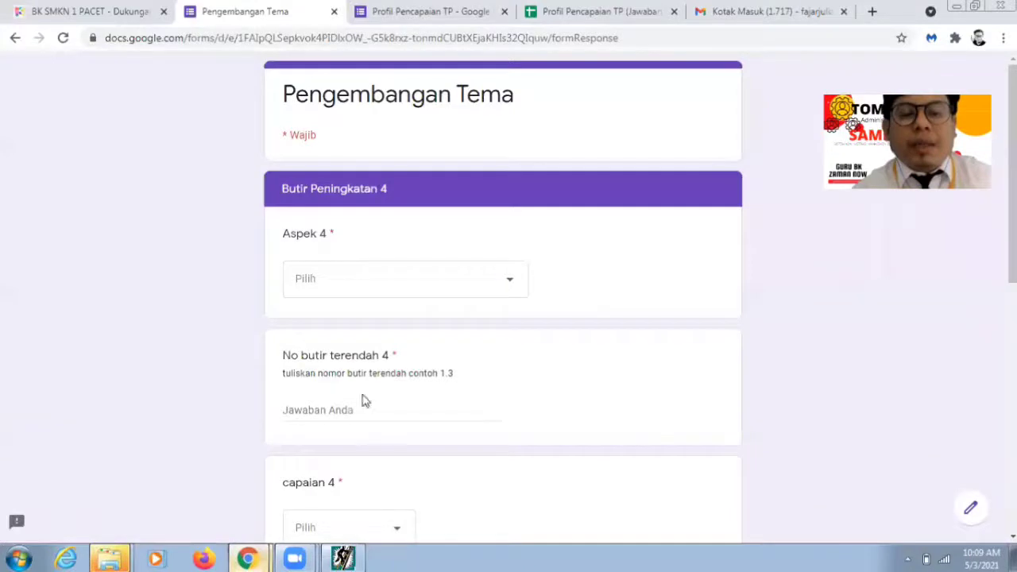
Step: Set Aspek 4 to Kematangan intelektual with lowest item 4.4
click(403, 278)
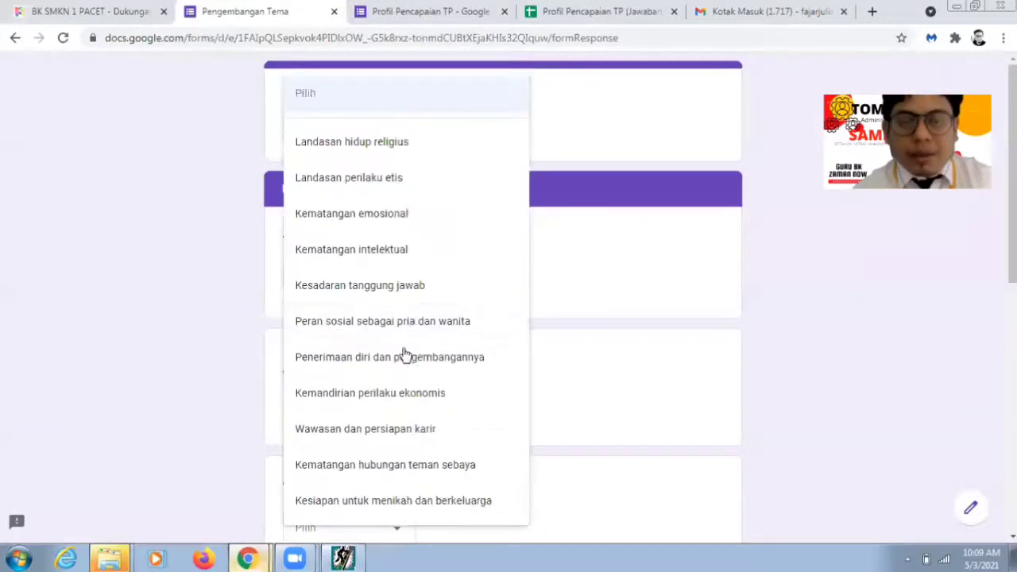
click(389, 256)
click(398, 413)
text(4)
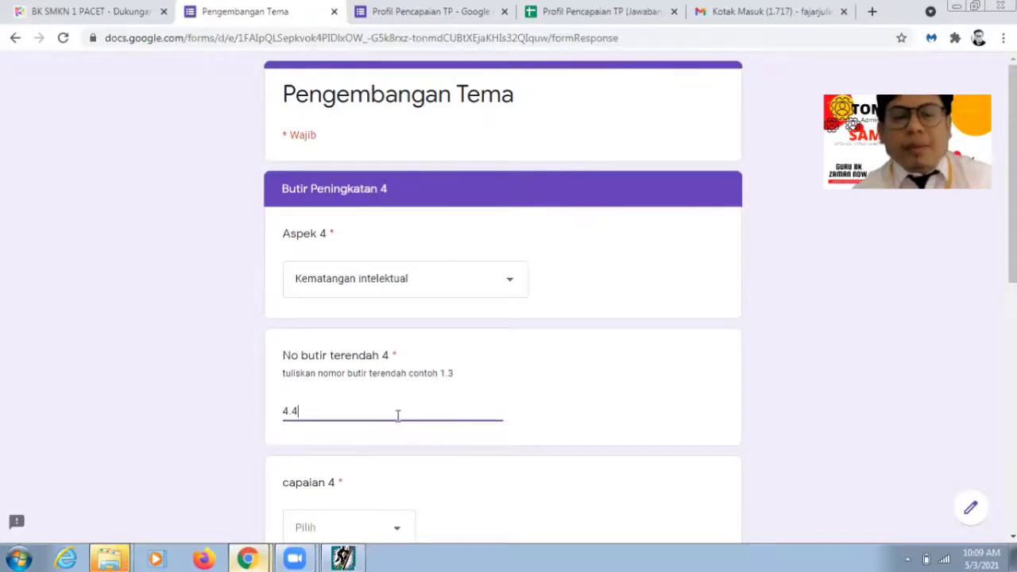
text(.4)
Step: Choose Sadar Diri for capaian 4 and enter nilai TP 4 as 4,09
scroll(429, 413, down, 2)
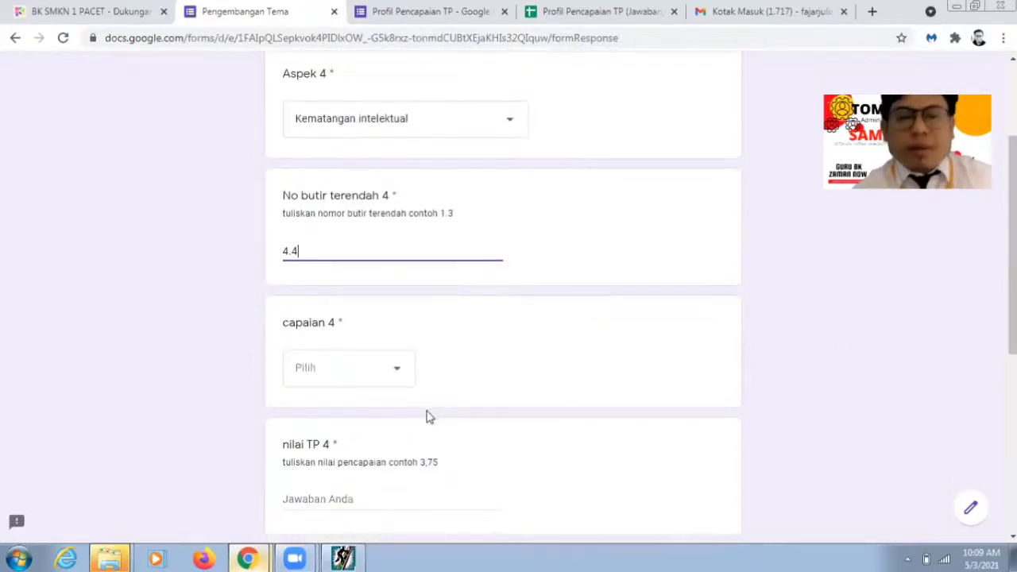
click(395, 370)
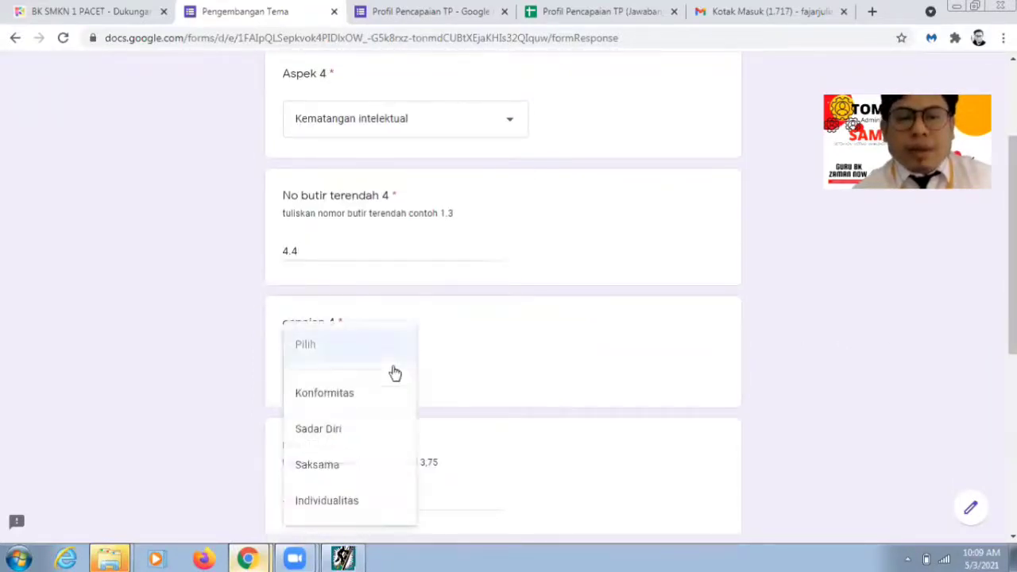
click(371, 438)
click(356, 559)
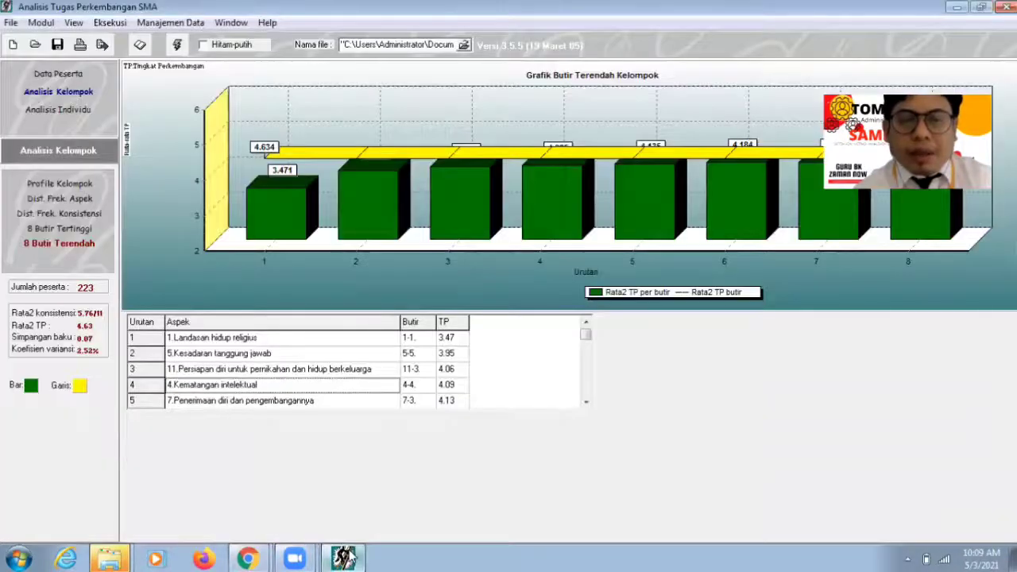
click(346, 558)
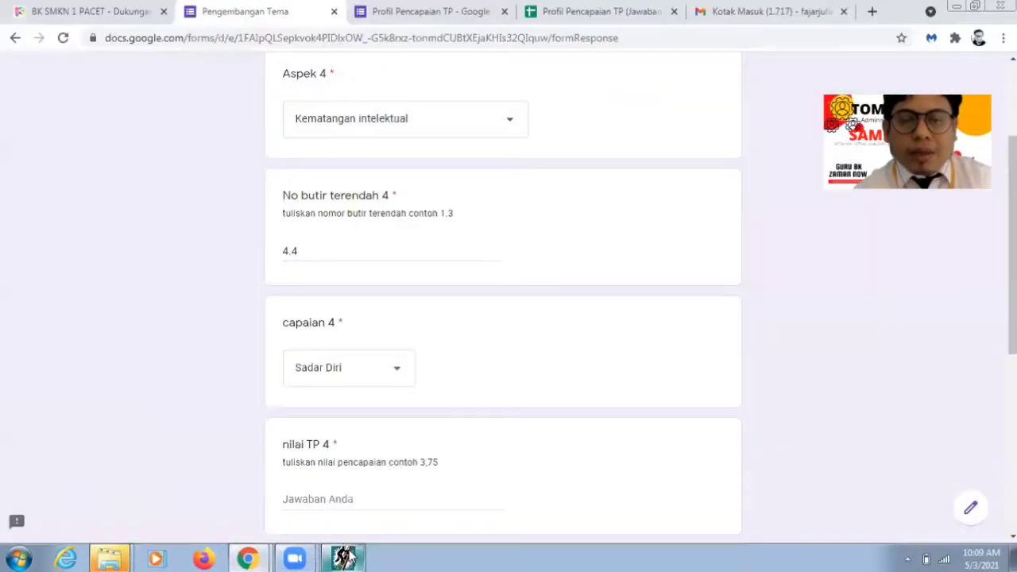
click(350, 499)
text(4,0)
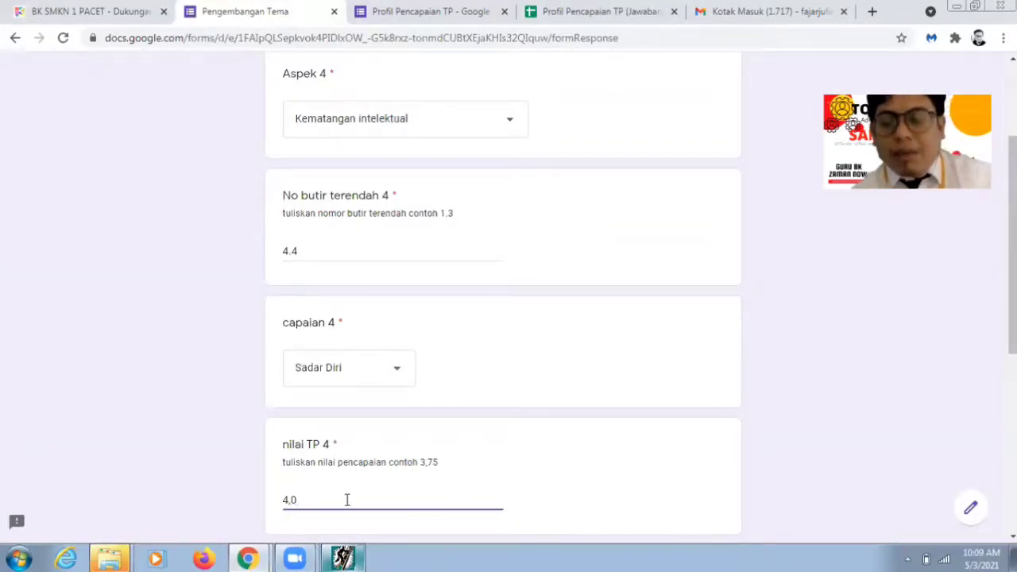
text(9)
scroll(376, 504, down, 2)
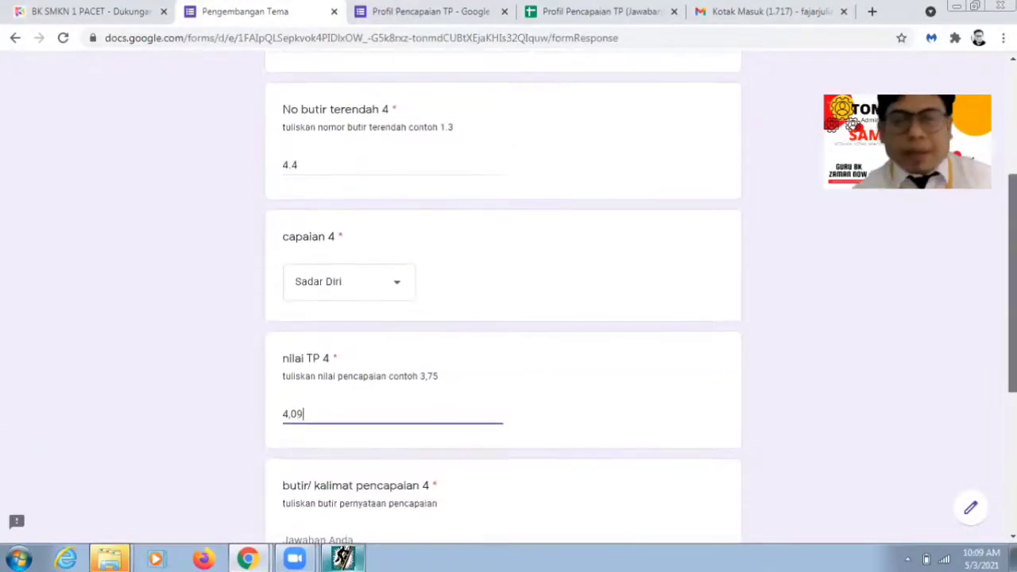
click(358, 452)
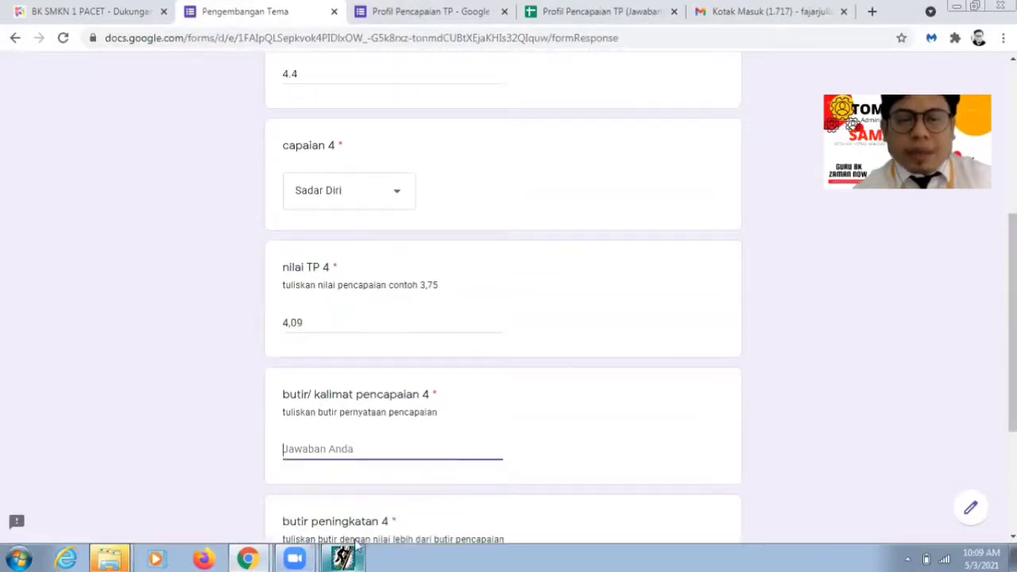
click(343, 558)
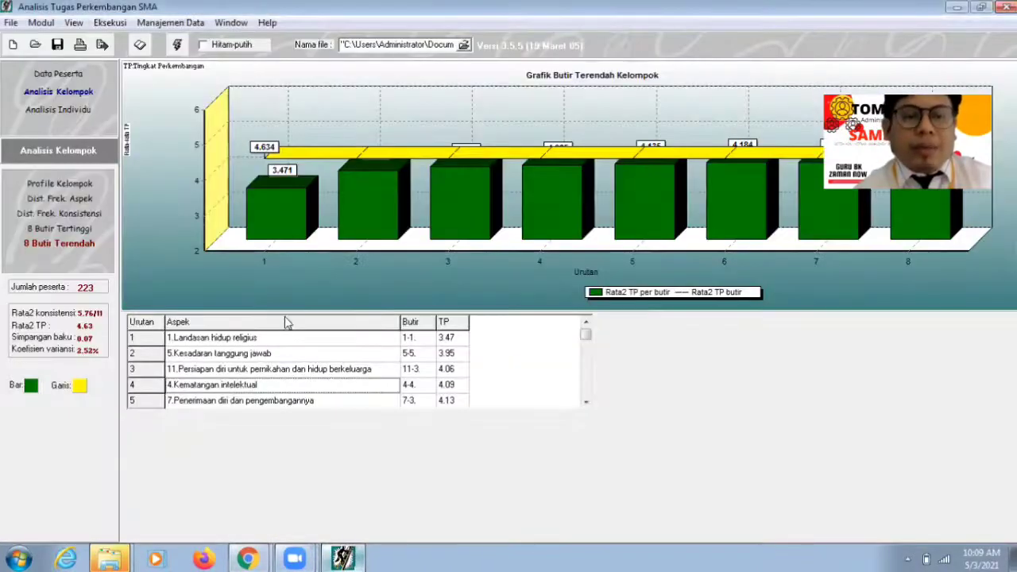
Step: Open Browse Ranah Soal, expand 4.Kematangan intelektual and item 4-4, and select statement d-4
click(140, 45)
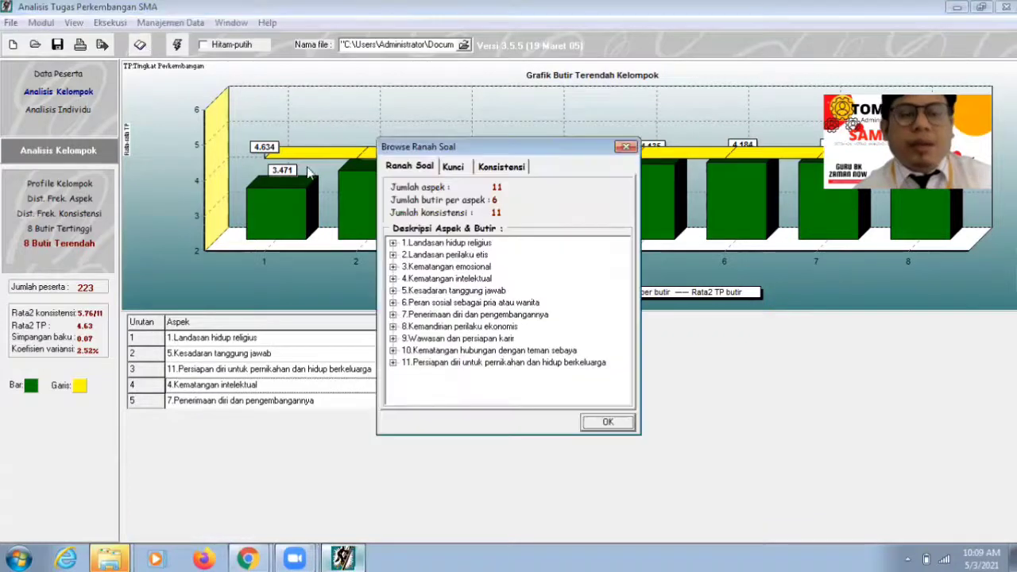
double_click(443, 279)
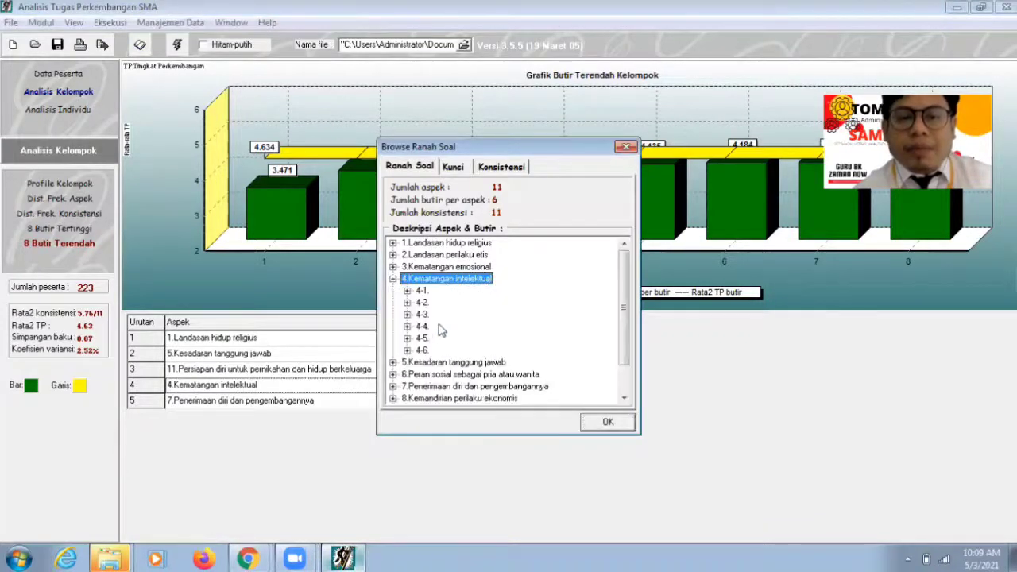
double_click(423, 326)
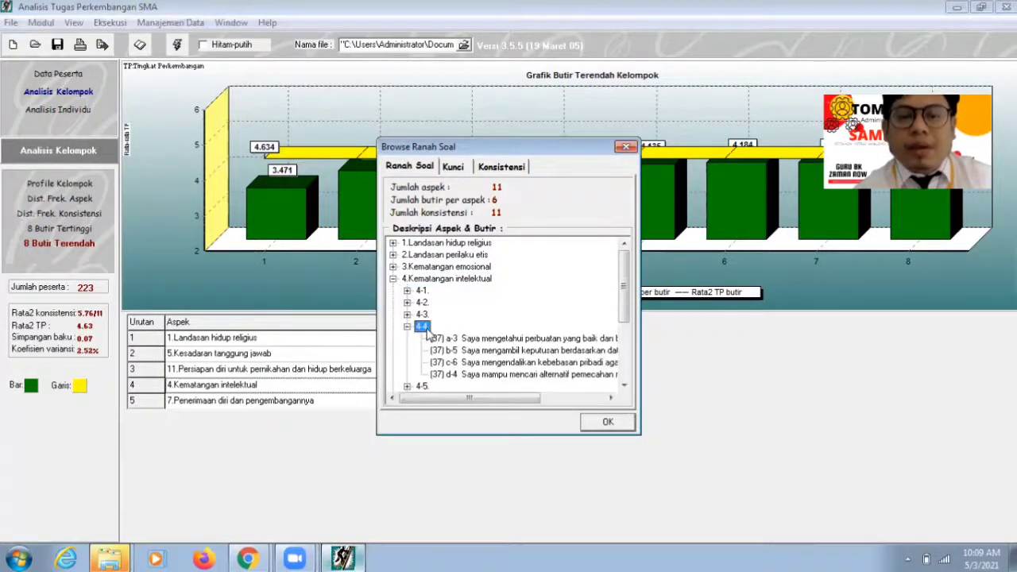
click(482, 377)
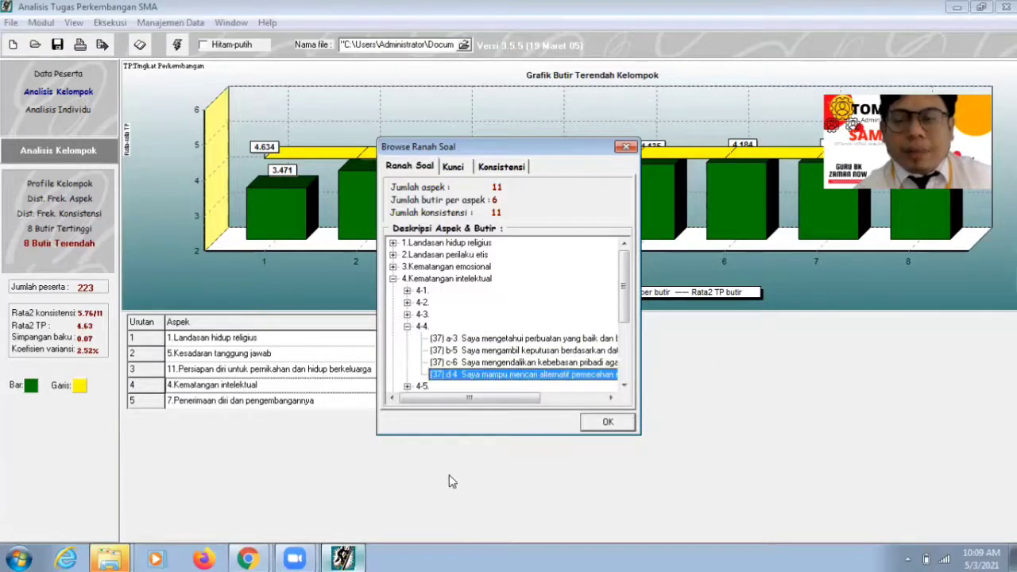
click(247, 559)
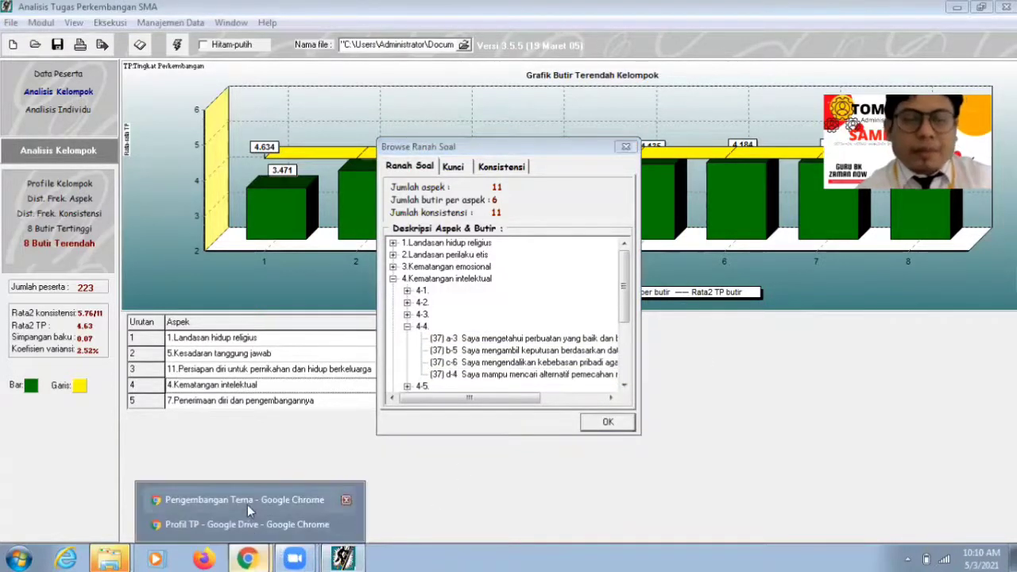
Step: Enter 'Mampu mencari alternatif pemecahan masalah yang paling tekpat' as pencapaian 4, then look up statement b-5
click(247, 500)
text(Mam)
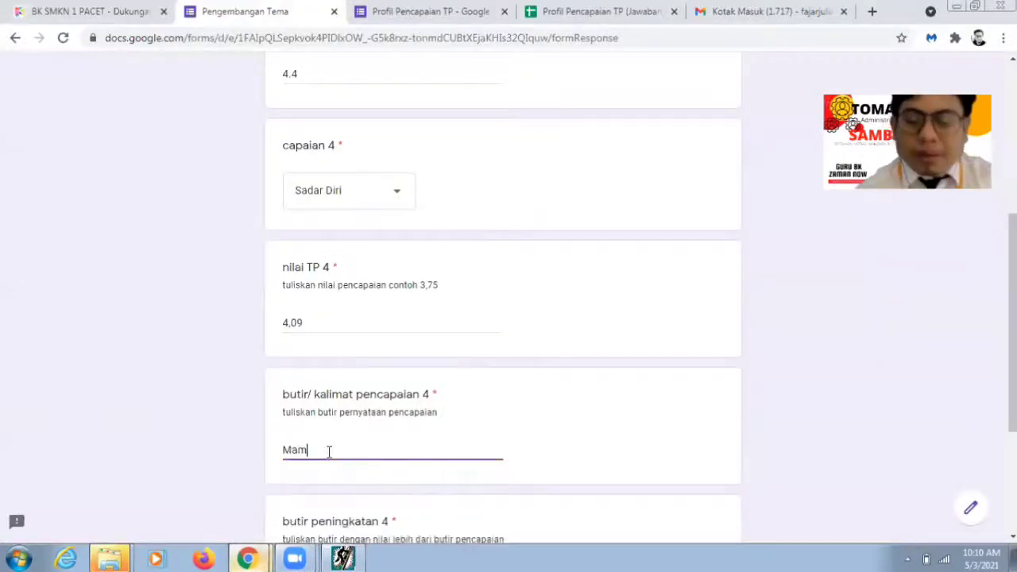
text(pu men)
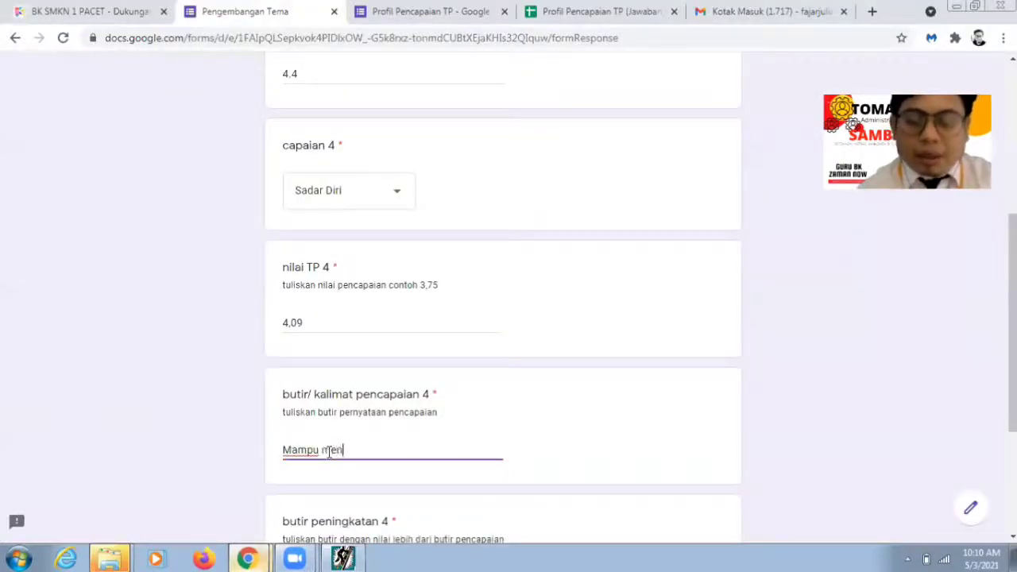
text(cari alter)
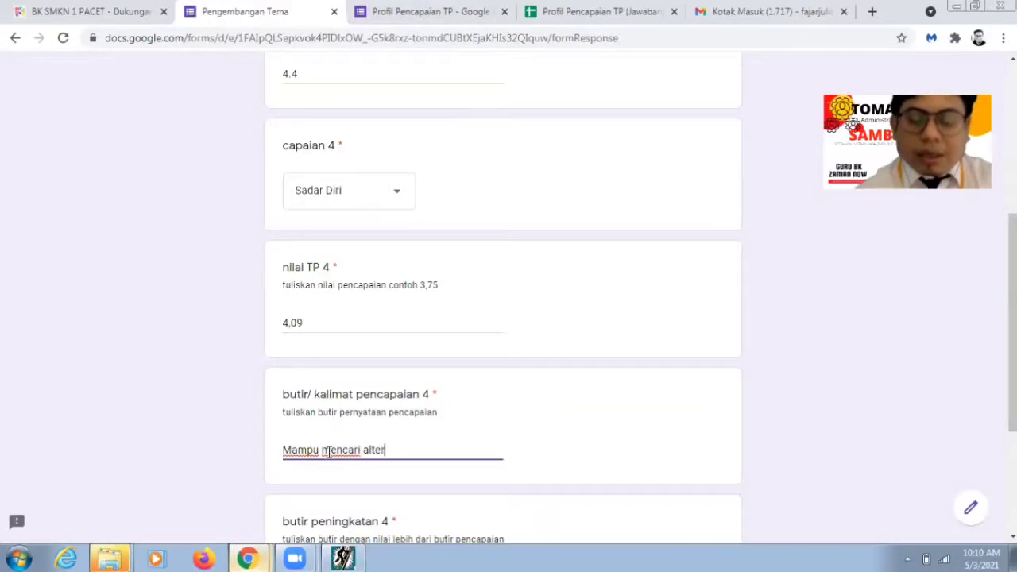
text(natif peme)
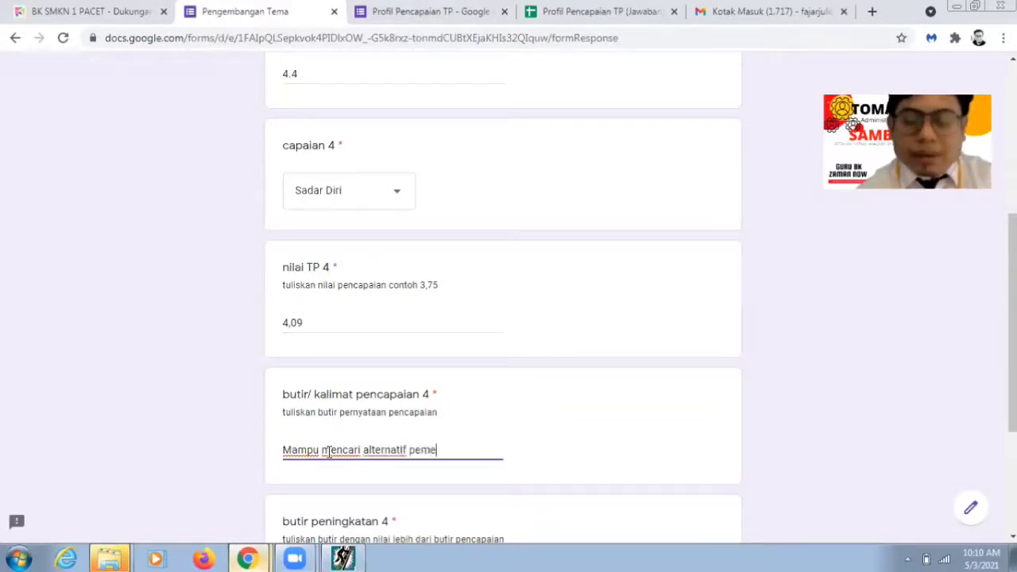
text(cahan masalah)
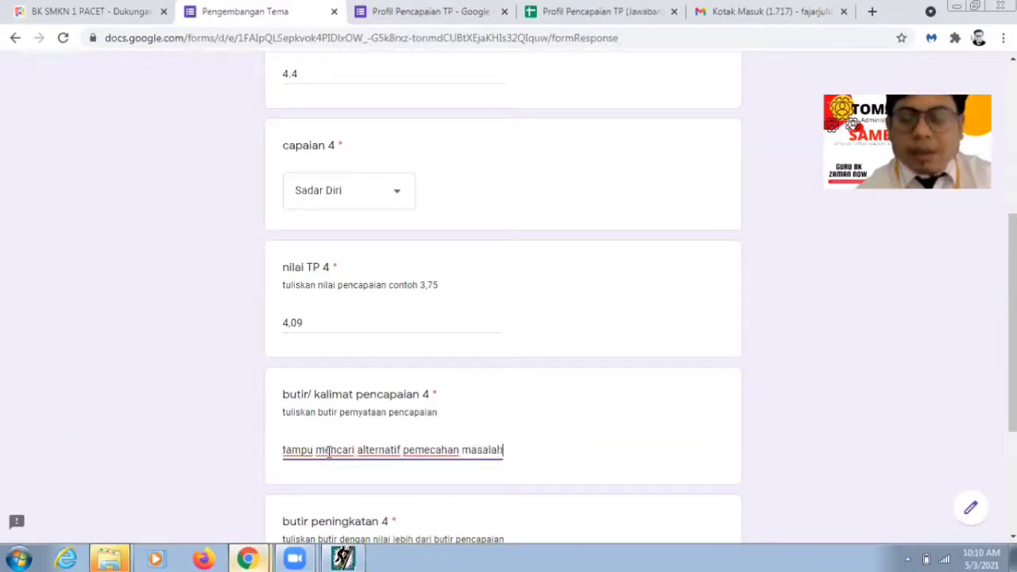
text( yang pa)
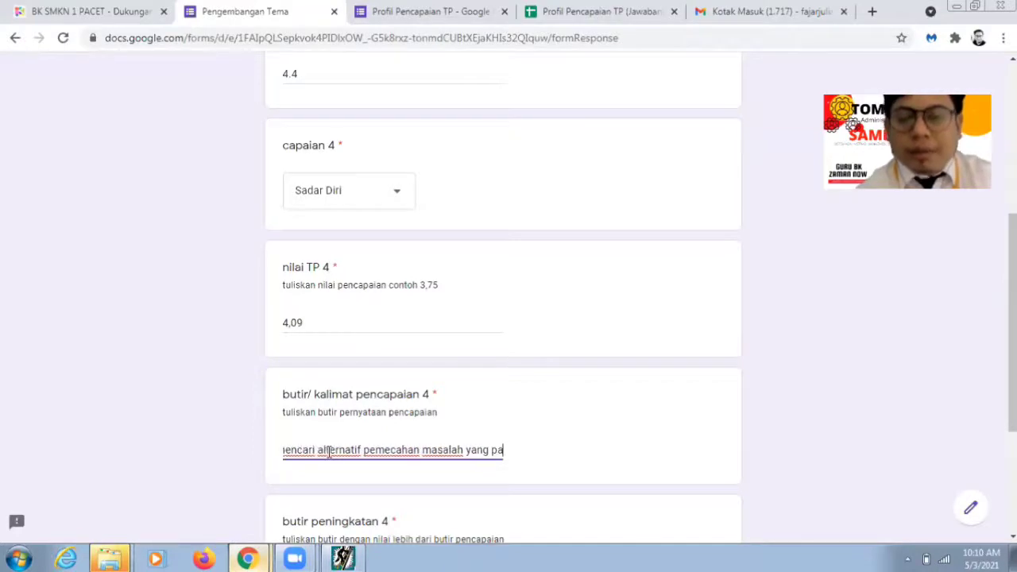
text(ling tekpat)
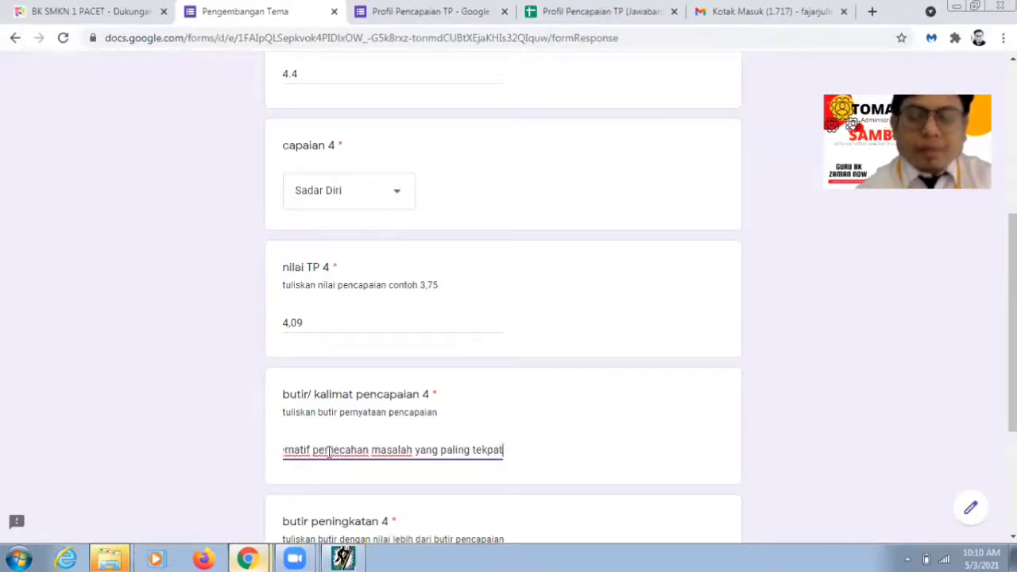
scroll(954, 398, down, 3)
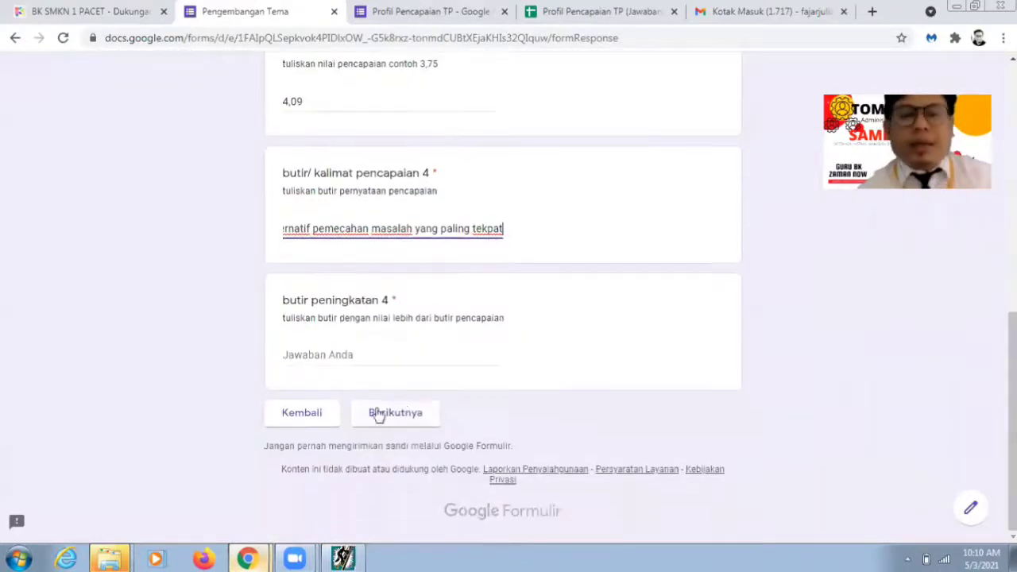
click(345, 359)
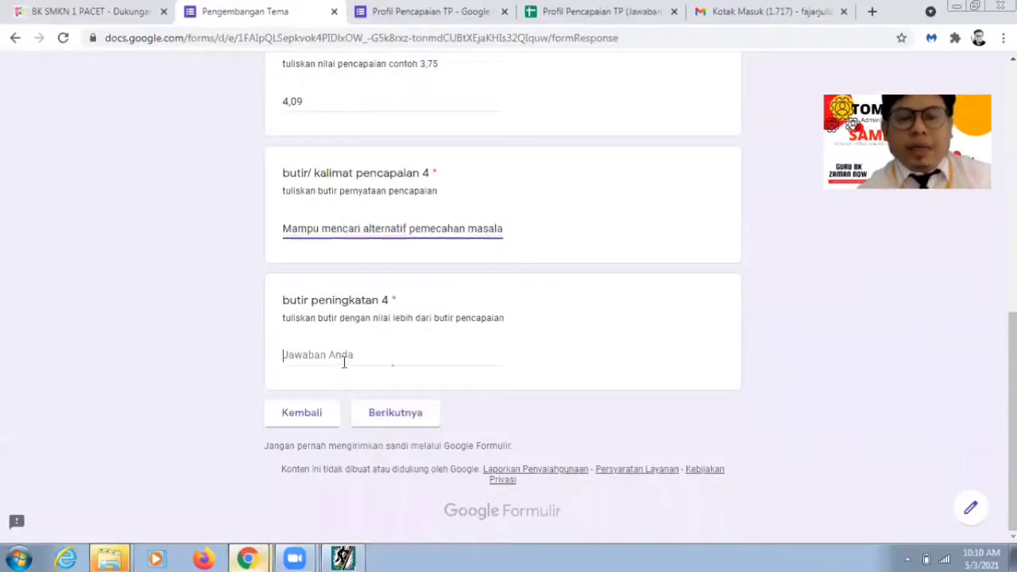
click(366, 549)
click(479, 355)
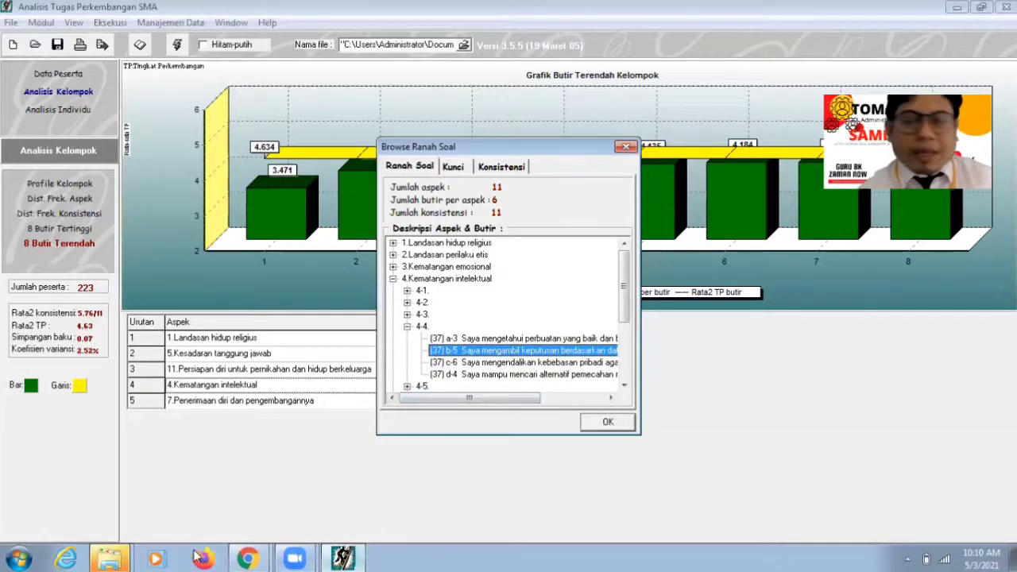
Step: Type 'Mengembil keputusan berdasarkan data yang memadai' into butir peningkatan 4 and continue with Berikutnya
click(246, 558)
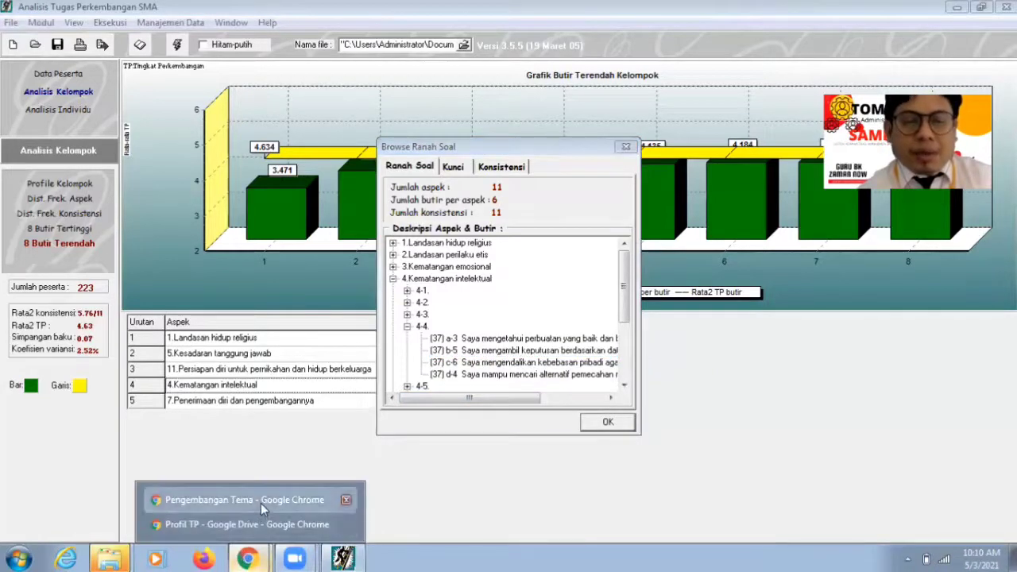
click(261, 503)
text(Menge)
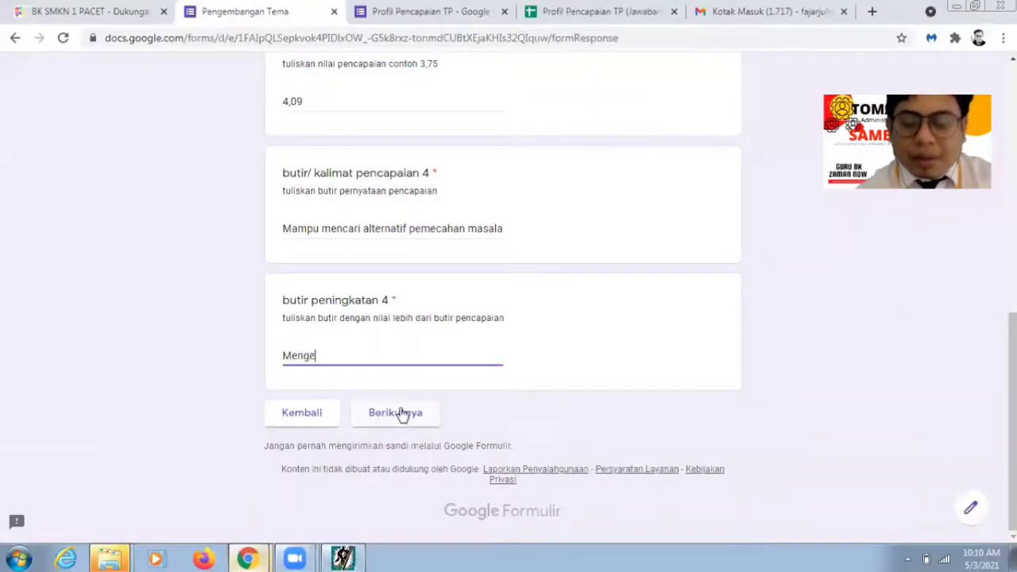
text(mbil keputusan berd)
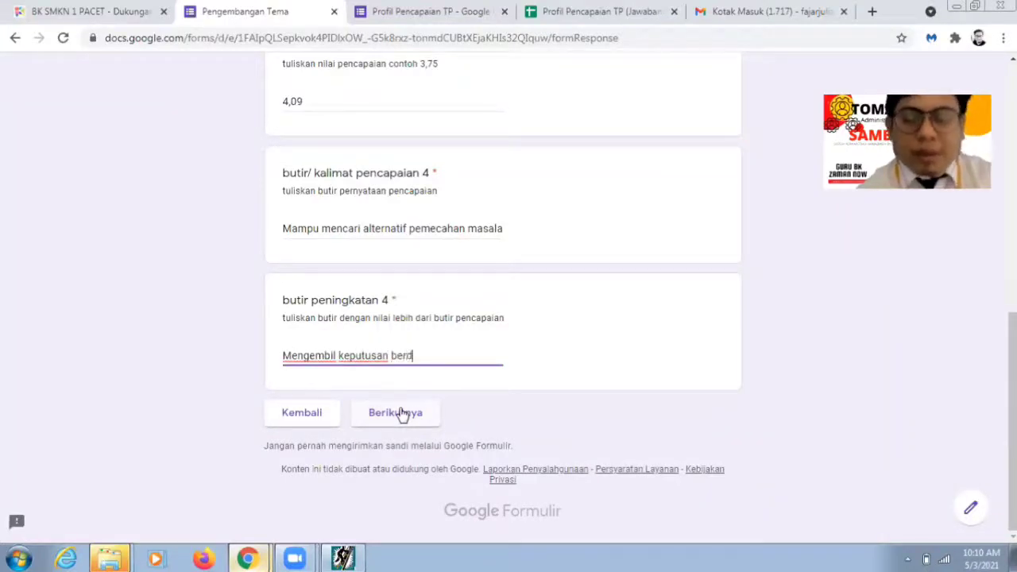
text(asarkan data y)
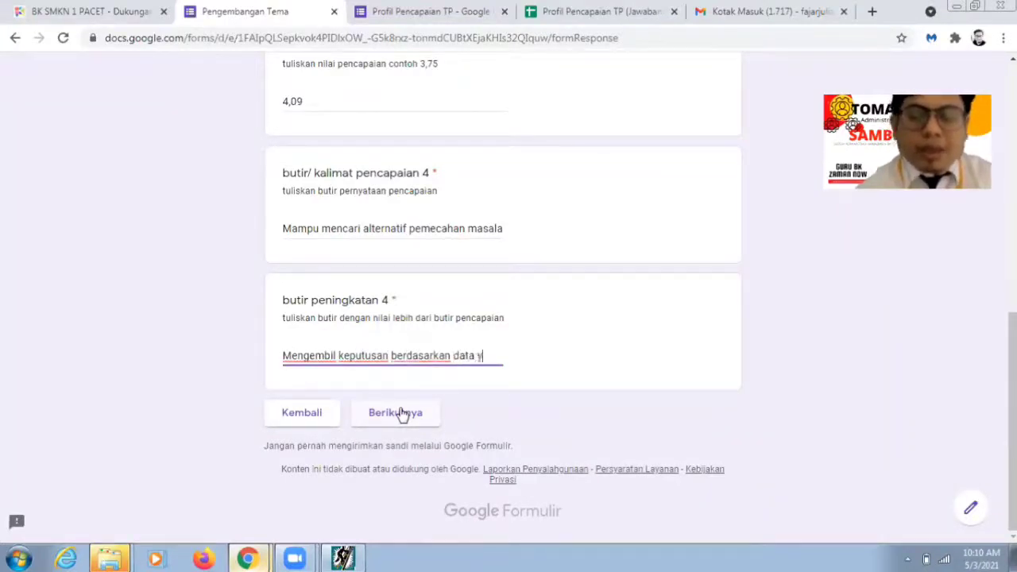
text(ang memadai)
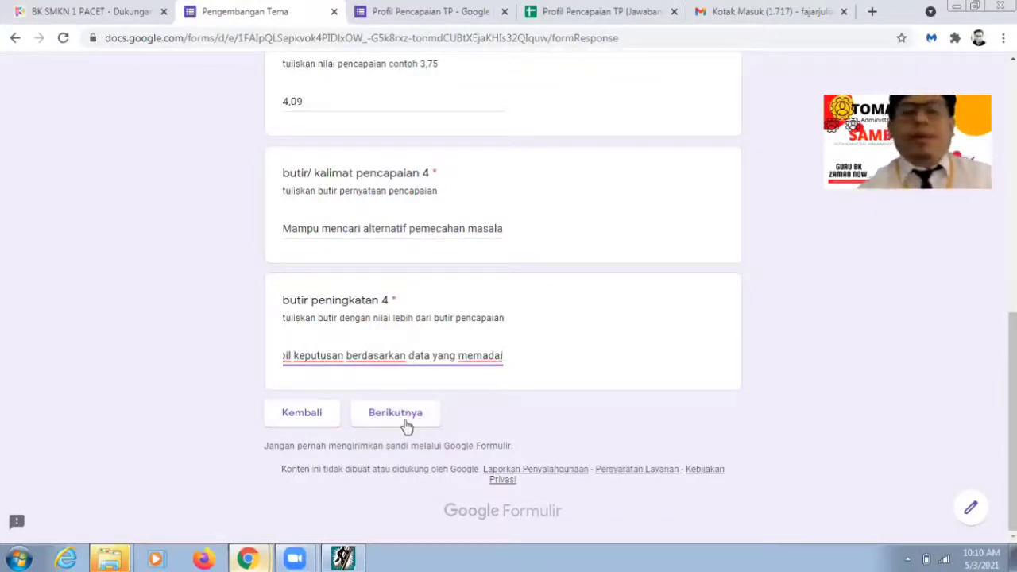
click(401, 416)
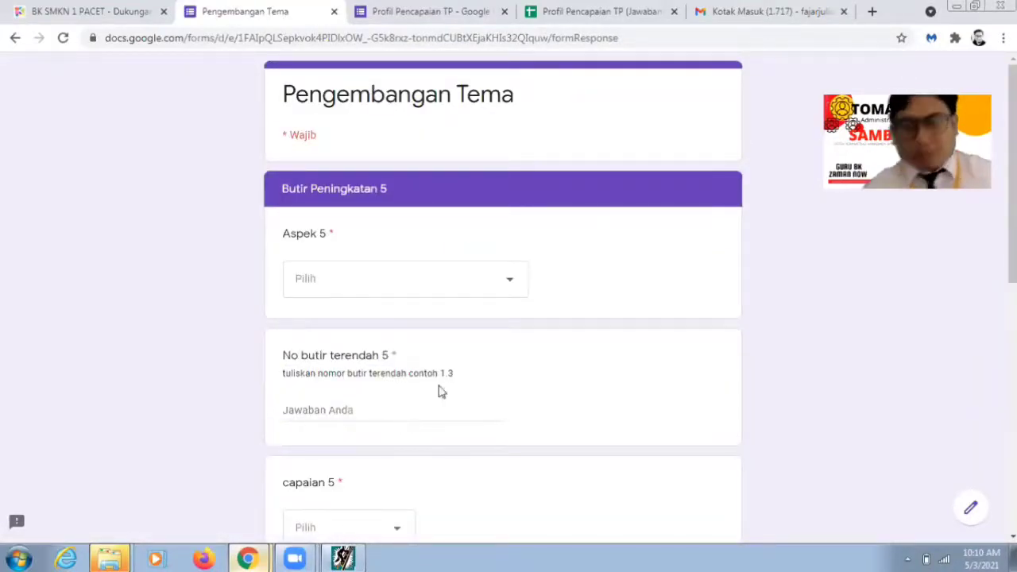
Step: Close the item browser in the analysis program and check row 5's lowest item, 7-3
click(502, 292)
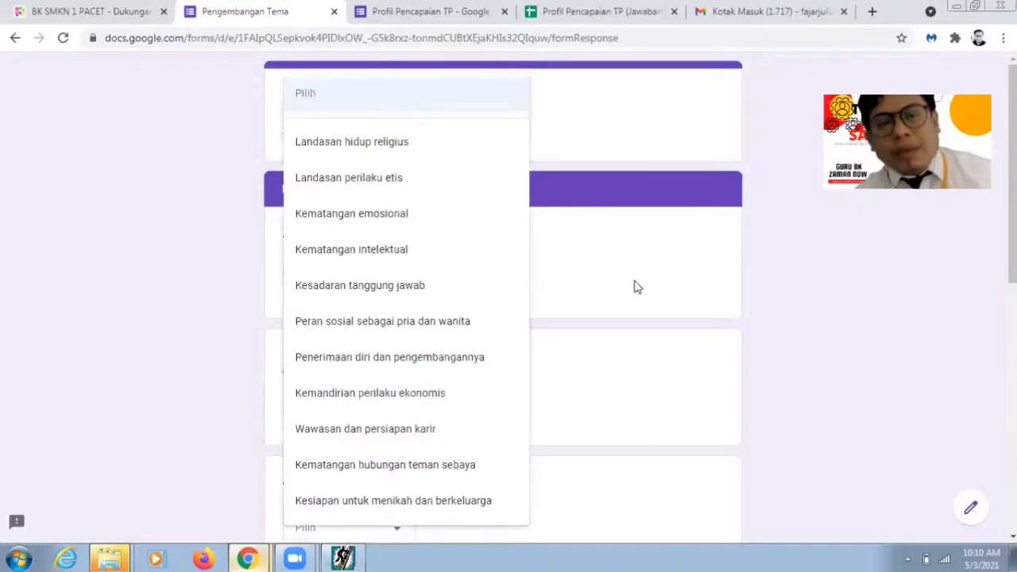
click(686, 281)
mouse_move(248, 558)
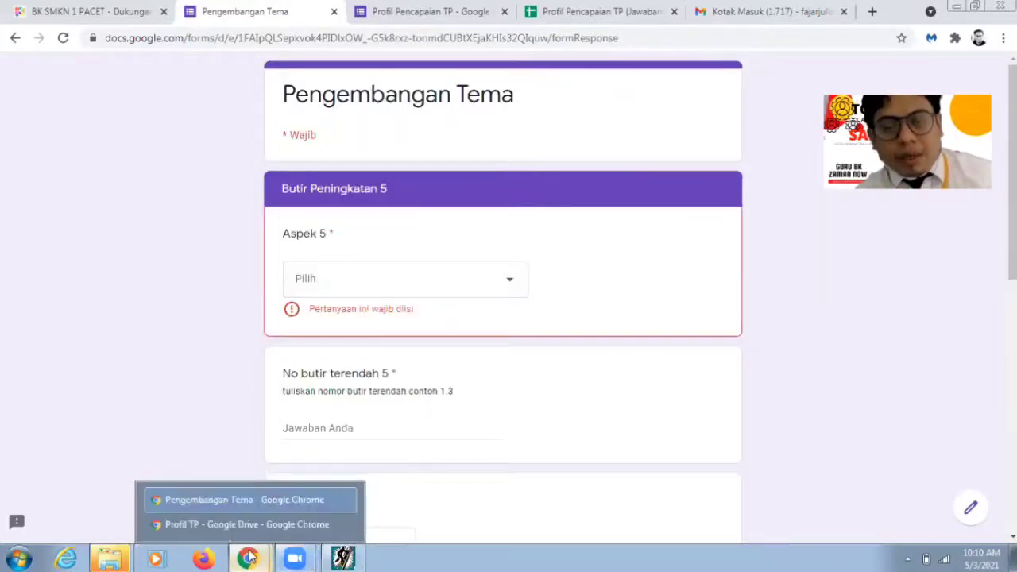
click(343, 558)
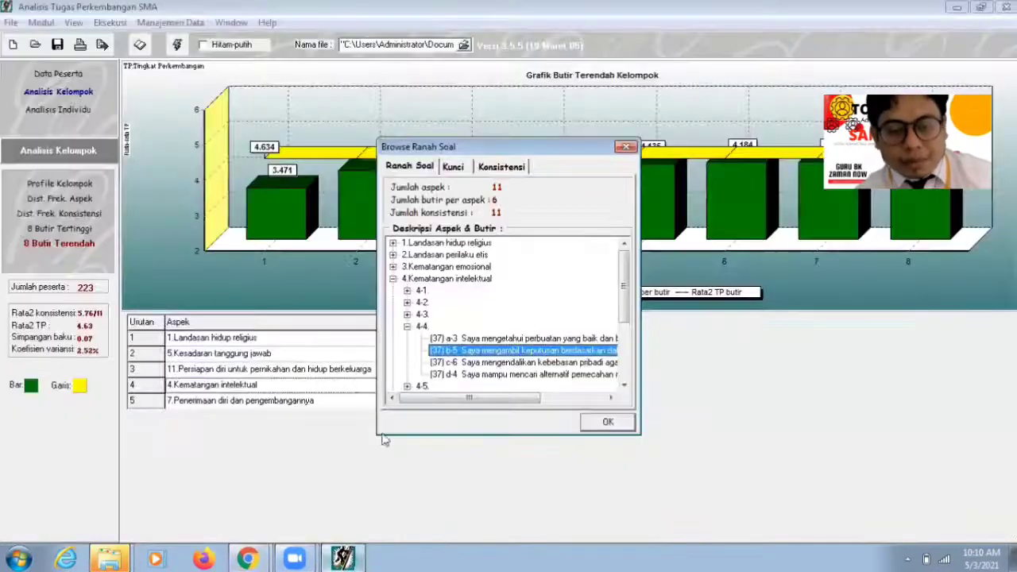
click(608, 423)
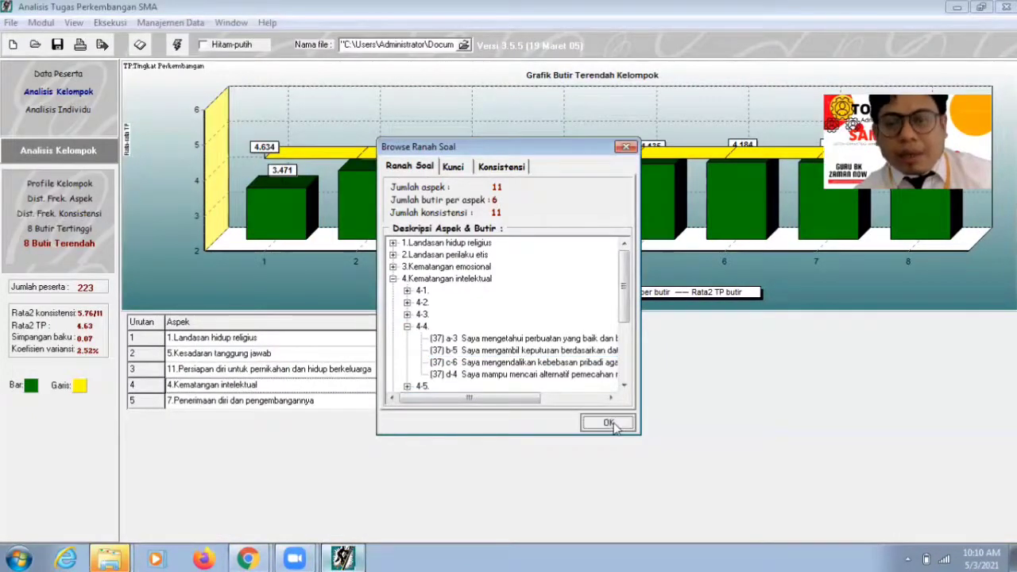
click(405, 404)
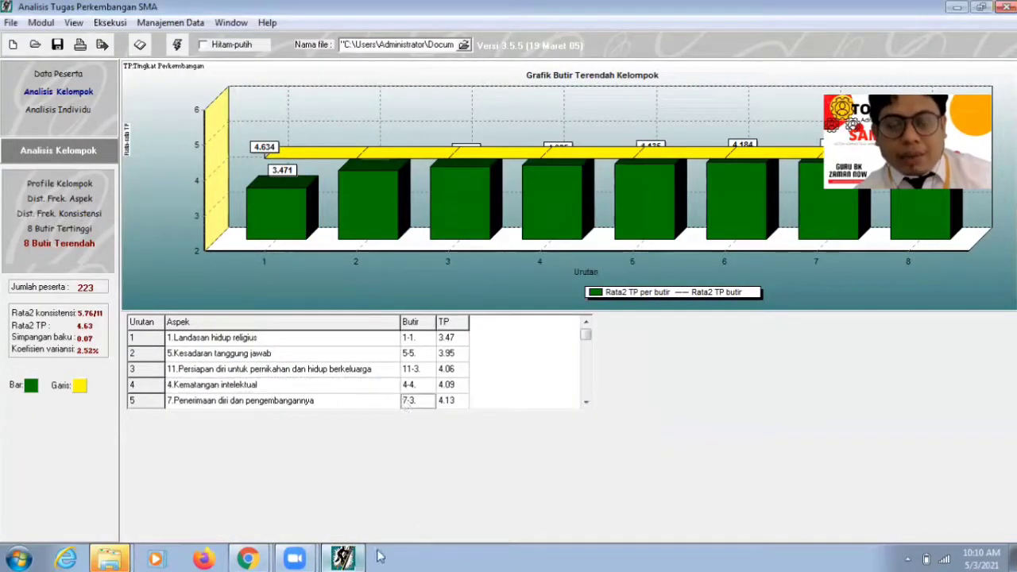
click(248, 559)
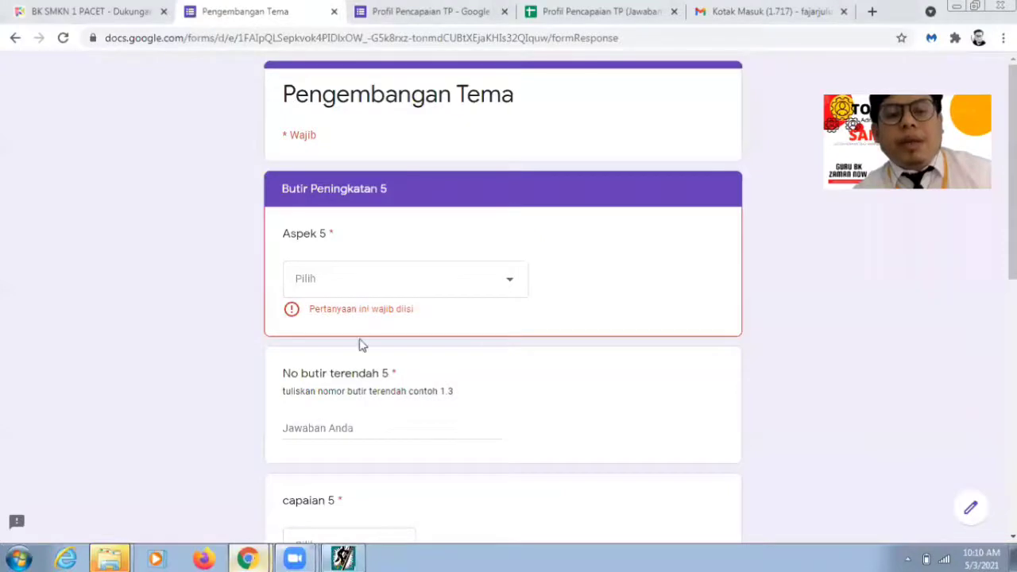
Step: Set Aspek 5 to Penerimaan diri dan pengembangannya with lowest item 7.3
click(345, 294)
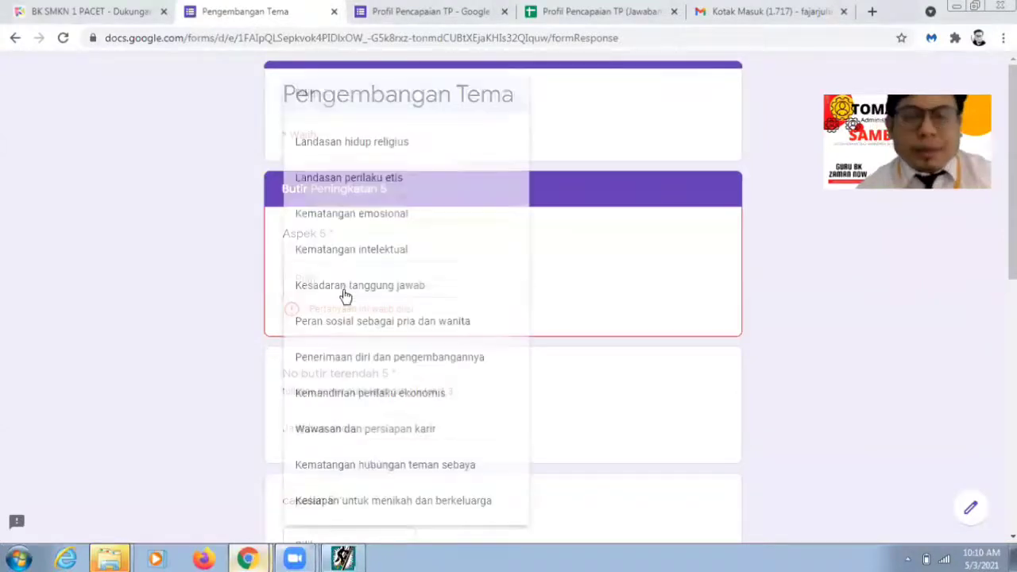
click(397, 362)
scroll(501, 373, down, 1)
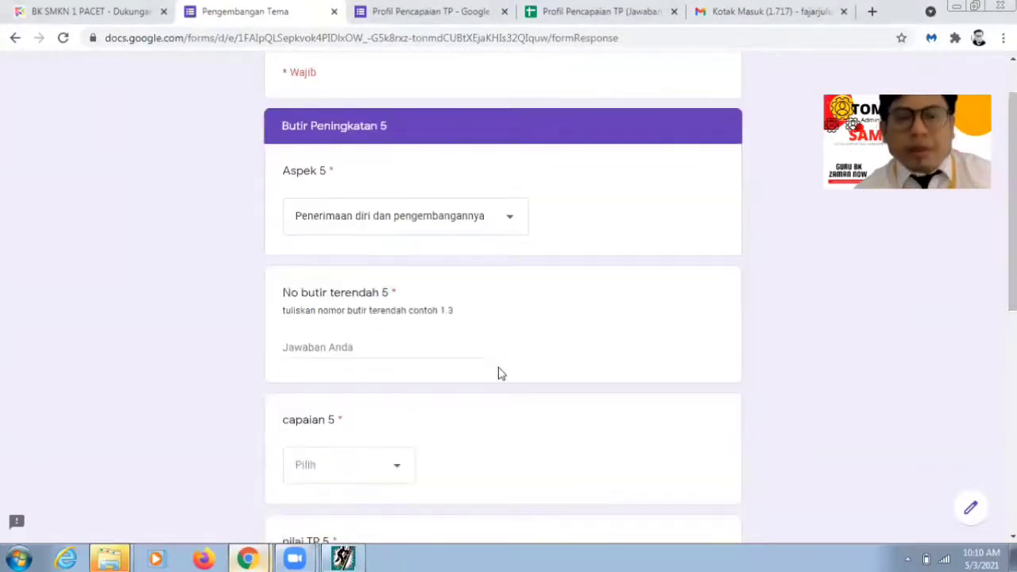
click(448, 344)
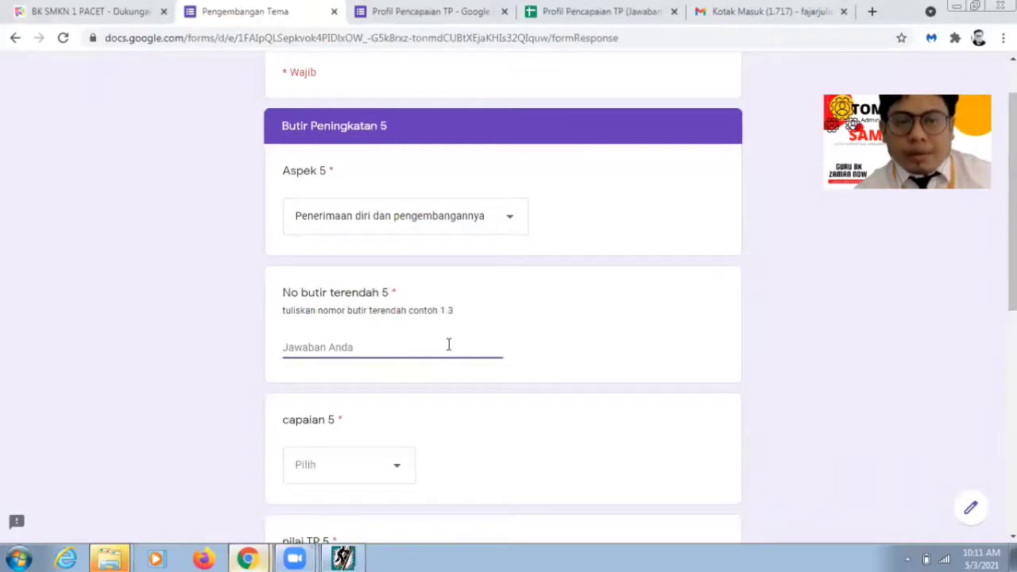
text(7)
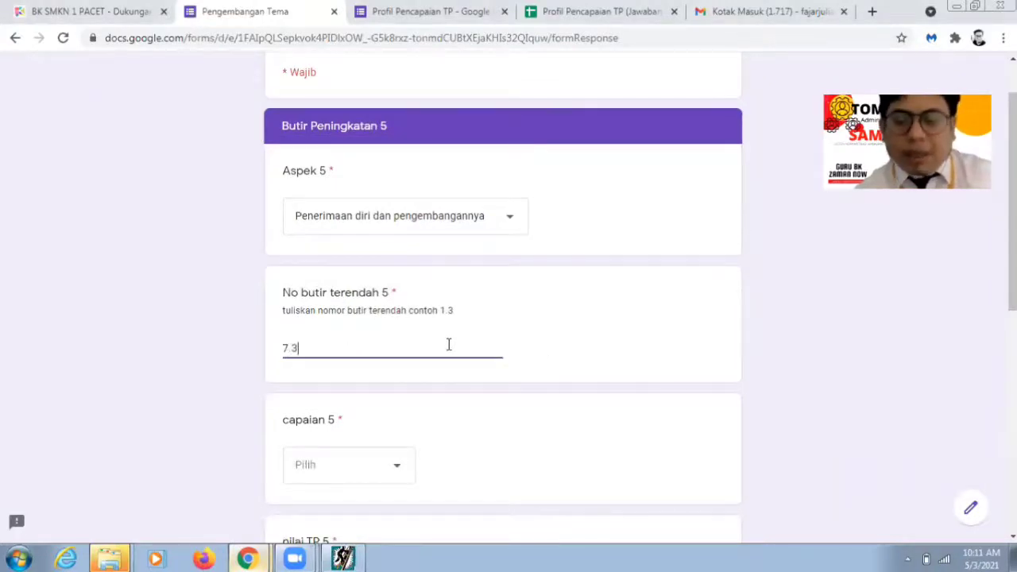
text(.3)
Step: Choose Sadar Diri for capaian 5 and enter nilai TP 5 as 4,13
scroll(599, 341, down, 2)
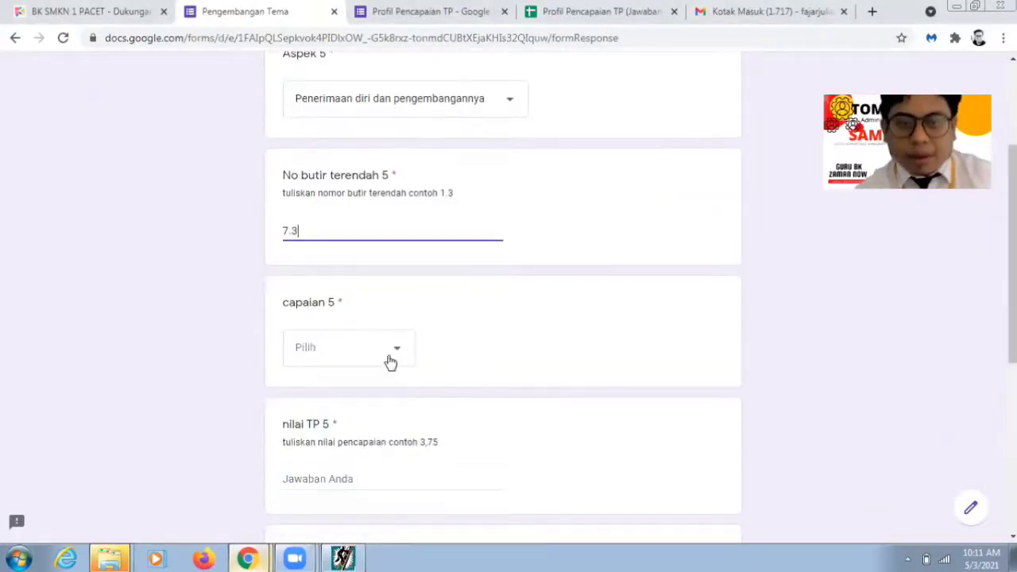
click(389, 361)
click(352, 427)
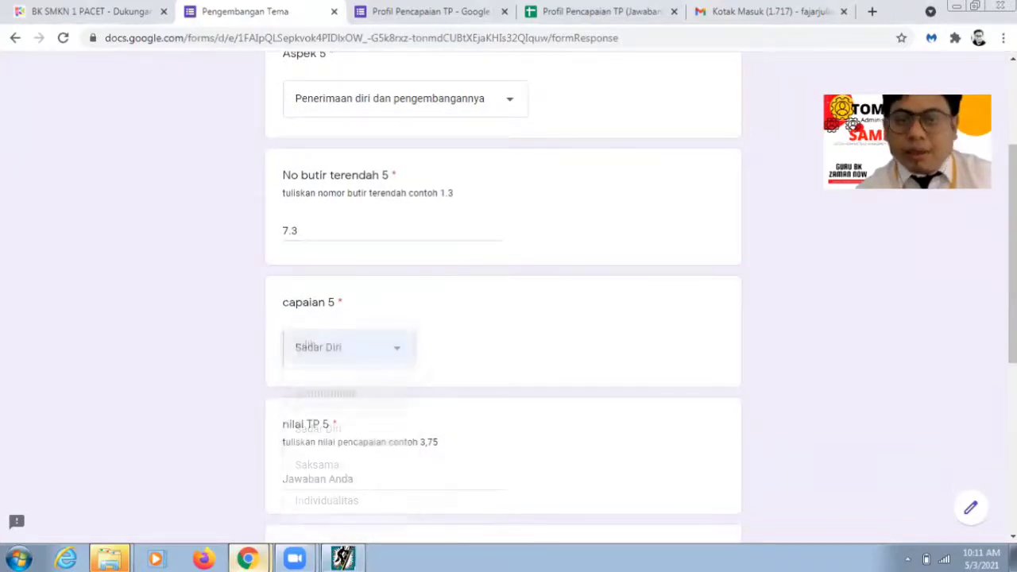
scroll(395, 405, down, 2)
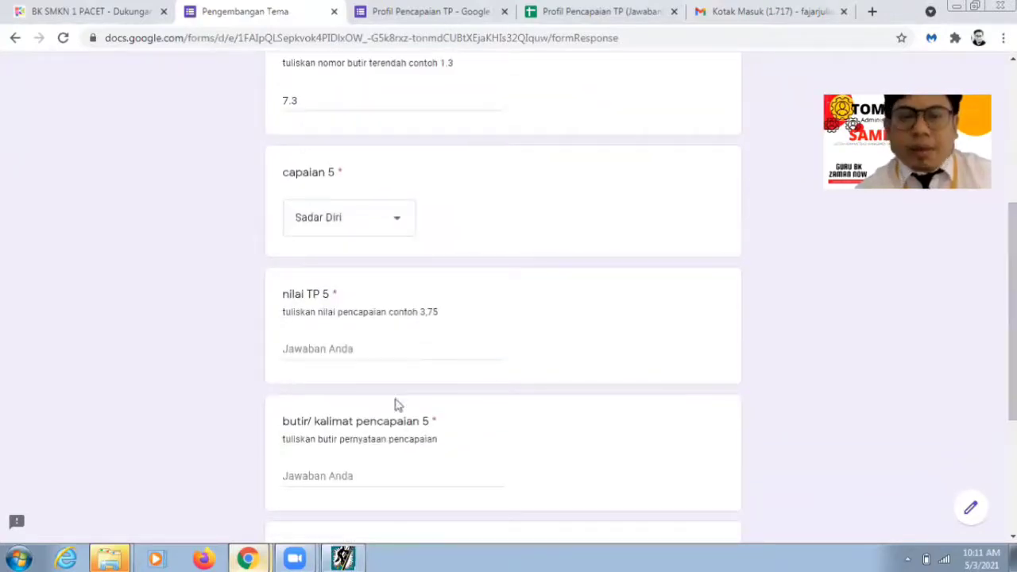
click(359, 350)
text(4,15)
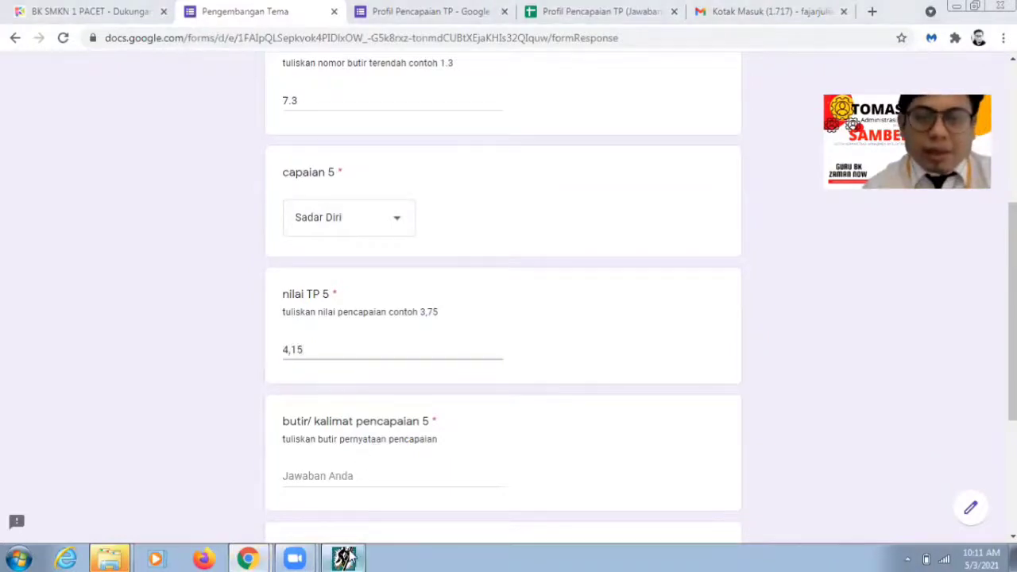
click(344, 559)
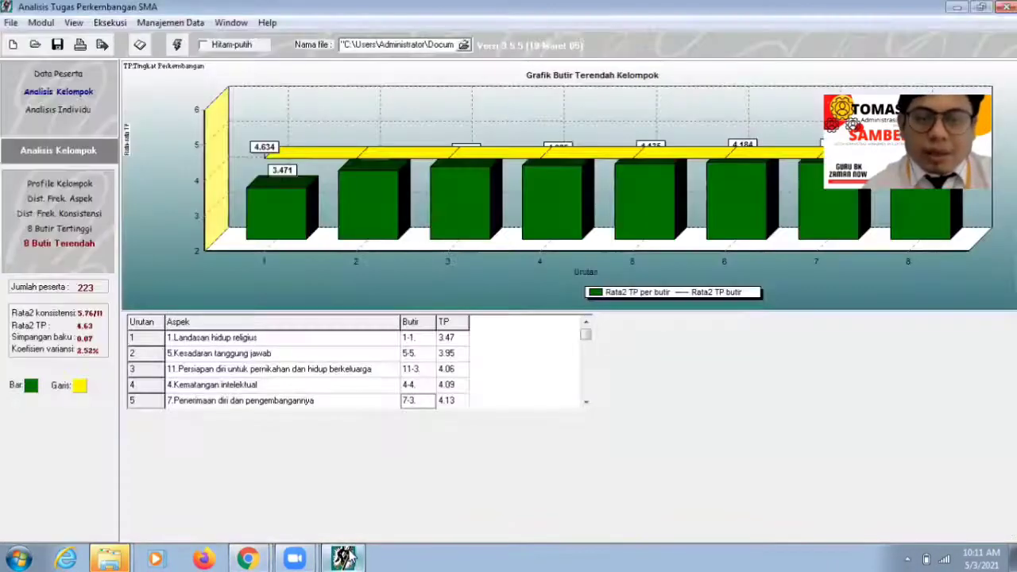
click(343, 559)
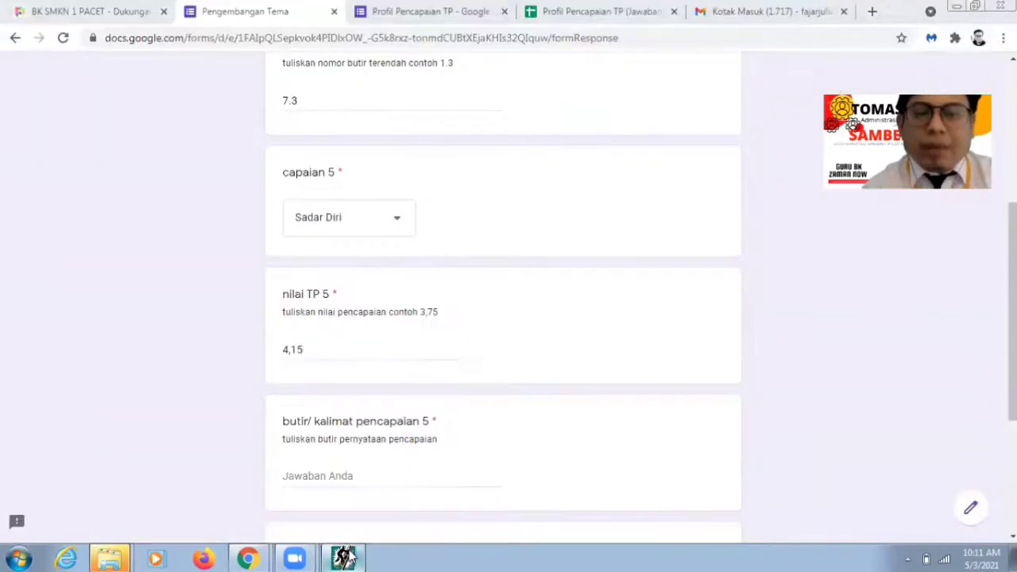
text(3)
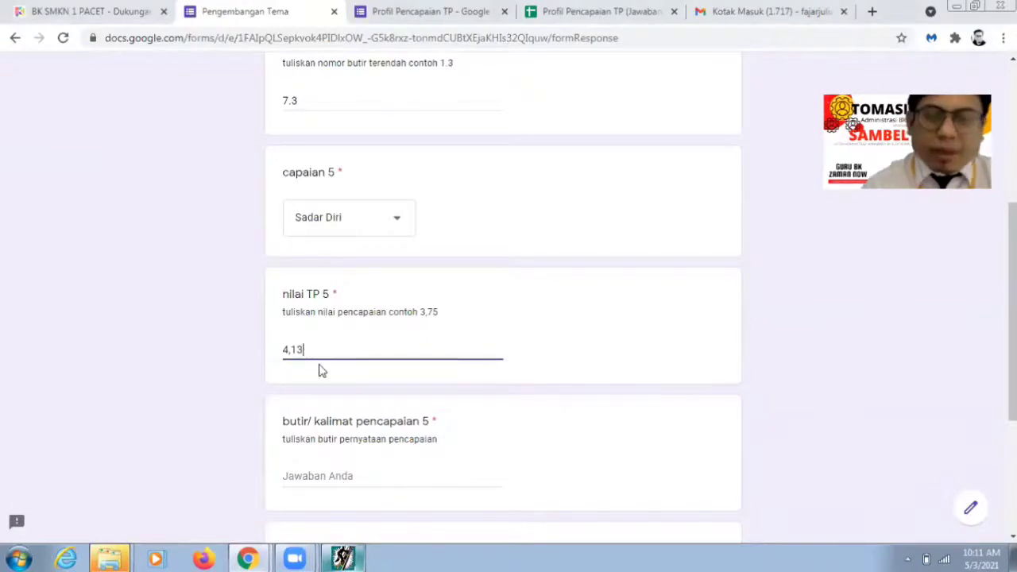
click(357, 558)
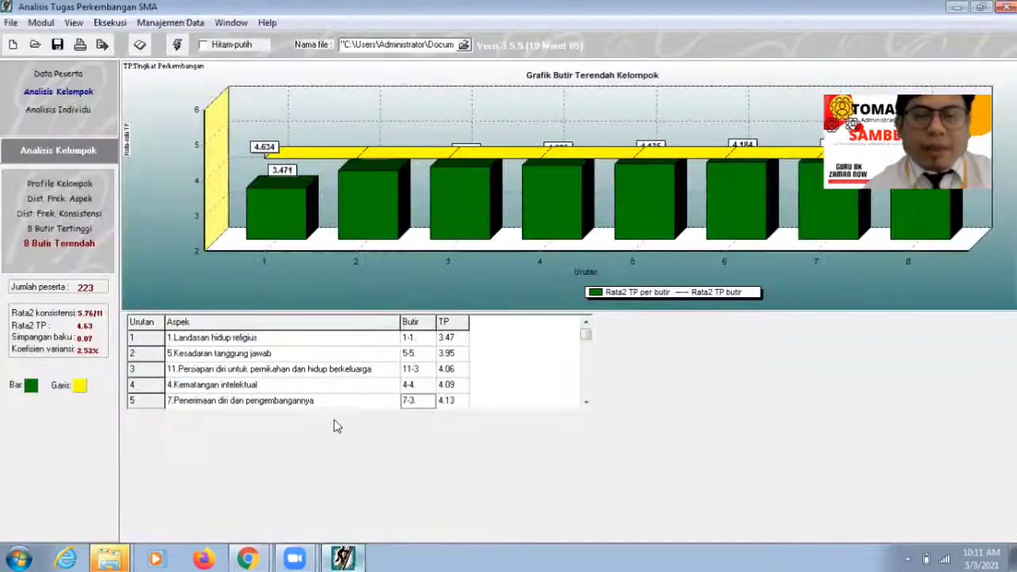
Step: In Browse Ranah Soal, expand aspect 7 Penerimaan diri dan pengembangannya and group 7-3, then select statement d-4
click(141, 45)
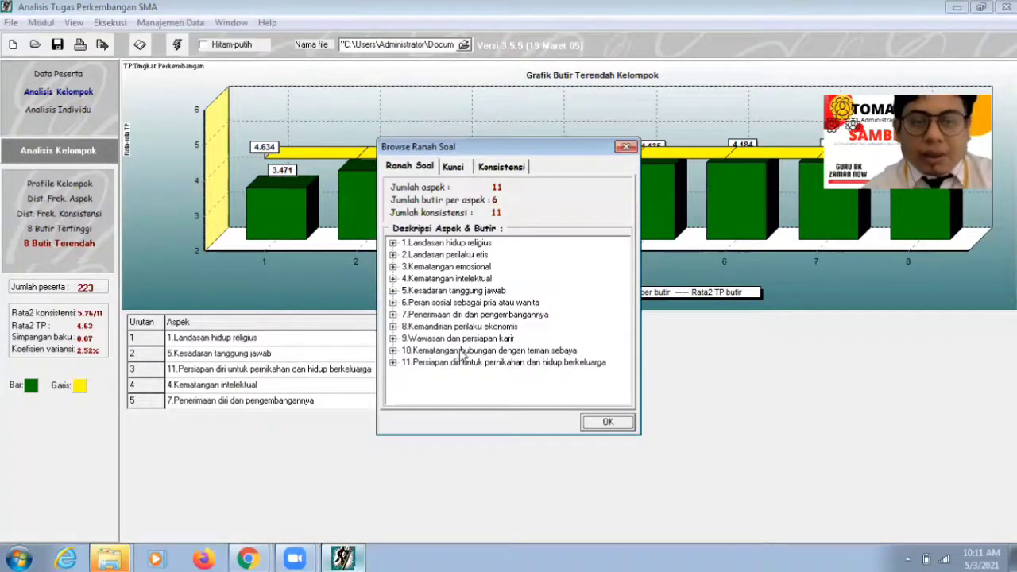
double_click(456, 316)
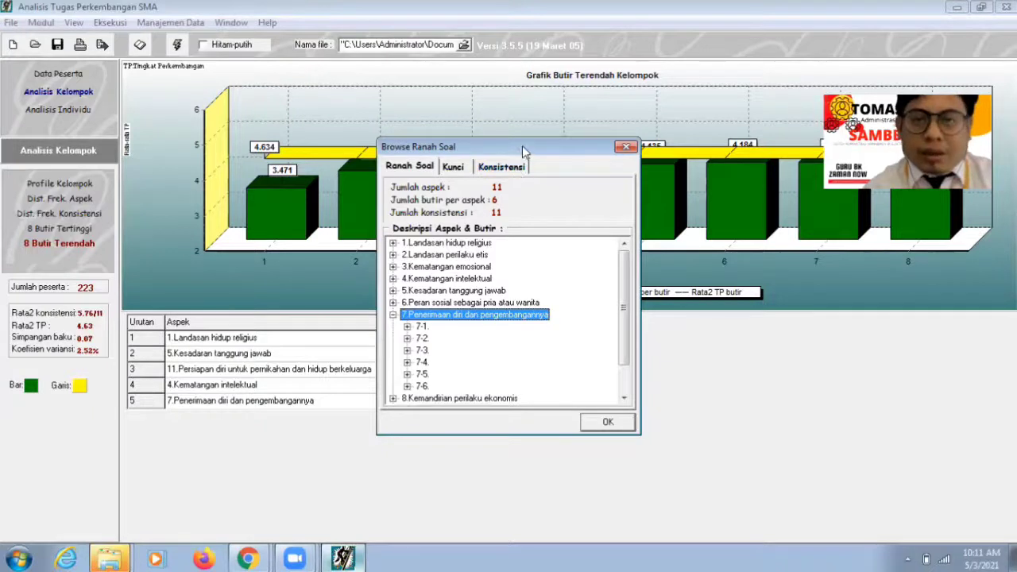
drag(523, 146, 648, 165)
double_click(549, 370)
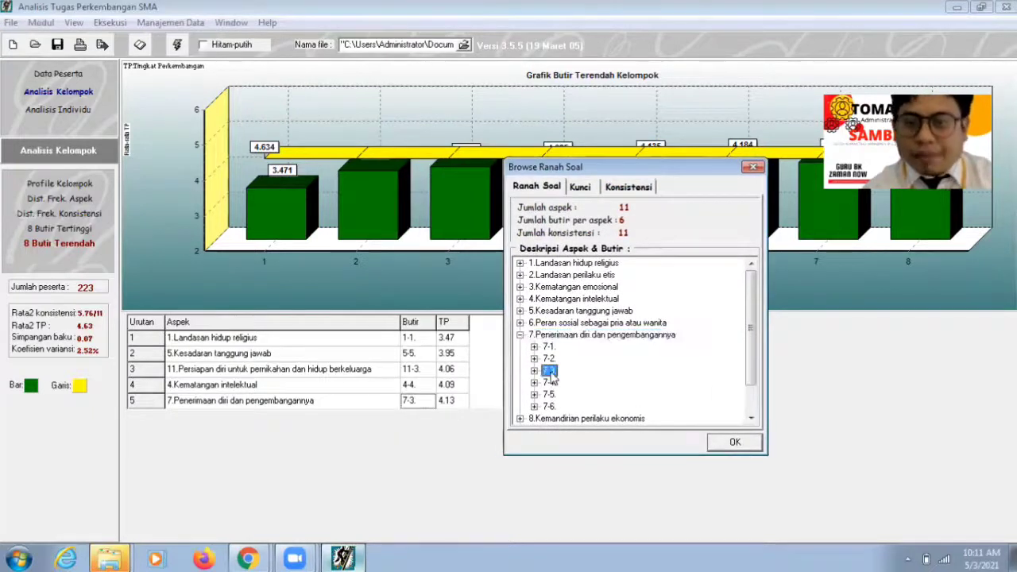
click(613, 396)
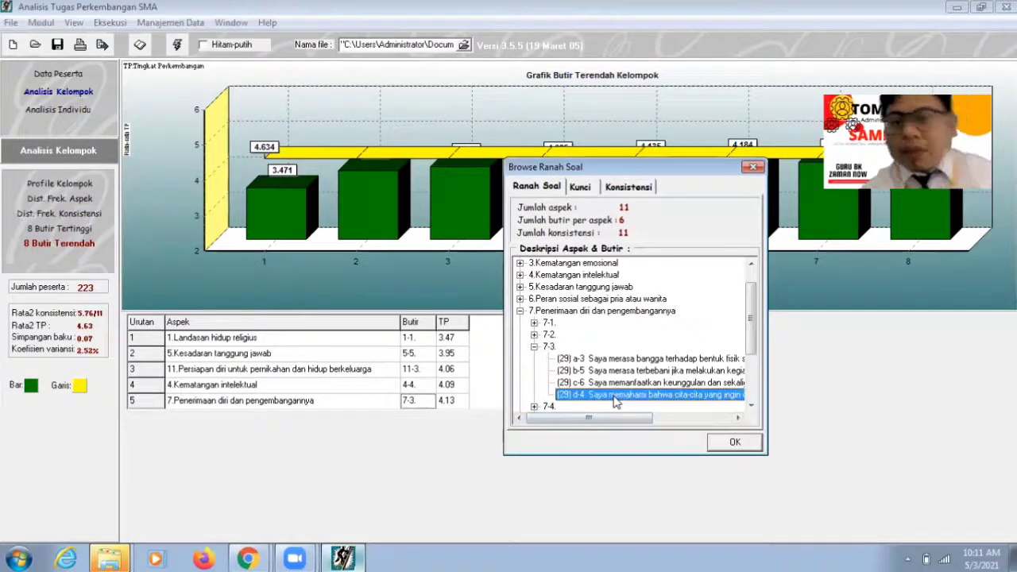
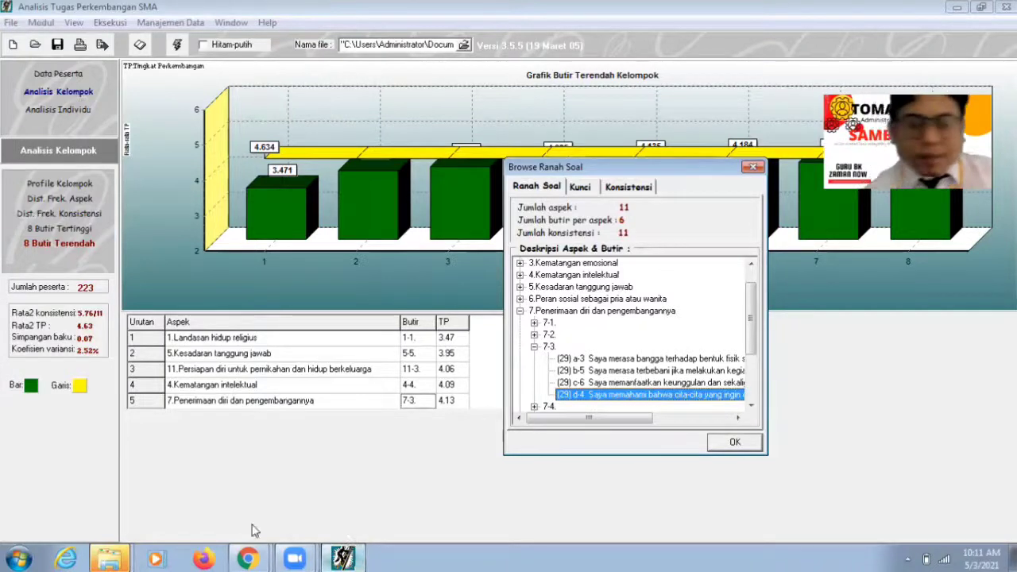
Step: Switch back to the 'Pengembangan Tema - Google Chrome' window from the taskbar
click(249, 559)
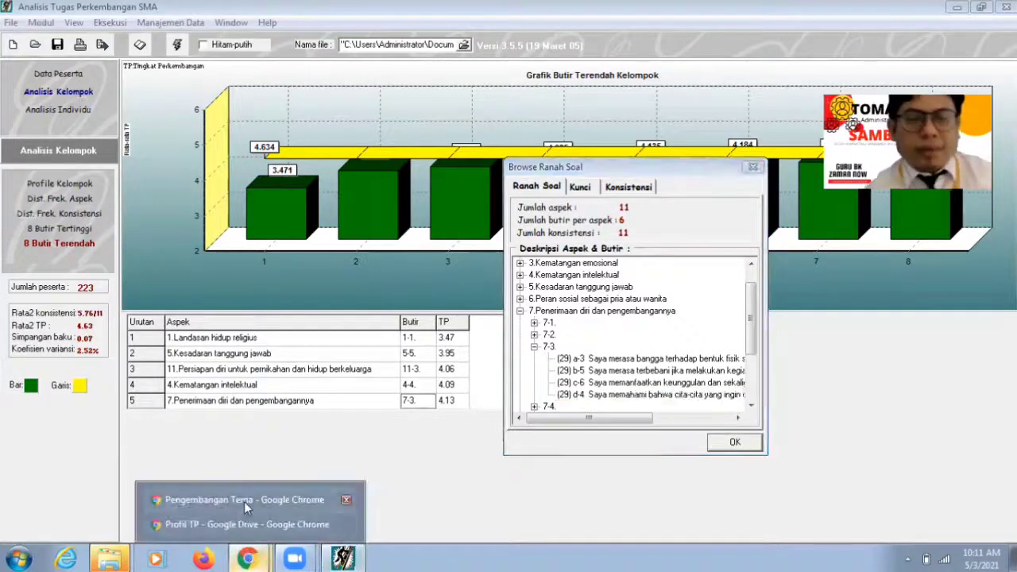
click(244, 500)
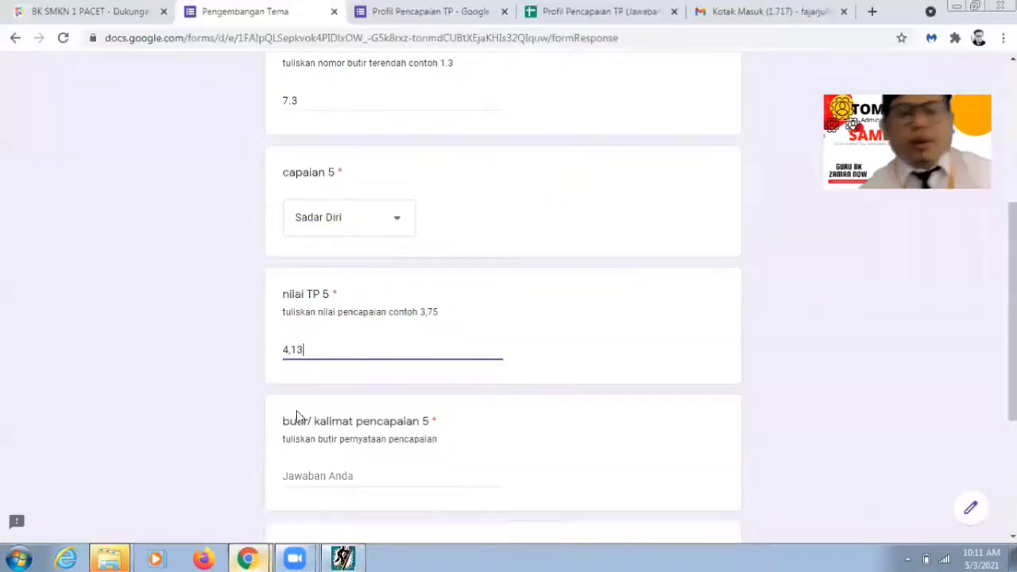
Step: Enter 'Memahami cita-cita yang diinginkan sesuai dengan kemampuan' as achievement statement 5
click(300, 471)
text(Memaham)
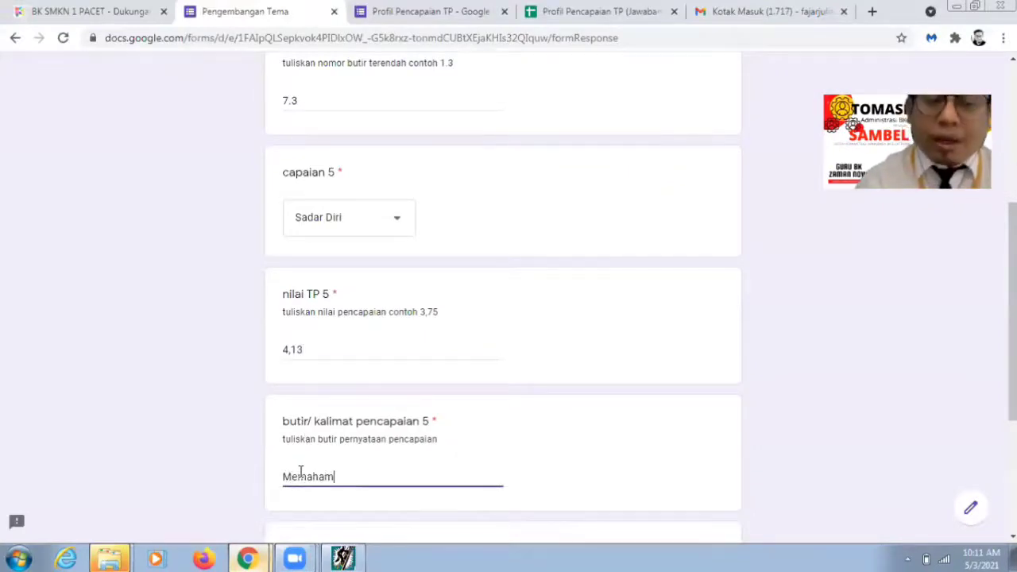
text(i cita)
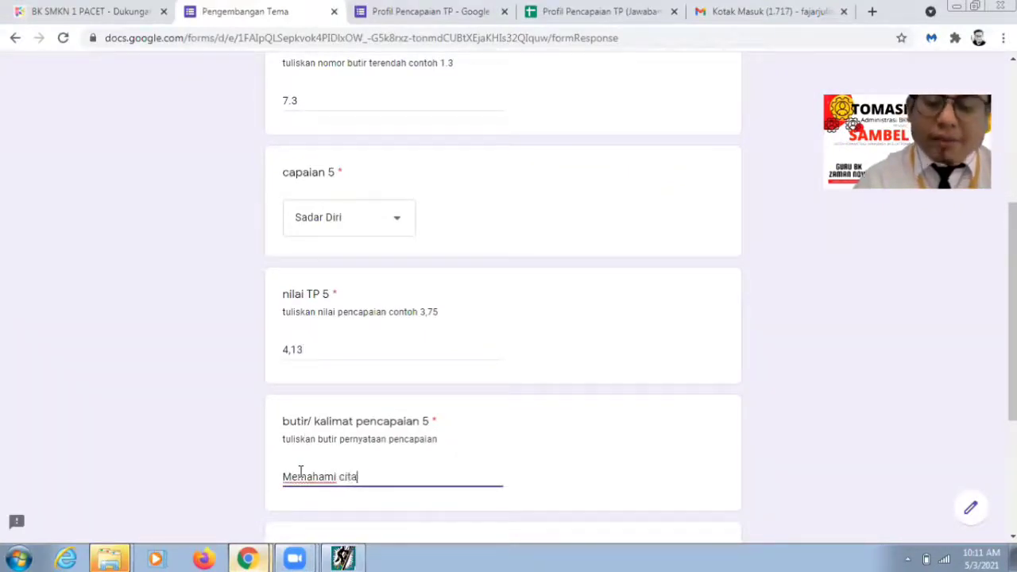
text(-cita yan)
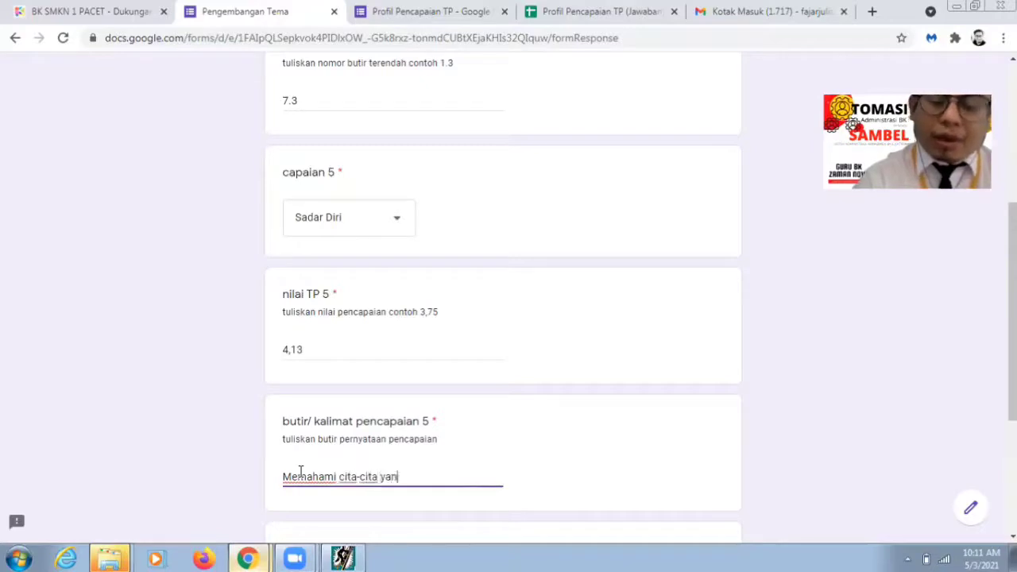
text(g diinginkan)
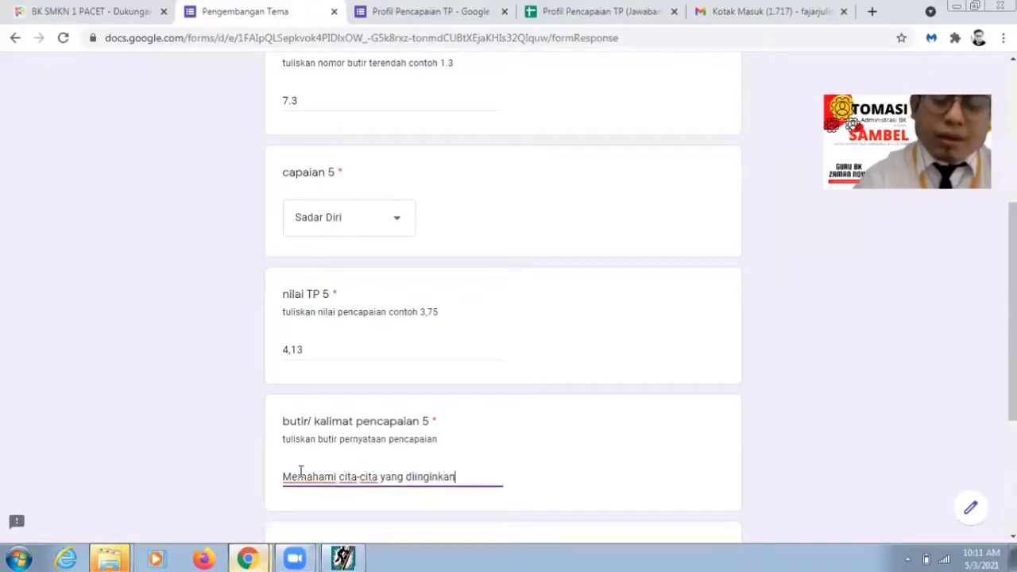
text( sesuai denga)
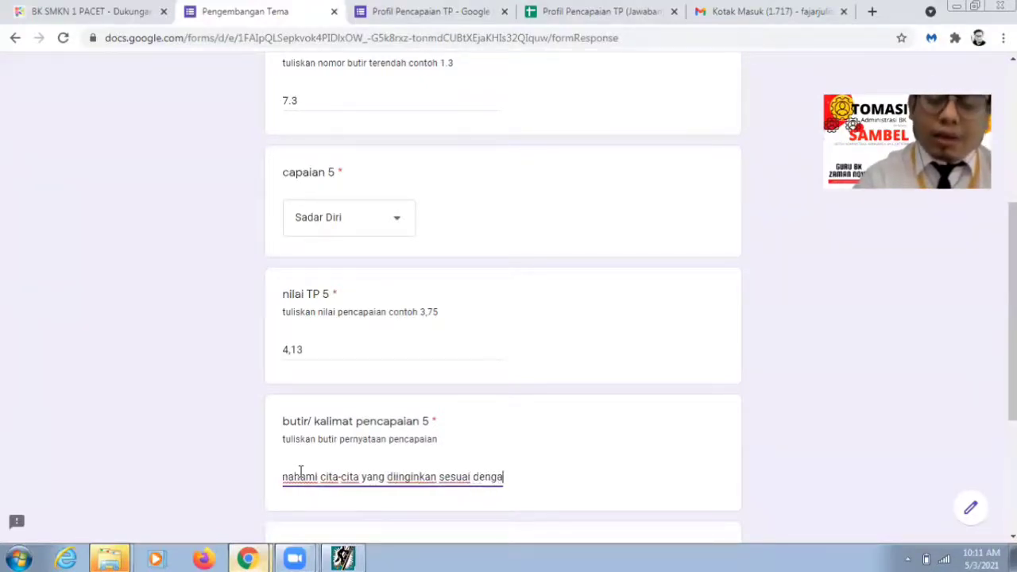
text(n kemampuan)
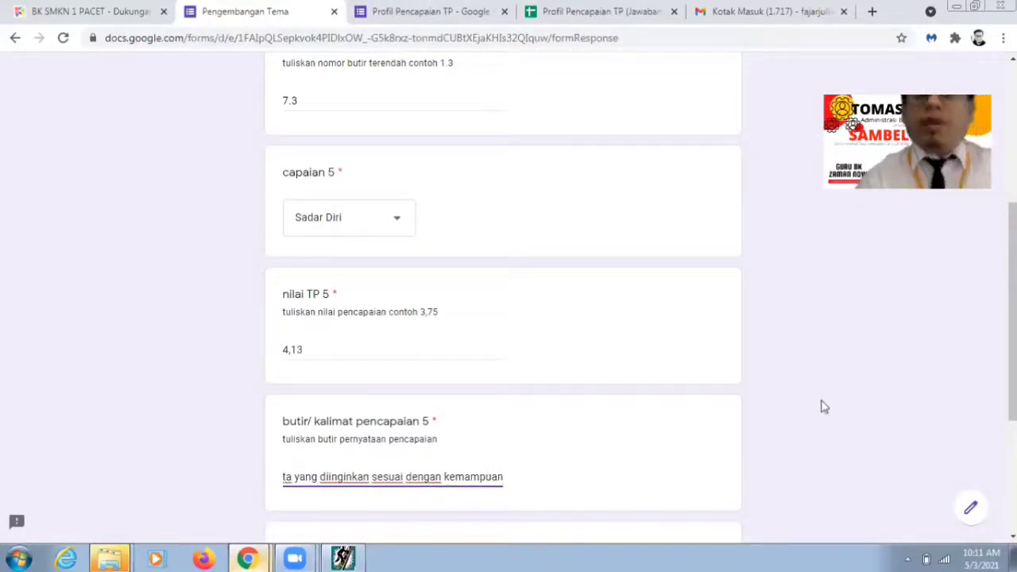
scroll(456, 311, down, 3)
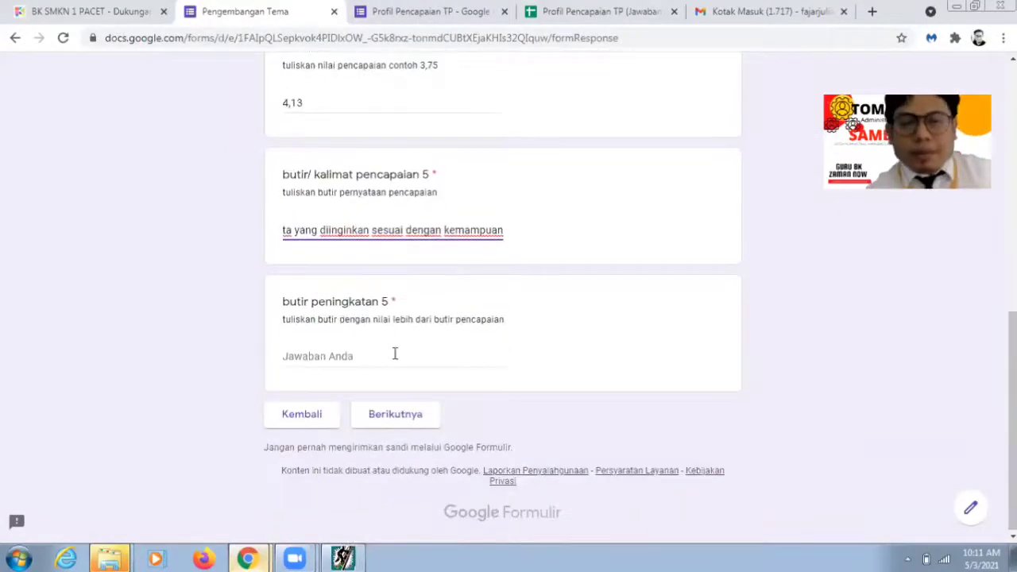
click(395, 355)
Step: Read the full wording of item 7-3 b-5 in Browse Ranah Soal, then return to the form
click(343, 559)
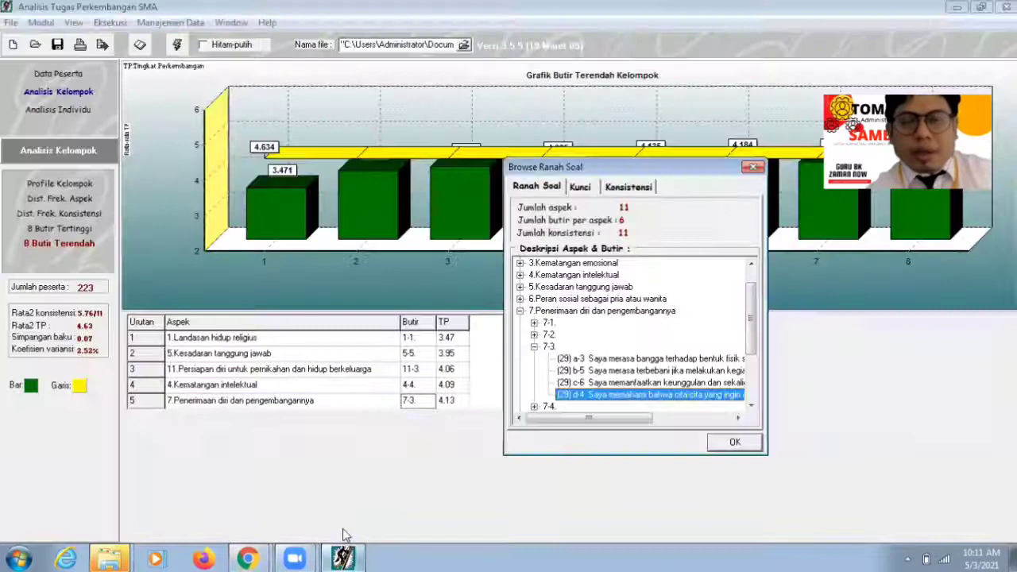
click(598, 370)
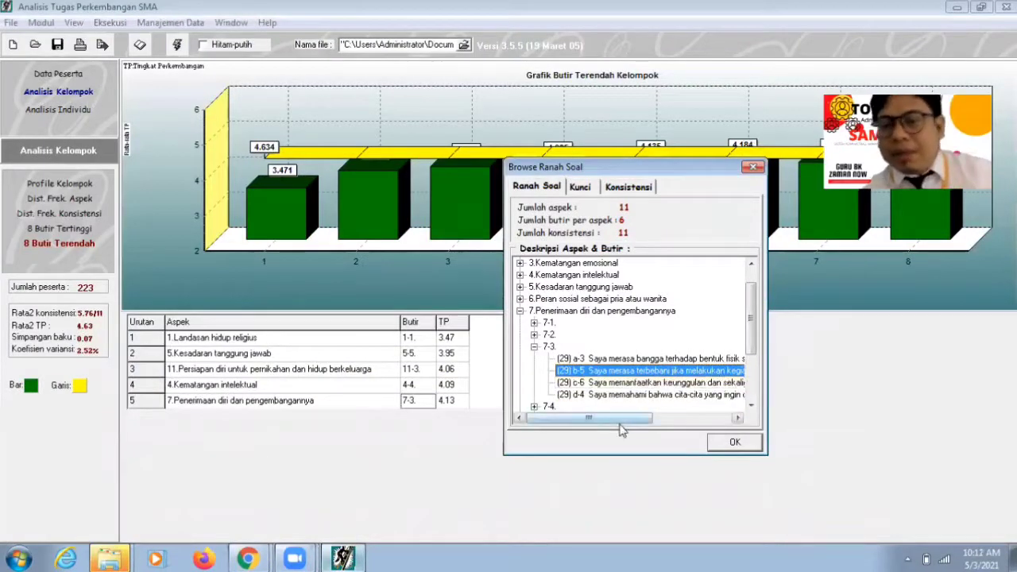
drag(622, 419, 684, 419)
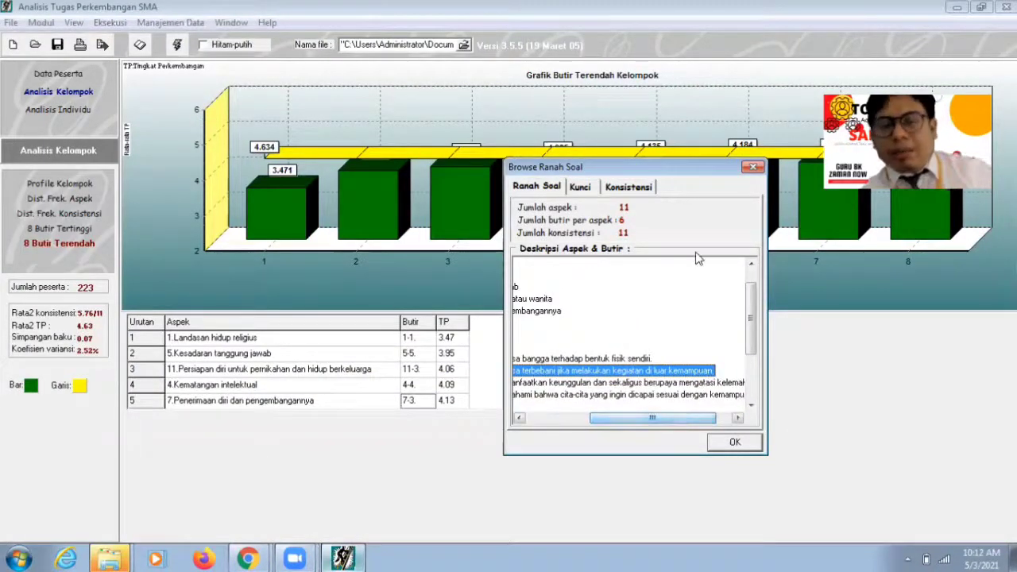
click(251, 558)
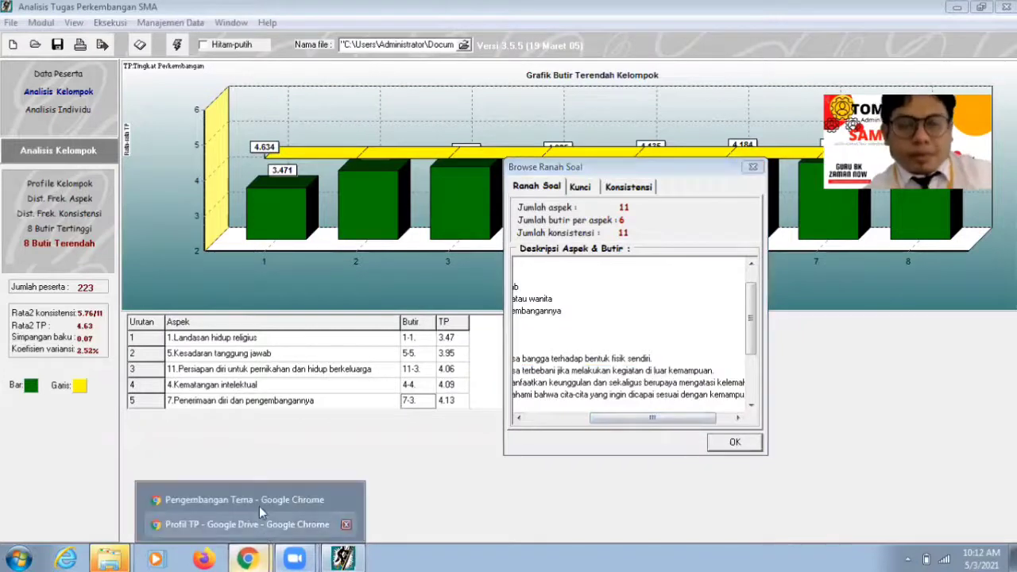
click(258, 498)
Step: Complete improvement statement 5 as 'Terbebani jika melakukan kegiatan tidak sesuai kemampuan' and continue to the next section
text(Te)
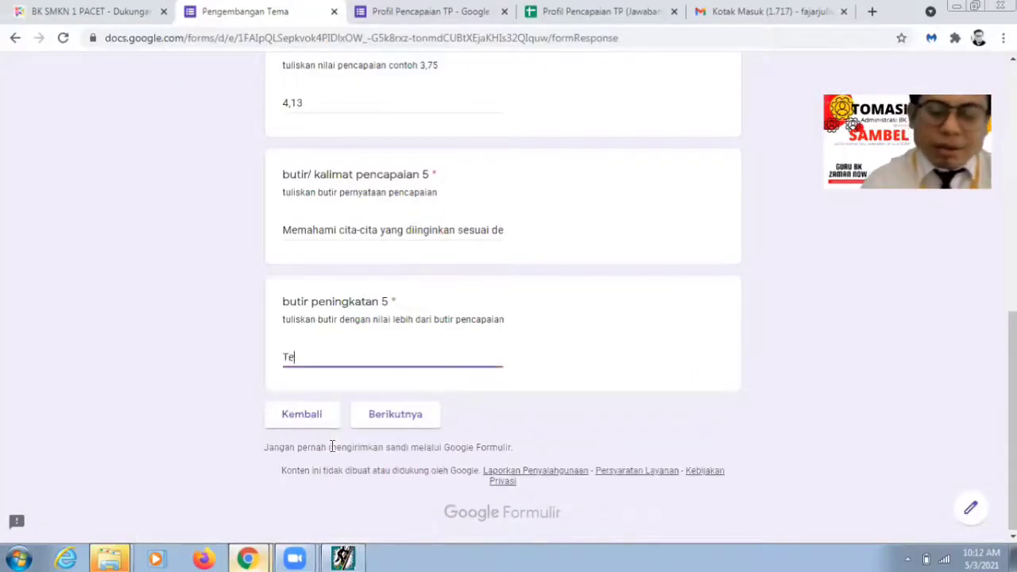
text(rbebani jika)
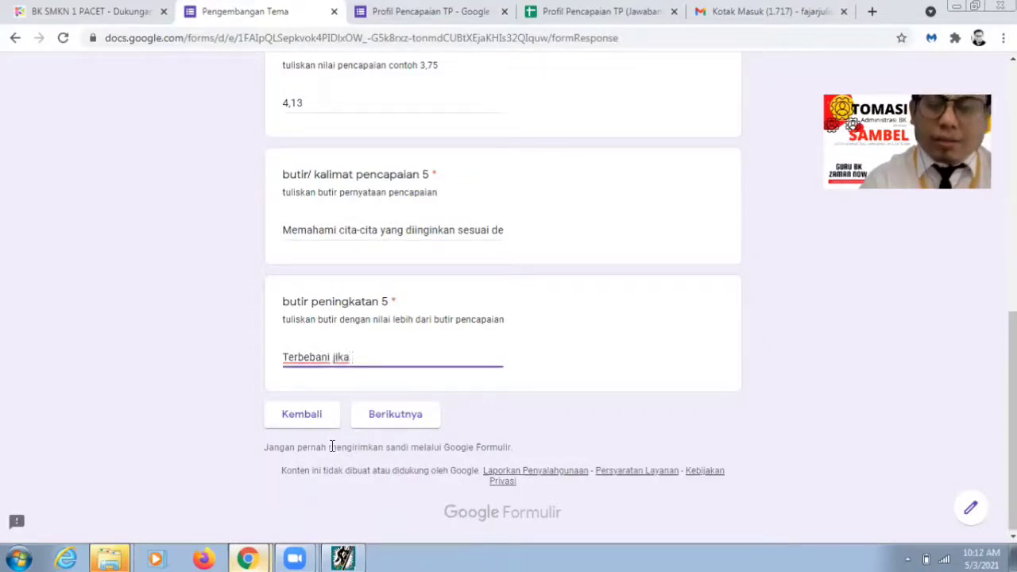
text( melak)
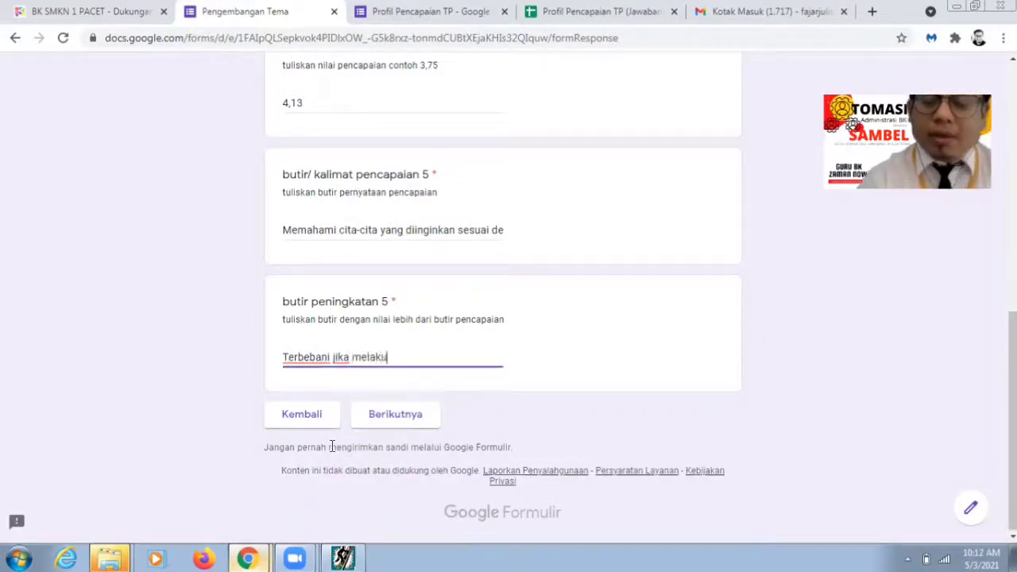
text(ukan kegiatan d)
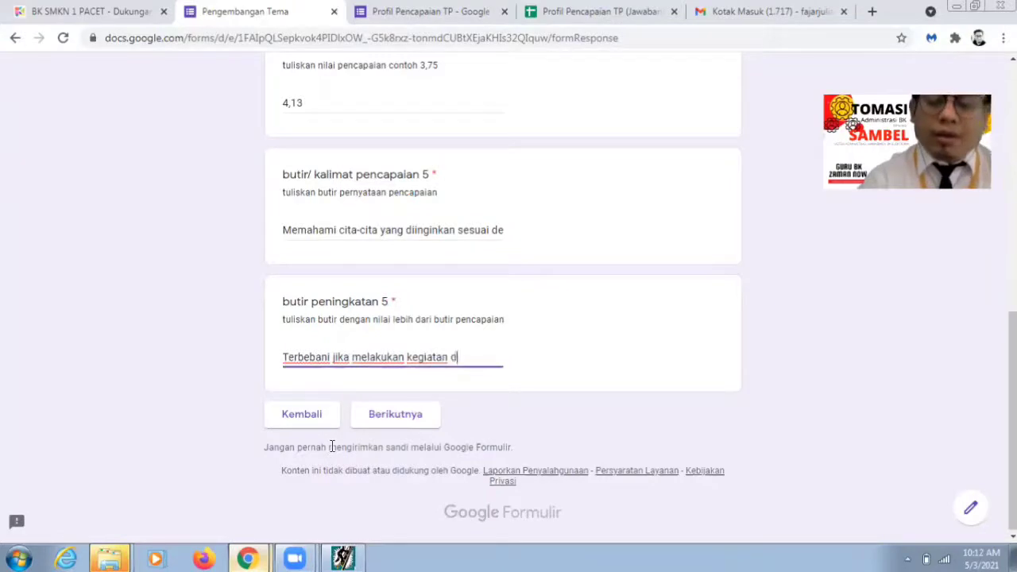
key(BackSpace)
text(sesua)
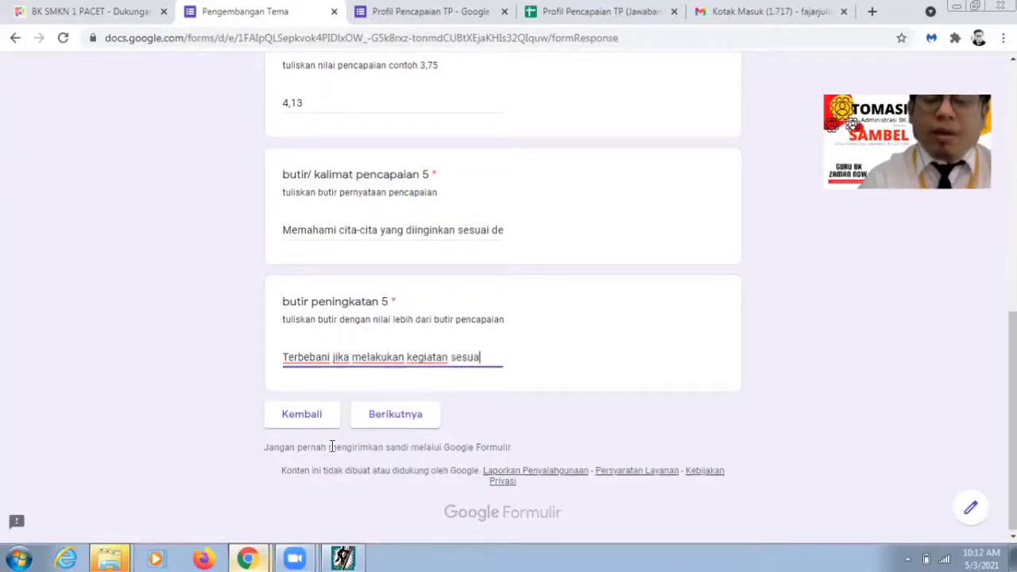
text(i )
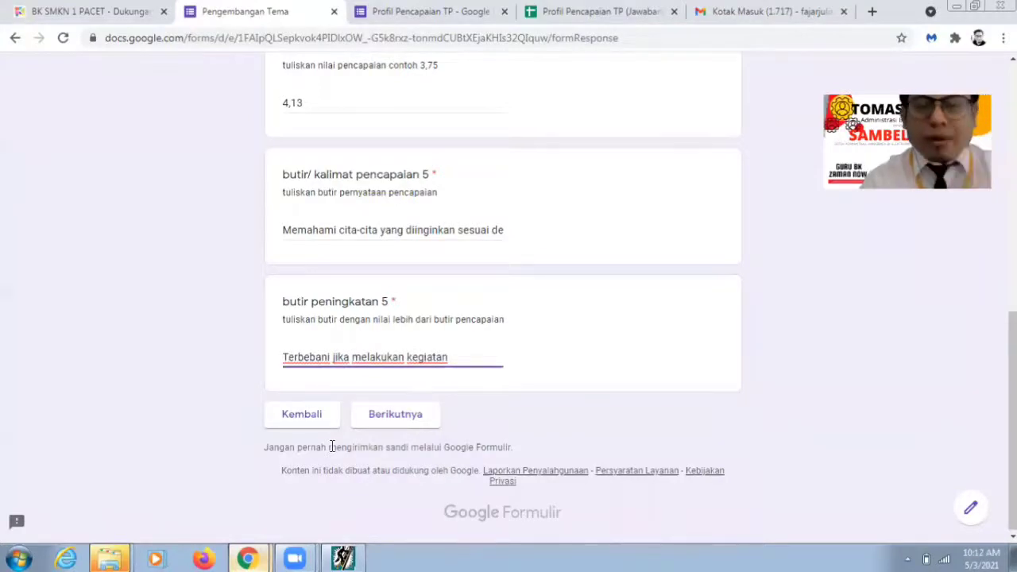
text( tidak s)
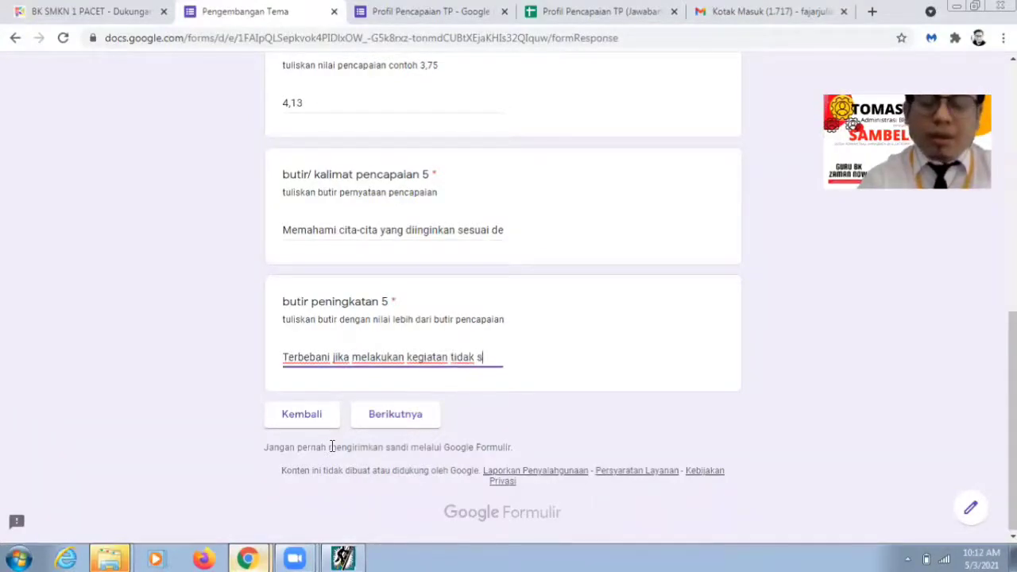
text(esuai ke)
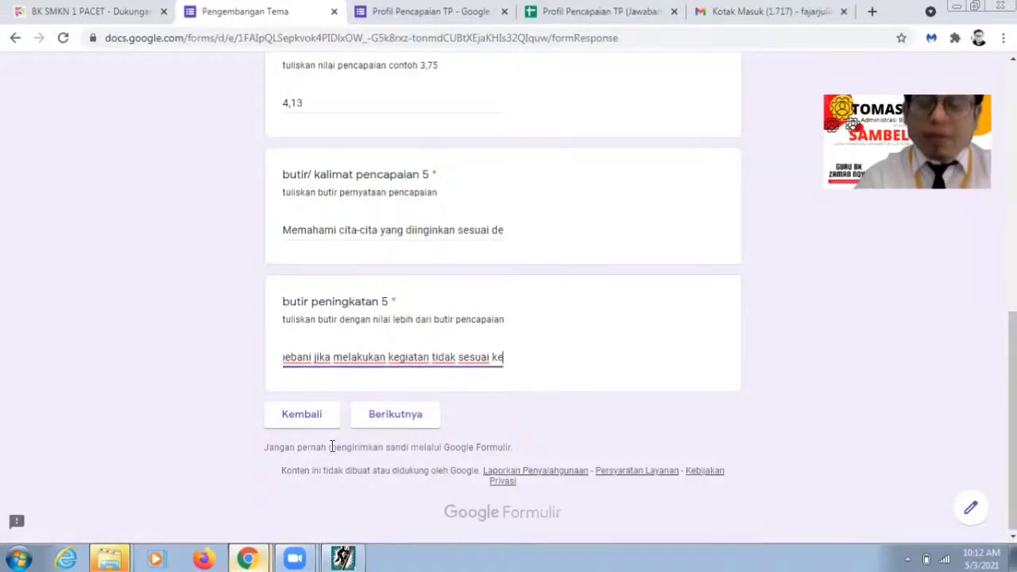
click(332, 446)
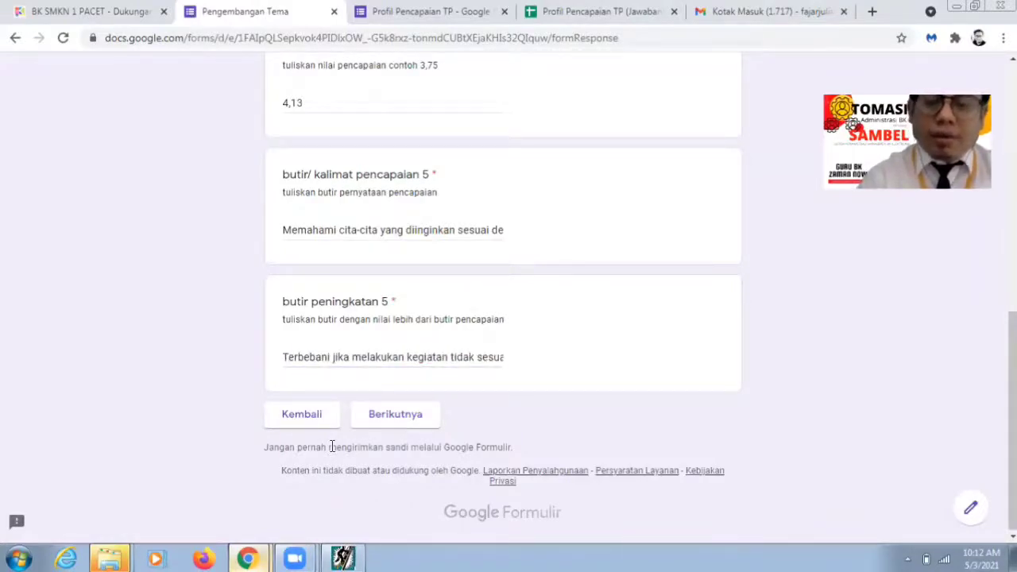
click(373, 359)
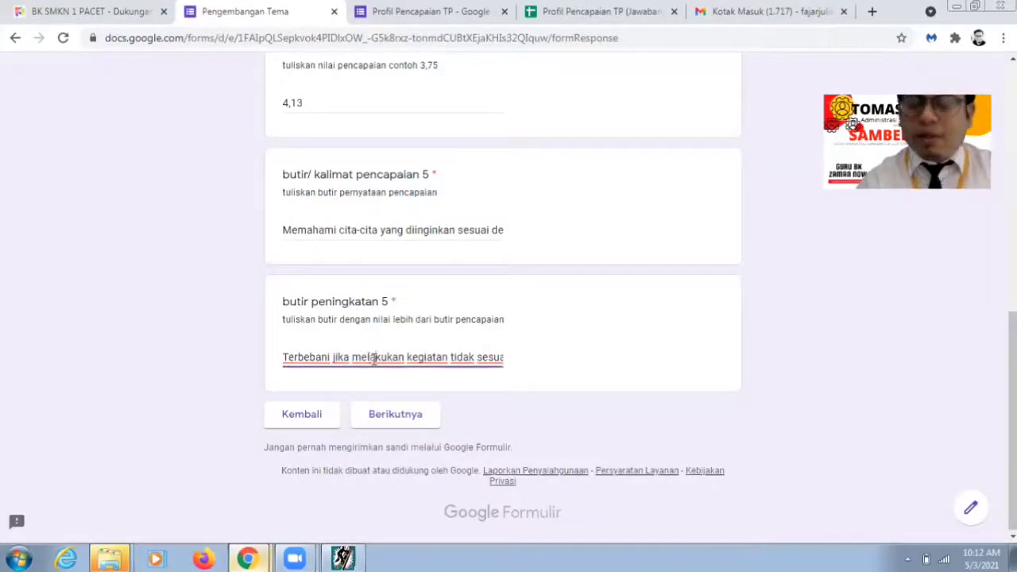
key(Right)
key(Right)
key(Right)
key(Right)
key(Right)
key(Right)
key(Right)
key(Right)
key(Right)
key(Right)
key(Right)
key(Right)
key(Right)
key(Right)
key(Right)
key(Right)
key(Right)
key(Right)
key(Right)
key(Right)
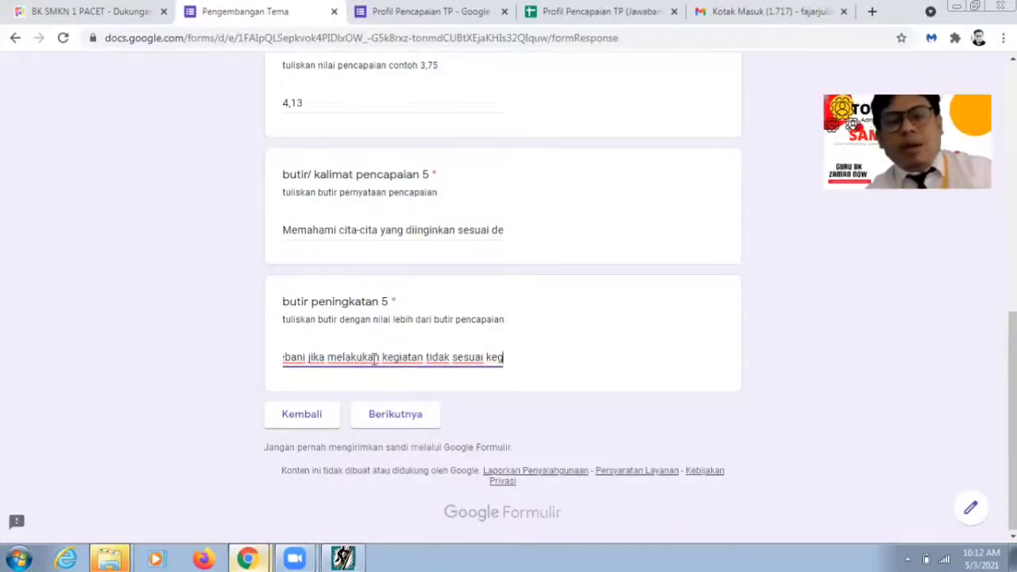
key(BackSpace)
key(BackSpace)
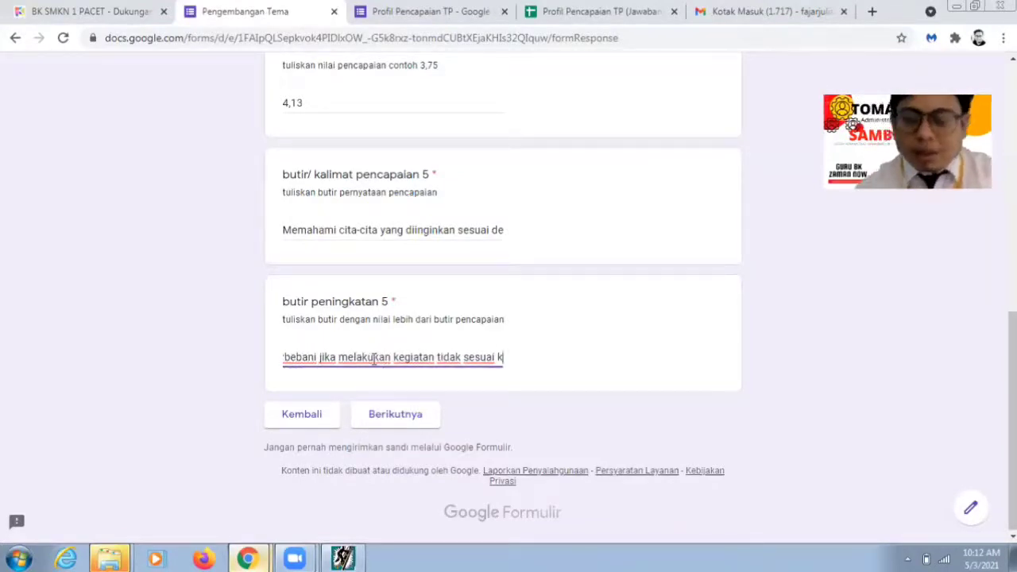
text(emampuan)
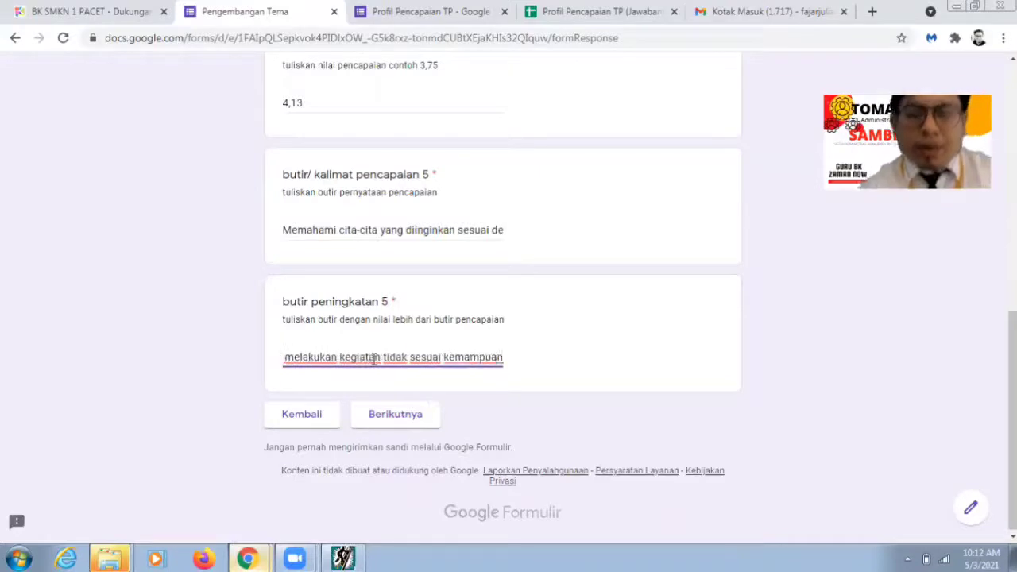
key(Left)
key(Left)
key(Left)
key(Left)
key(Left)
key(Left)
key(Left)
key(Left)
key(Left)
key(Left)
key(Left)
key(Left)
key(Left)
key(Left)
key(Left)
key(Left)
key(Left)
key(Left)
key(Left)
key(Left)
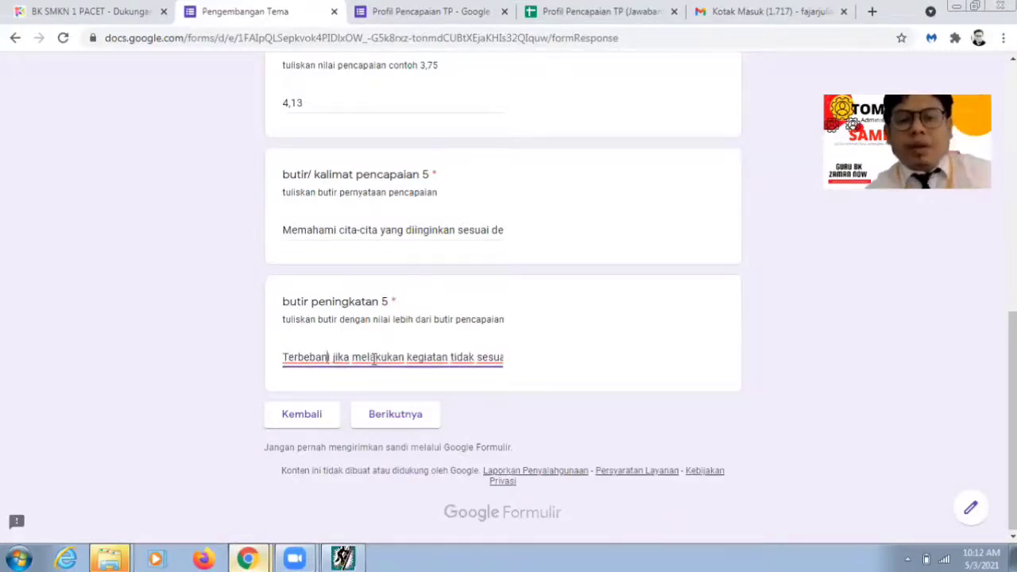
key(Right)
key(Right)
key(Right)
key(Right)
key(Right)
key(Right)
key(Right)
key(Right)
key(Right)
key(Right)
key(Right)
key(Right)
key(Right)
key(Right)
key(Right)
key(Right)
key(Right)
key(Right)
key(Right)
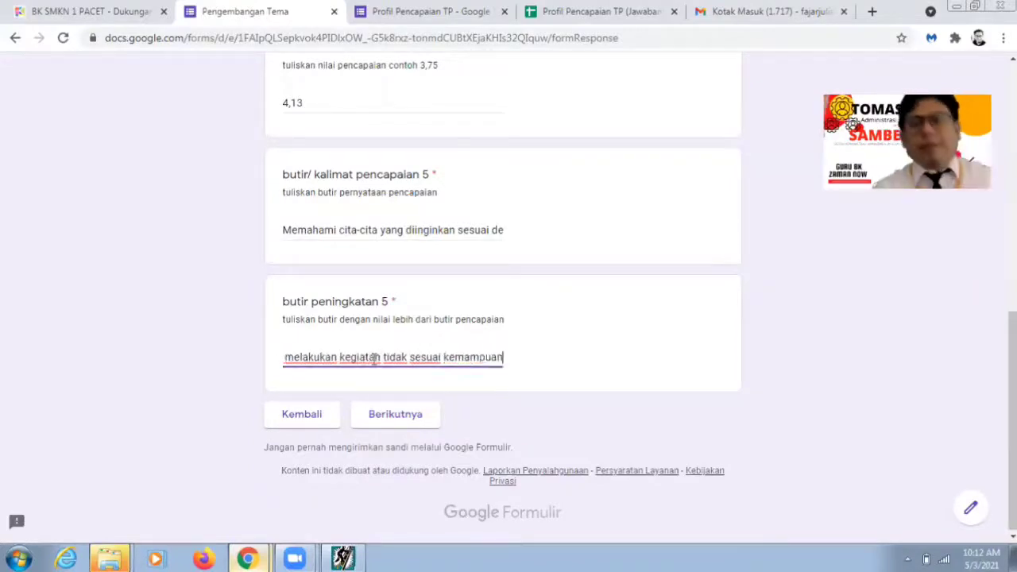
click(403, 413)
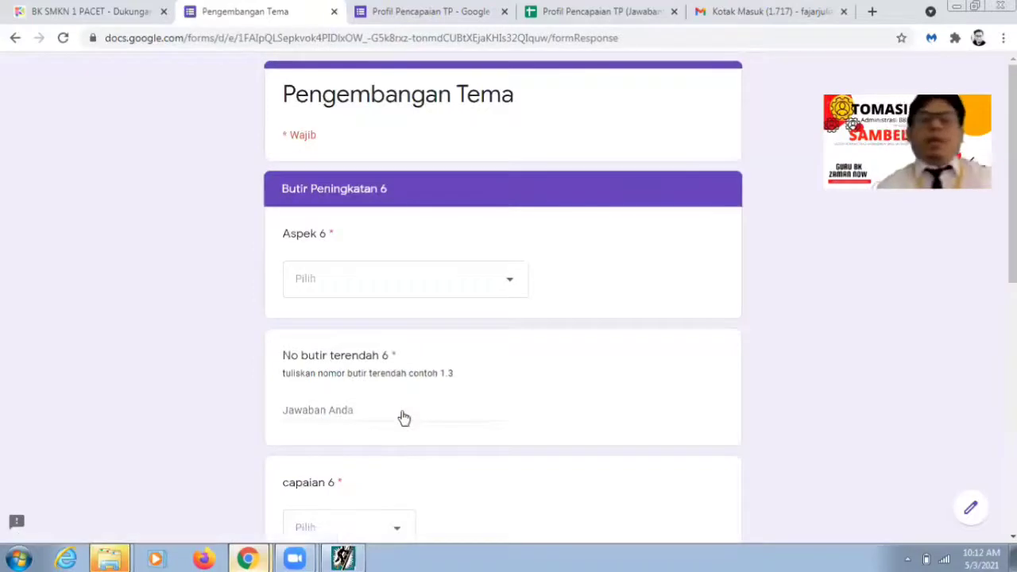
Step: Close Browse Ranah Soal and check row 6 of the lowest-items table: item 10-5, TP 4.18
click(344, 559)
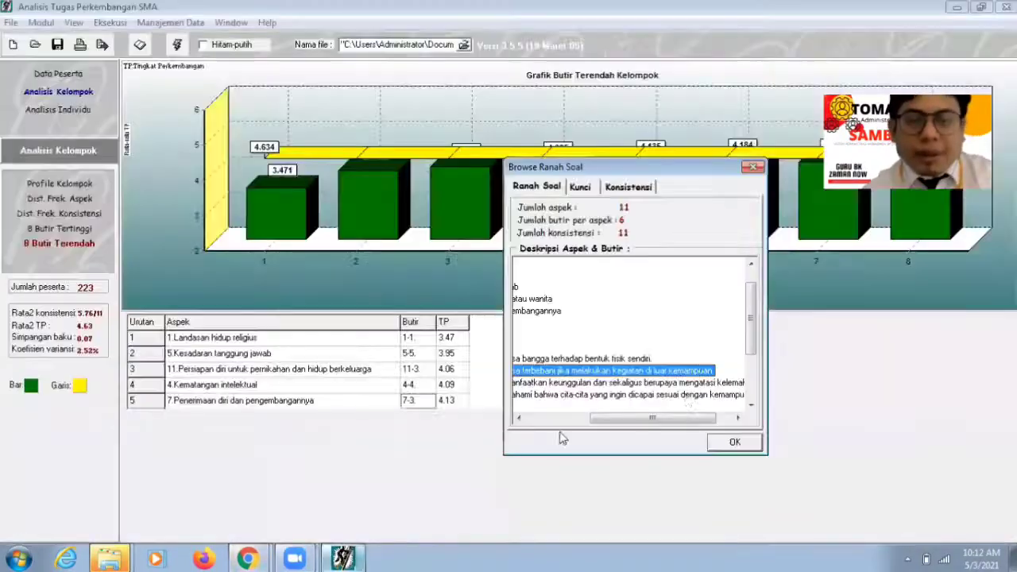
click(736, 442)
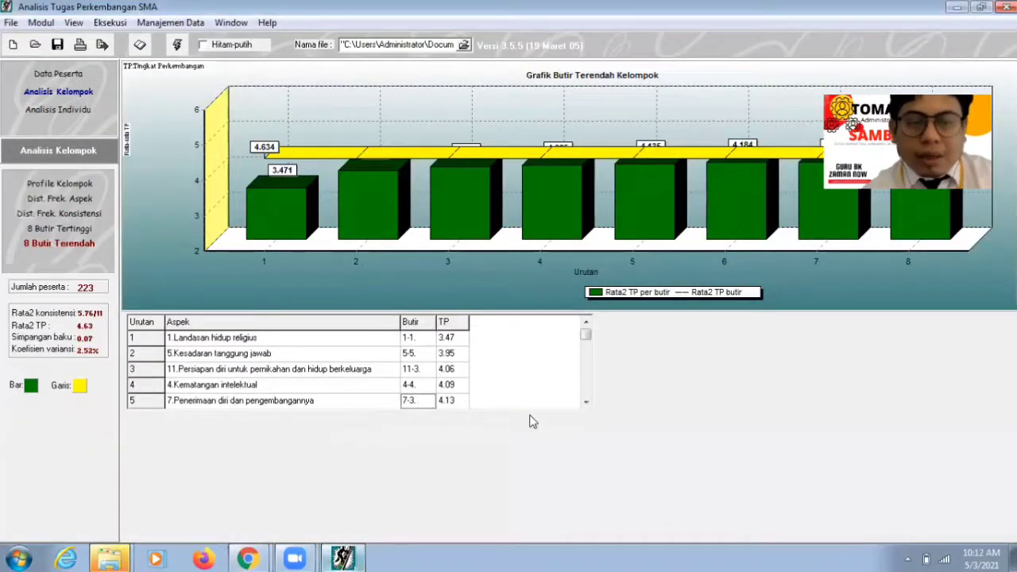
click(586, 402)
click(585, 402)
click(586, 402)
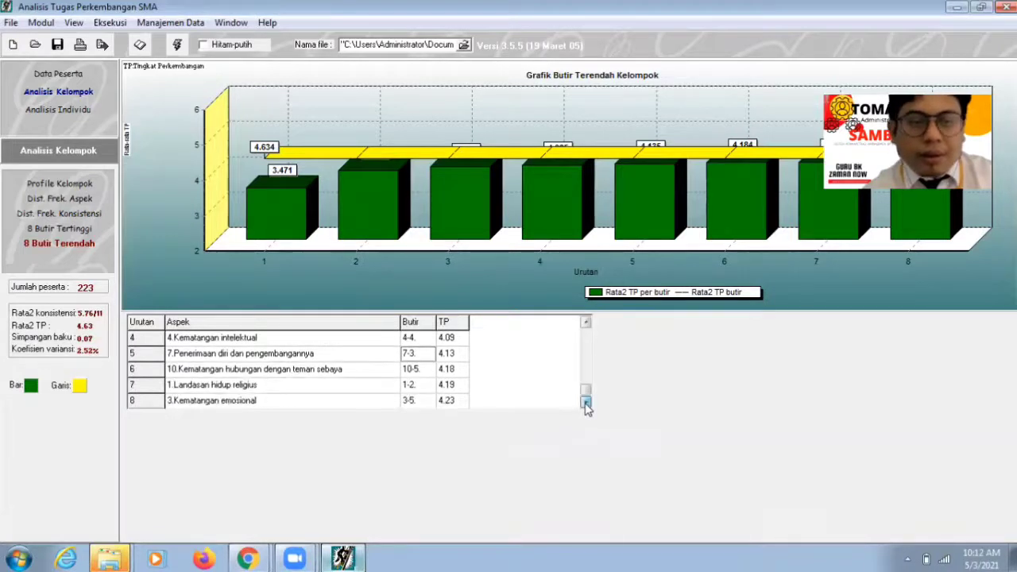
click(225, 371)
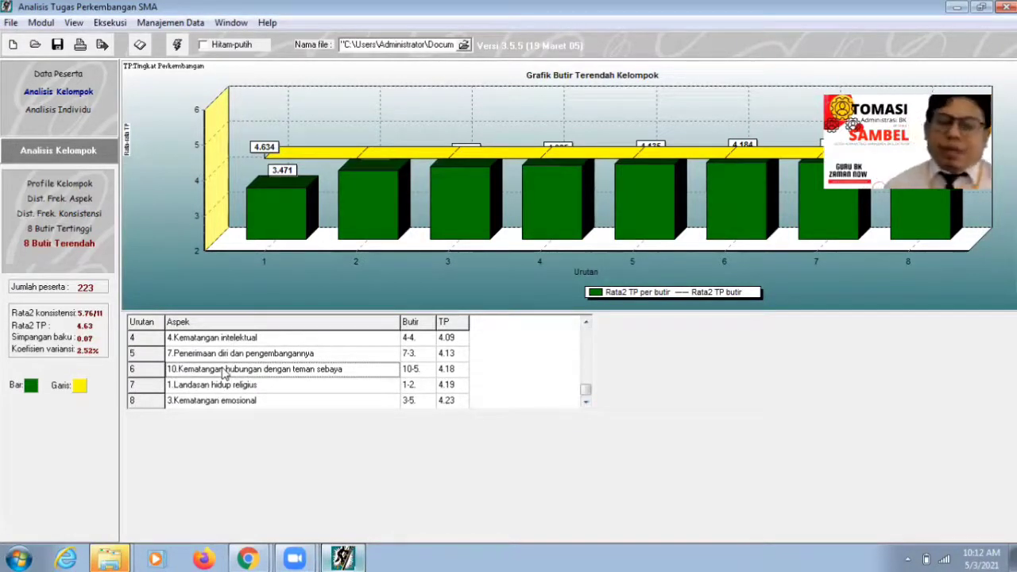
click(338, 558)
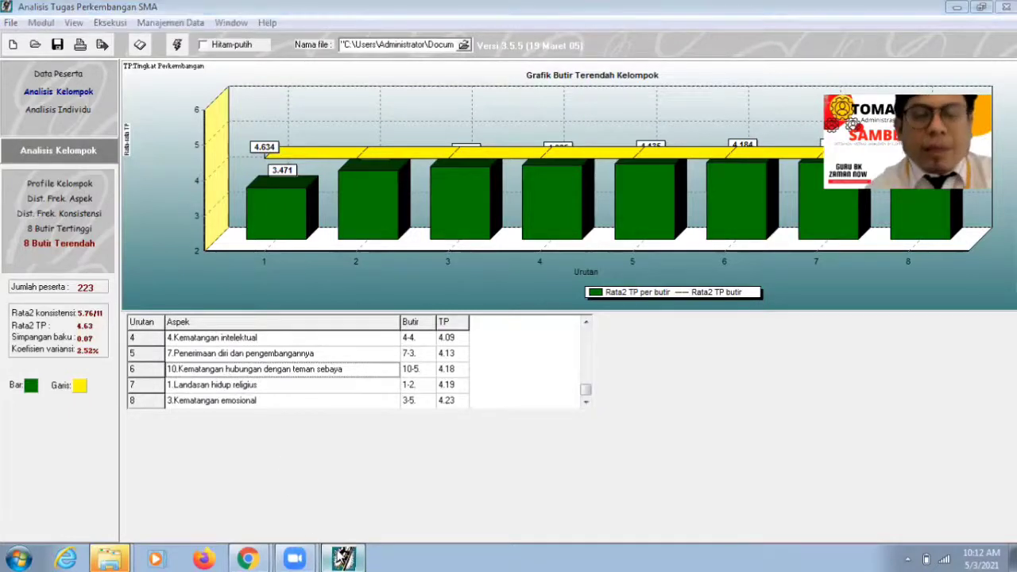
Step: Set Aspek 6 to Kematangan hubungan teman sebaya and enter lowest item 10,5
click(370, 288)
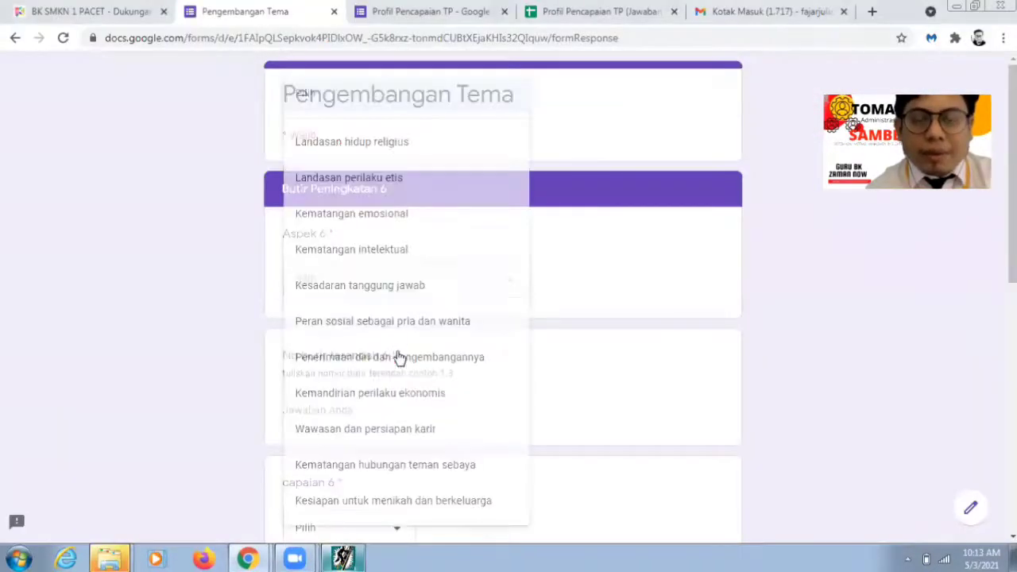
click(397, 470)
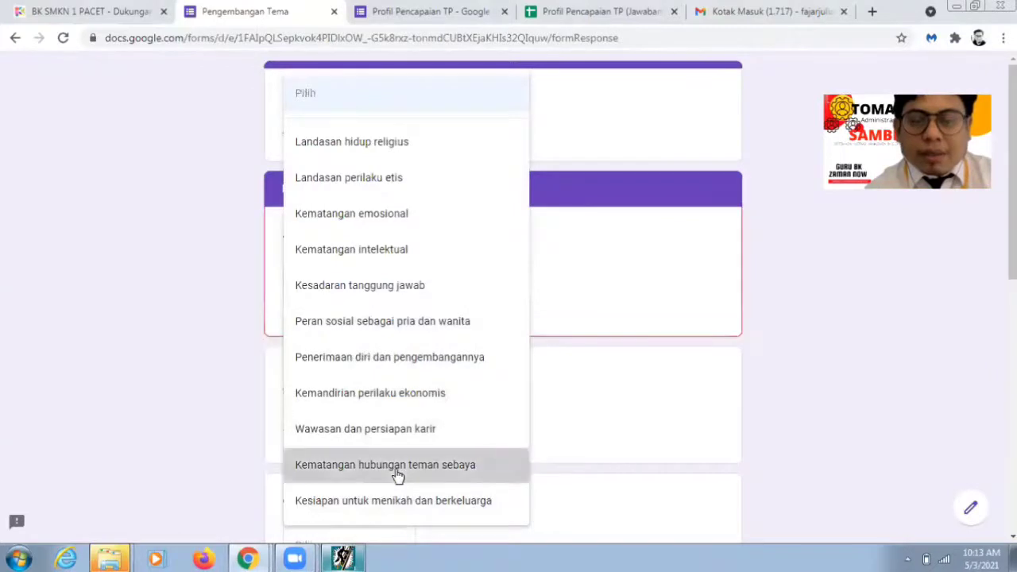
scroll(320, 329, down, 1)
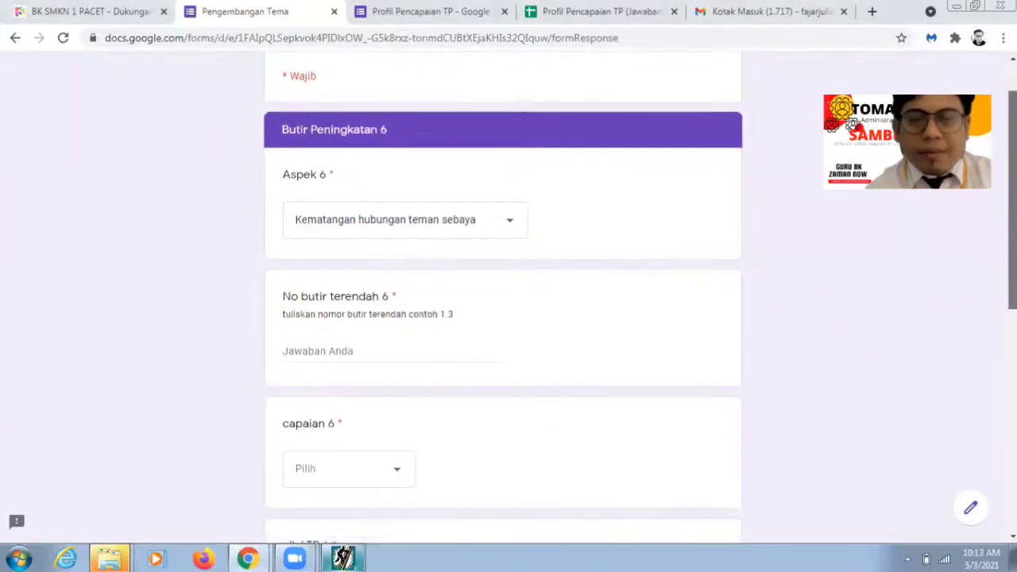
click(326, 349)
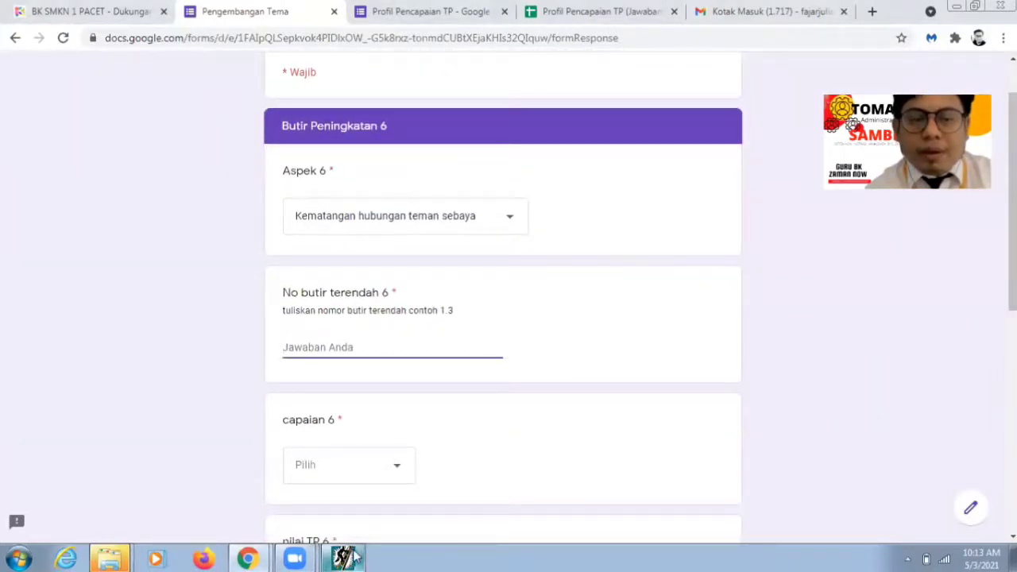
click(344, 558)
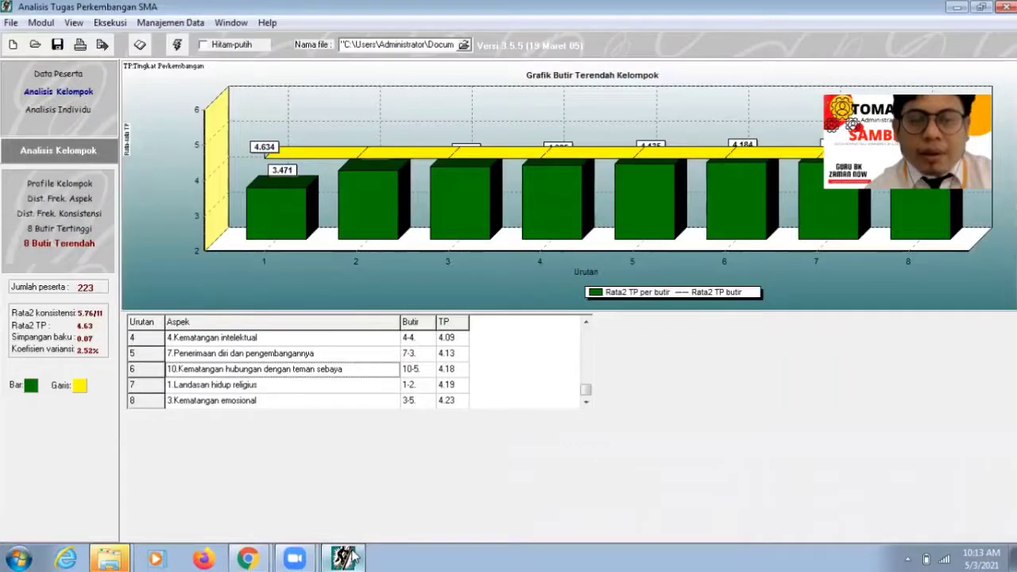
click(344, 559)
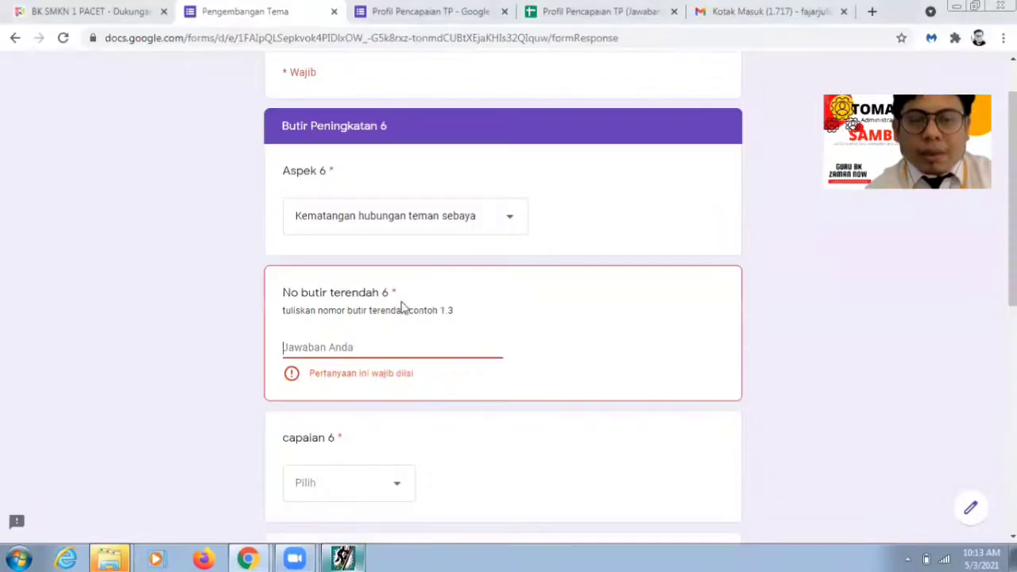
text(10,5)
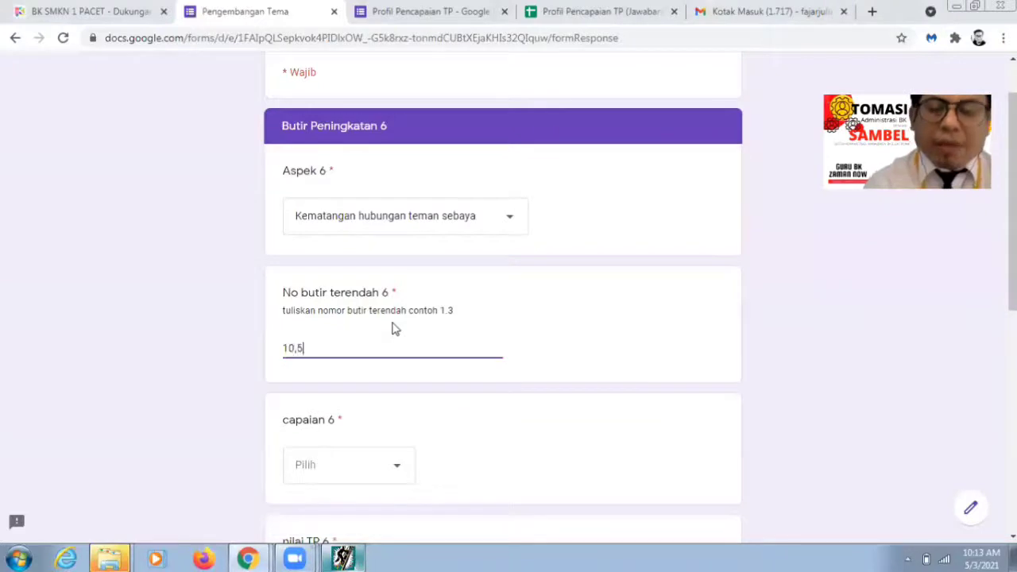
Step: Choose Sadar Diri for capaian 6 and enter nilai TP 6 as 4,18
click(363, 469)
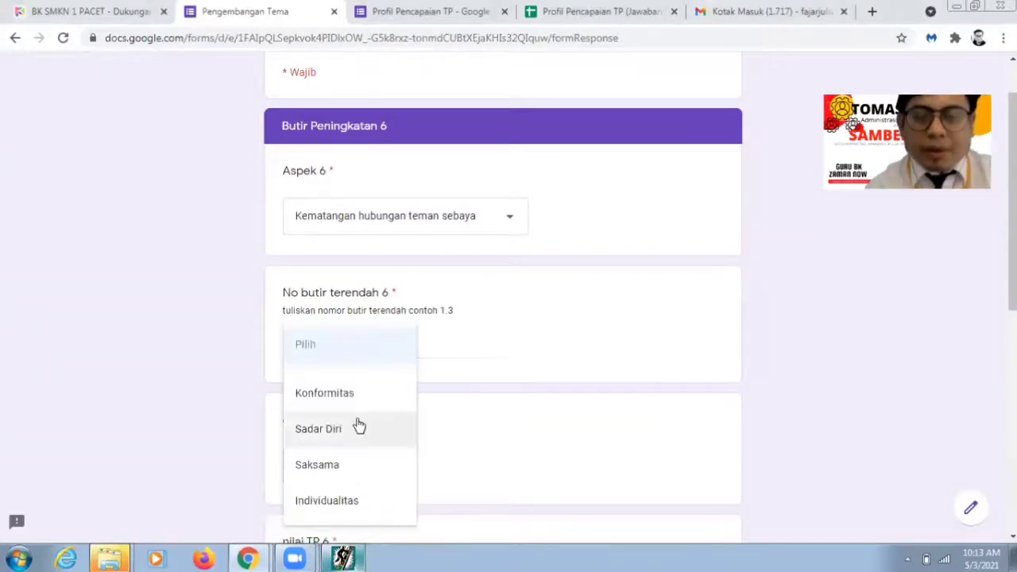
click(354, 429)
scroll(343, 445, down, 2)
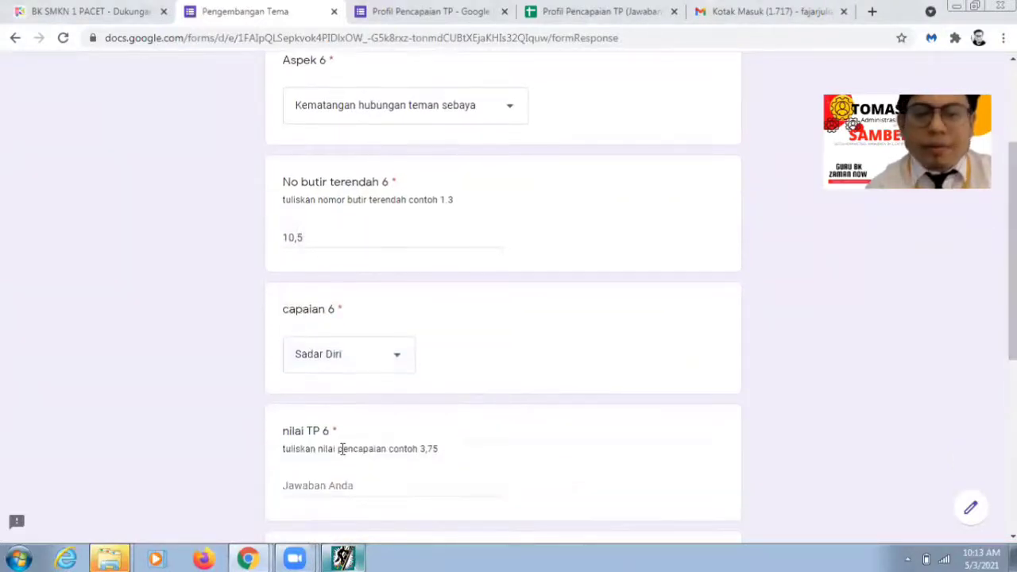
click(324, 481)
text(4,1)
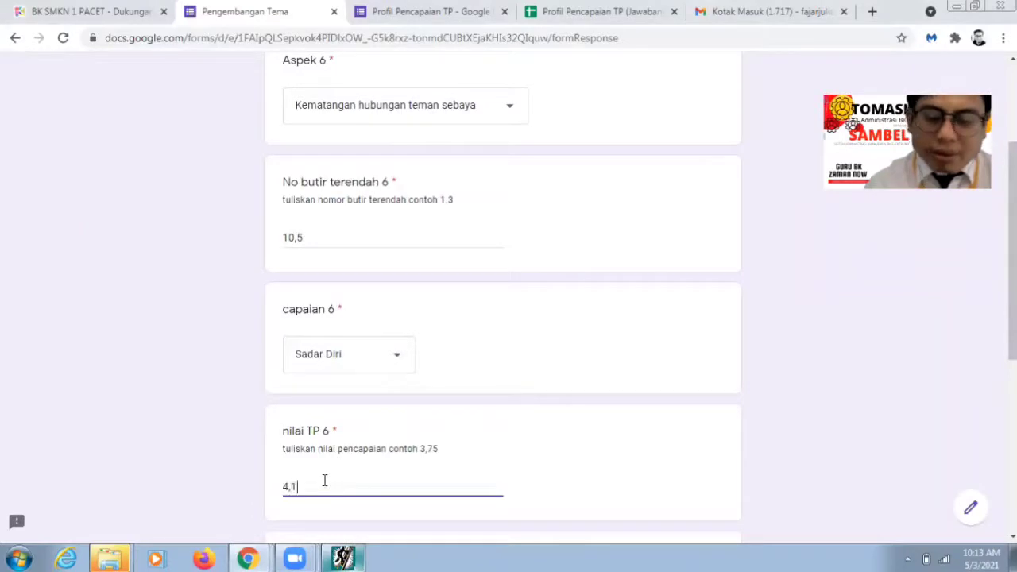
text(5)
click(343, 559)
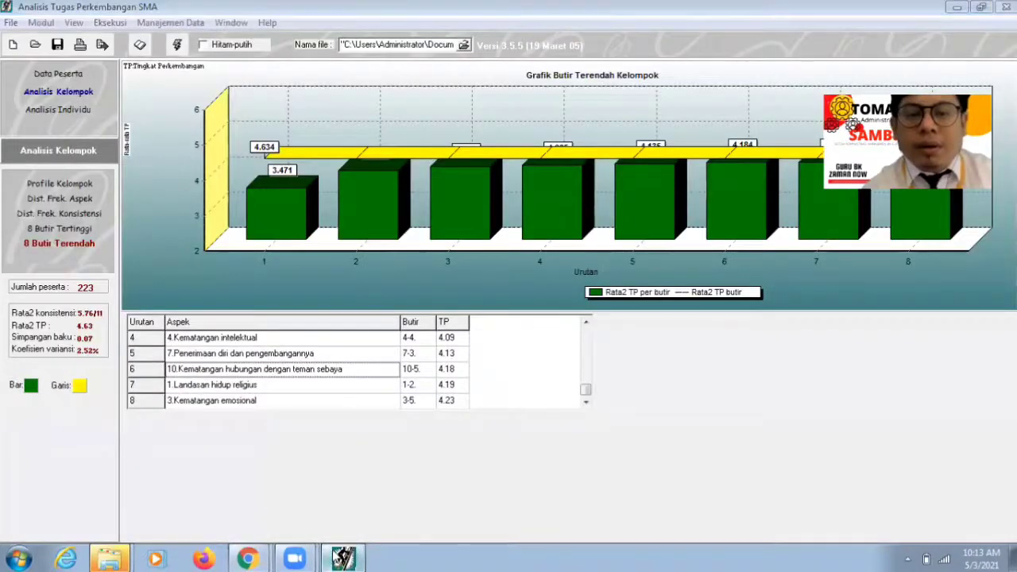
click(343, 558)
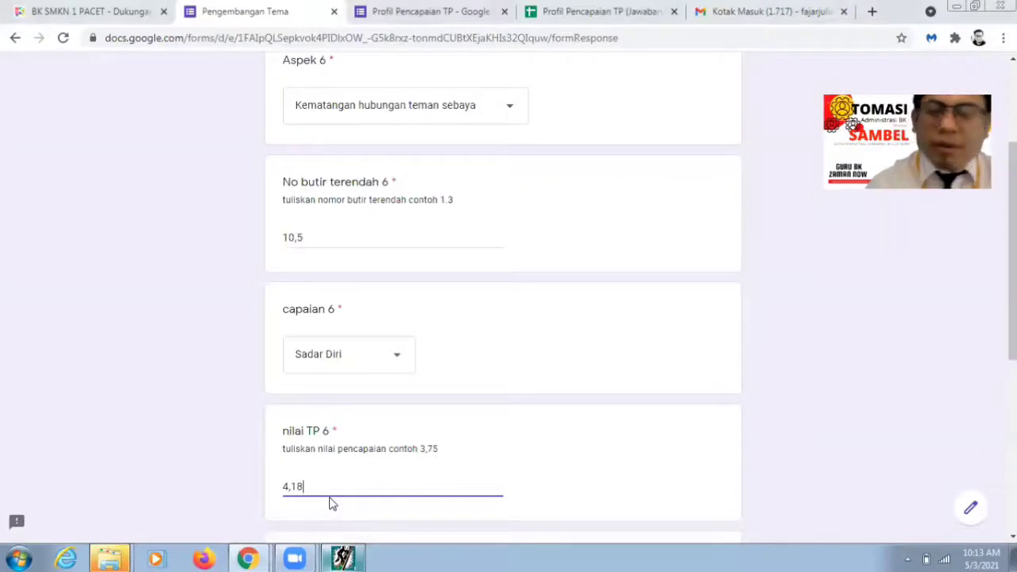
scroll(332, 504, down, 3)
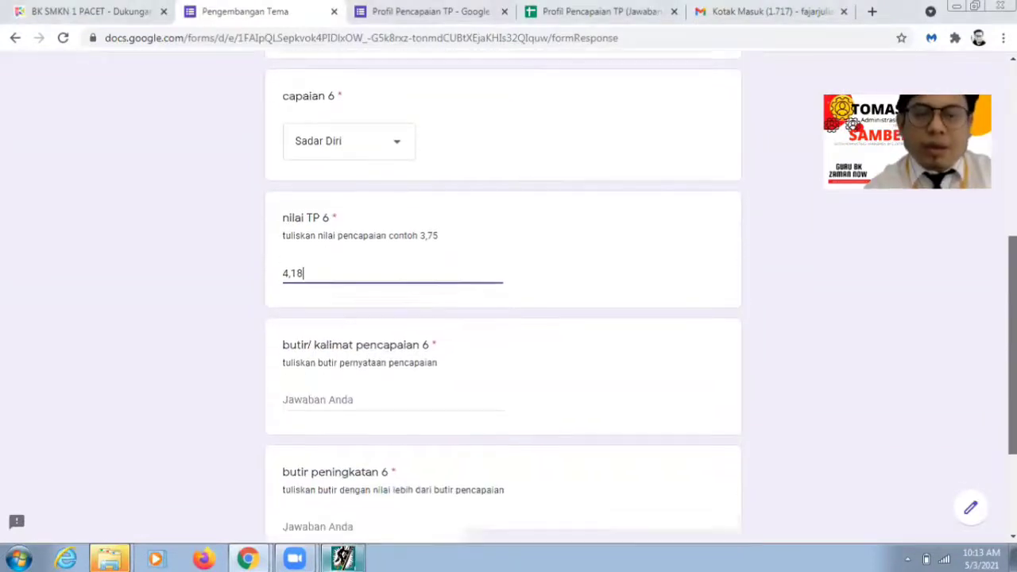
click(360, 352)
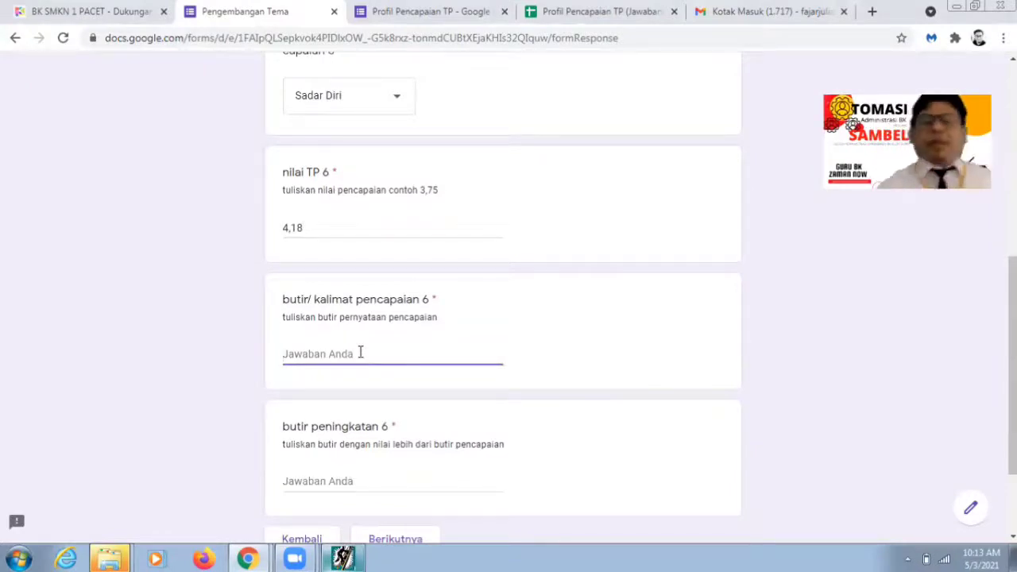
Step: In Browse Ranah Soal, expand aspect 10 and item 10-5, reading statements c-4 and a-5, then return to the form
click(334, 556)
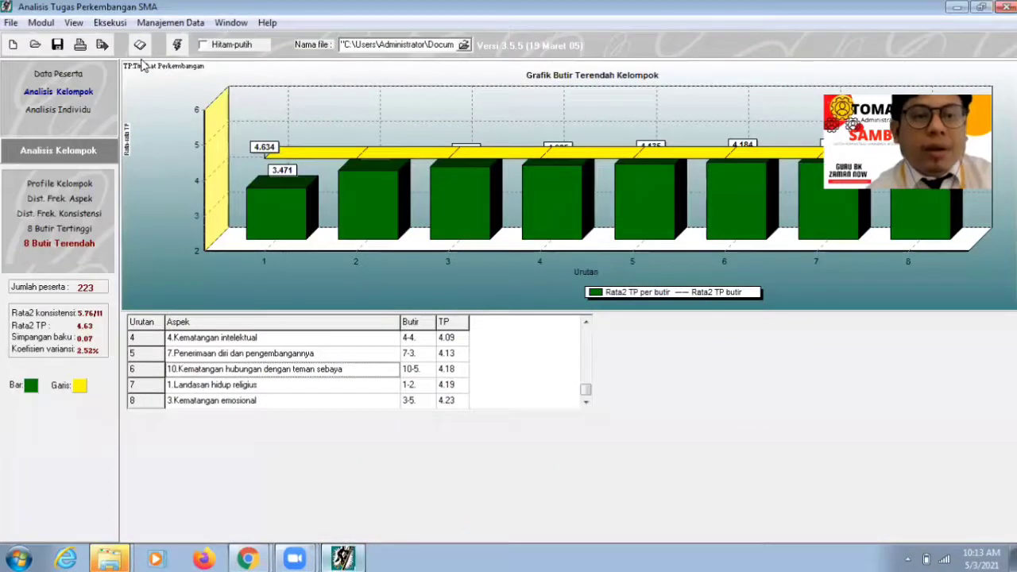
click(140, 46)
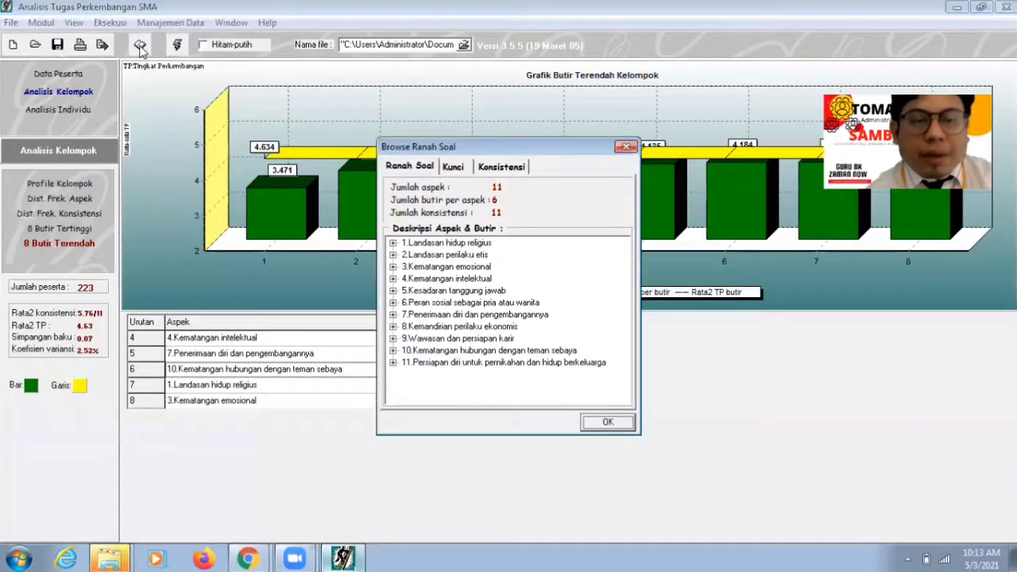
double_click(480, 353)
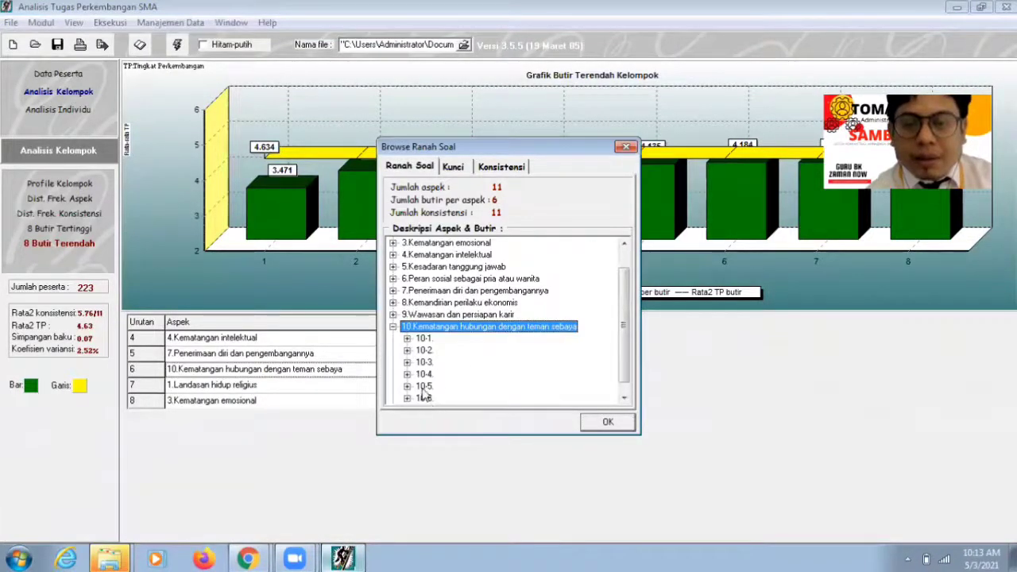
double_click(425, 390)
click(493, 362)
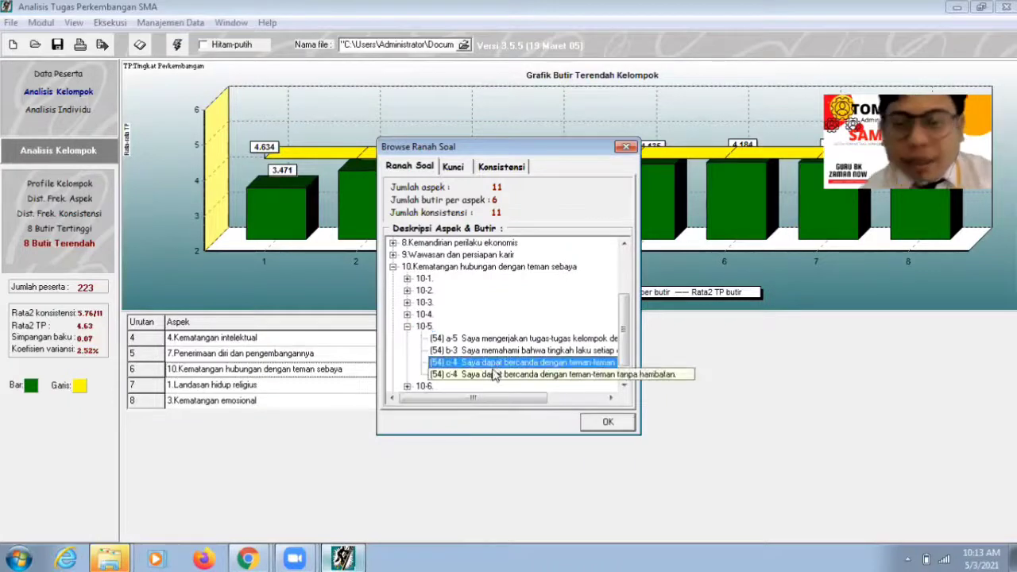
click(494, 340)
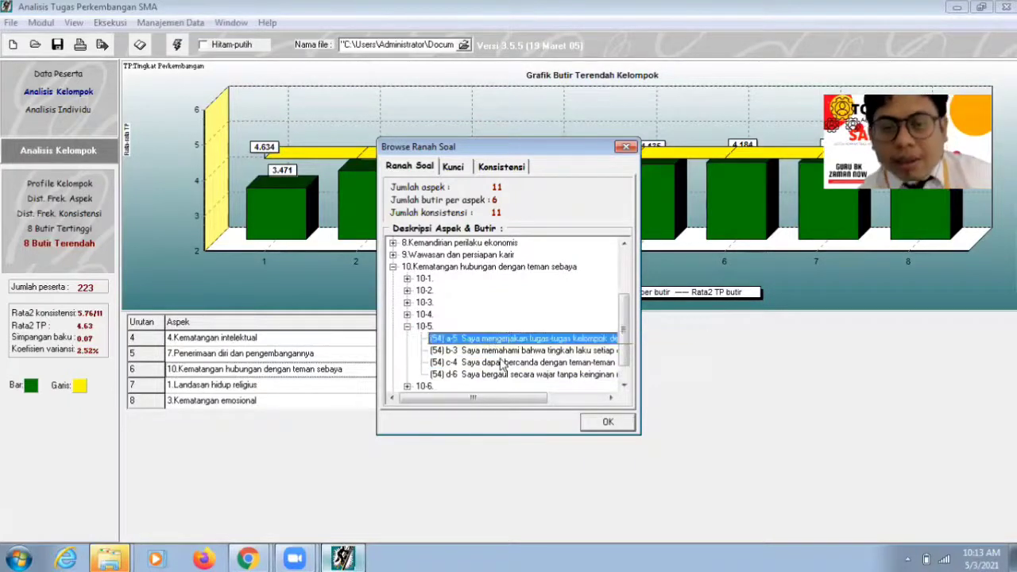
click(504, 364)
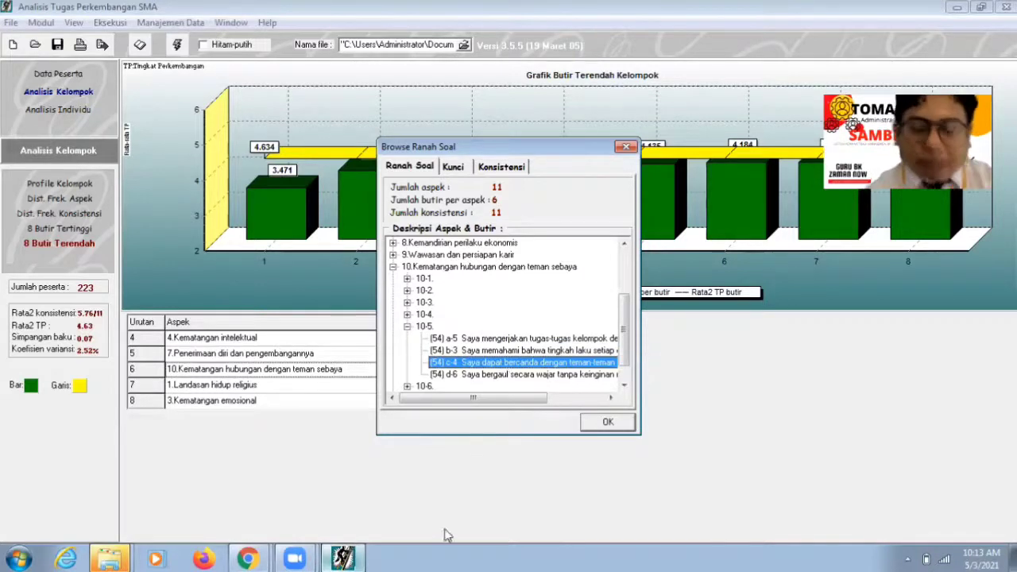
click(249, 559)
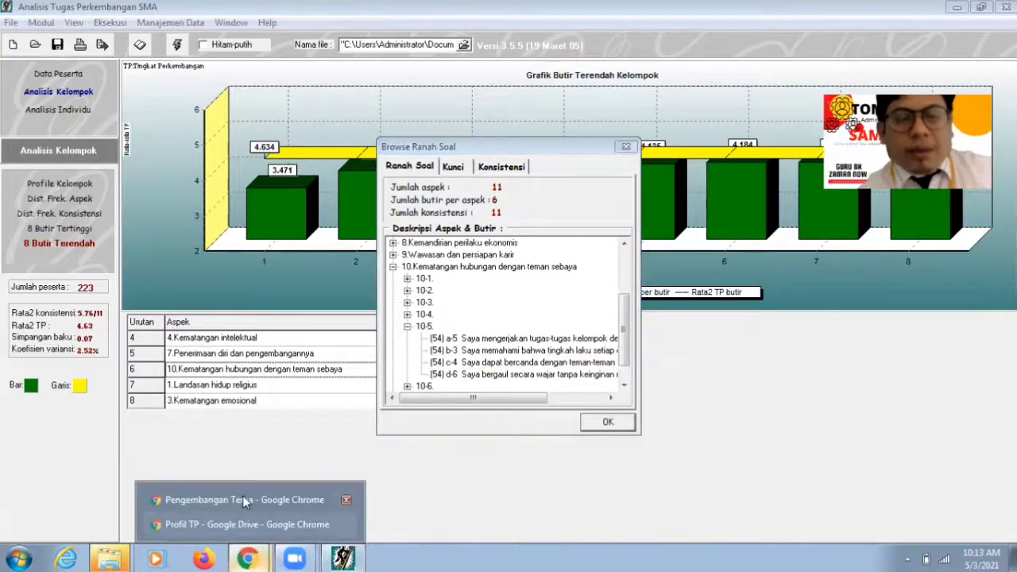
click(243, 495)
Step: Enter 'Dapat becanda dengan teman-teman tanpa hambatan' as achievement statement 6
click(366, 342)
text(Sa)
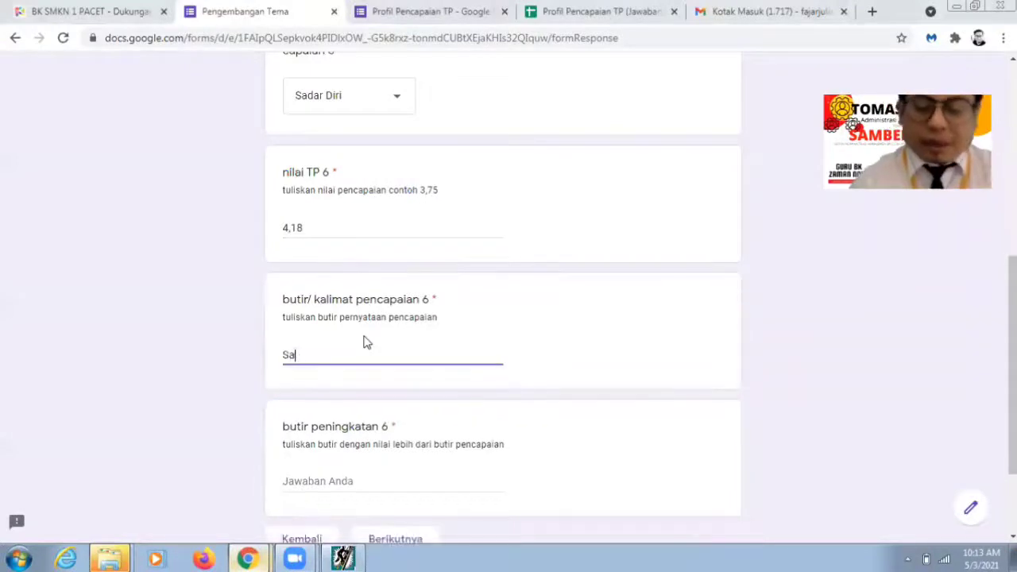
key(BackSpace)
key(BackSpace)
text(D)
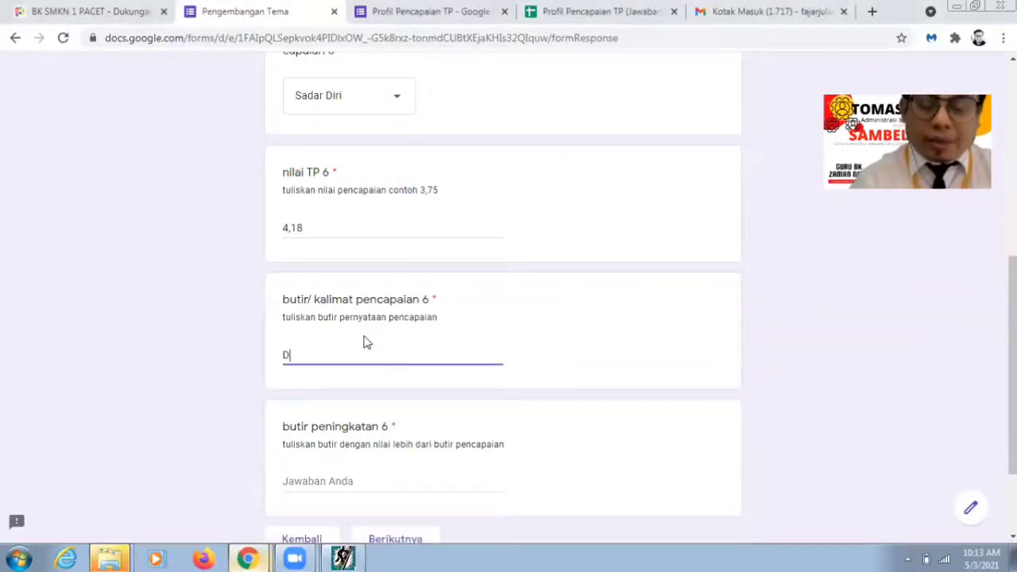
text(apat becan)
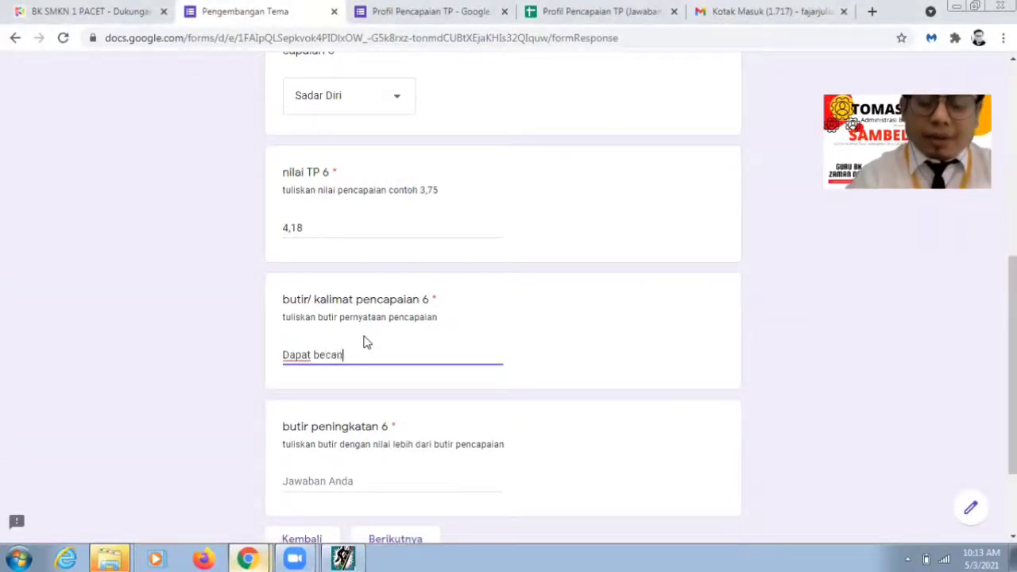
text(da dengan )
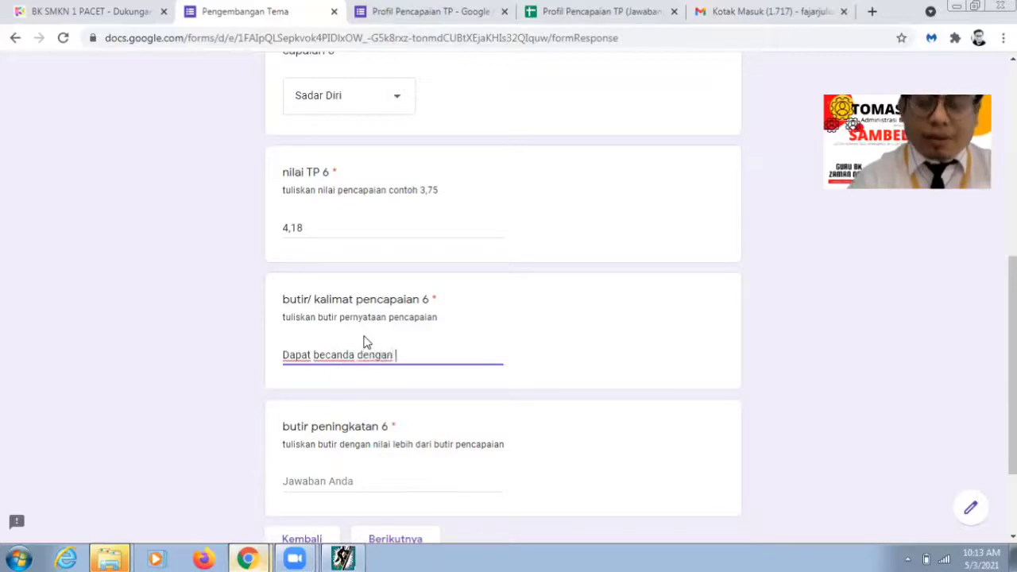
text(teman-tem)
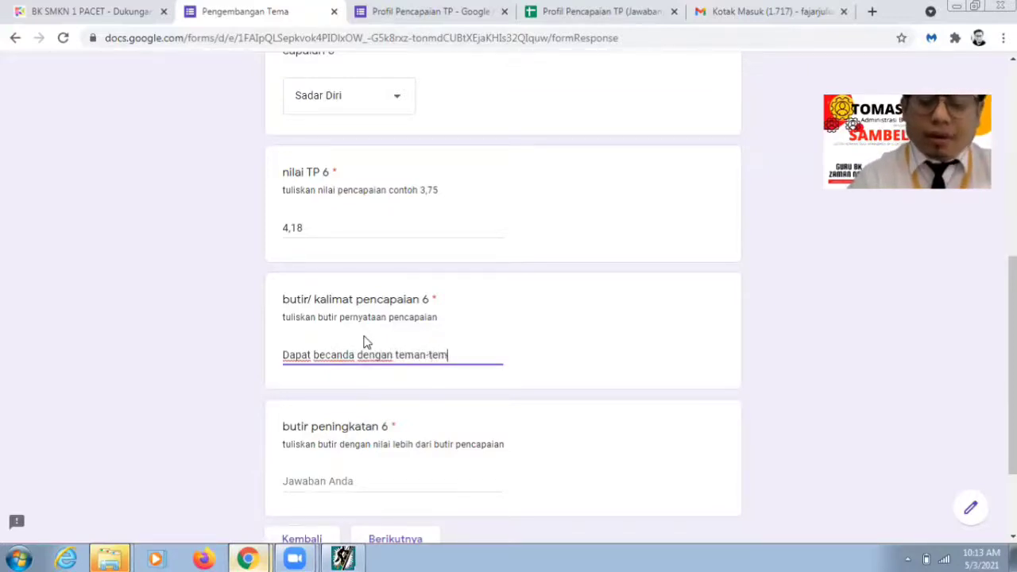
text(an tanpa hambatan)
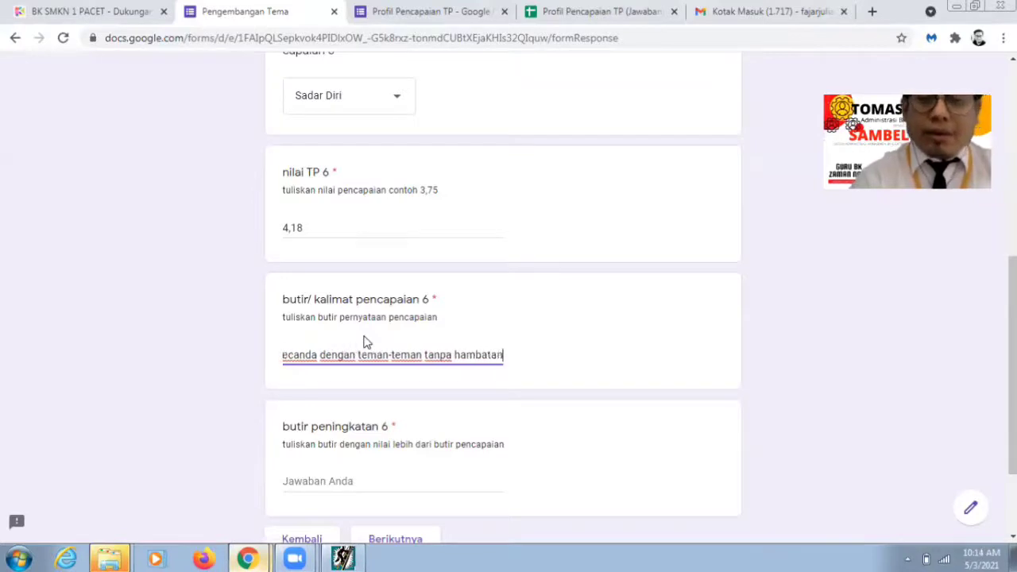
click(339, 469)
Step: After checking item a-5, enter 'Mengerjakan tugas kelompok dengan sungguh-sungguh' as improvement statement 6
click(332, 482)
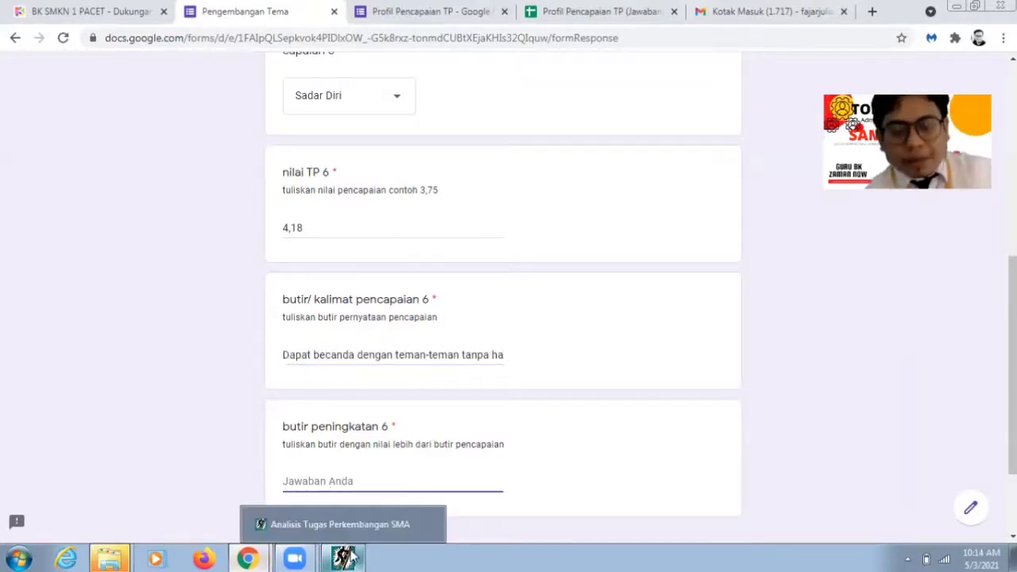
click(344, 559)
click(465, 339)
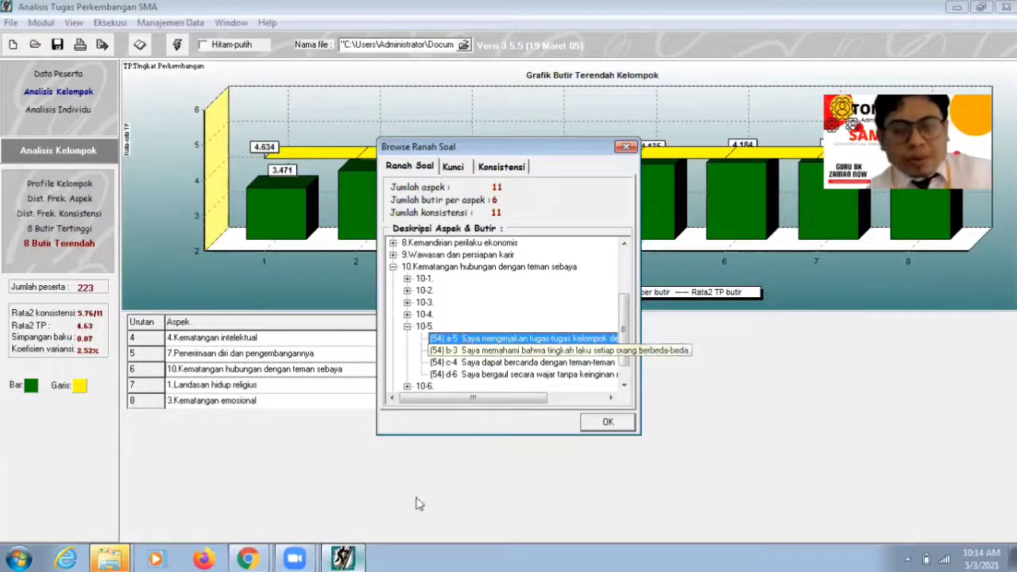
click(247, 558)
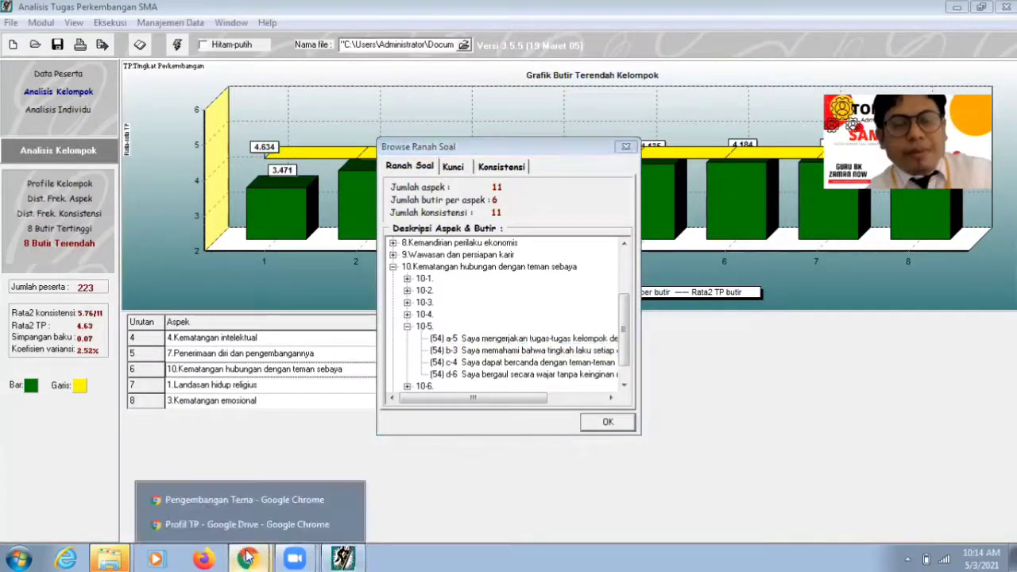
click(301, 503)
text(Menge)
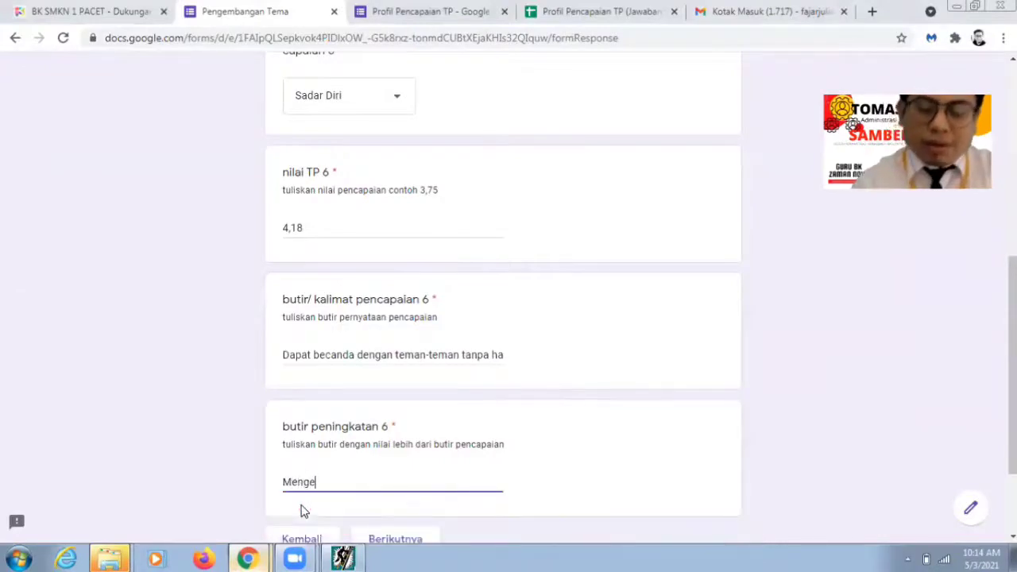
text(rjakan tugas)
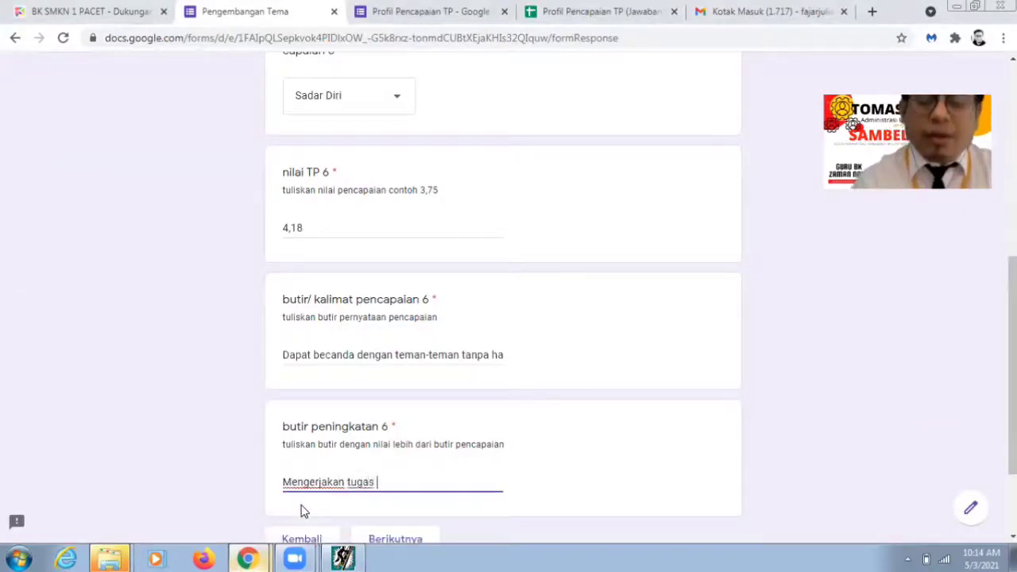
text( kelompok dengan sunggu)
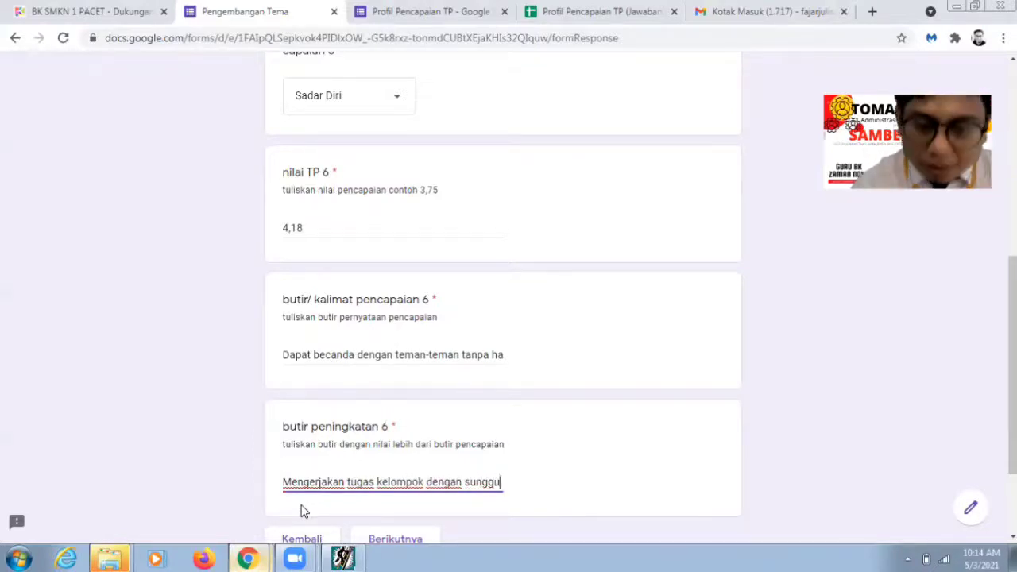
text(h-sun)
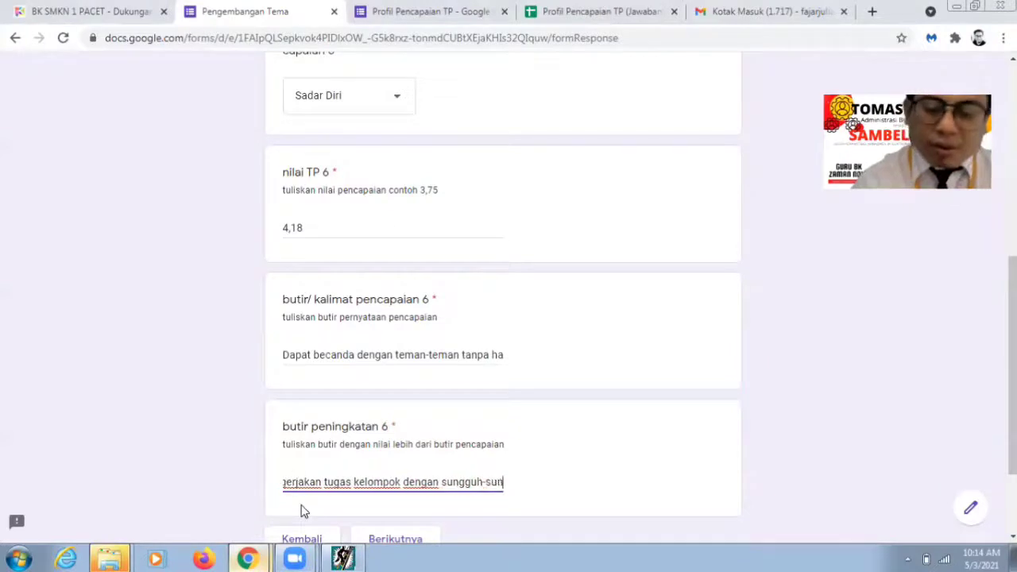
text(gguh)
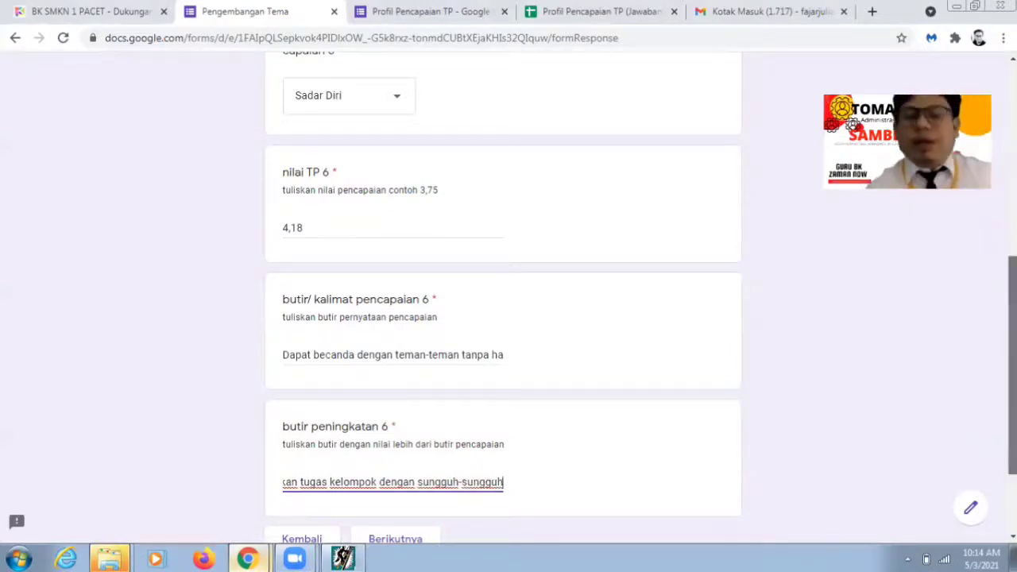
scroll(473, 447, down, 3)
Step: On the next page, set Aspek 7 to Landasan hidup religius and look up row 7's item number
click(412, 422)
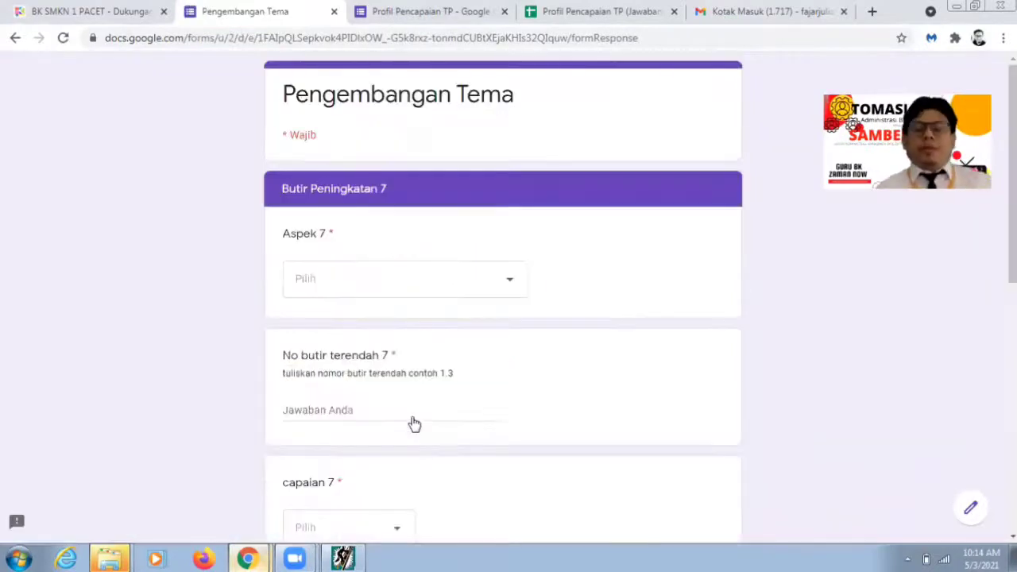
click(503, 288)
click(411, 159)
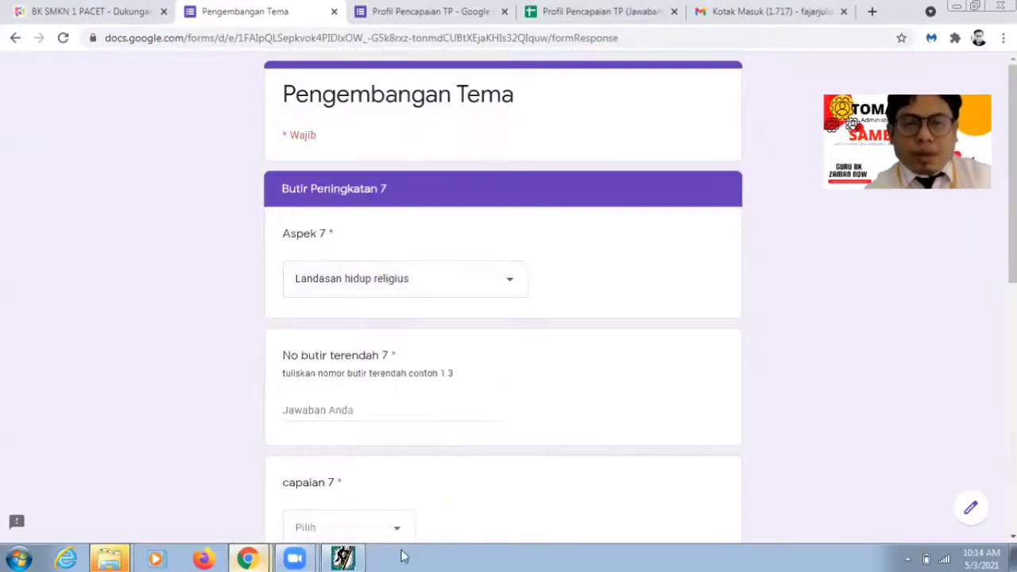
click(342, 558)
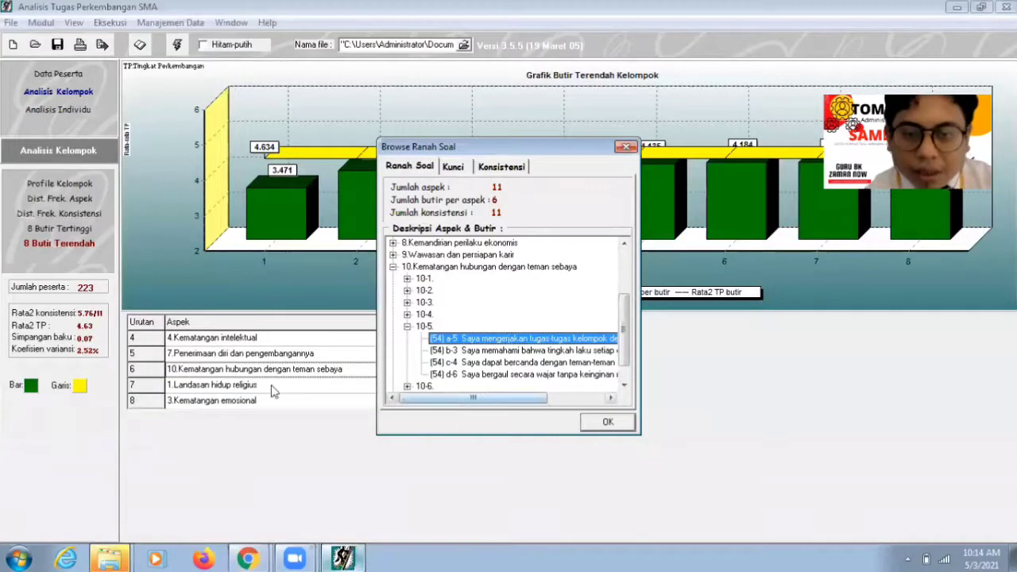
click(610, 428)
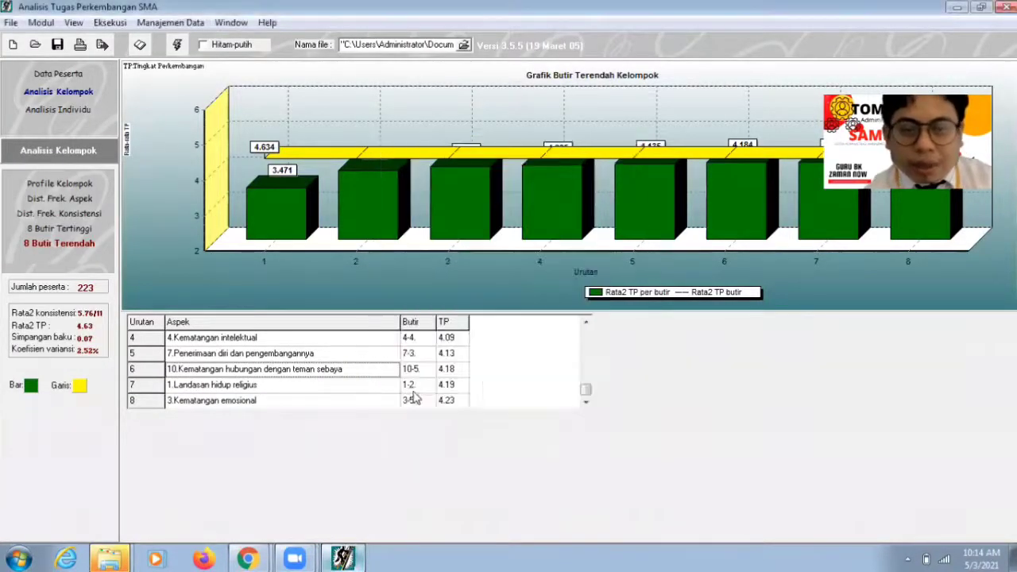
click(410, 387)
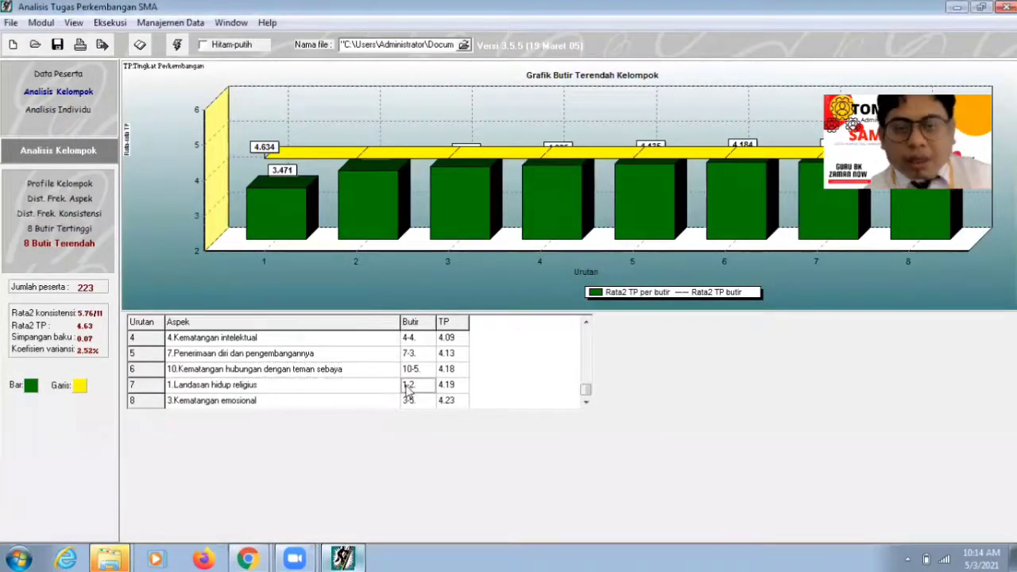
click(355, 557)
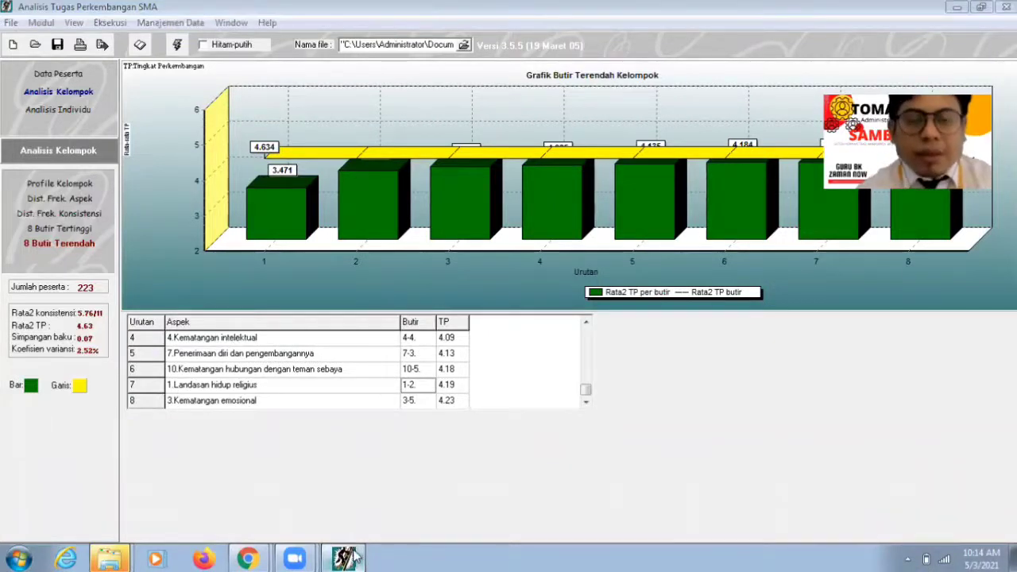
Step: Enter lowest item 1.2, capaian Sadar Diri and nilai TP 4,19 for entry 7
click(372, 411)
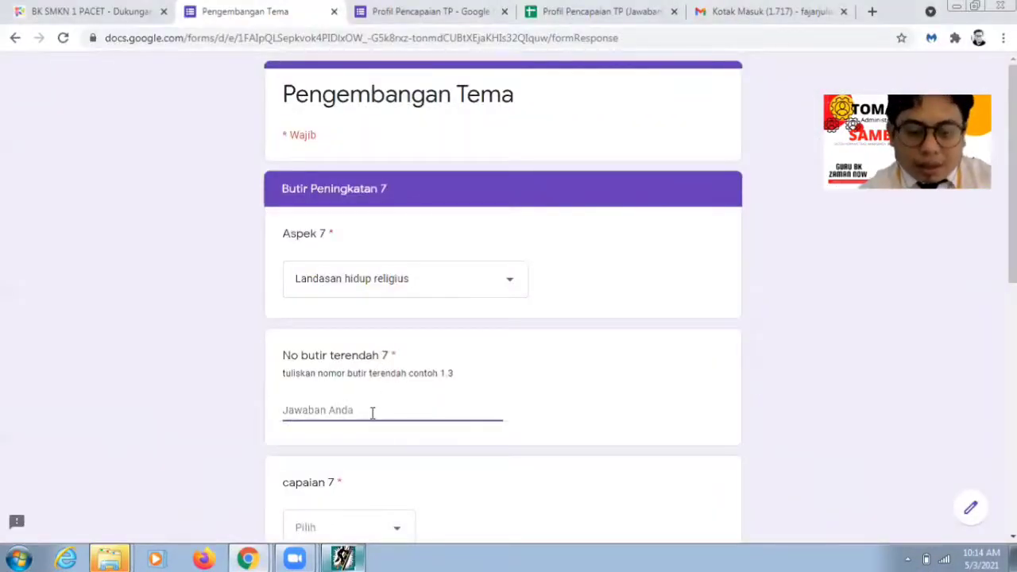
text(1.2)
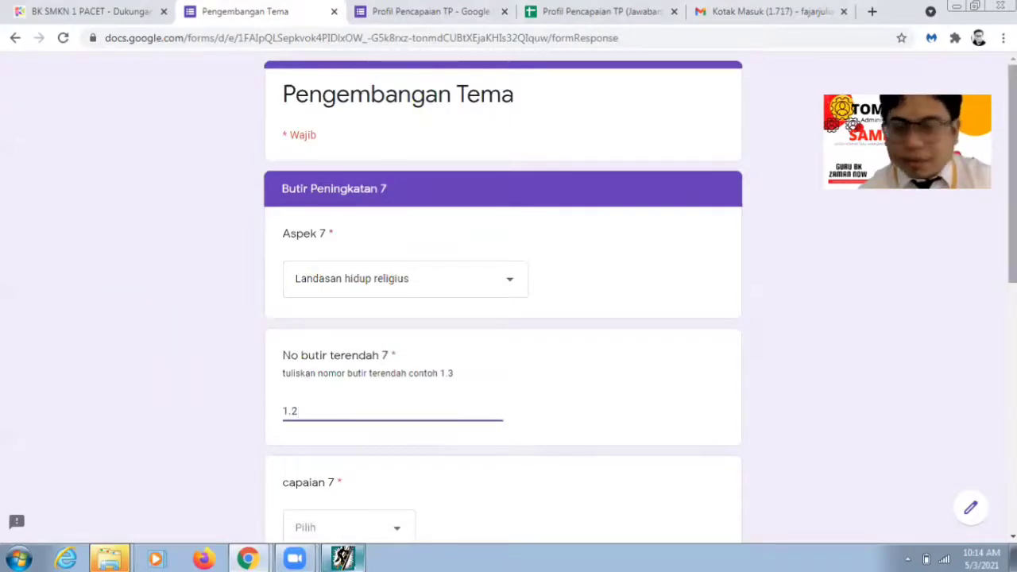
scroll(390, 437, down, 1)
click(401, 455)
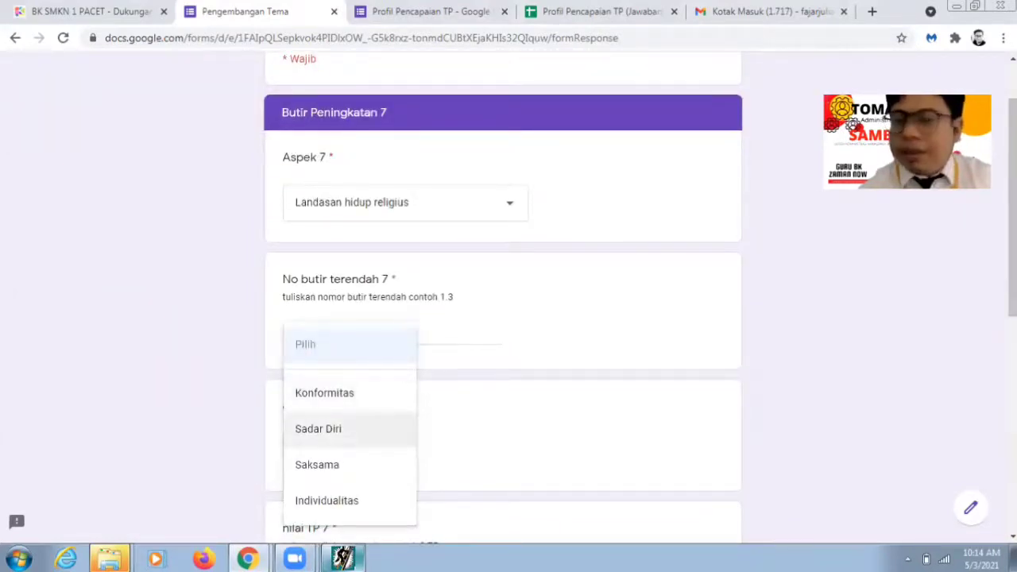
click(350, 429)
scroll(330, 453, down, 2)
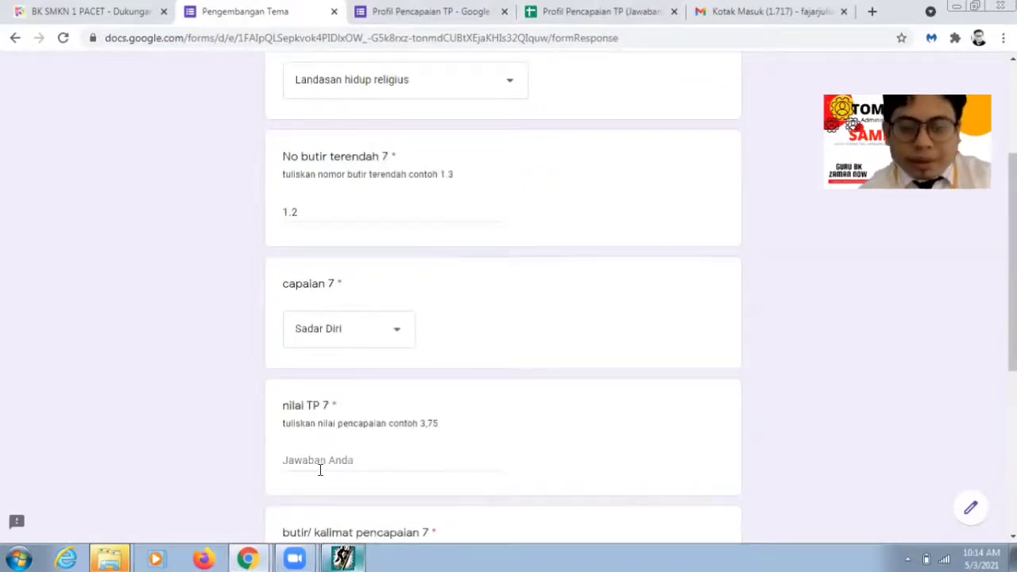
click(320, 469)
text(4.1)
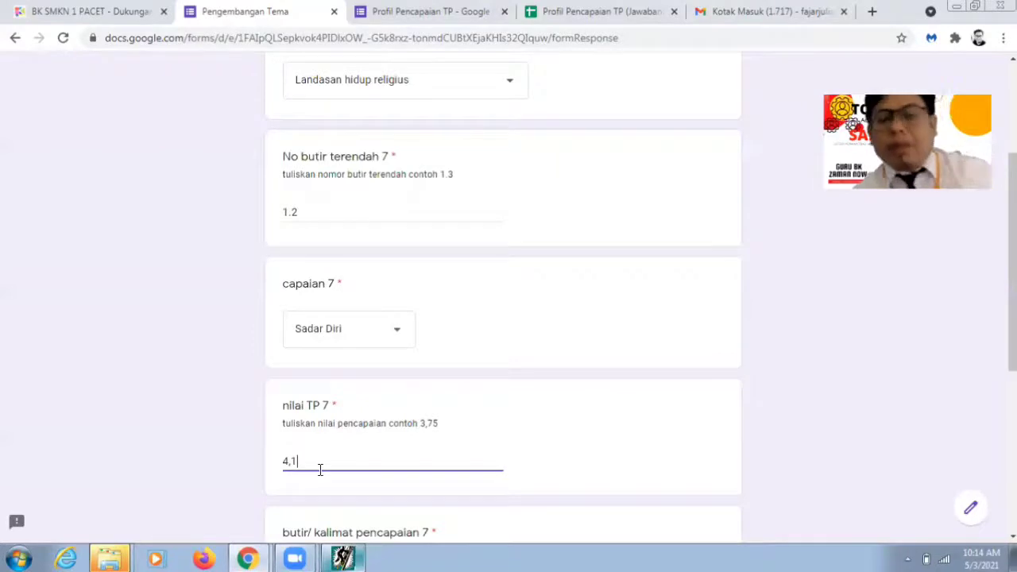
text(9)
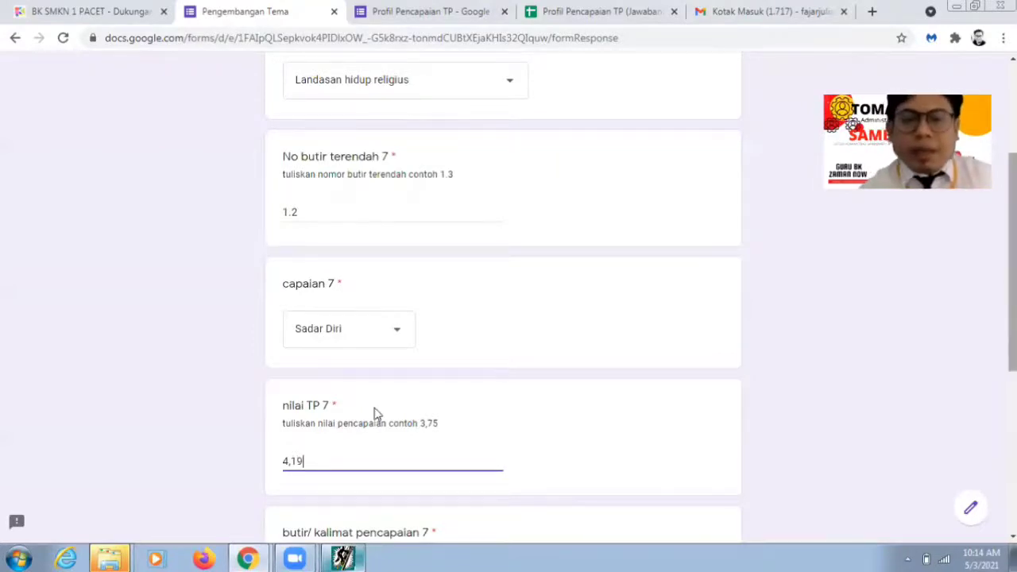
scroll(374, 411, down, 3)
click(362, 395)
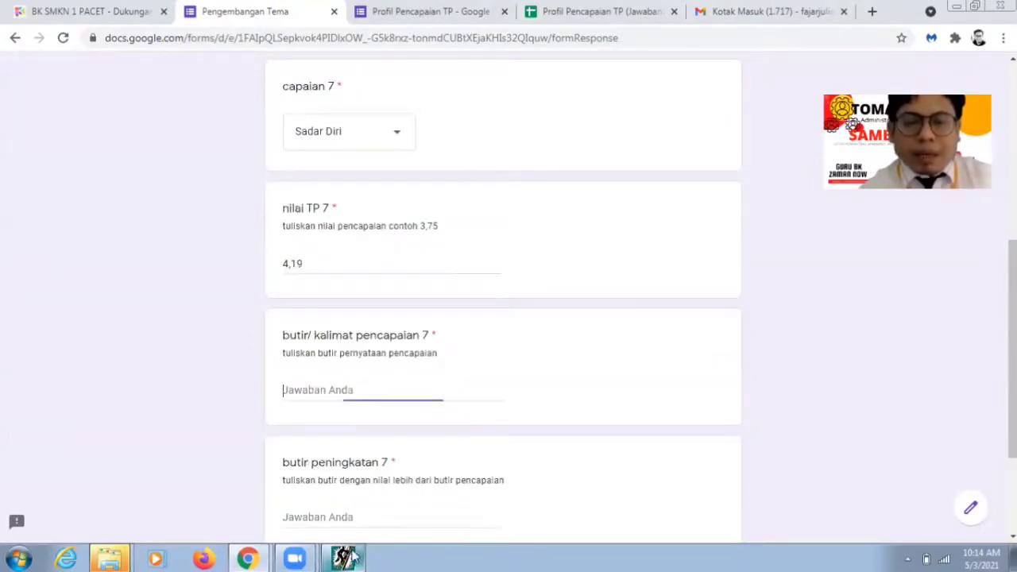
click(331, 411)
key(alt+Tab)
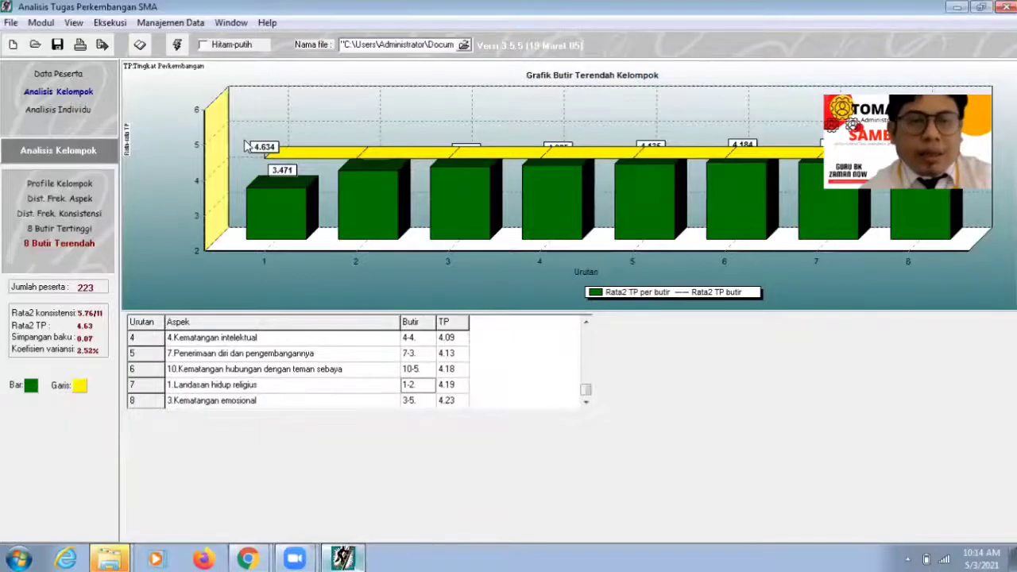
Step: Open View > Browse Ranah Soal, expand Landasan hidup religius and item 1-2, select b-4, then return to the form
click(96, 23)
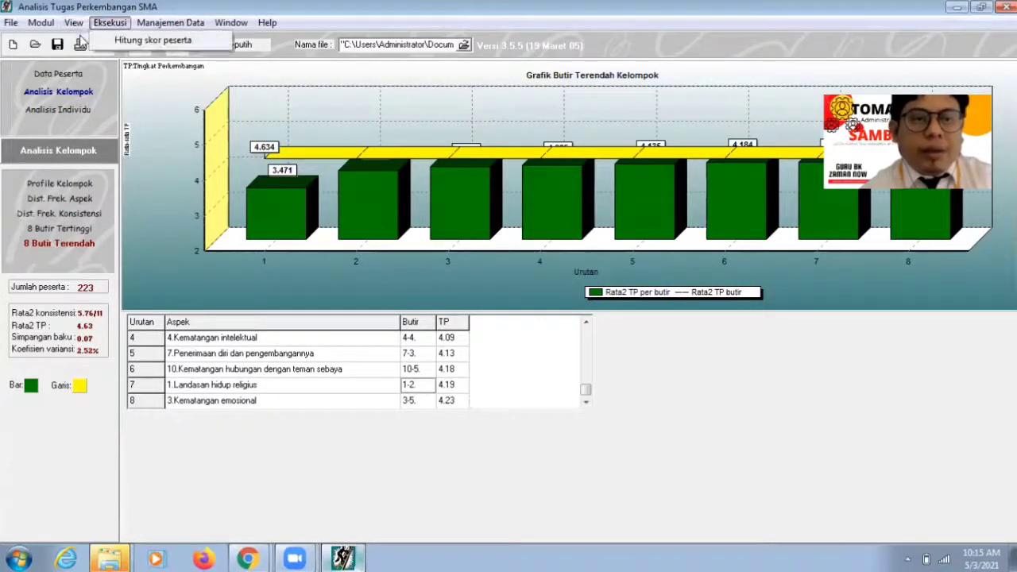
click(82, 40)
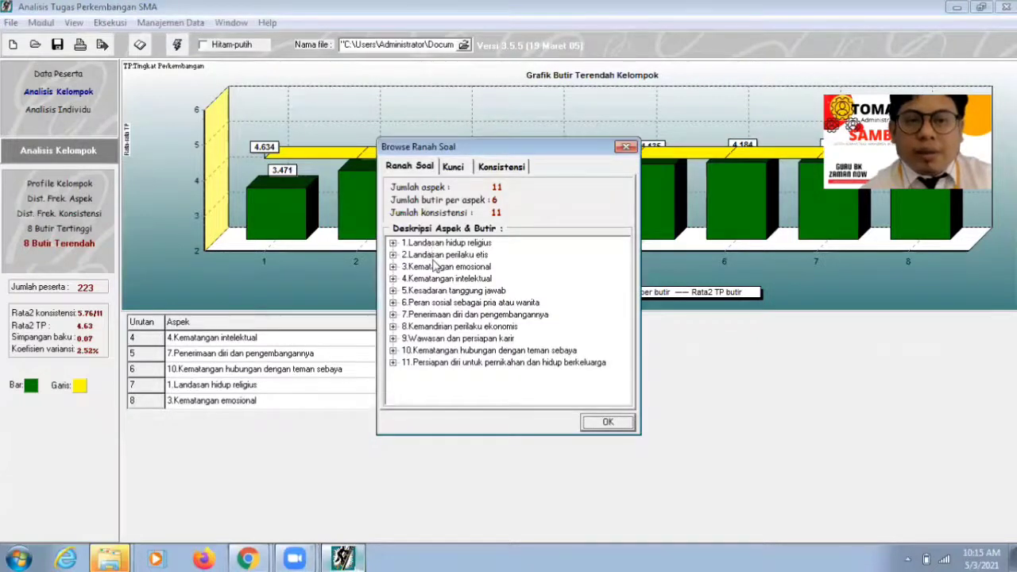
double_click(436, 244)
double_click(427, 266)
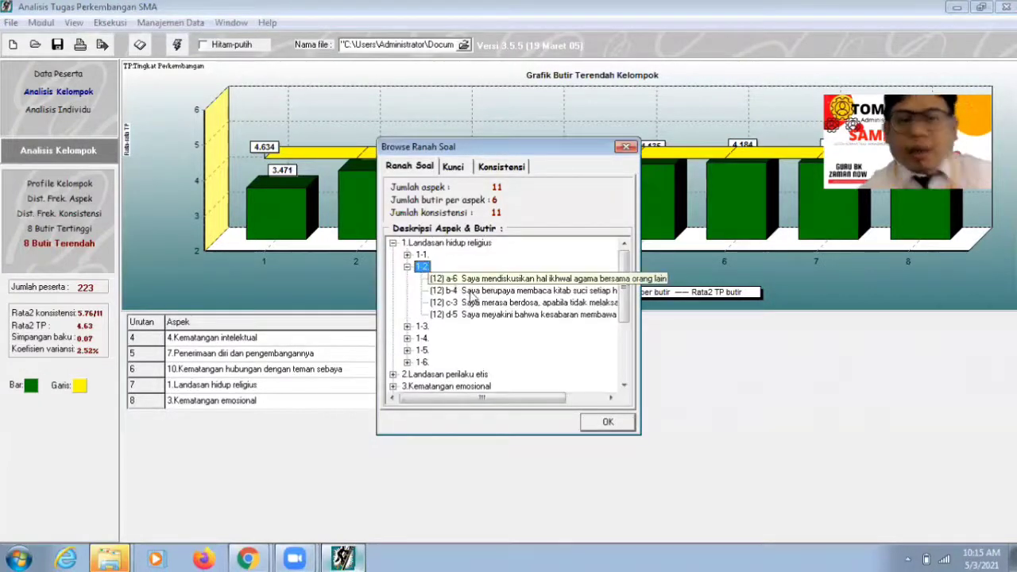
click(472, 291)
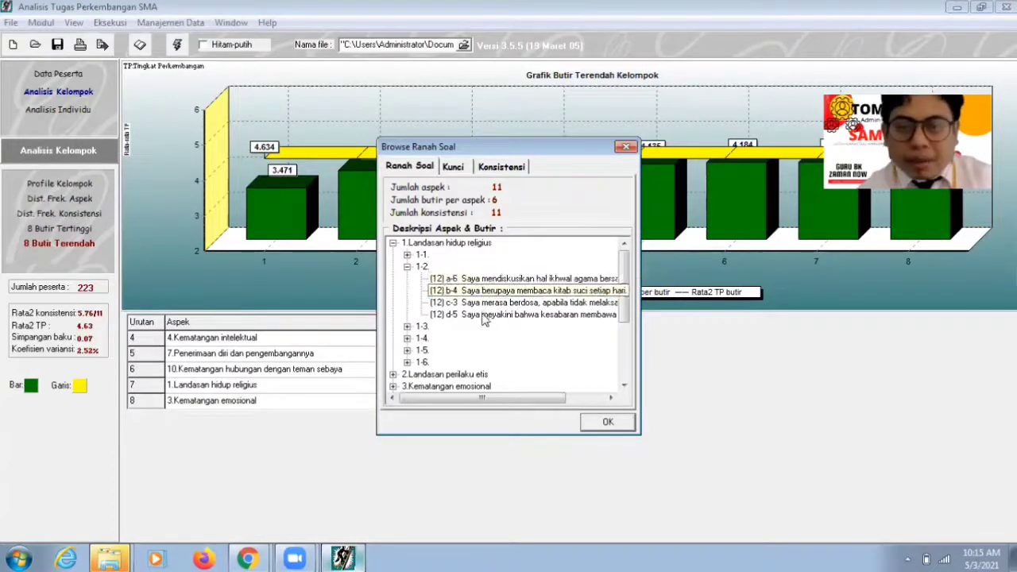
click(260, 556)
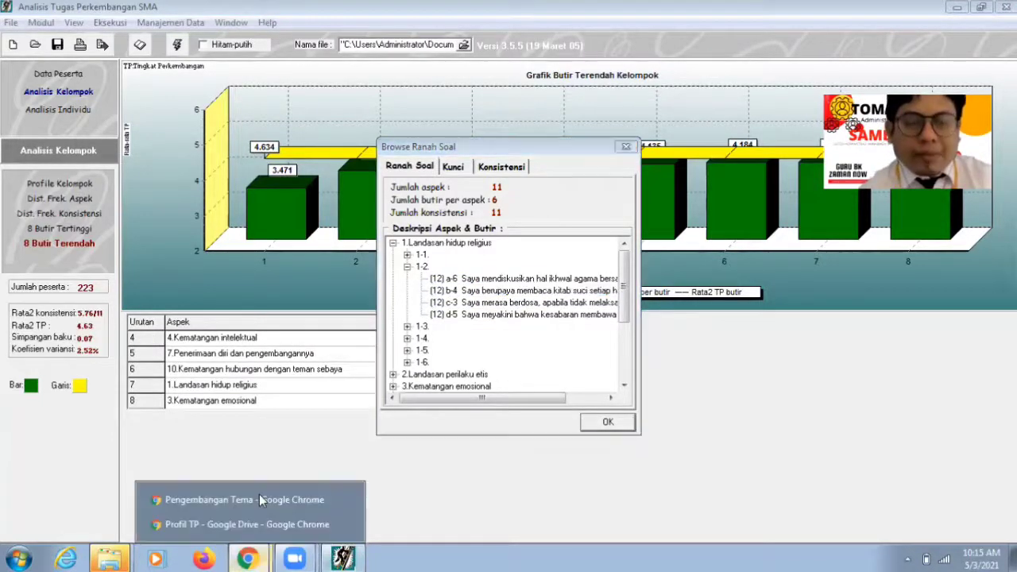
click(258, 495)
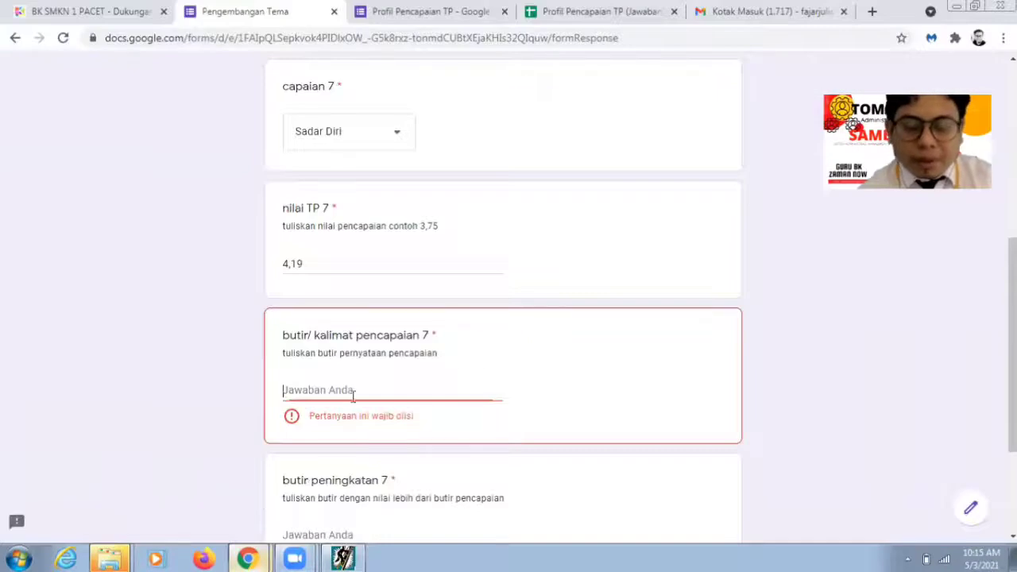
Step: Enter 'Membaca kitab suci setiap hari' as achievement statement 7
text(Memb)
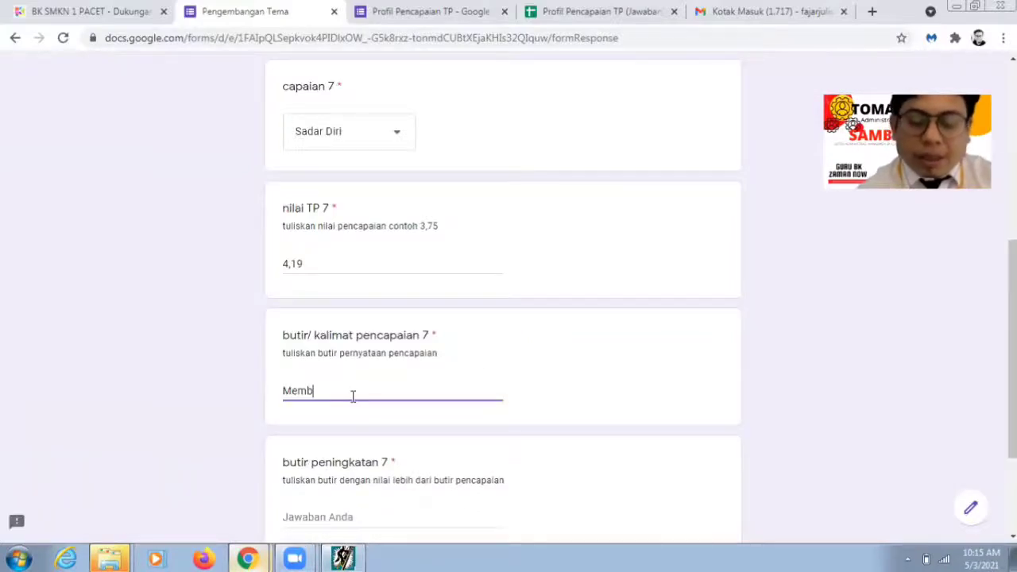
text(aca kitab s)
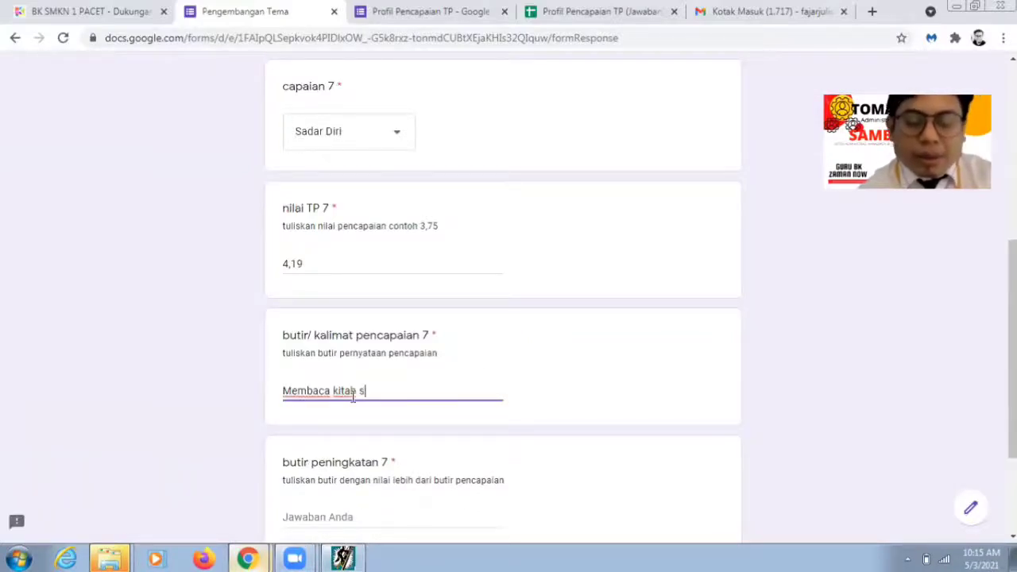
text(uci setia)
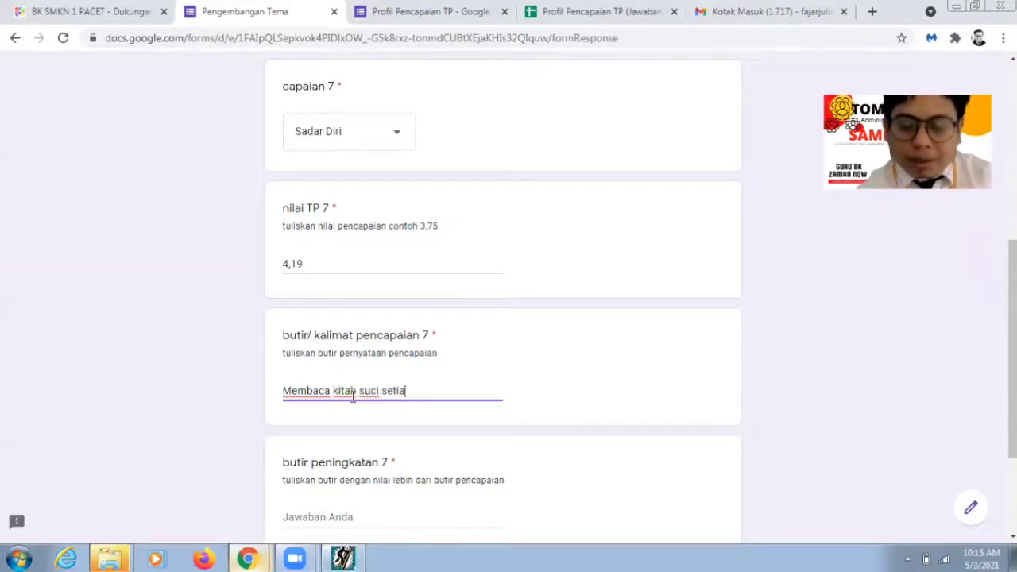
text(p hari)
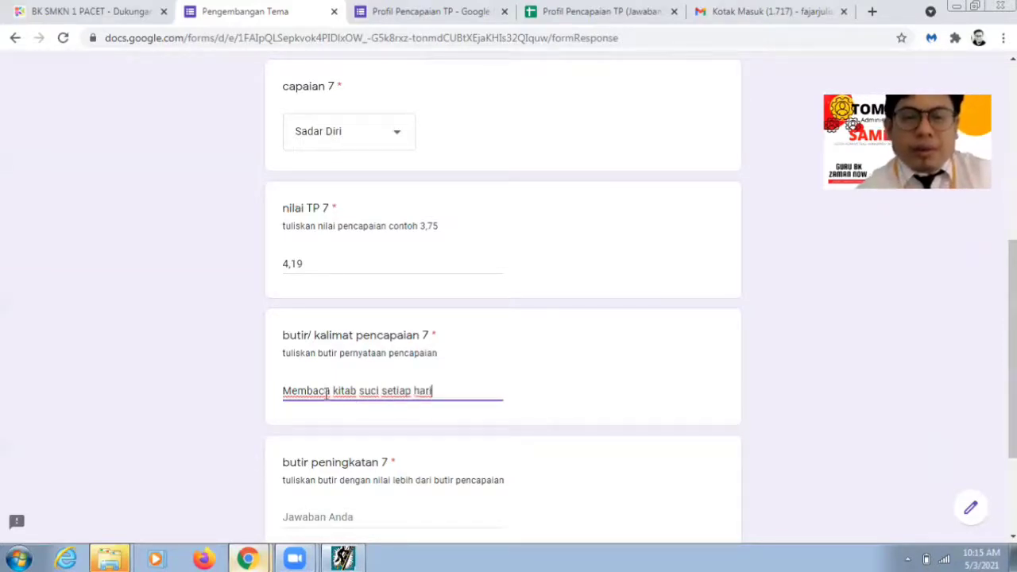
click(320, 518)
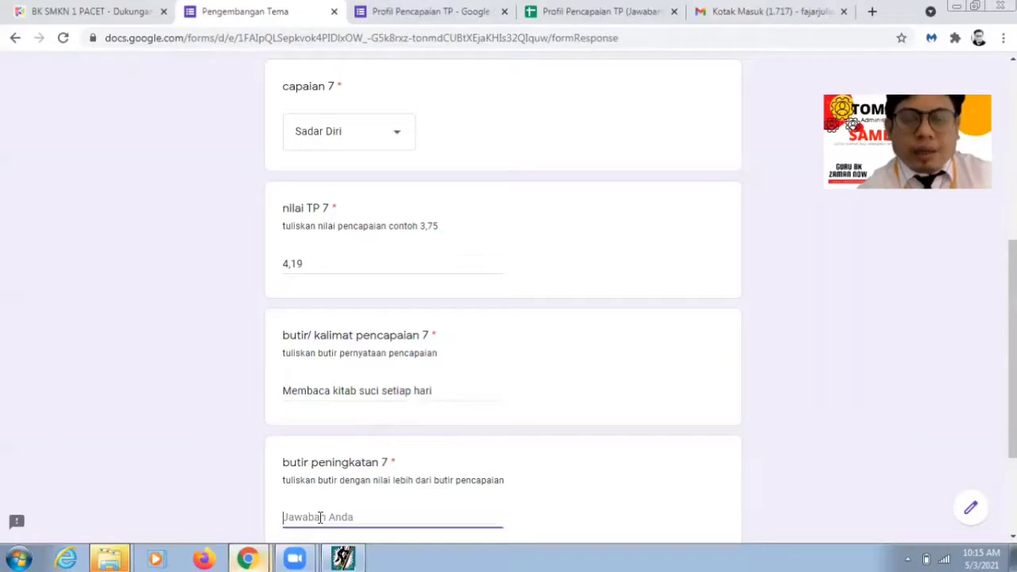
click(342, 559)
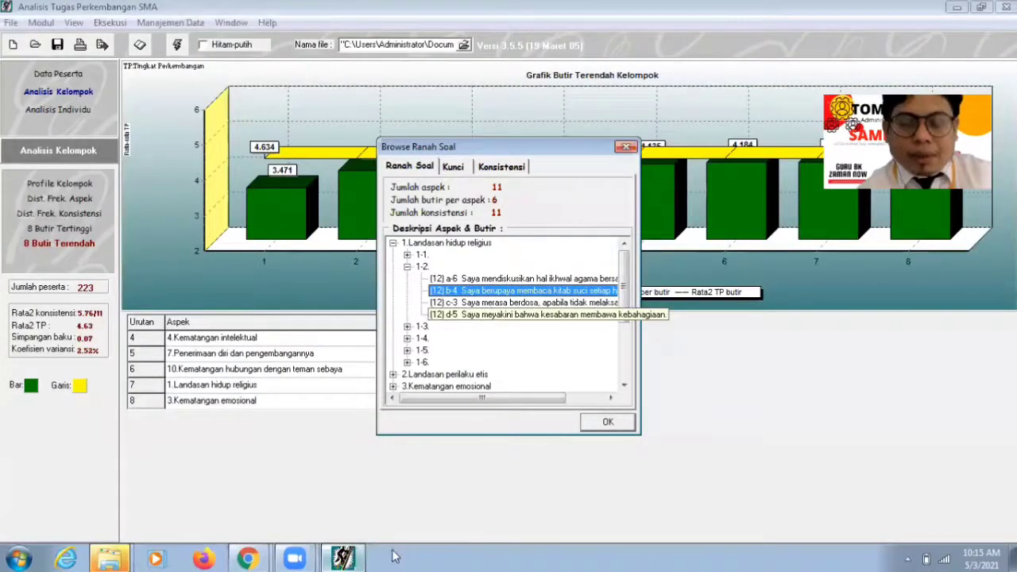
Step: Select statement d-5 of item 1-2 to read 'Saya meyakini bahwa kesabaran membawa kebahagiaan.'
click(584, 317)
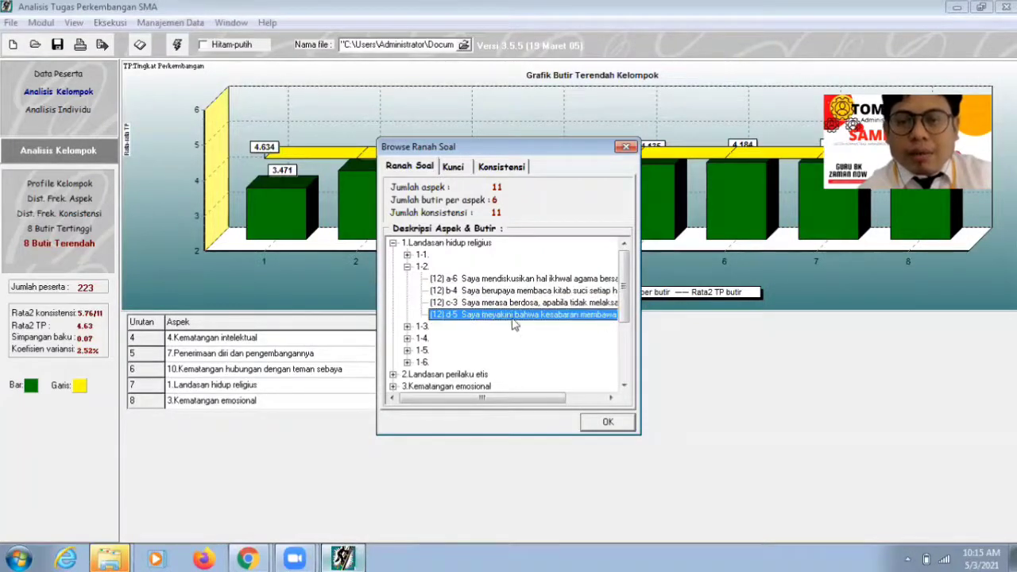
click(571, 399)
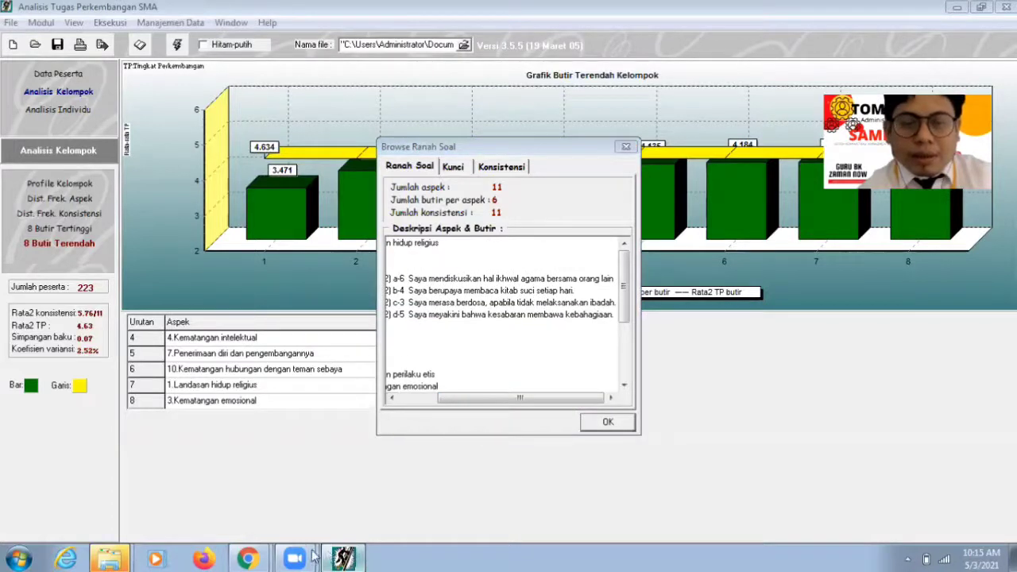
mouse_move(295, 558)
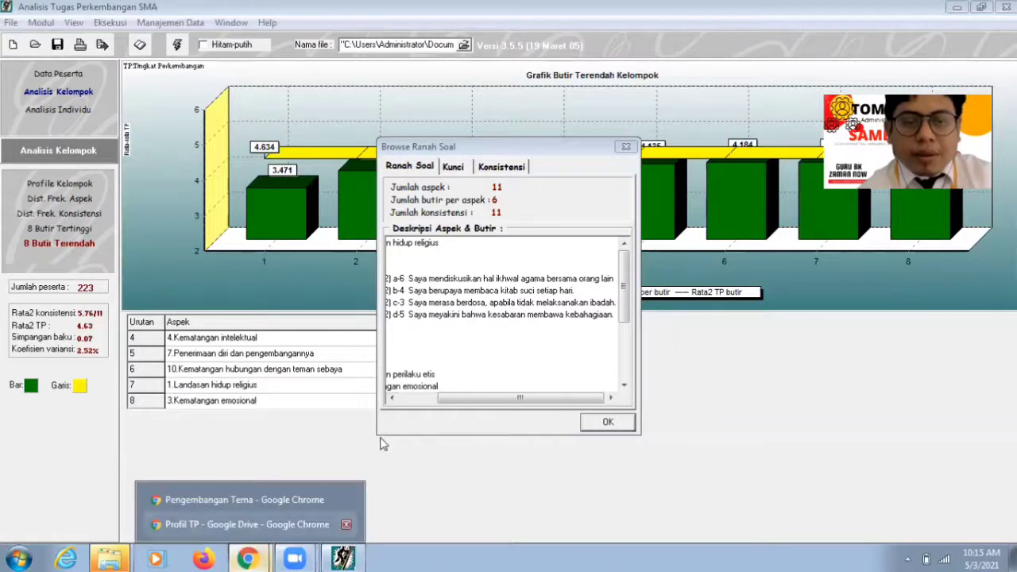
Step: Enter 'Kesabaran membawa kebahagiaan' as improvement statement 7 and advance to Butir Peningkatan 8
click(245, 500)
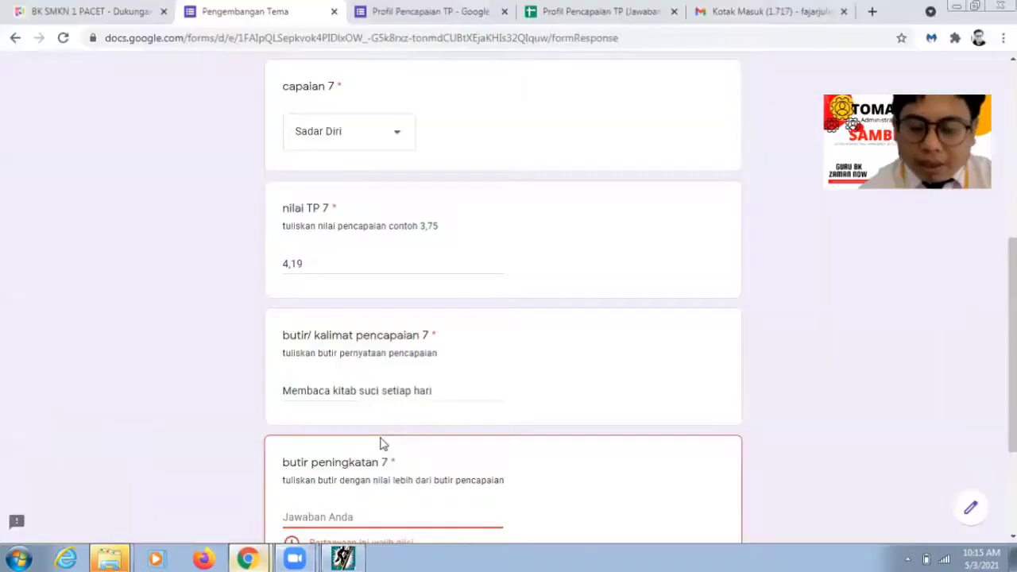
click(380, 443)
text(Kes)
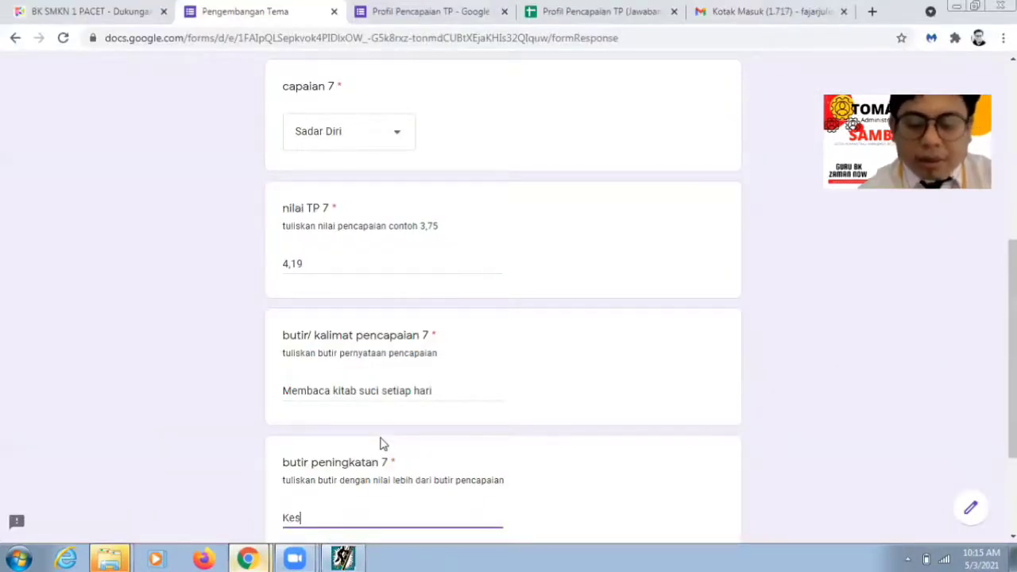
text(abaran membah)
key(BackSpace)
text(wa )
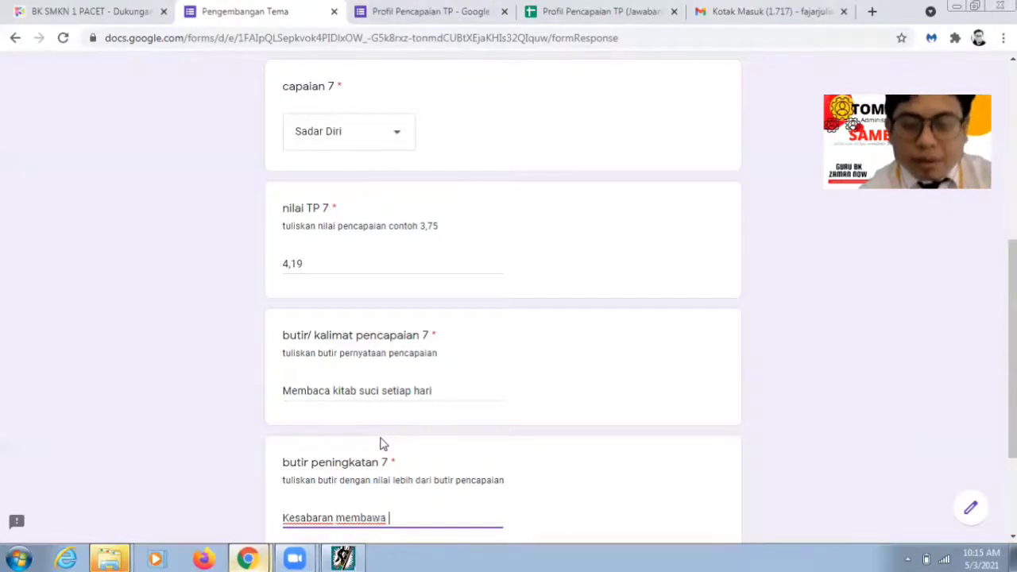
text(kebag)
key(BackSpace)
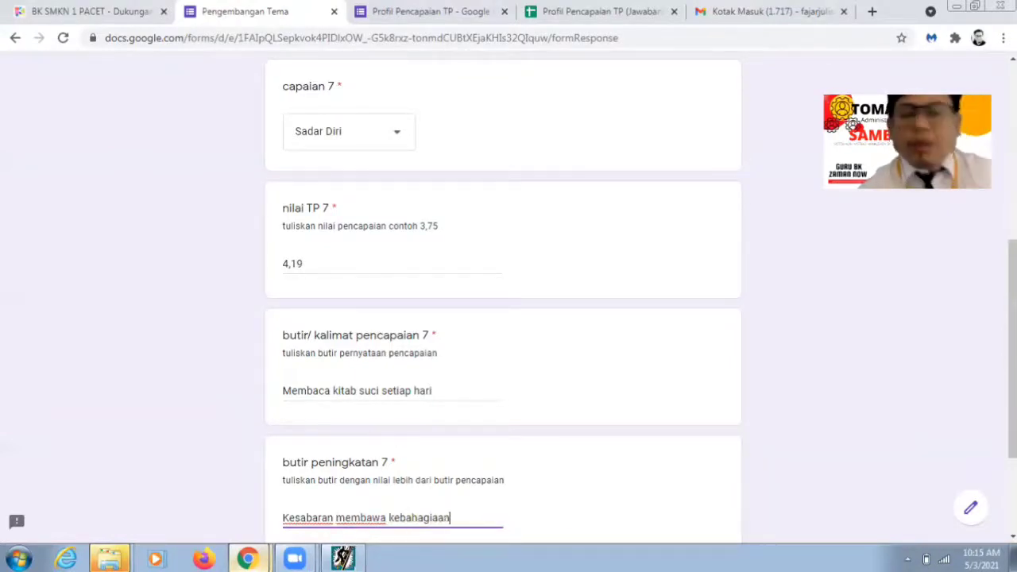
text(hagiaan)
scroll(689, 470, down, 2)
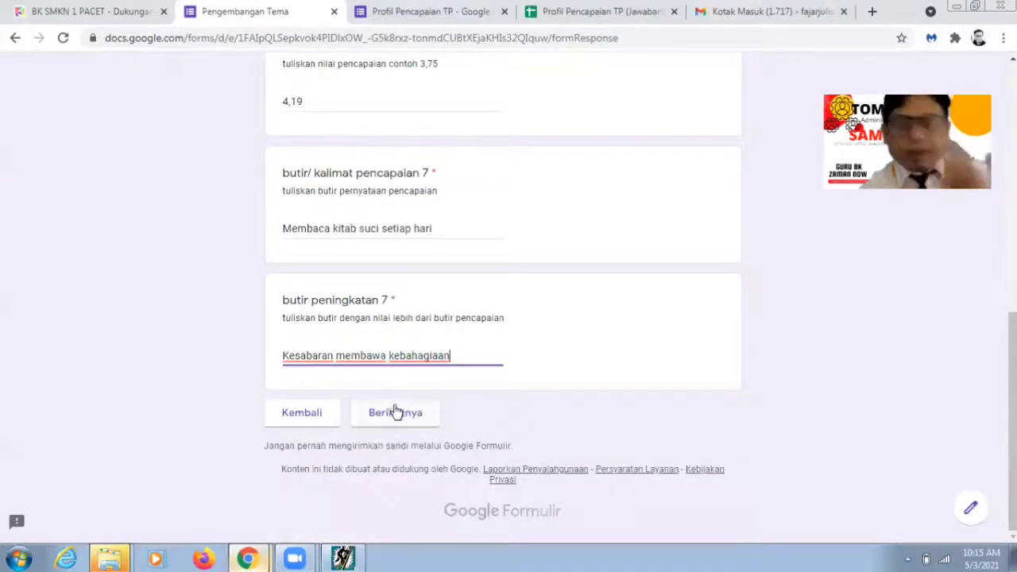
click(395, 414)
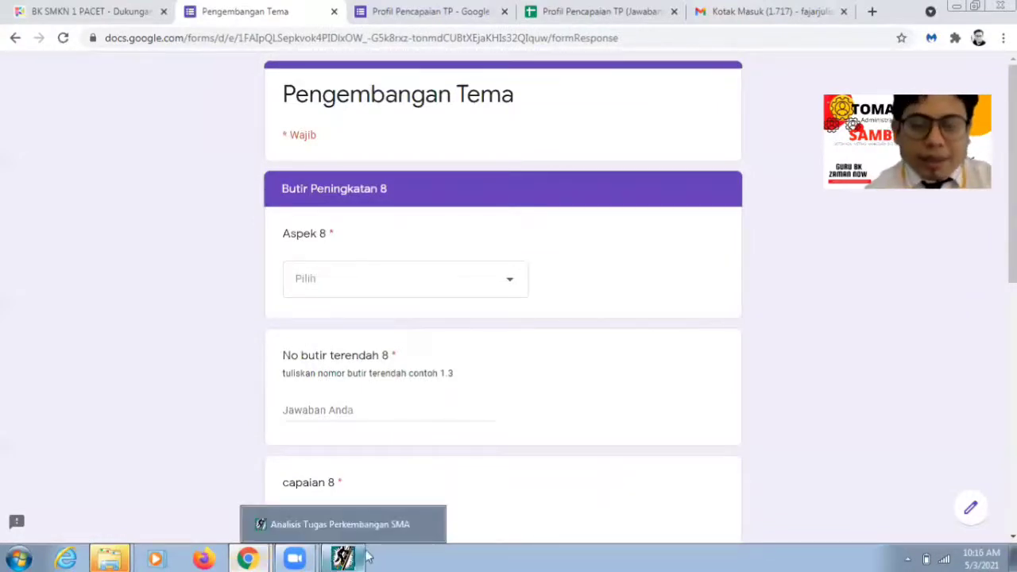
Step: Switch to the Profil TP Google Drive window showing the 11-aspect TP score table
mouse_move(250, 558)
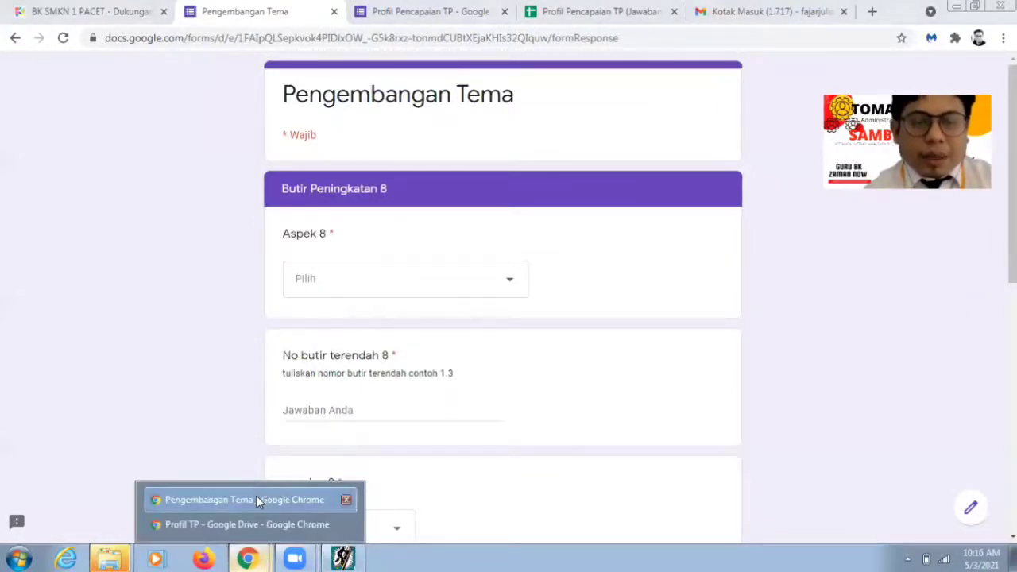
click(256, 497)
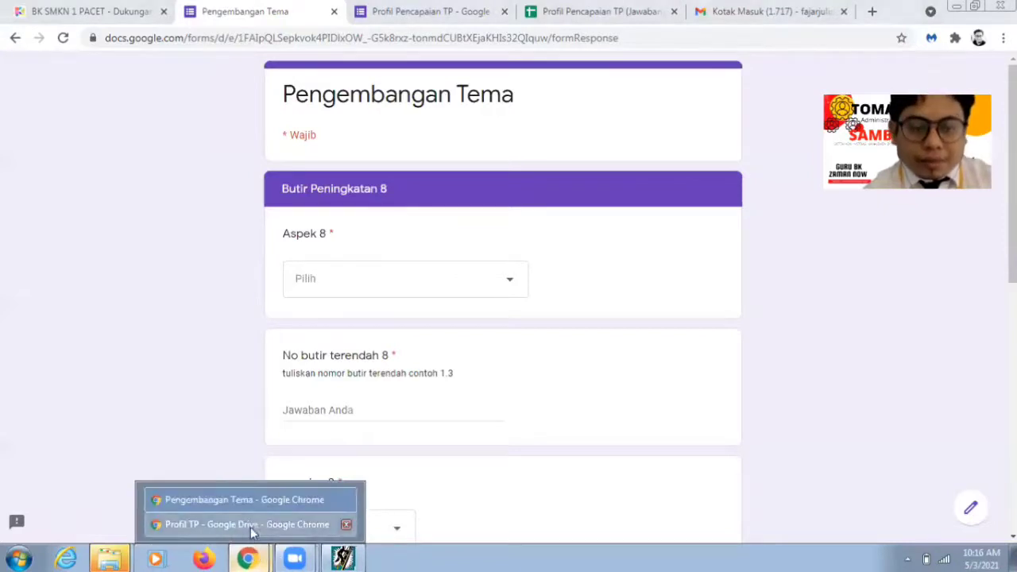
click(250, 526)
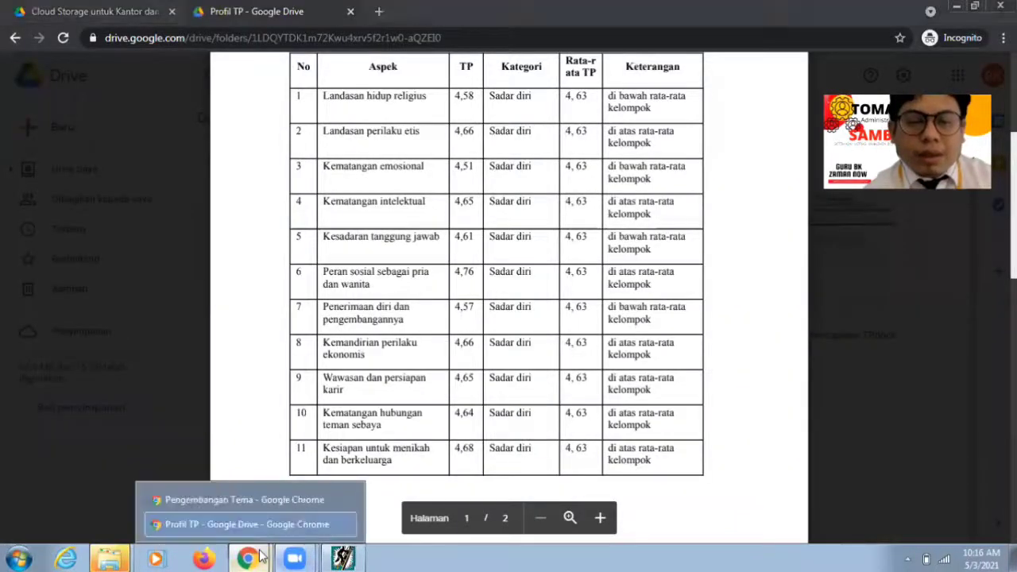
Step: Close the item browser and check row 8: Kematangan emosional, item 3-5, score 4.23
click(343, 558)
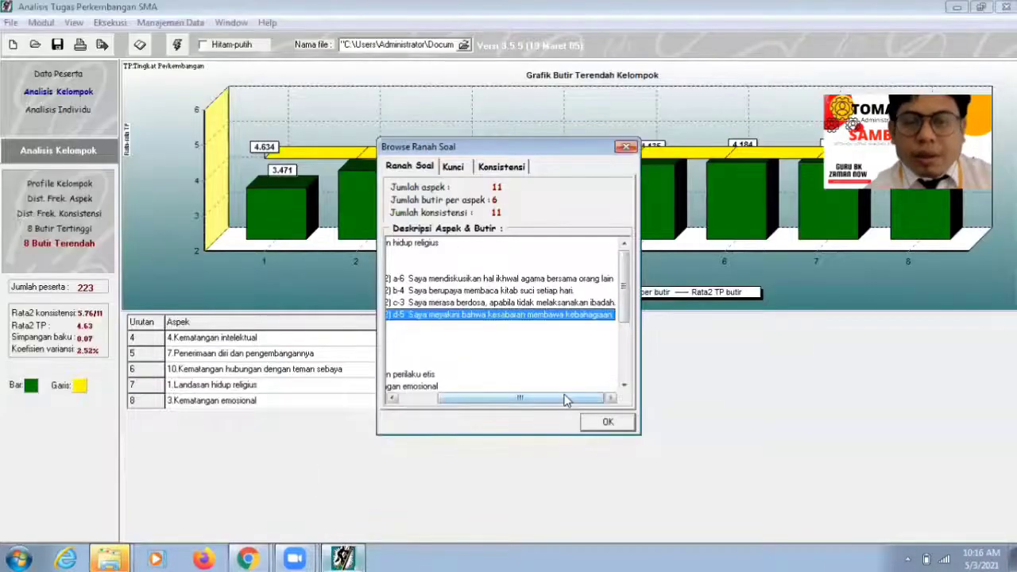
click(607, 422)
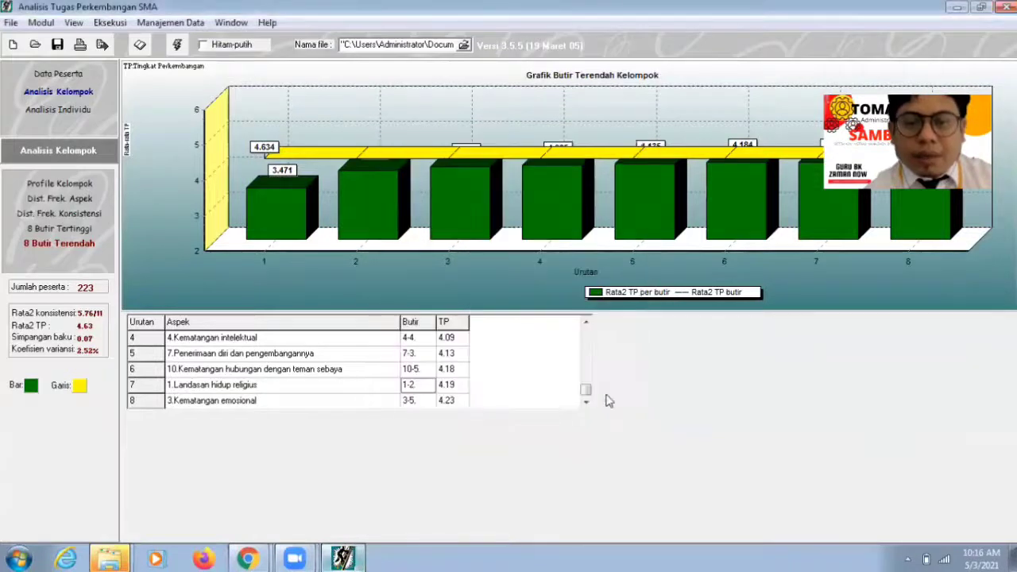
click(244, 404)
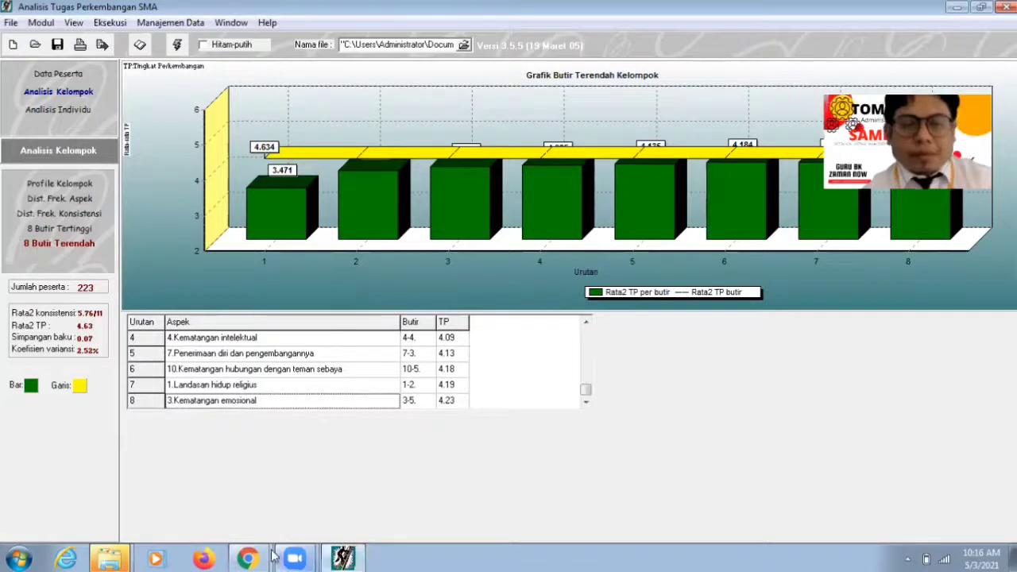
click(248, 559)
Step: Set Aspek 8 to Kematangan emosional and the lowest item number to 3.5
click(261, 499)
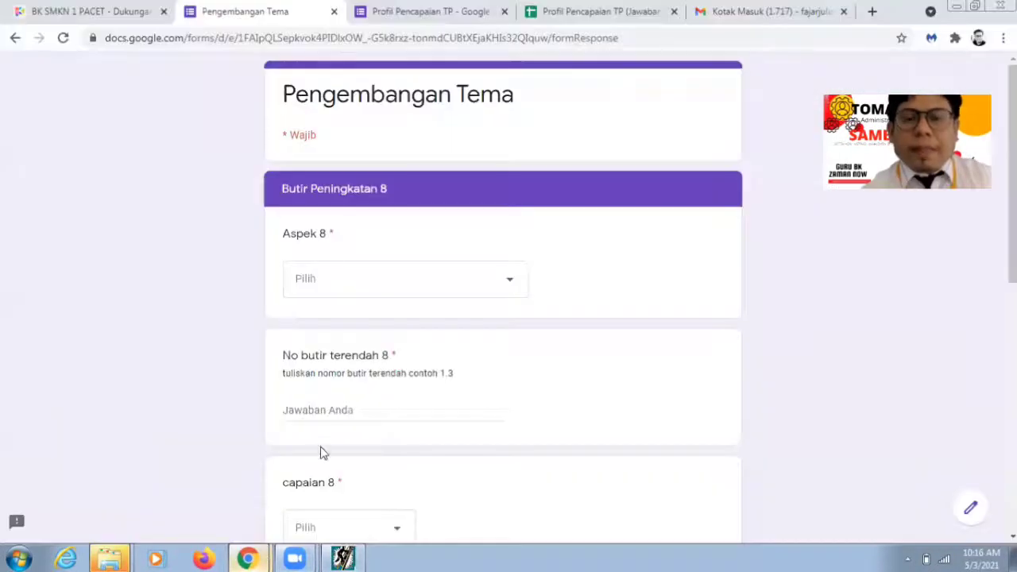
click(426, 280)
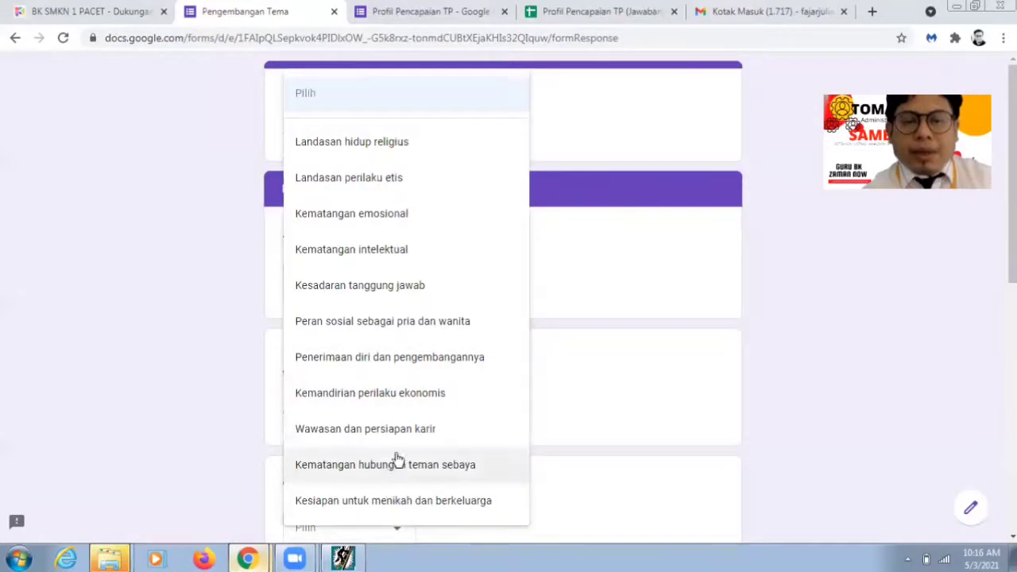
click(383, 227)
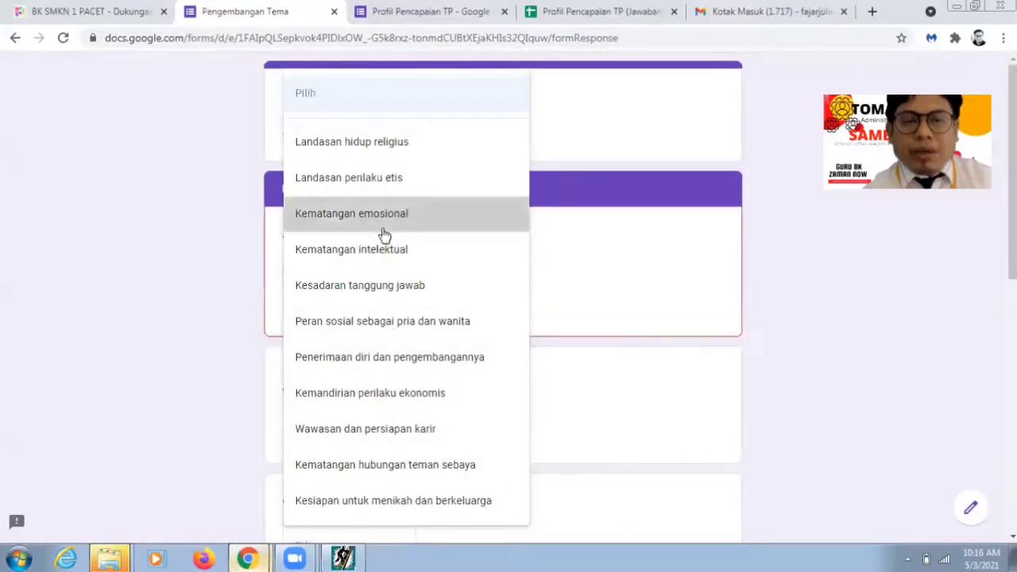
click(358, 559)
click(356, 558)
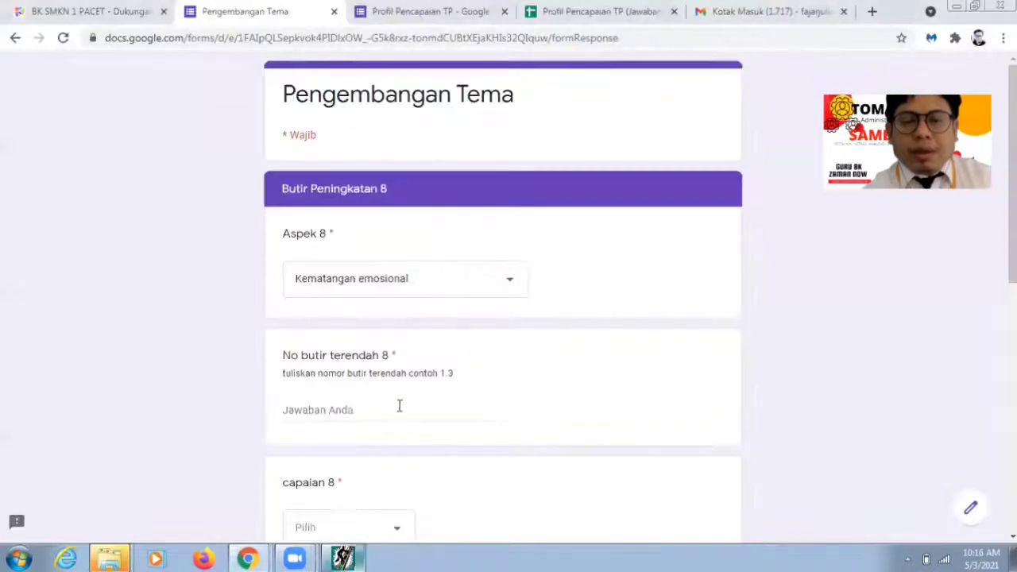
click(386, 410)
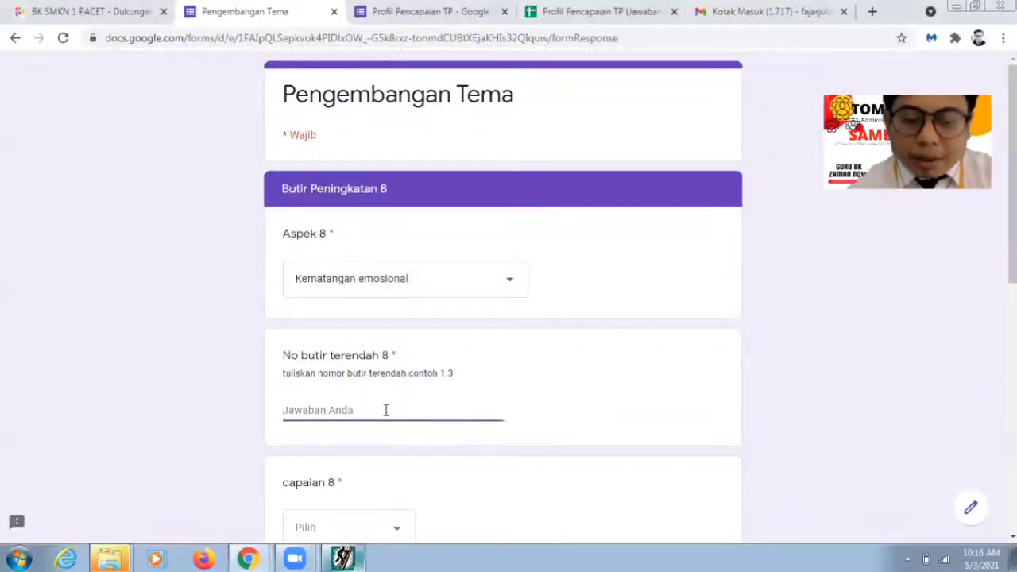
text(3.5)
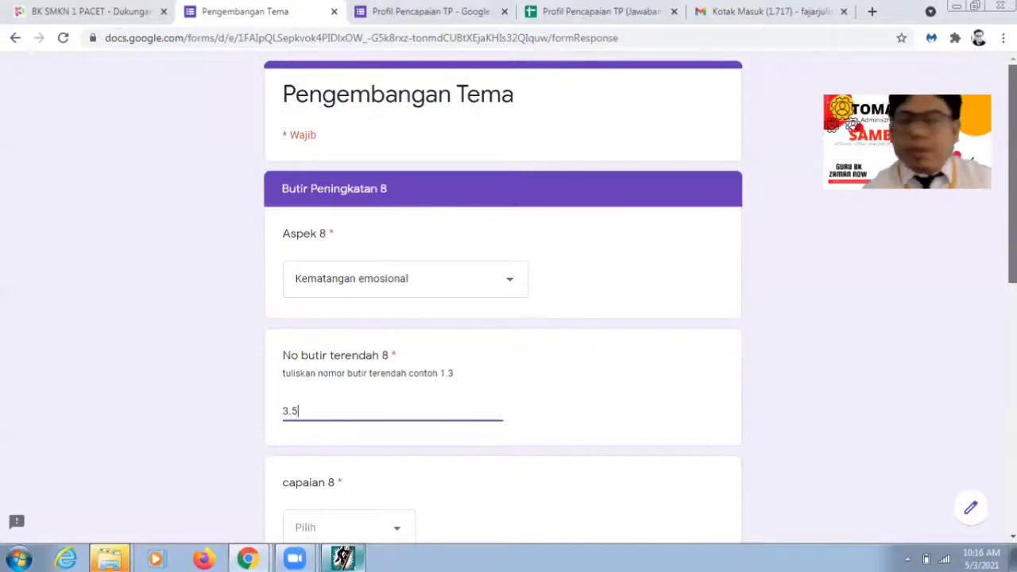
scroll(447, 385, down, 2)
Step: Choose Sadar Diri for capaian 8 and enter TP value 4,23
click(397, 396)
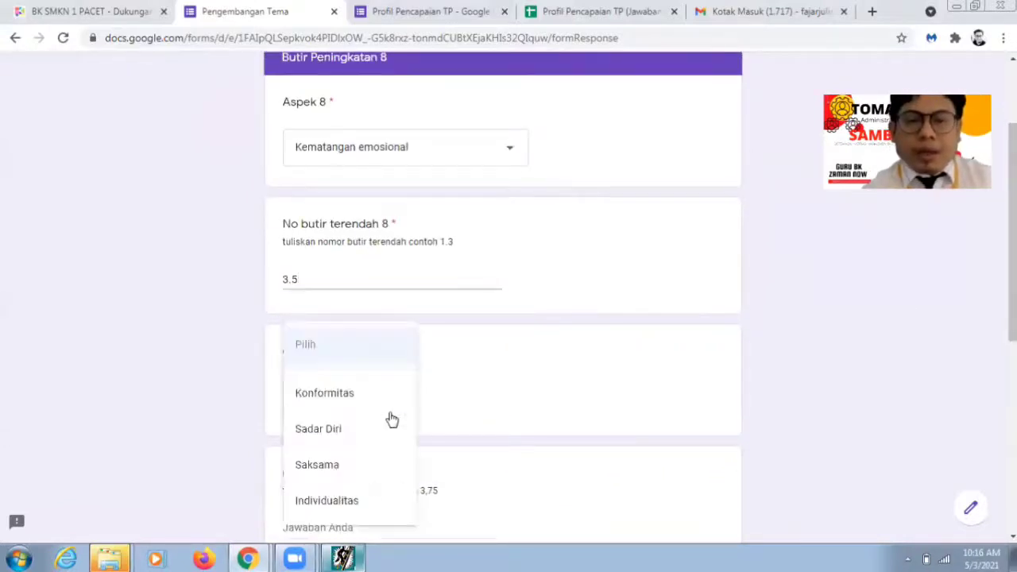
click(375, 433)
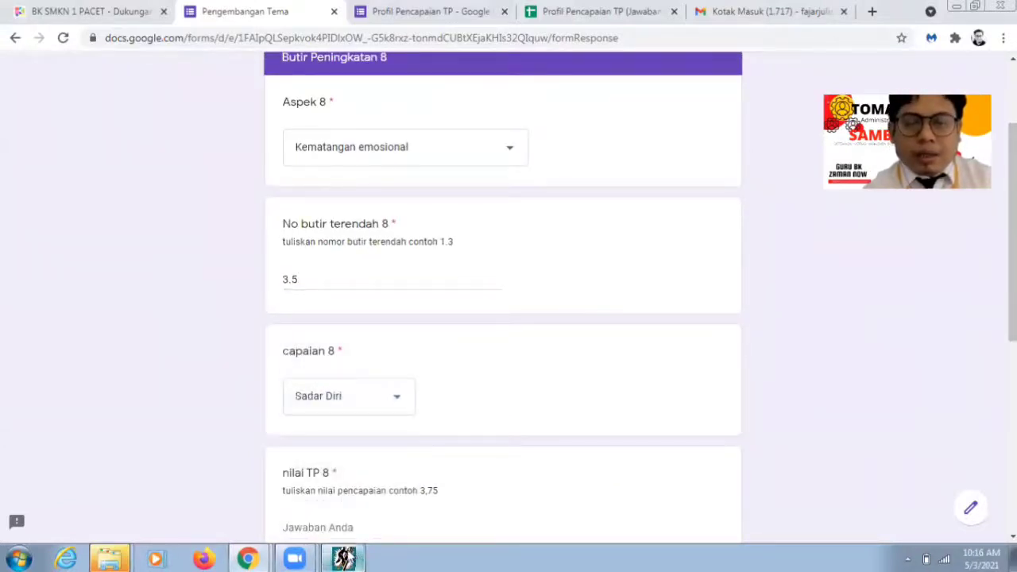
click(343, 559)
click(345, 559)
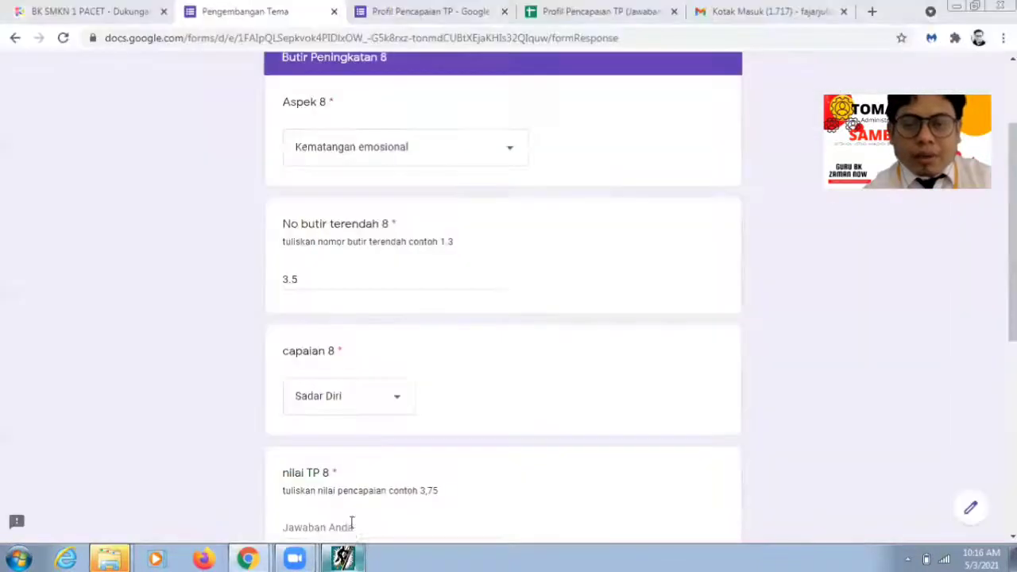
click(350, 531)
text(4,23)
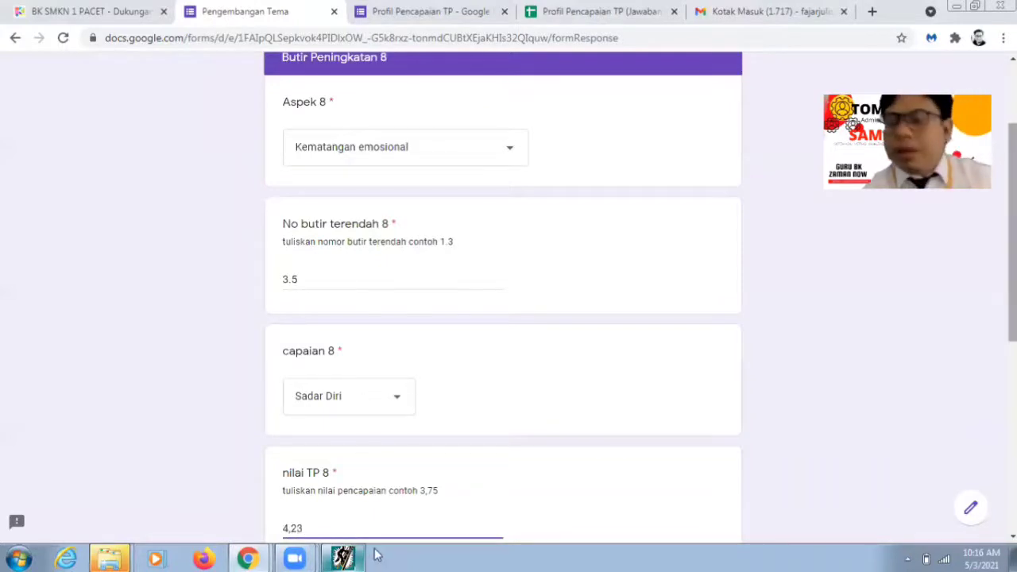
scroll(236, 375, down, 3)
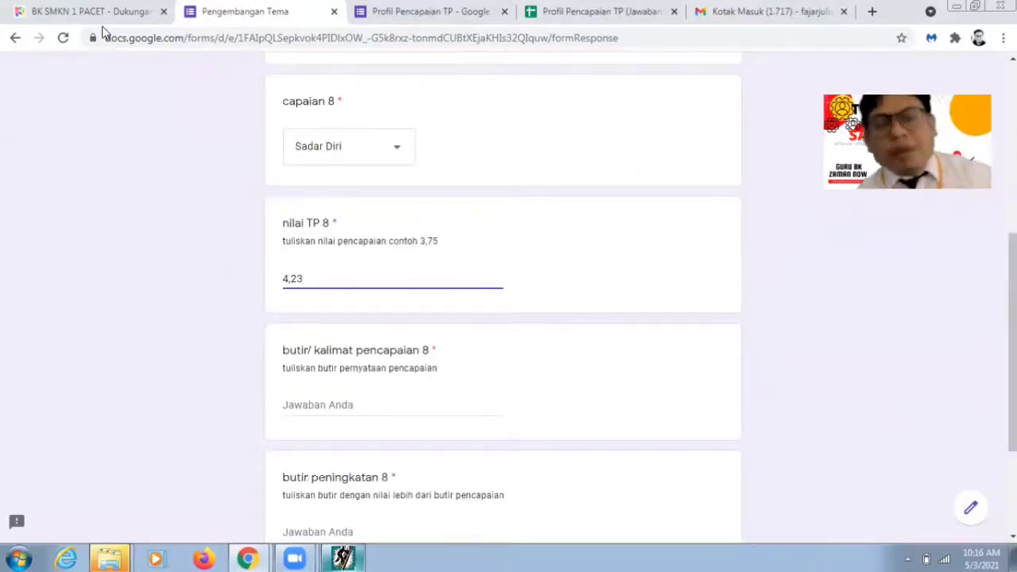
key(Tab)
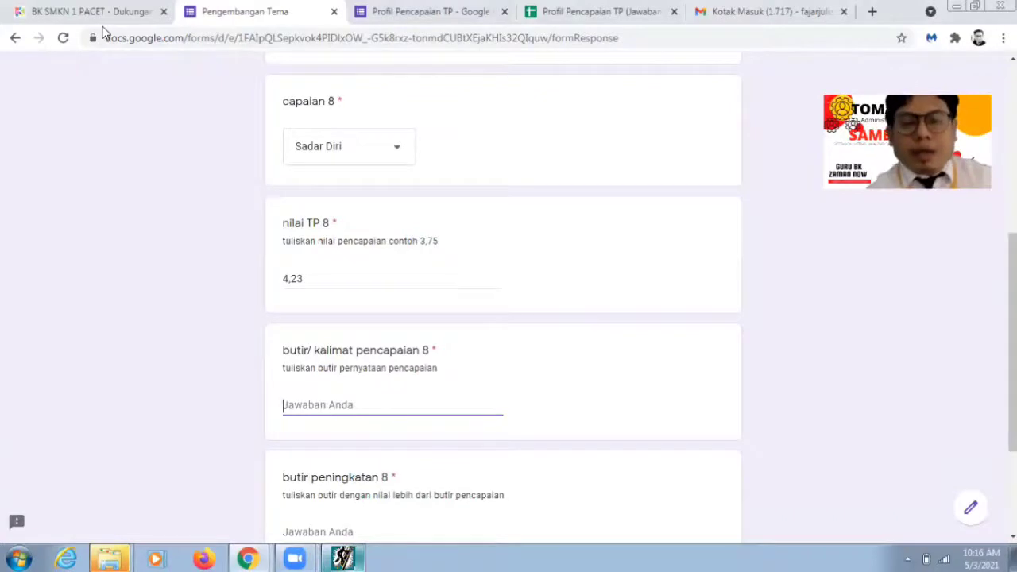
key(alt+Tab)
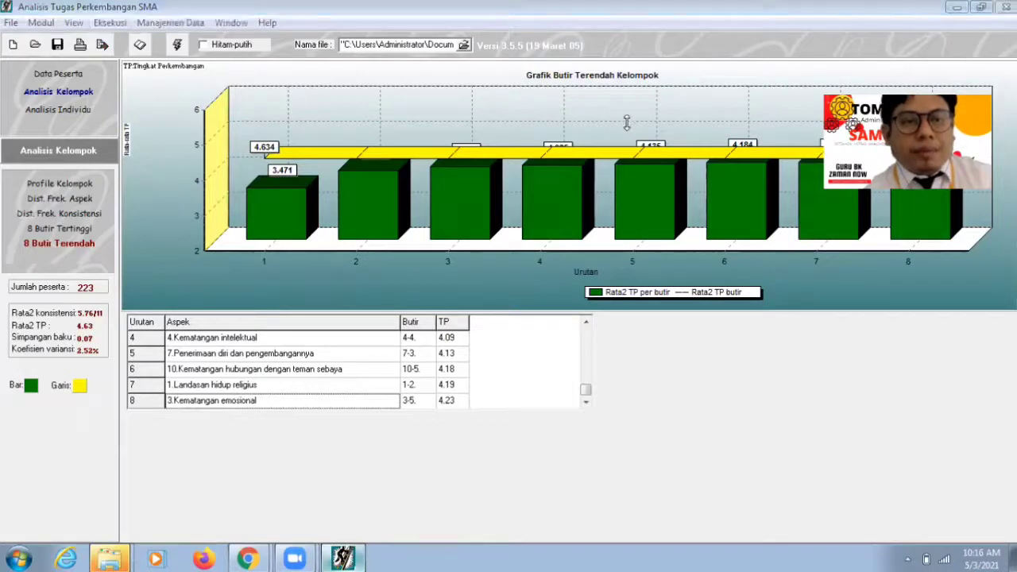
Step: Dismiss the save dialog and browse item 3-5's statements under Kematangan emosional, selecting a-4
click(654, 134)
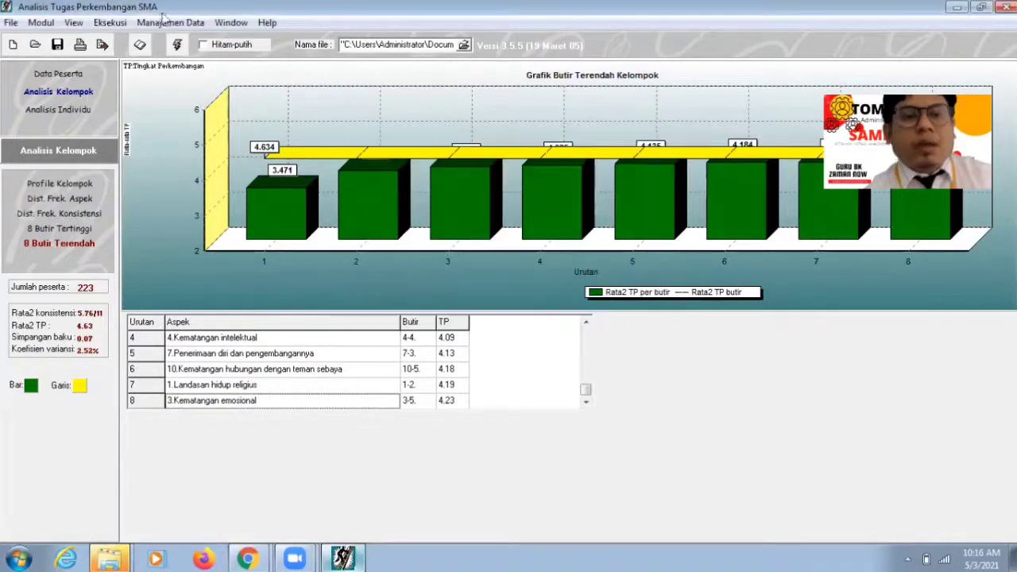
click(75, 23)
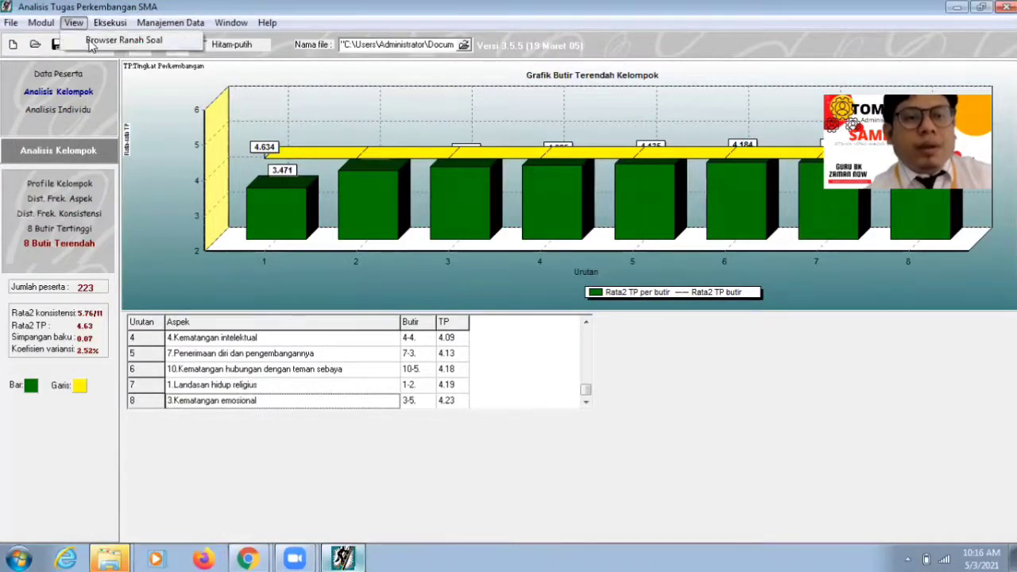
click(94, 41)
click(442, 267)
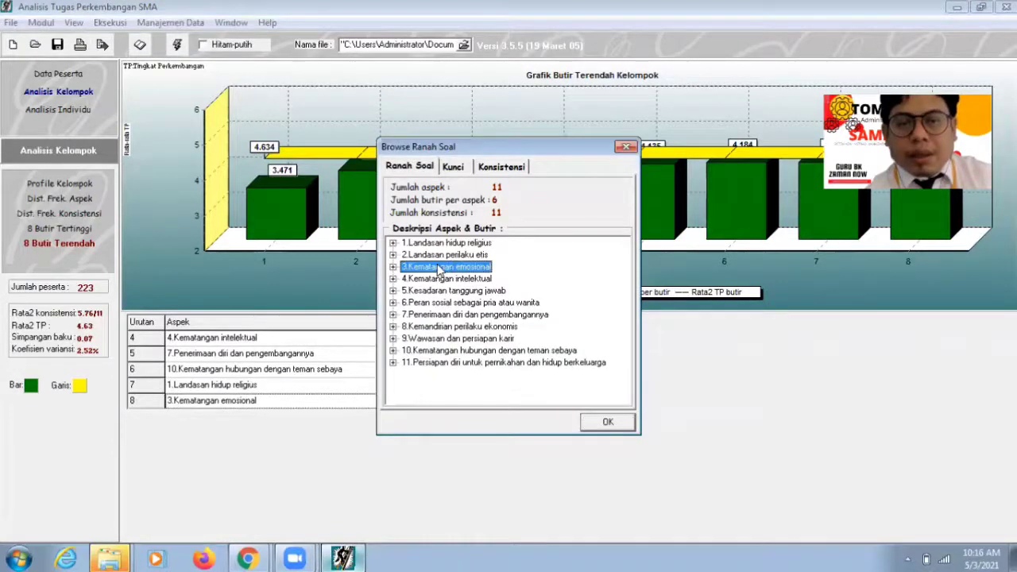
double_click(442, 267)
double_click(424, 327)
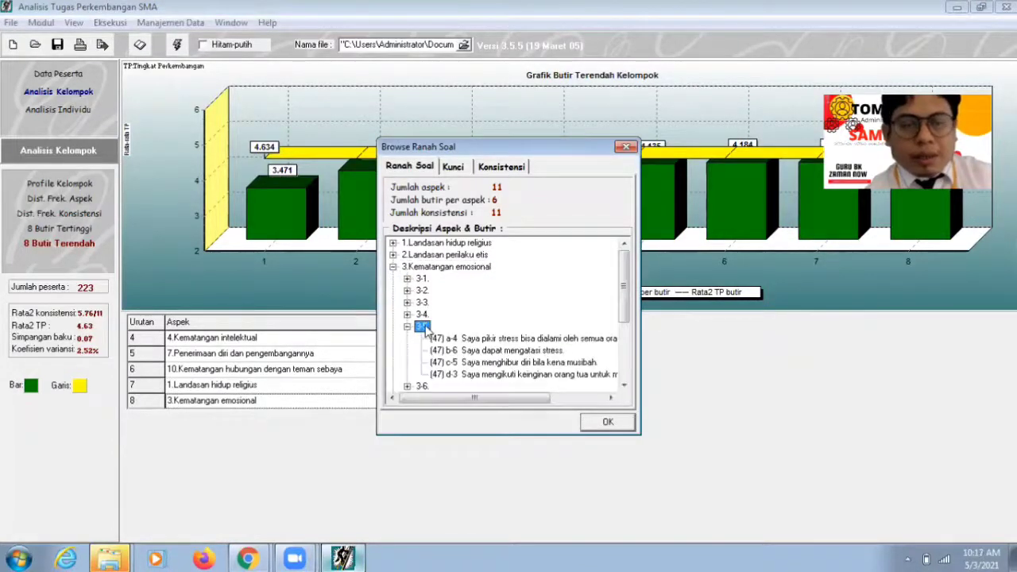
drag(540, 153, 771, 153)
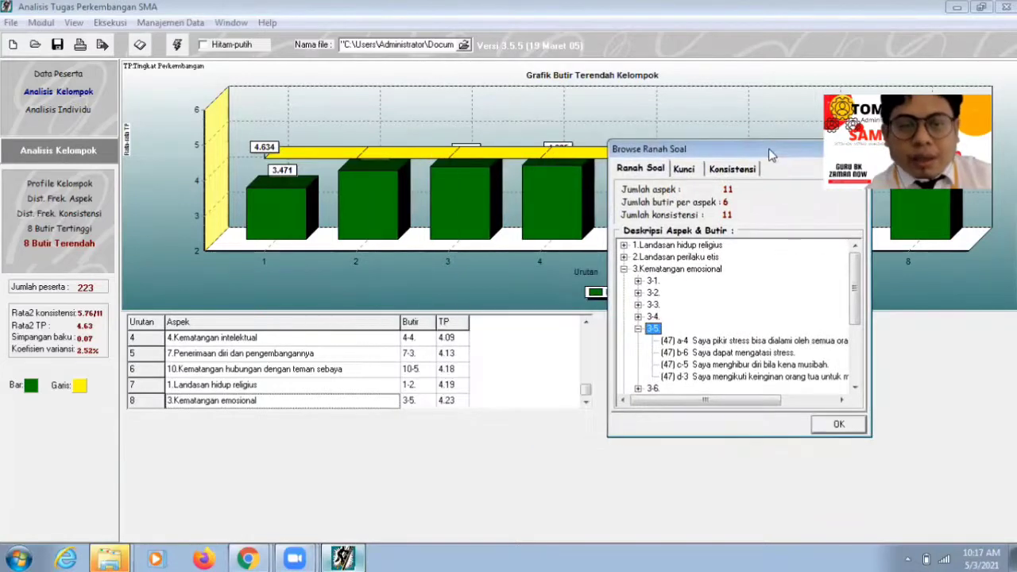
click(720, 341)
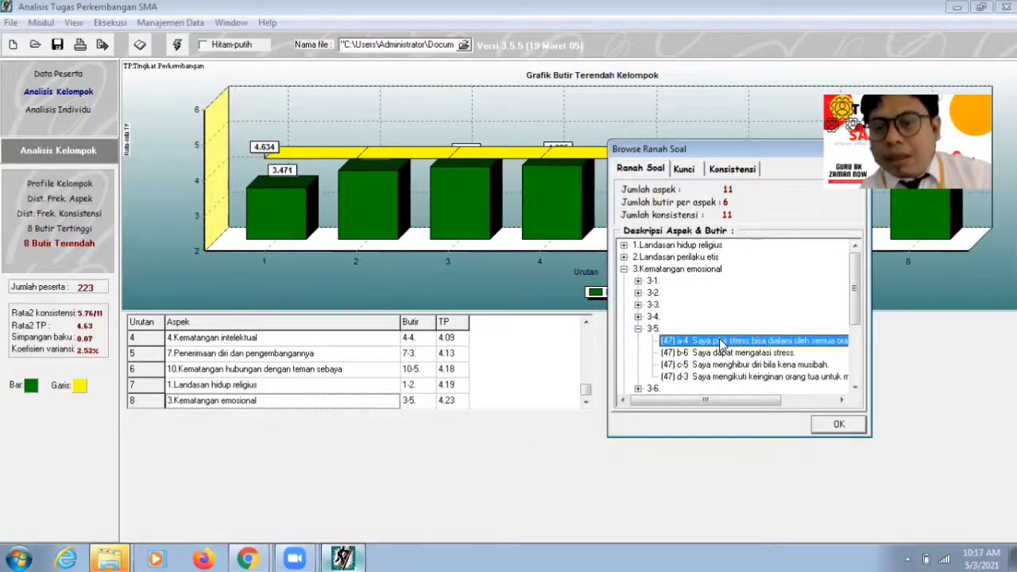
click(247, 559)
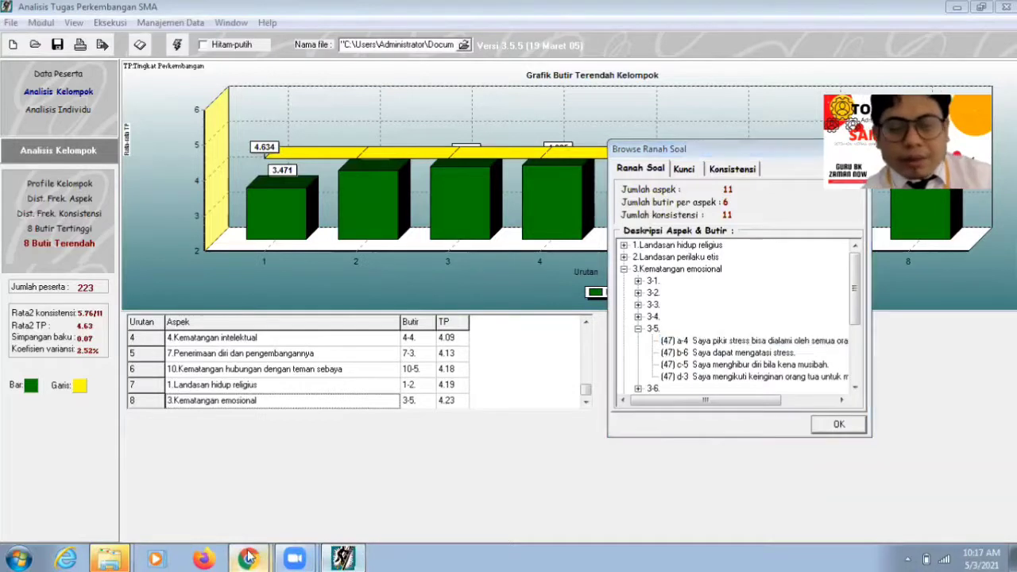
click(244, 499)
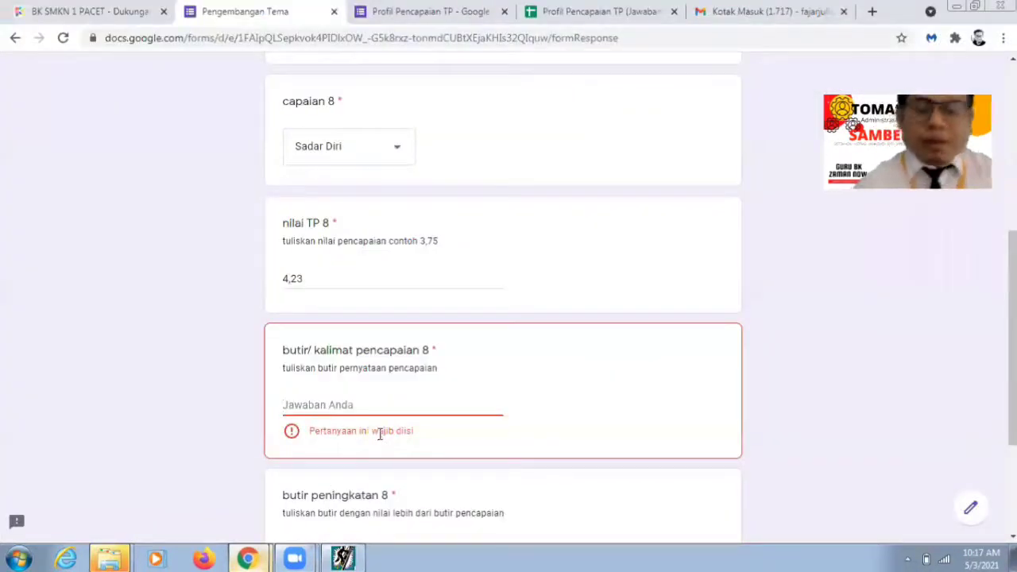
Step: Enter 'Stress bisa dialami setiap orang' as achievement statement 8
text(Stress bi)
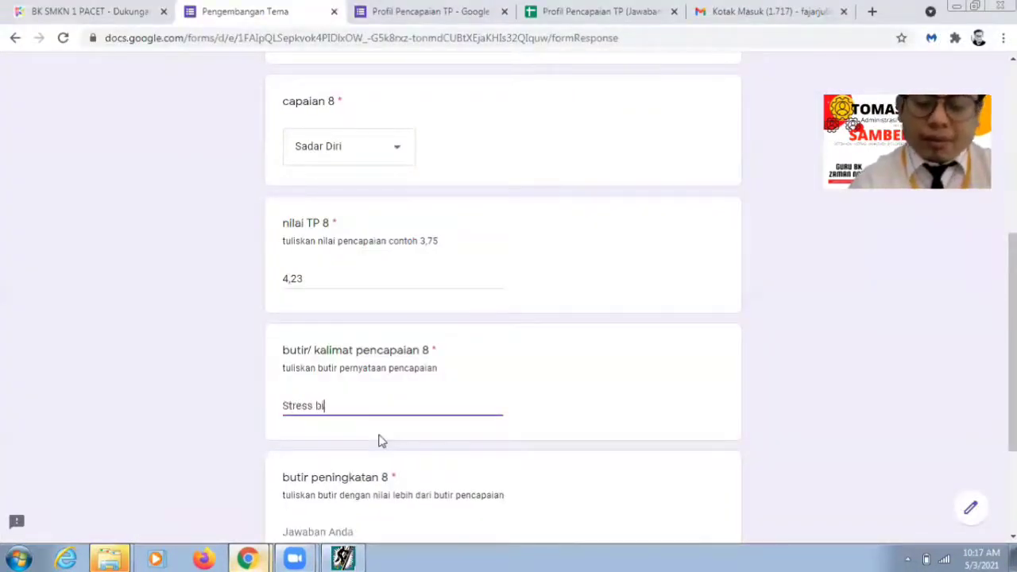
text(sa dialami se)
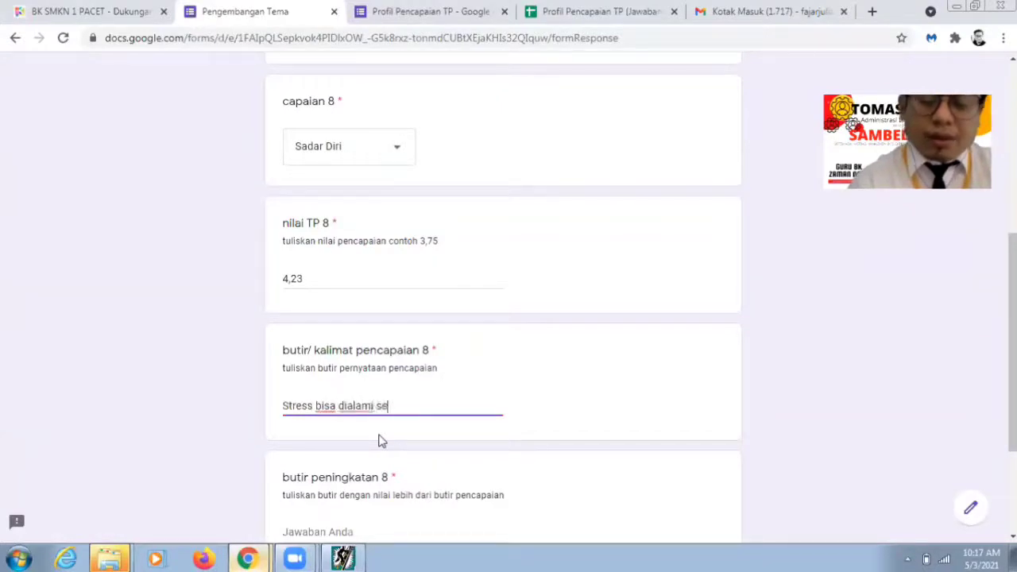
text(tiap o)
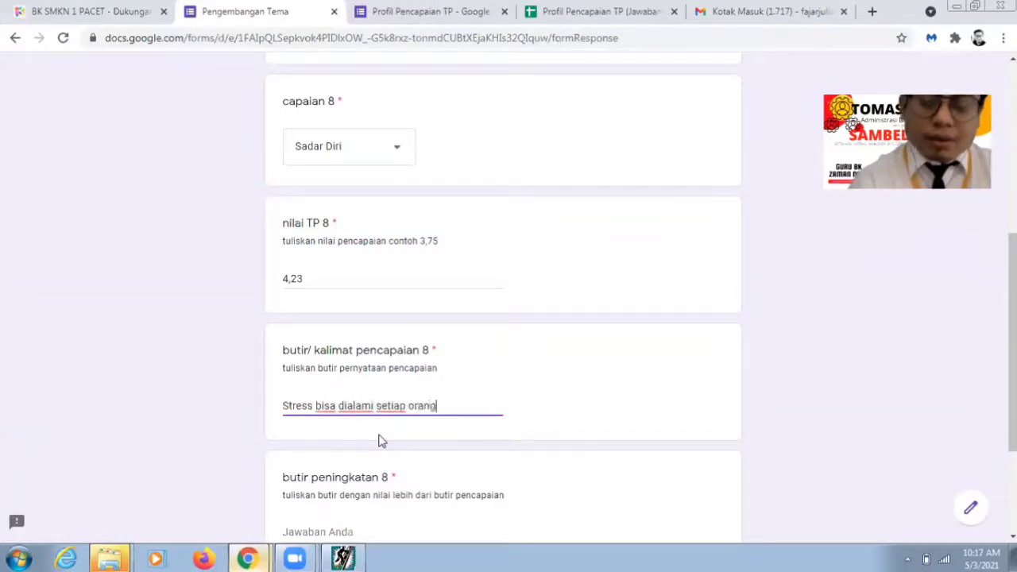
text(rang)
scroll(692, 381, down, 3)
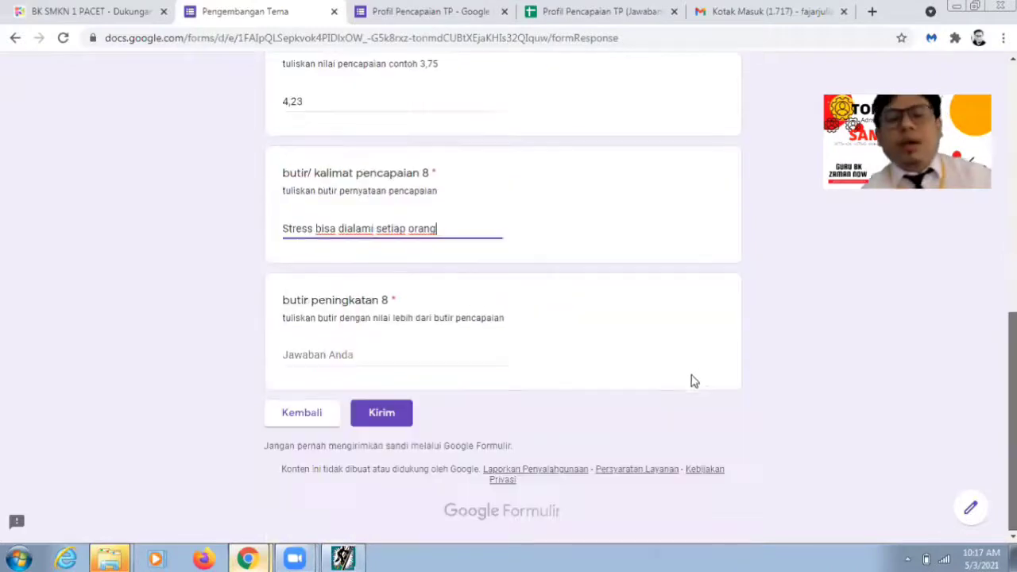
key(Tab)
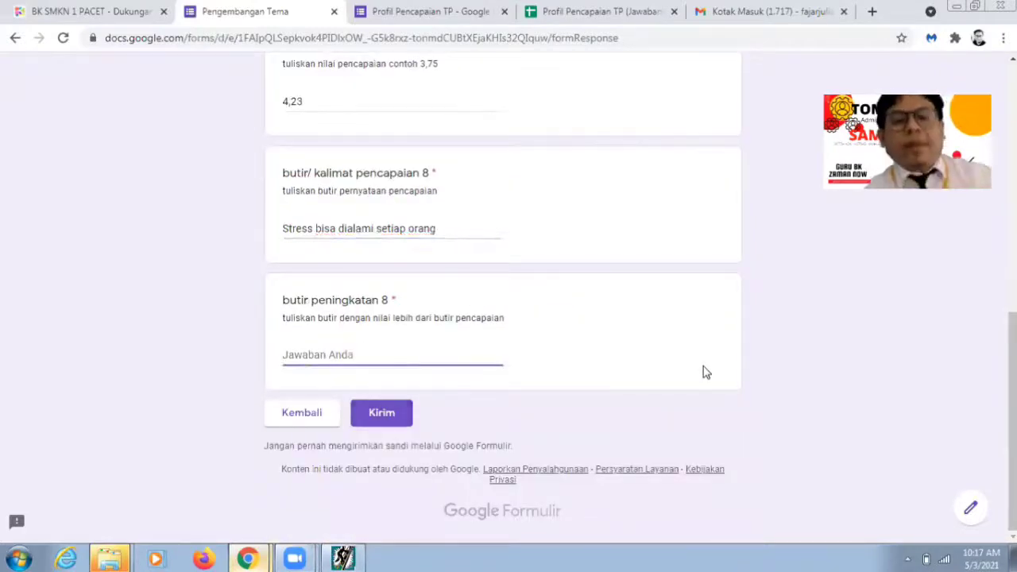
key(alt+Tab)
Step: After checking item c-5, enter improvement 8 'Menghibur diri bila kena musibah' and submit
click(704, 366)
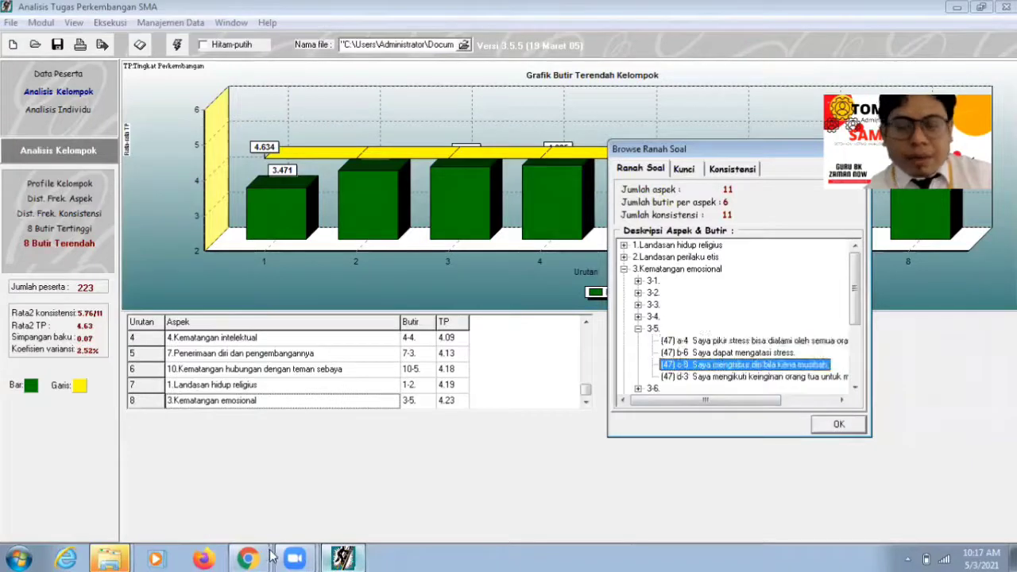
click(257, 558)
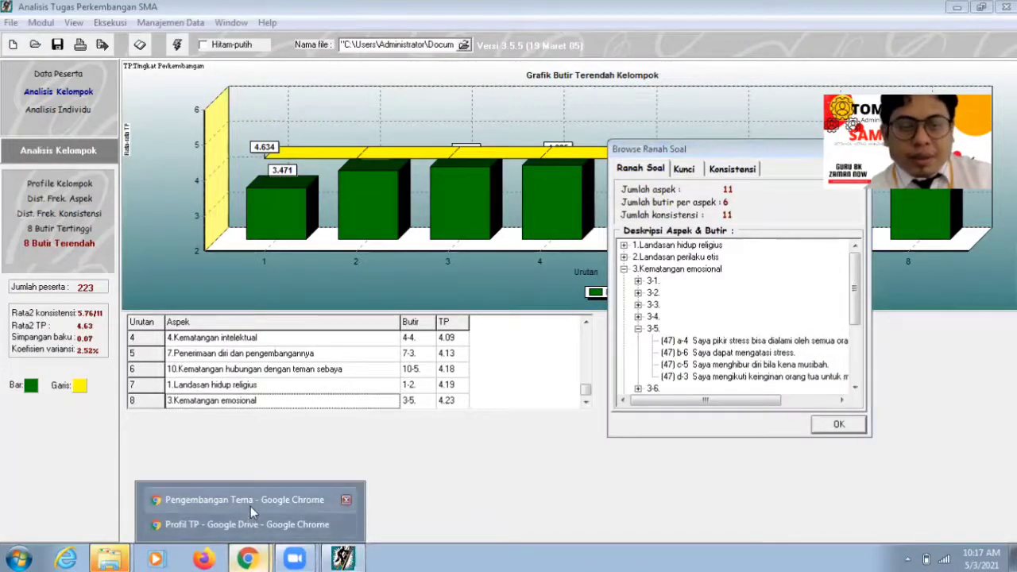
click(250, 502)
text(Meng)
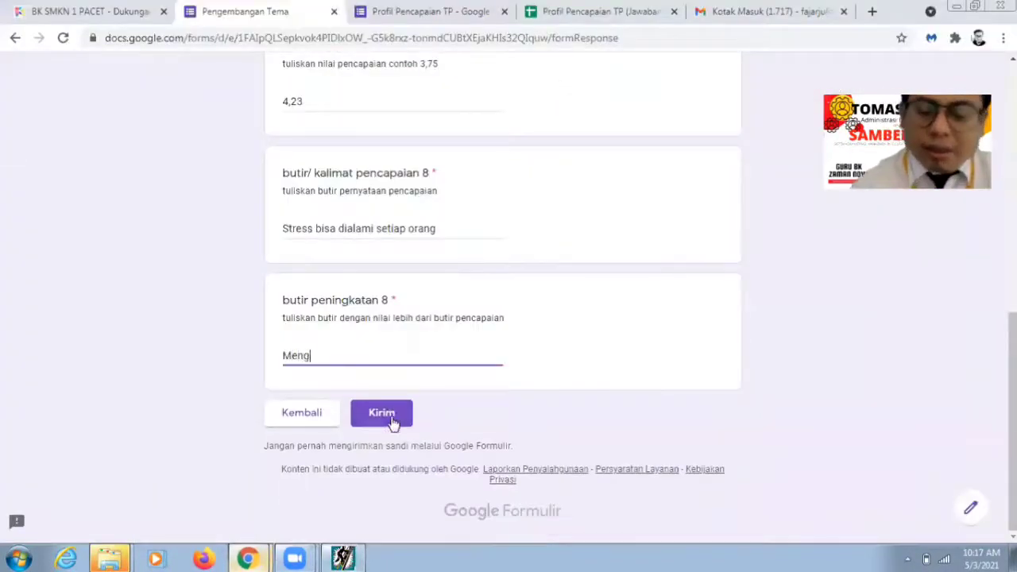
text(hibur diri bi)
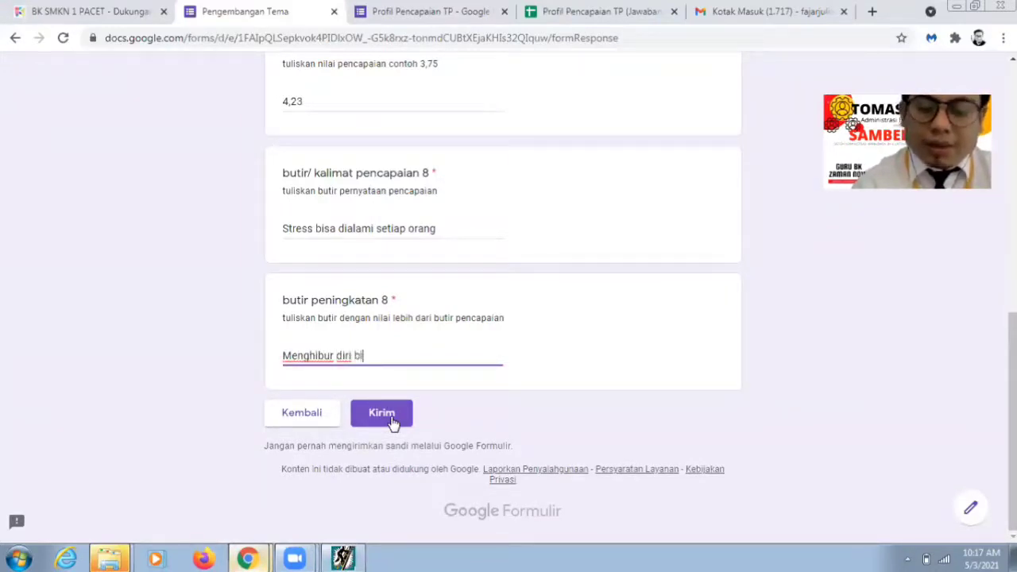
text(la kena musibah)
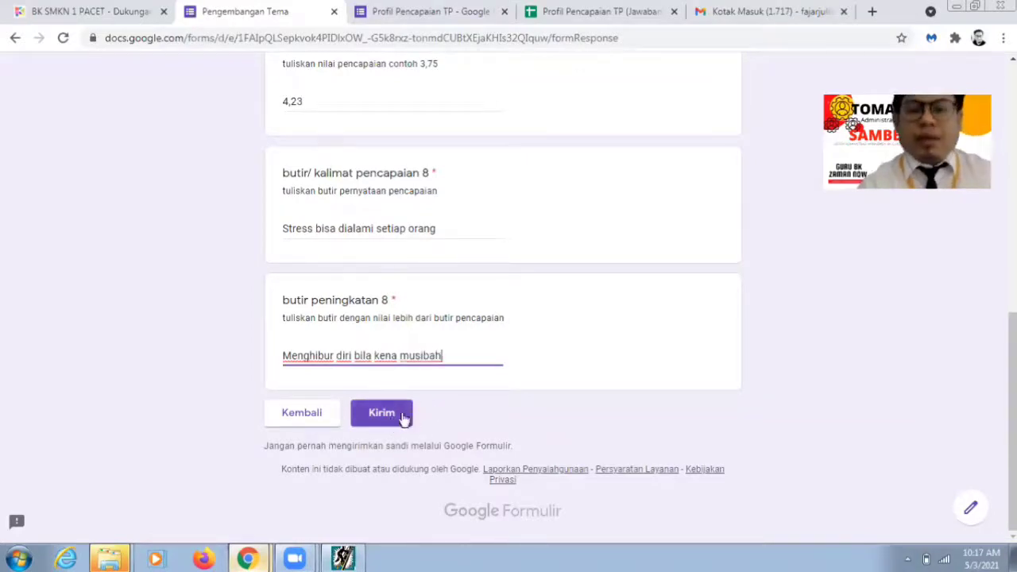
click(395, 419)
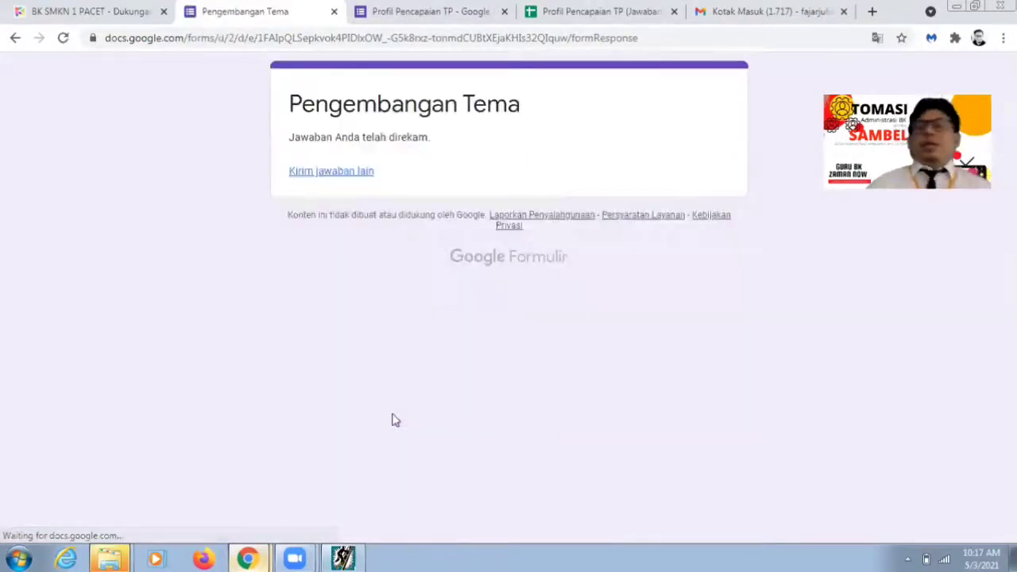
Step: Reload the Gmail inbox until the Pengembangan Tema XI email with its PDF arrives
click(722, 7)
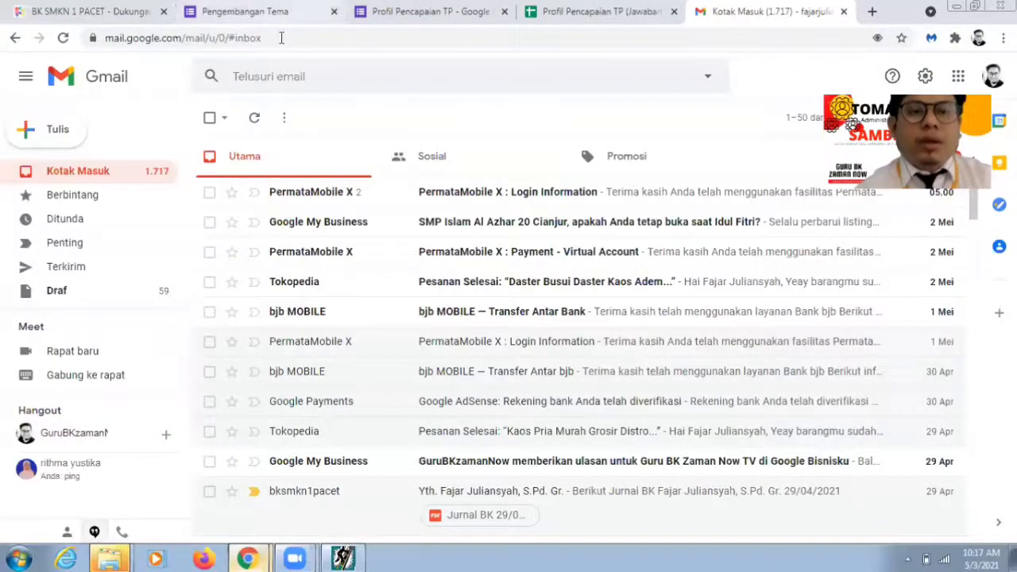
click(281, 38)
key(Return)
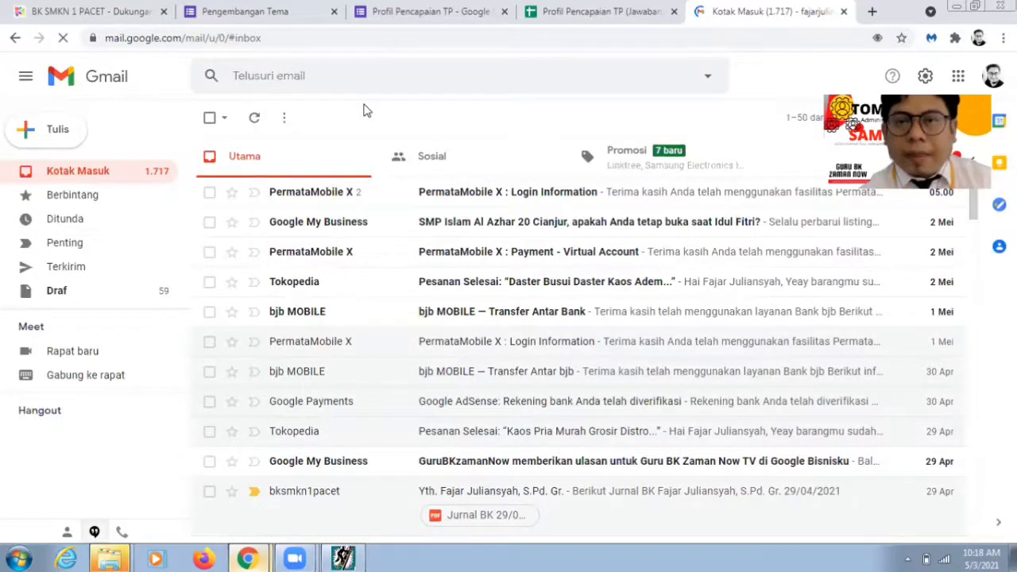
click(351, 42)
click(350, 42)
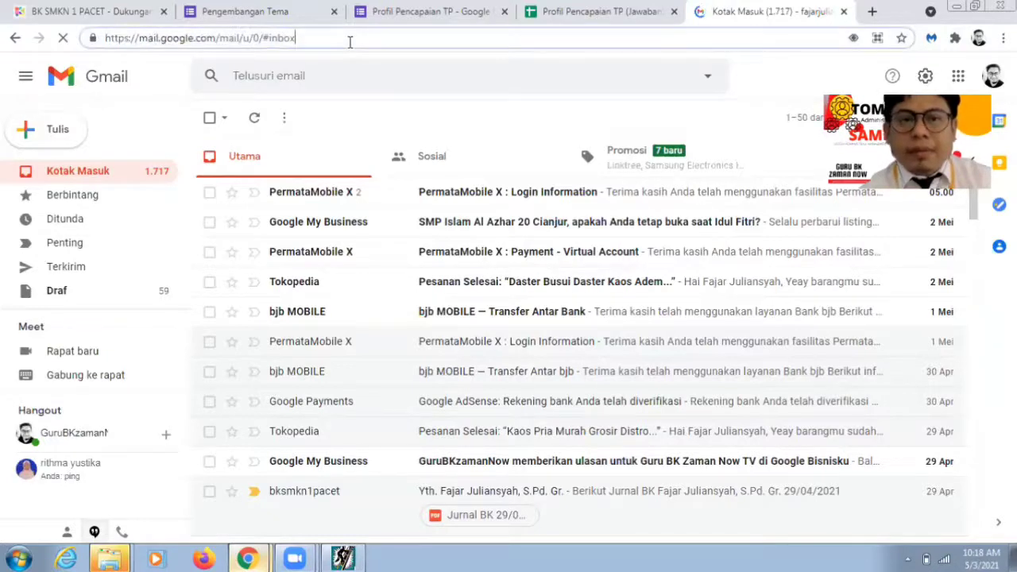
key(Return)
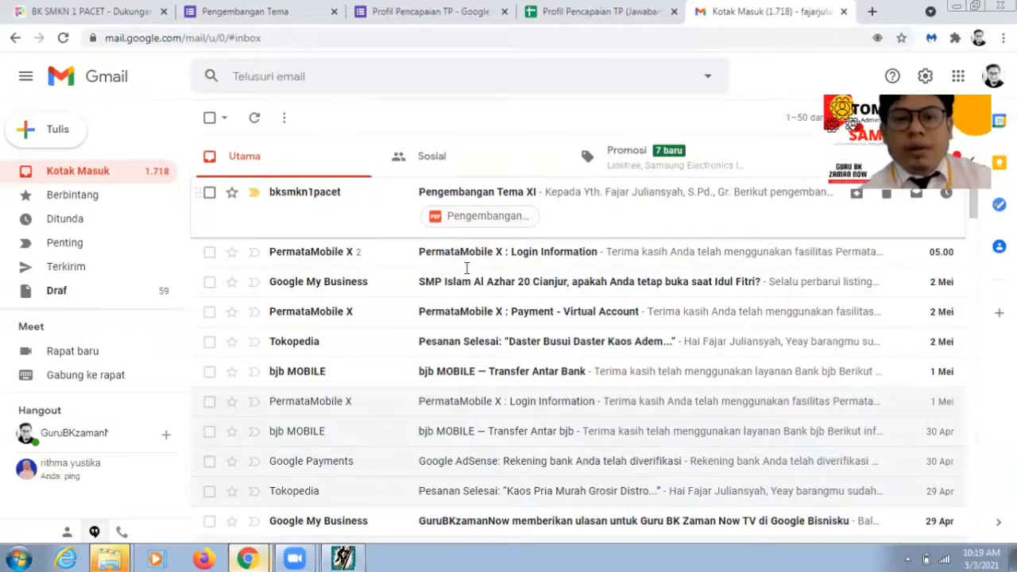
Step: Preview the Pengembangan Tema Layanan BK XI.pdf attachment and scroll through its eight-aspect table
click(481, 216)
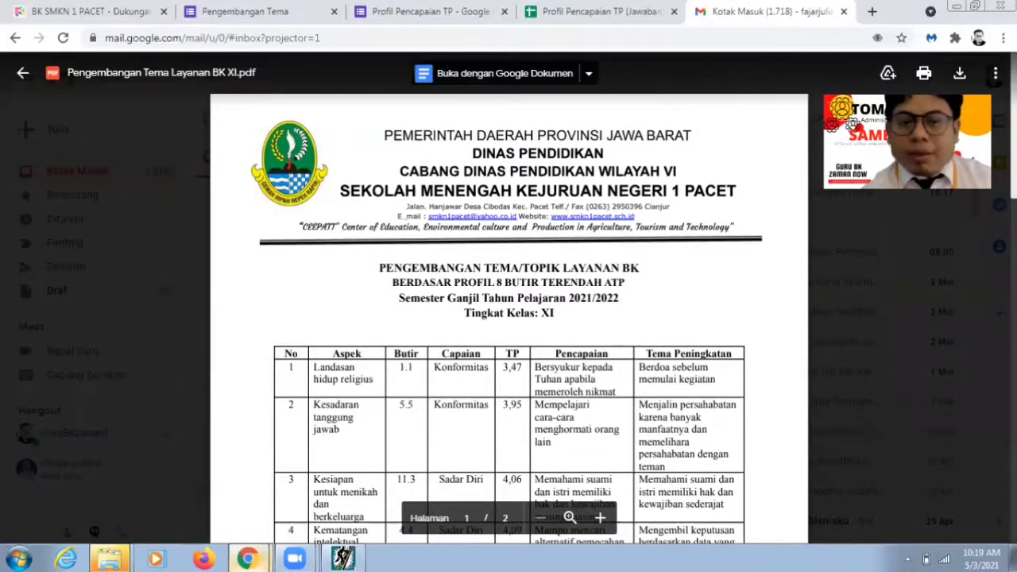
scroll(509, 318, down, 2)
scroll(508, 318, down, 1)
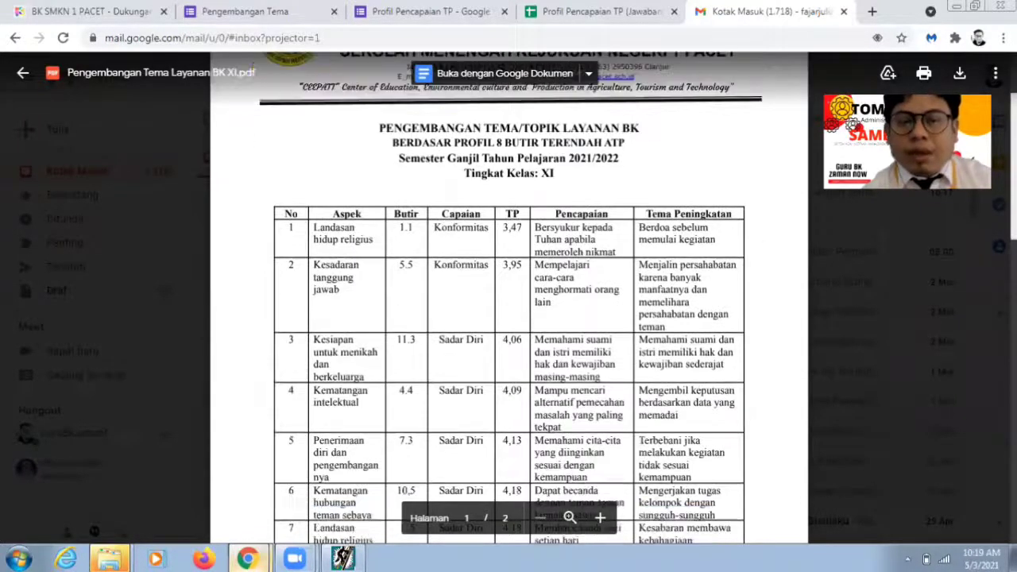
scroll(509, 318, down, 1)
scroll(509, 318, down, 1)
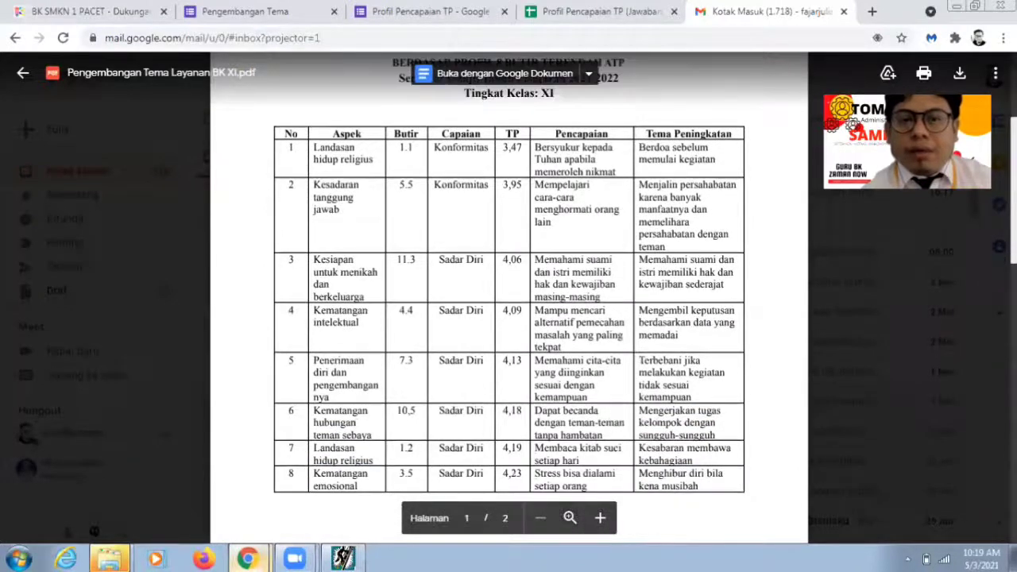
scroll(509, 318, down, 1)
scroll(509, 318, down, 1)
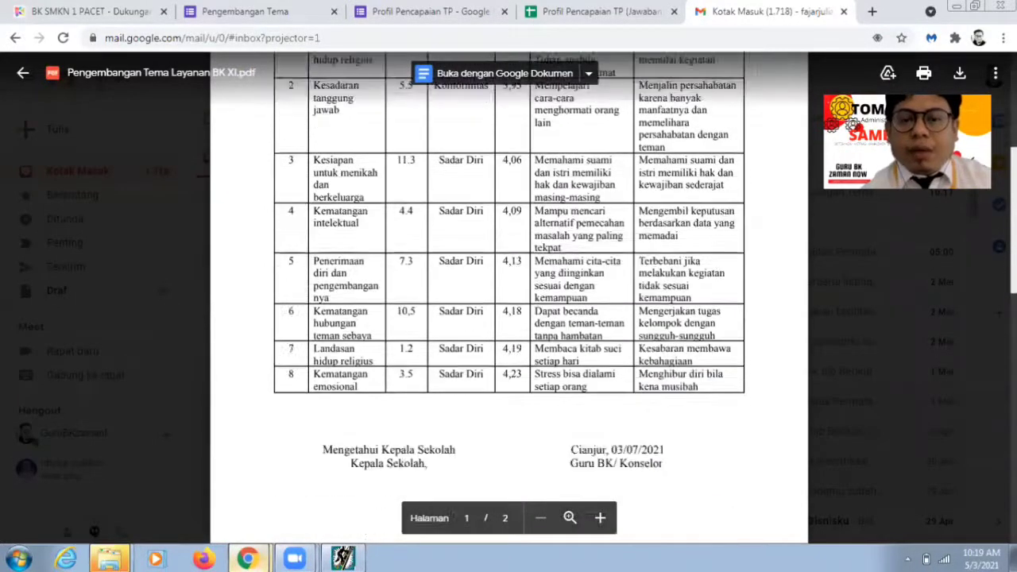
scroll(508, 318, down, 3)
scroll(509, 318, up, 5)
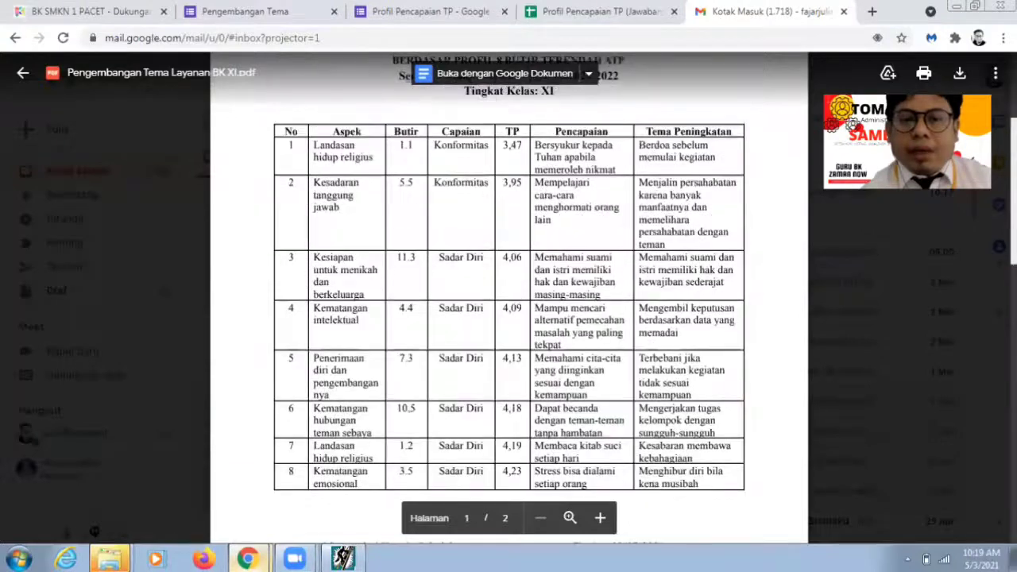
scroll(509, 318, up, 1)
scroll(509, 318, up, 1)
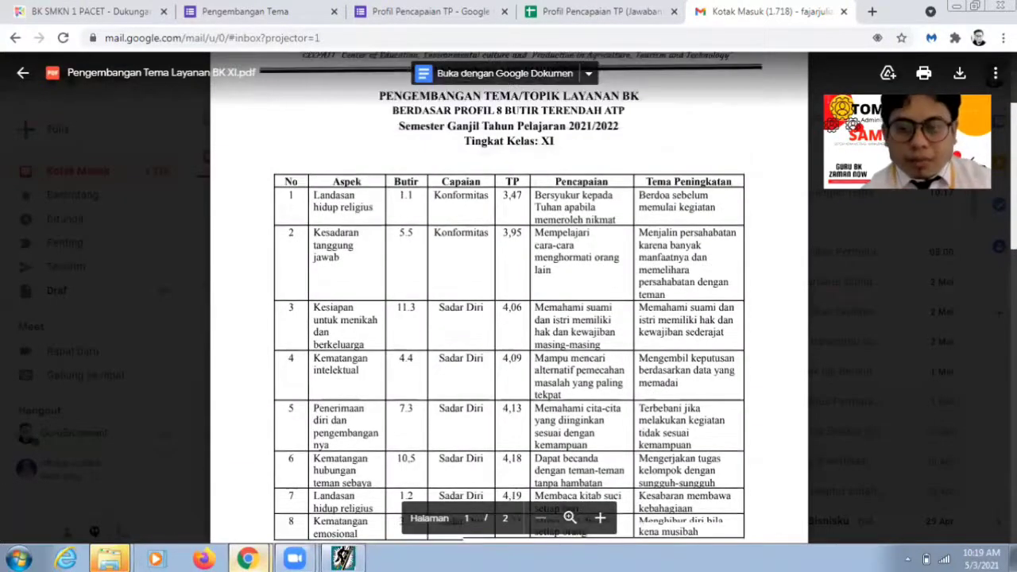
scroll(509, 318, down, 1)
scroll(509, 318, down, 1)
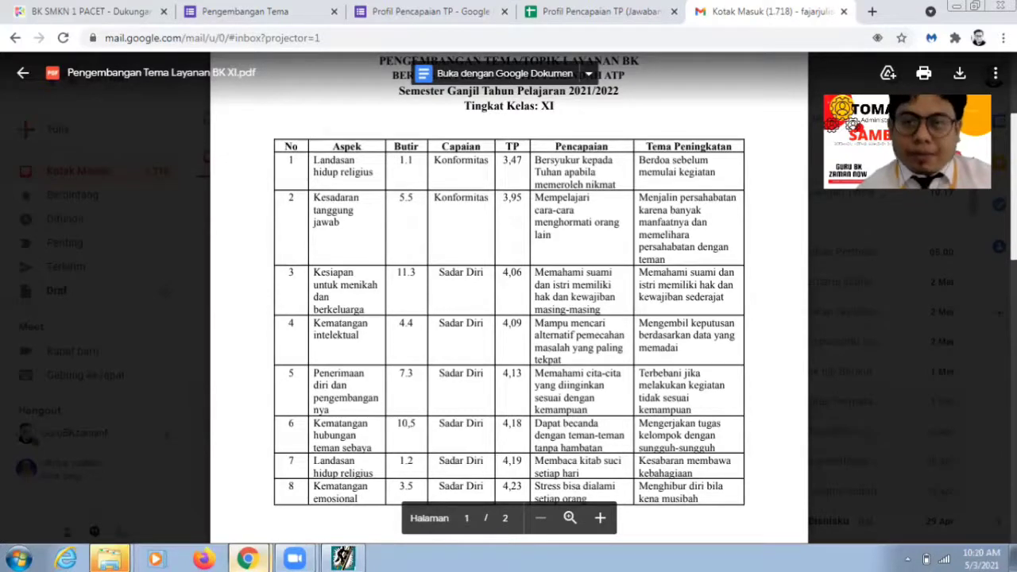
scroll(508, 302, down, 1)
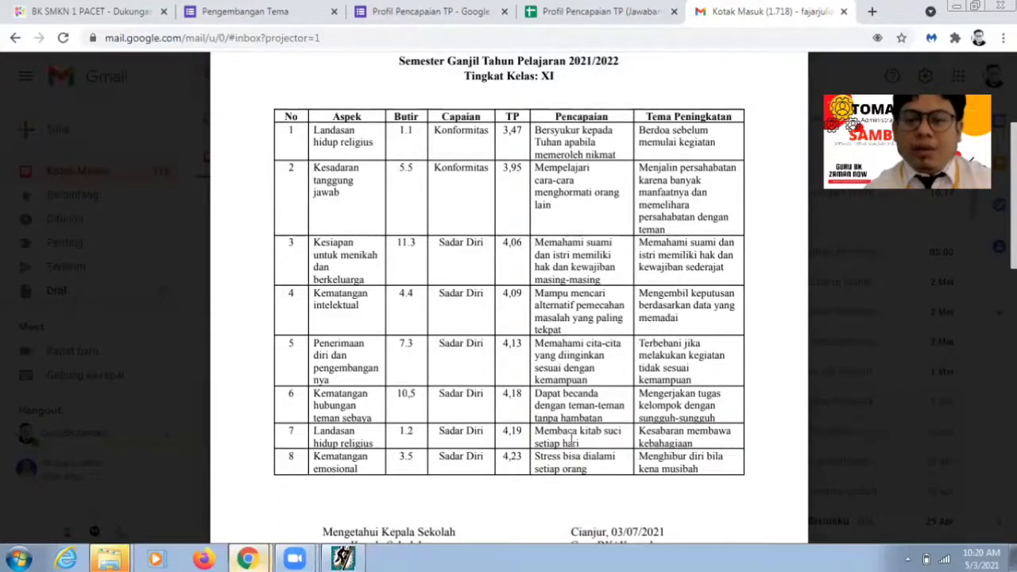
double_click(326, 169)
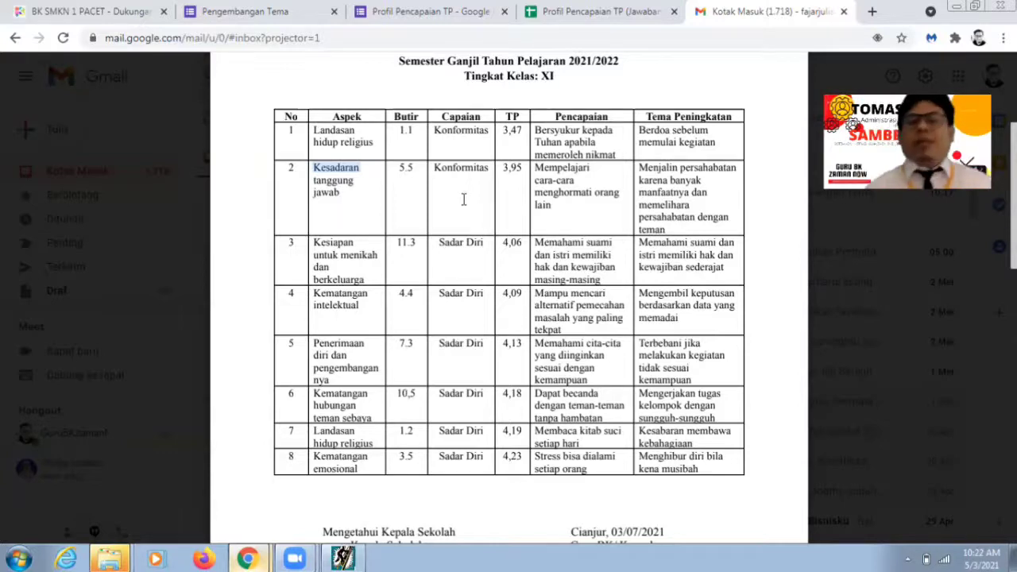
click(615, 279)
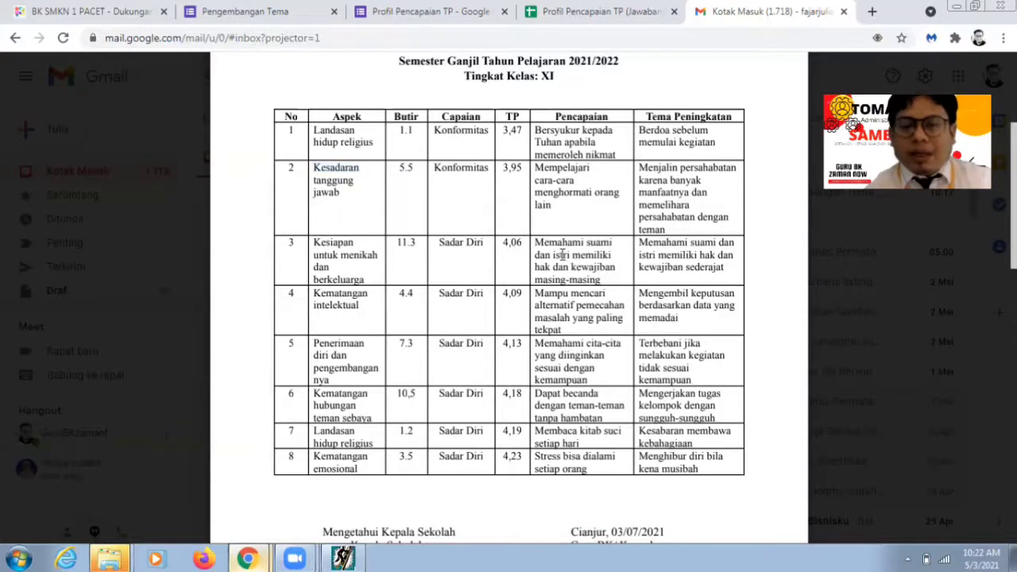
drag(535, 243, 607, 279)
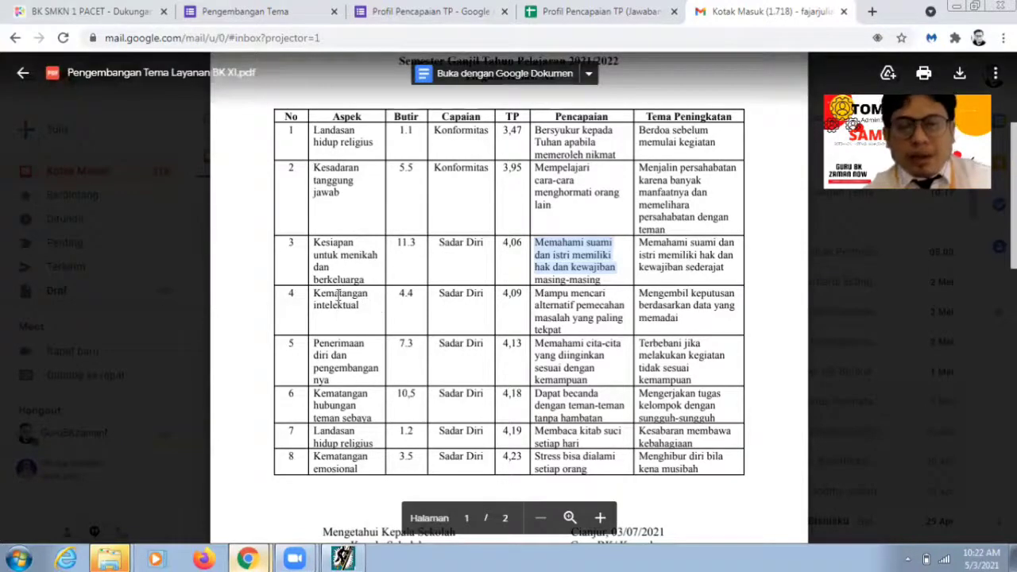
drag(318, 294, 370, 311)
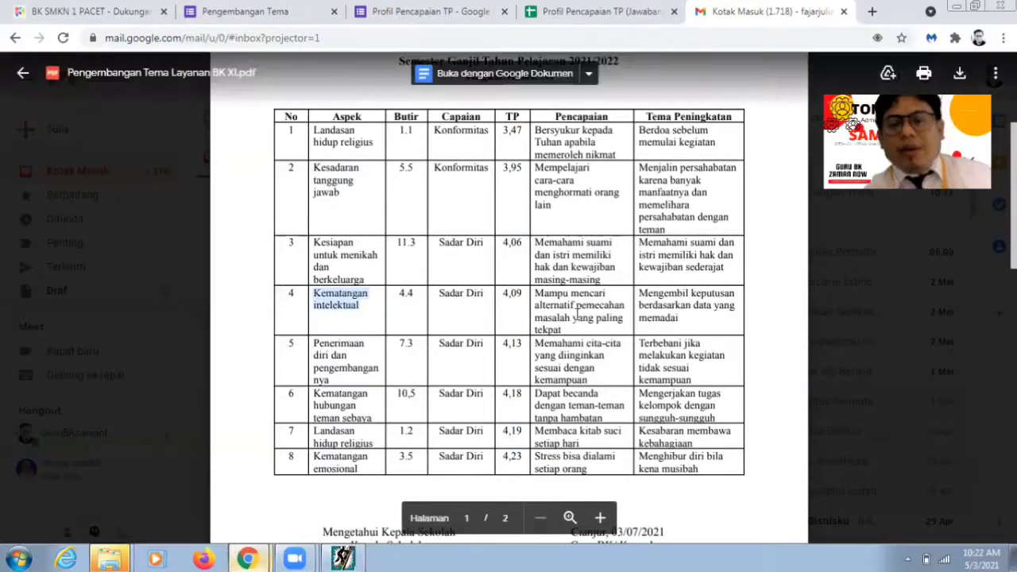
click(550, 308)
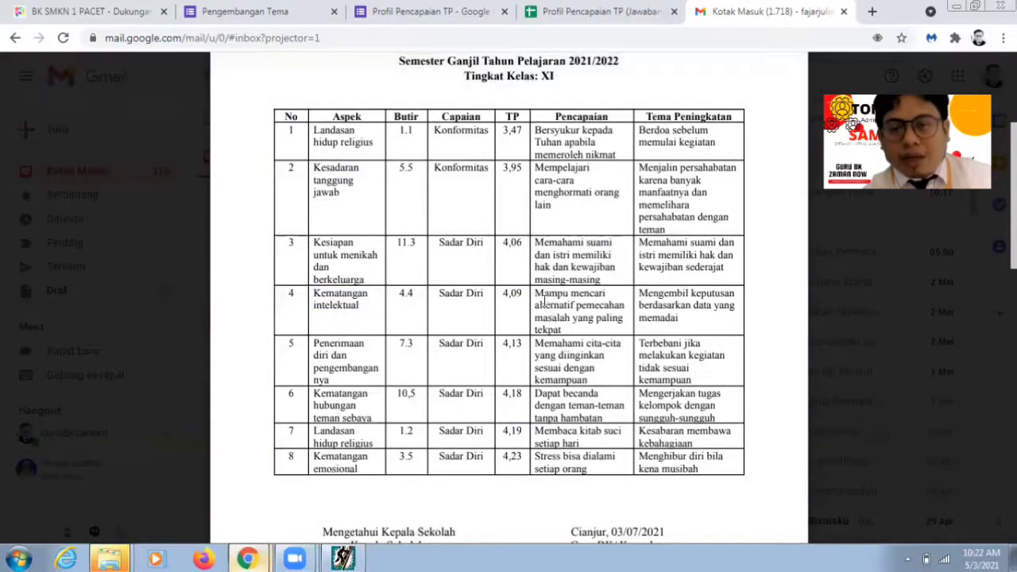
drag(535, 294, 573, 330)
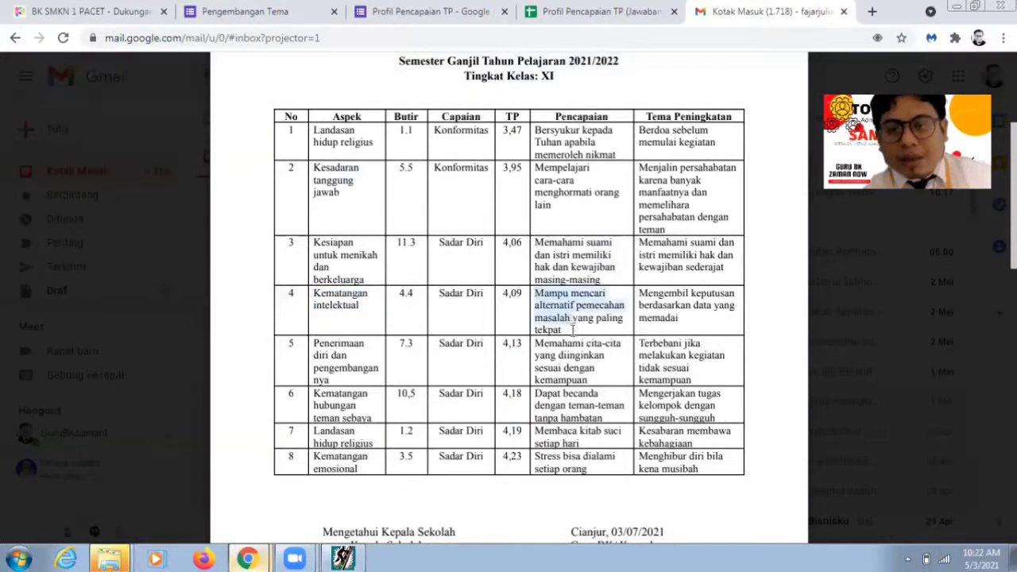